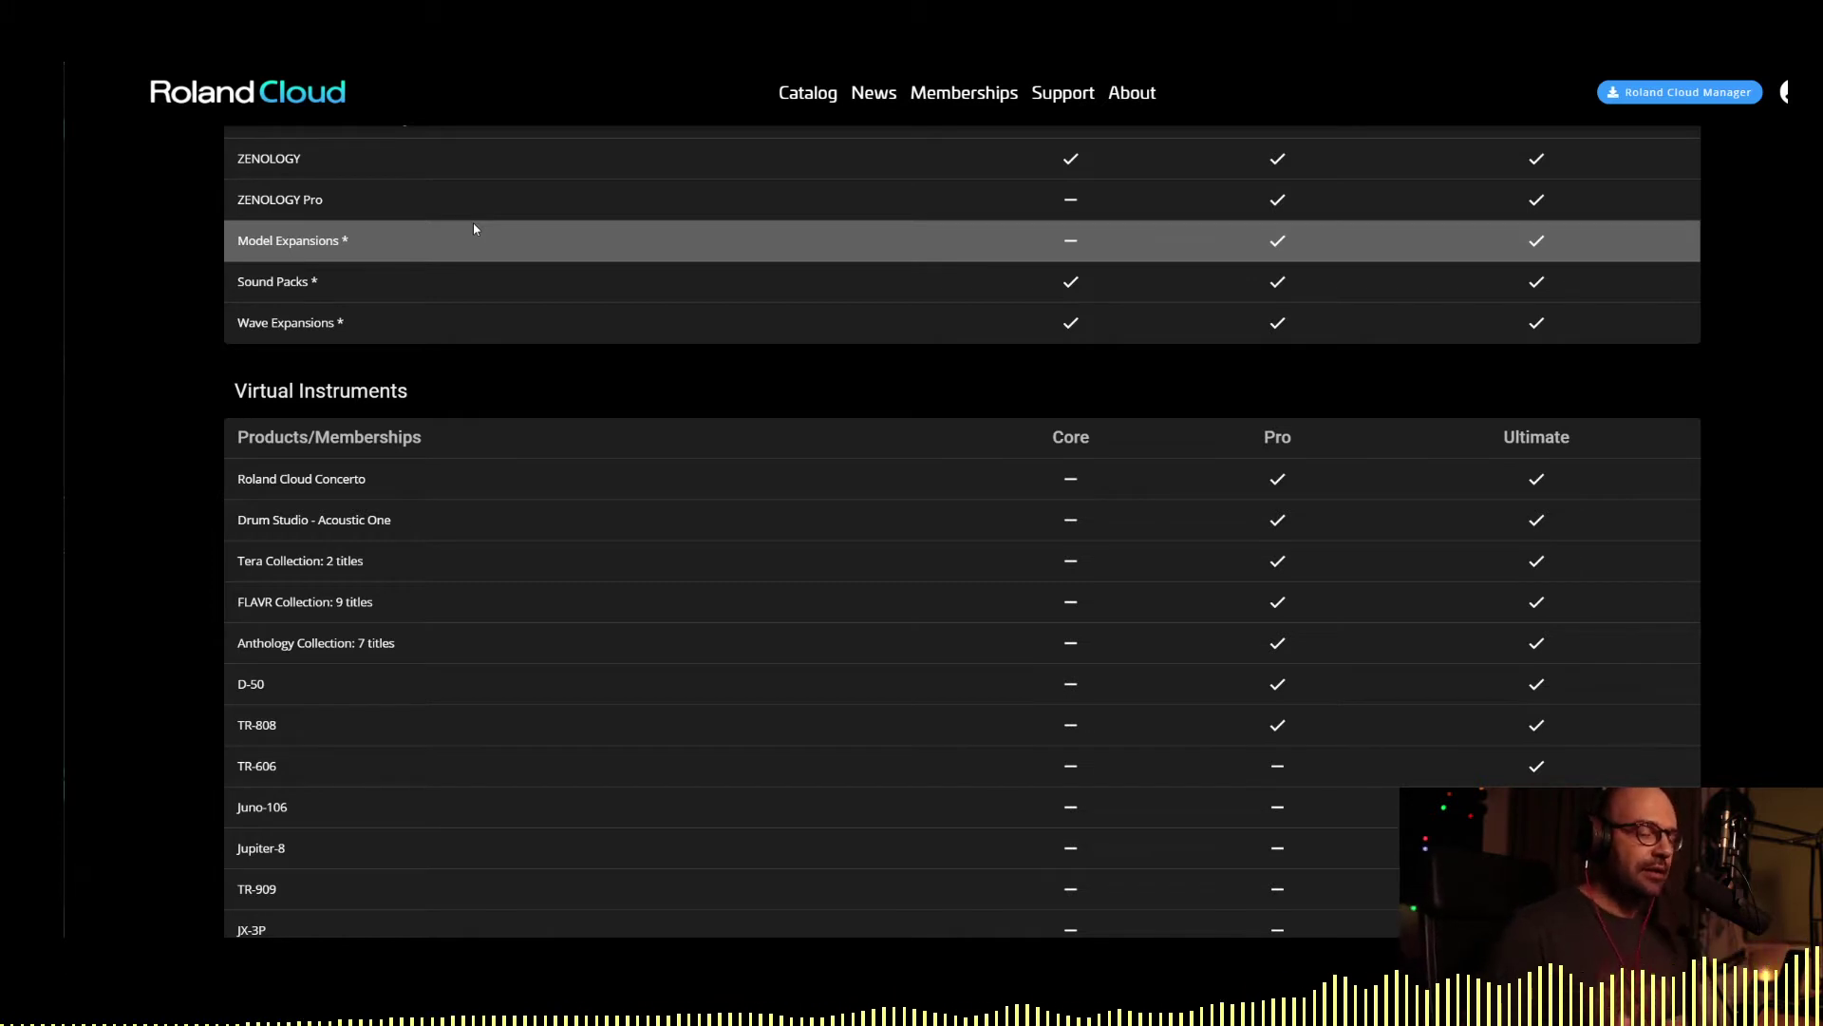
- Compare the Core, Pro and Ultimate memberships on the Roland Cloud site, including their virtual instruments and subscription prices
scroll(745, 424, down, 1)
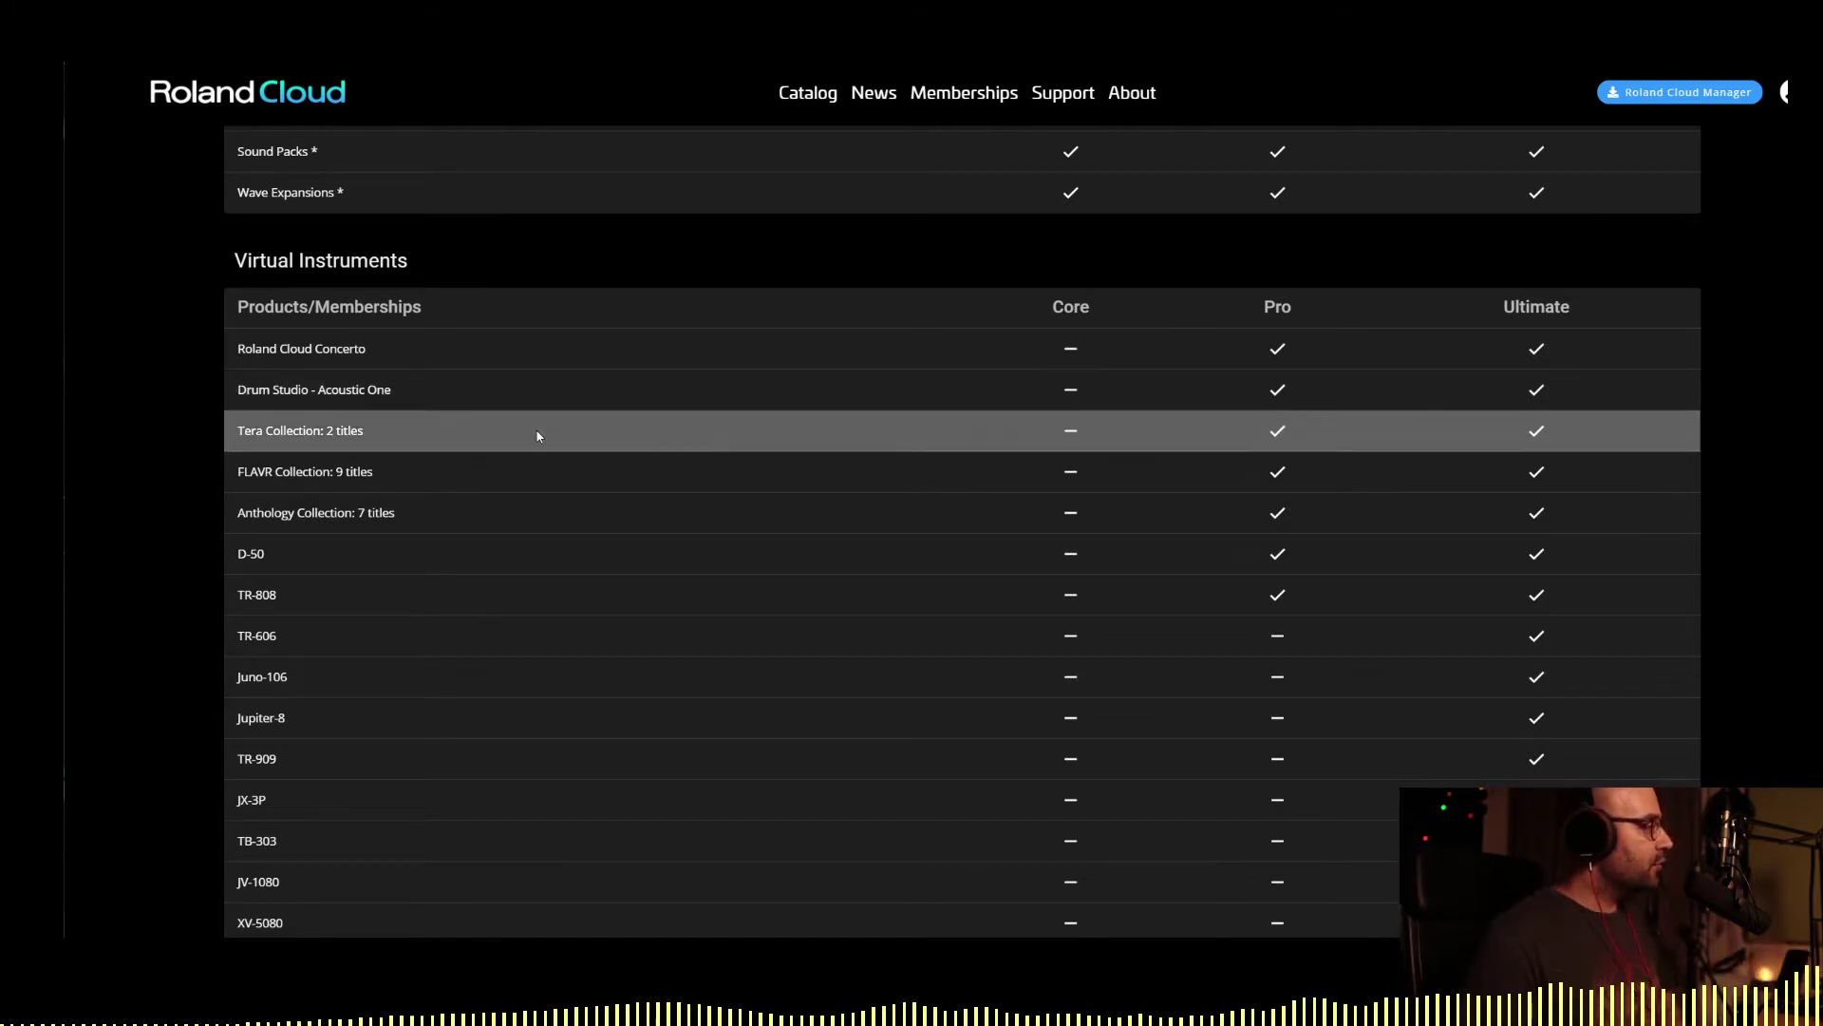
scroll(588, 432, down, 1)
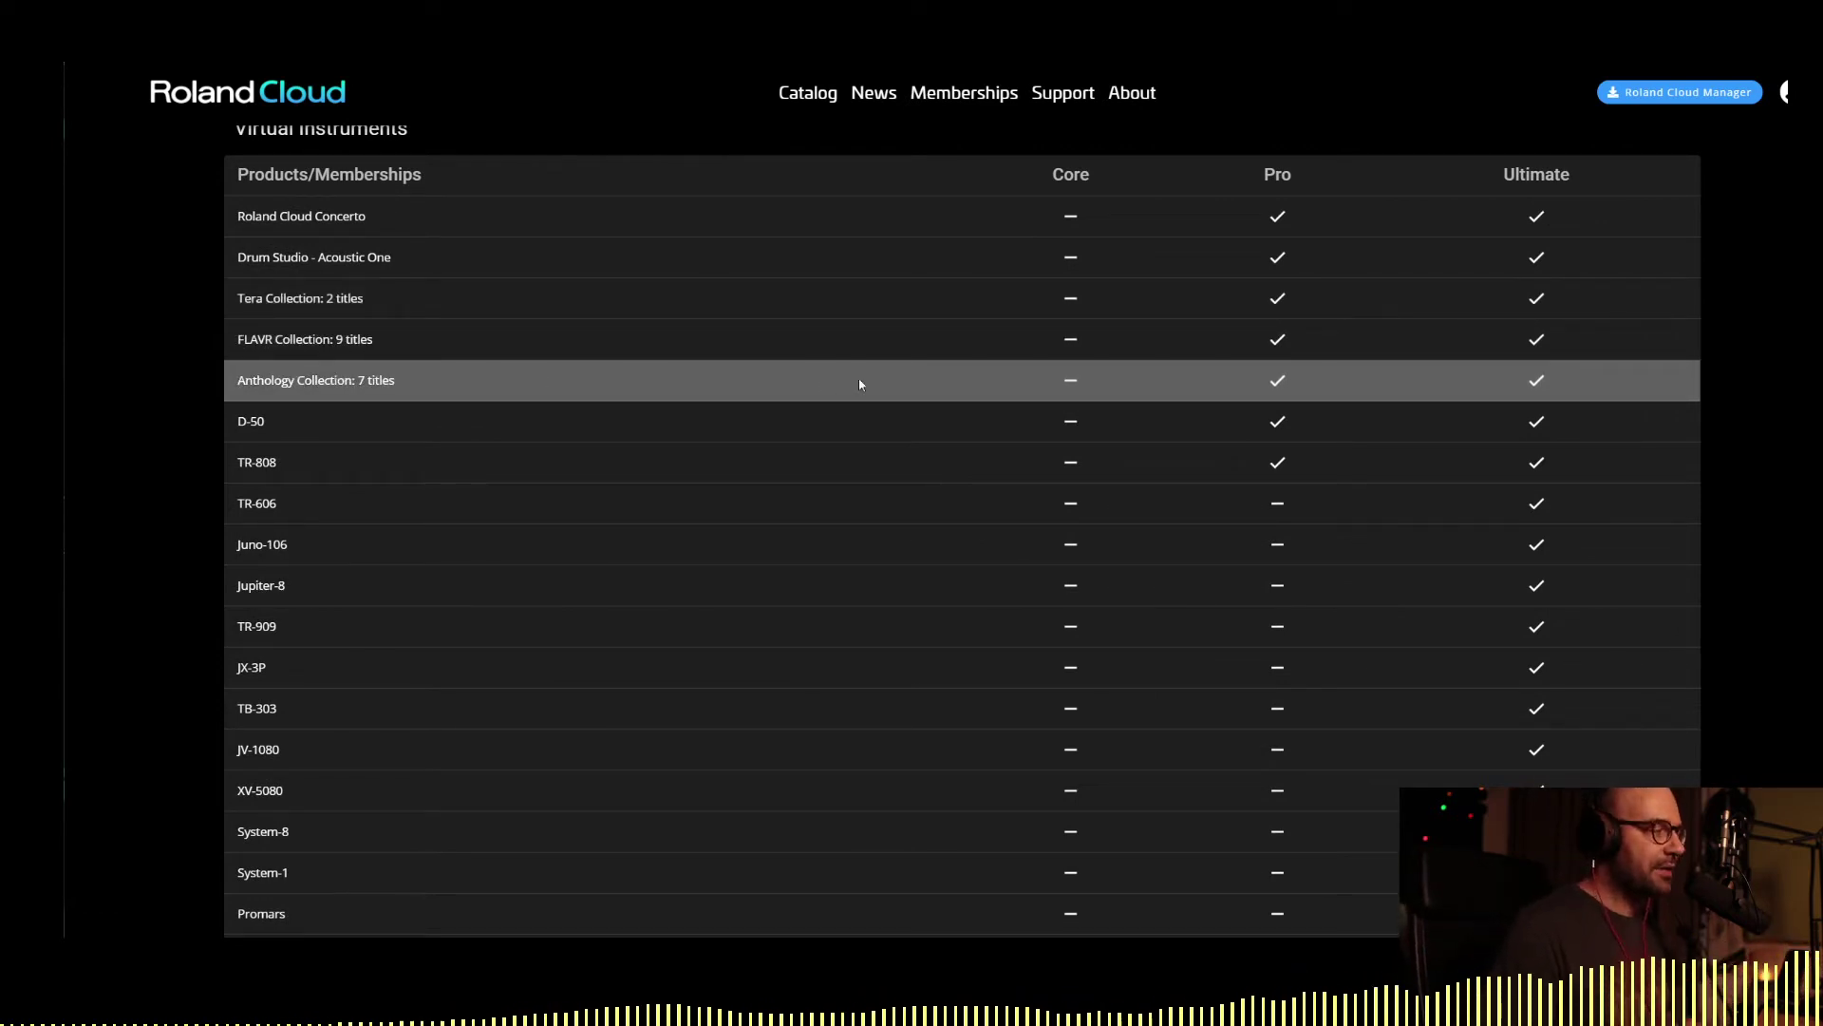
scroll(855, 404, down, 2)
scroll(887, 418, up, 1)
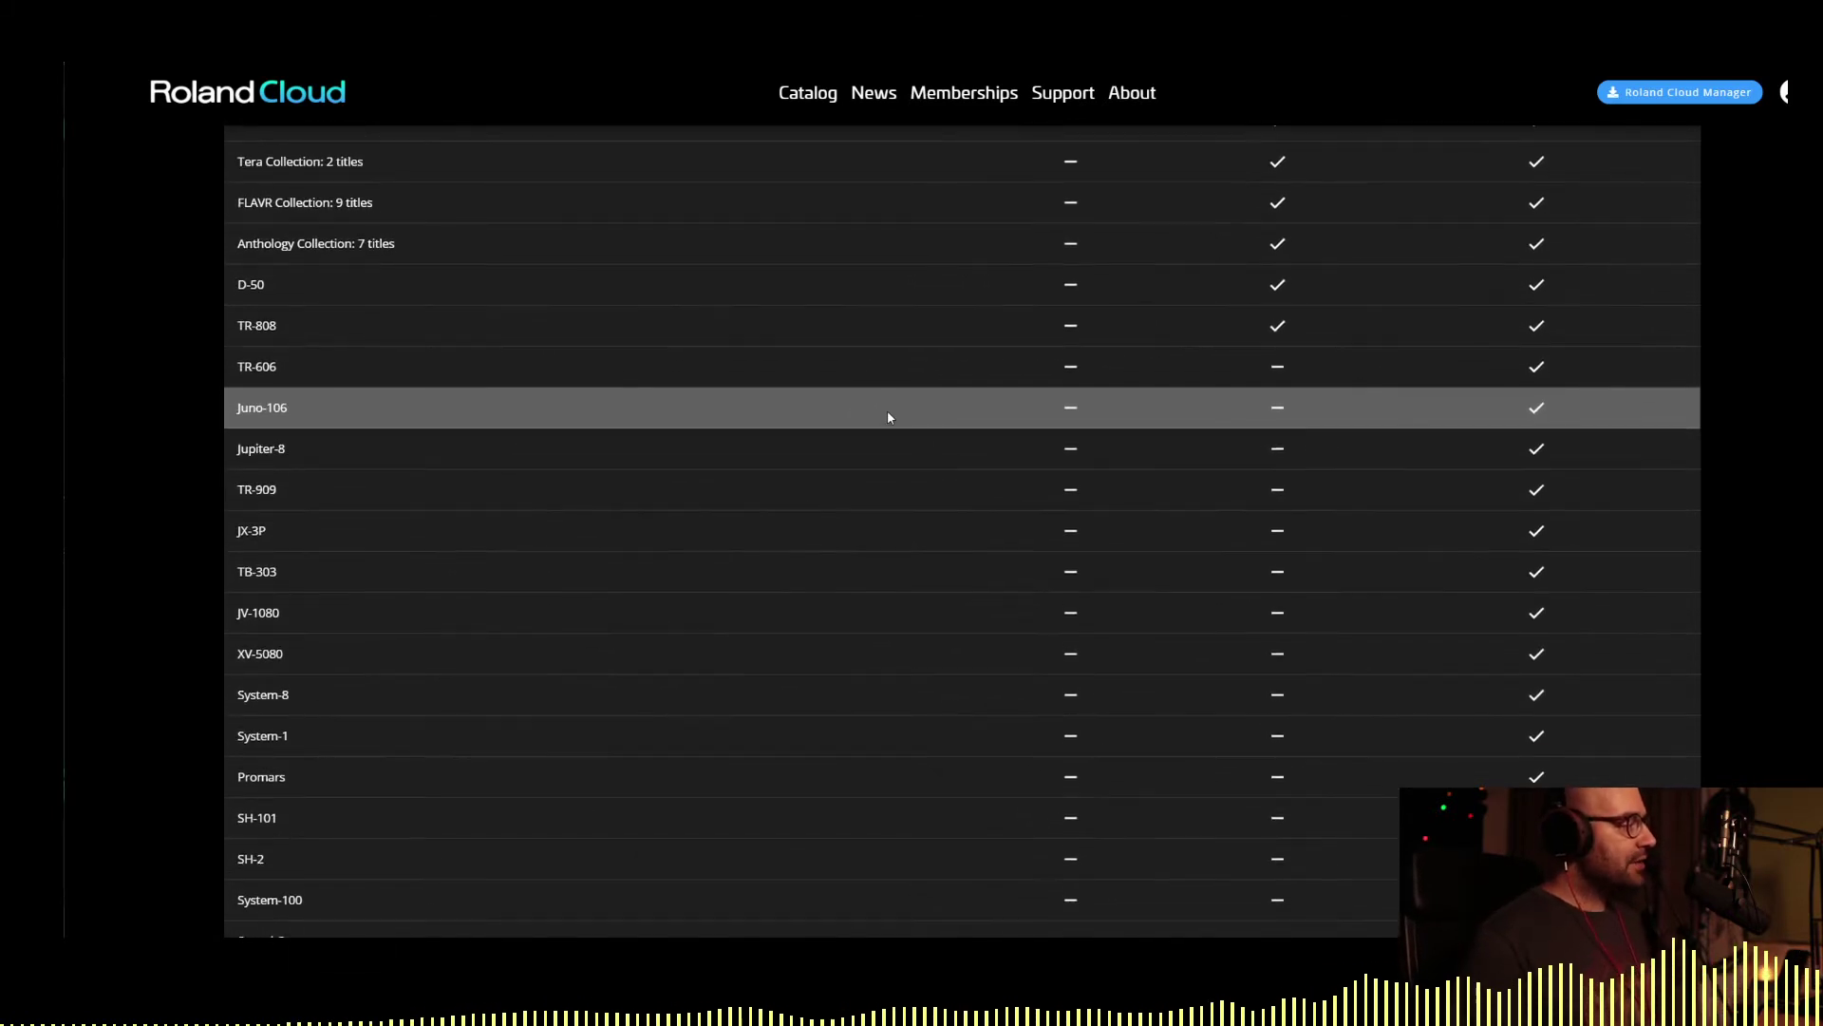
scroll(693, 342, down, 1)
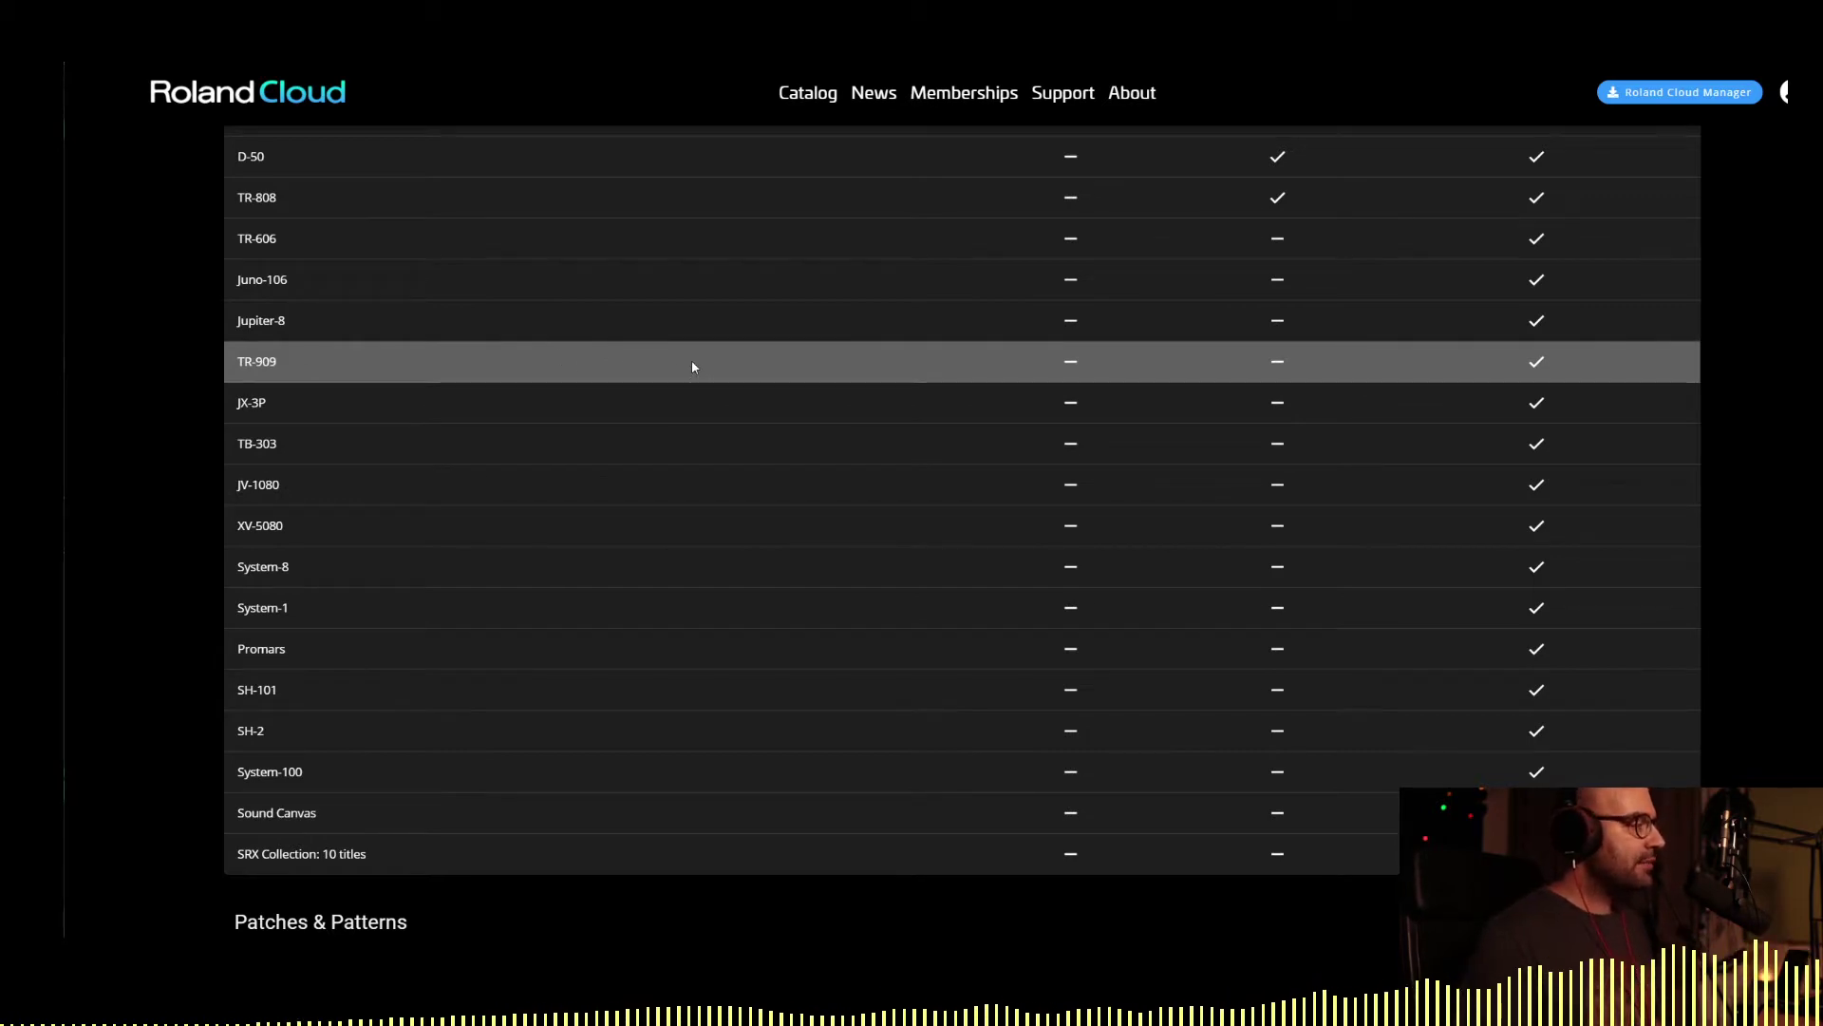
scroll(829, 387, up, 8)
scroll(829, 387, up, 11)
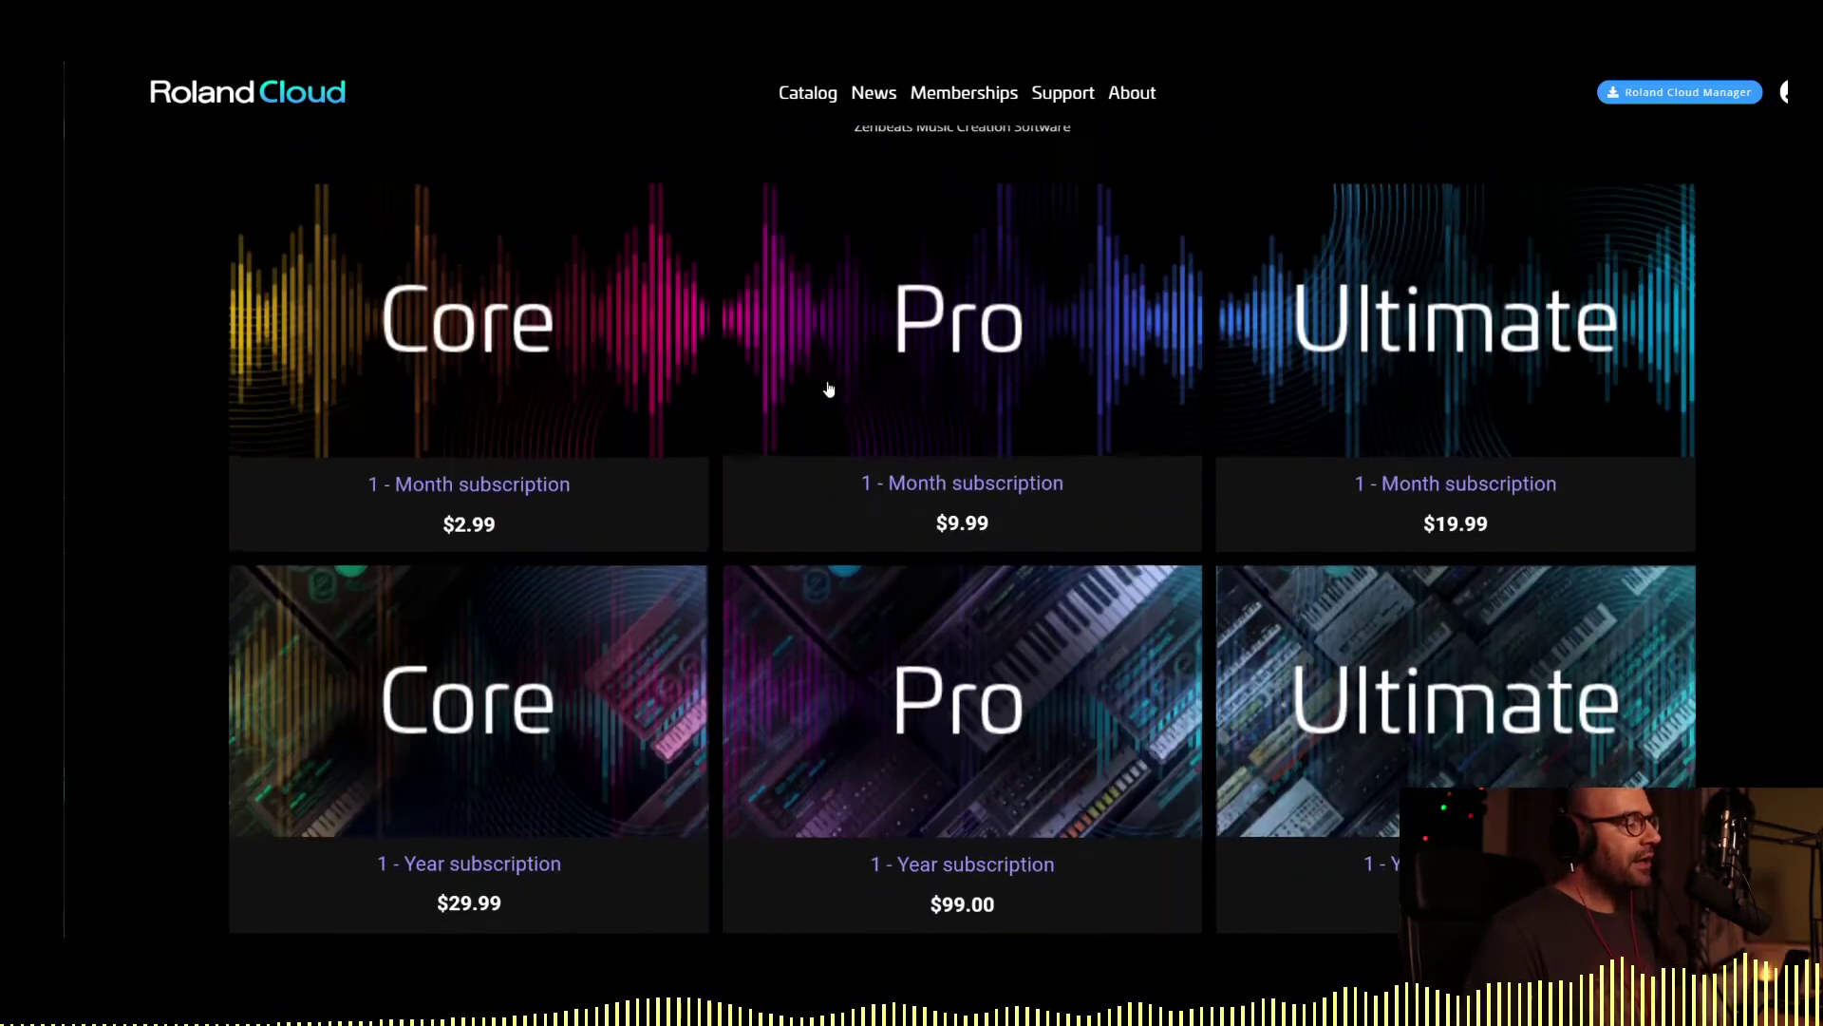
scroll(829, 388, down, 4)
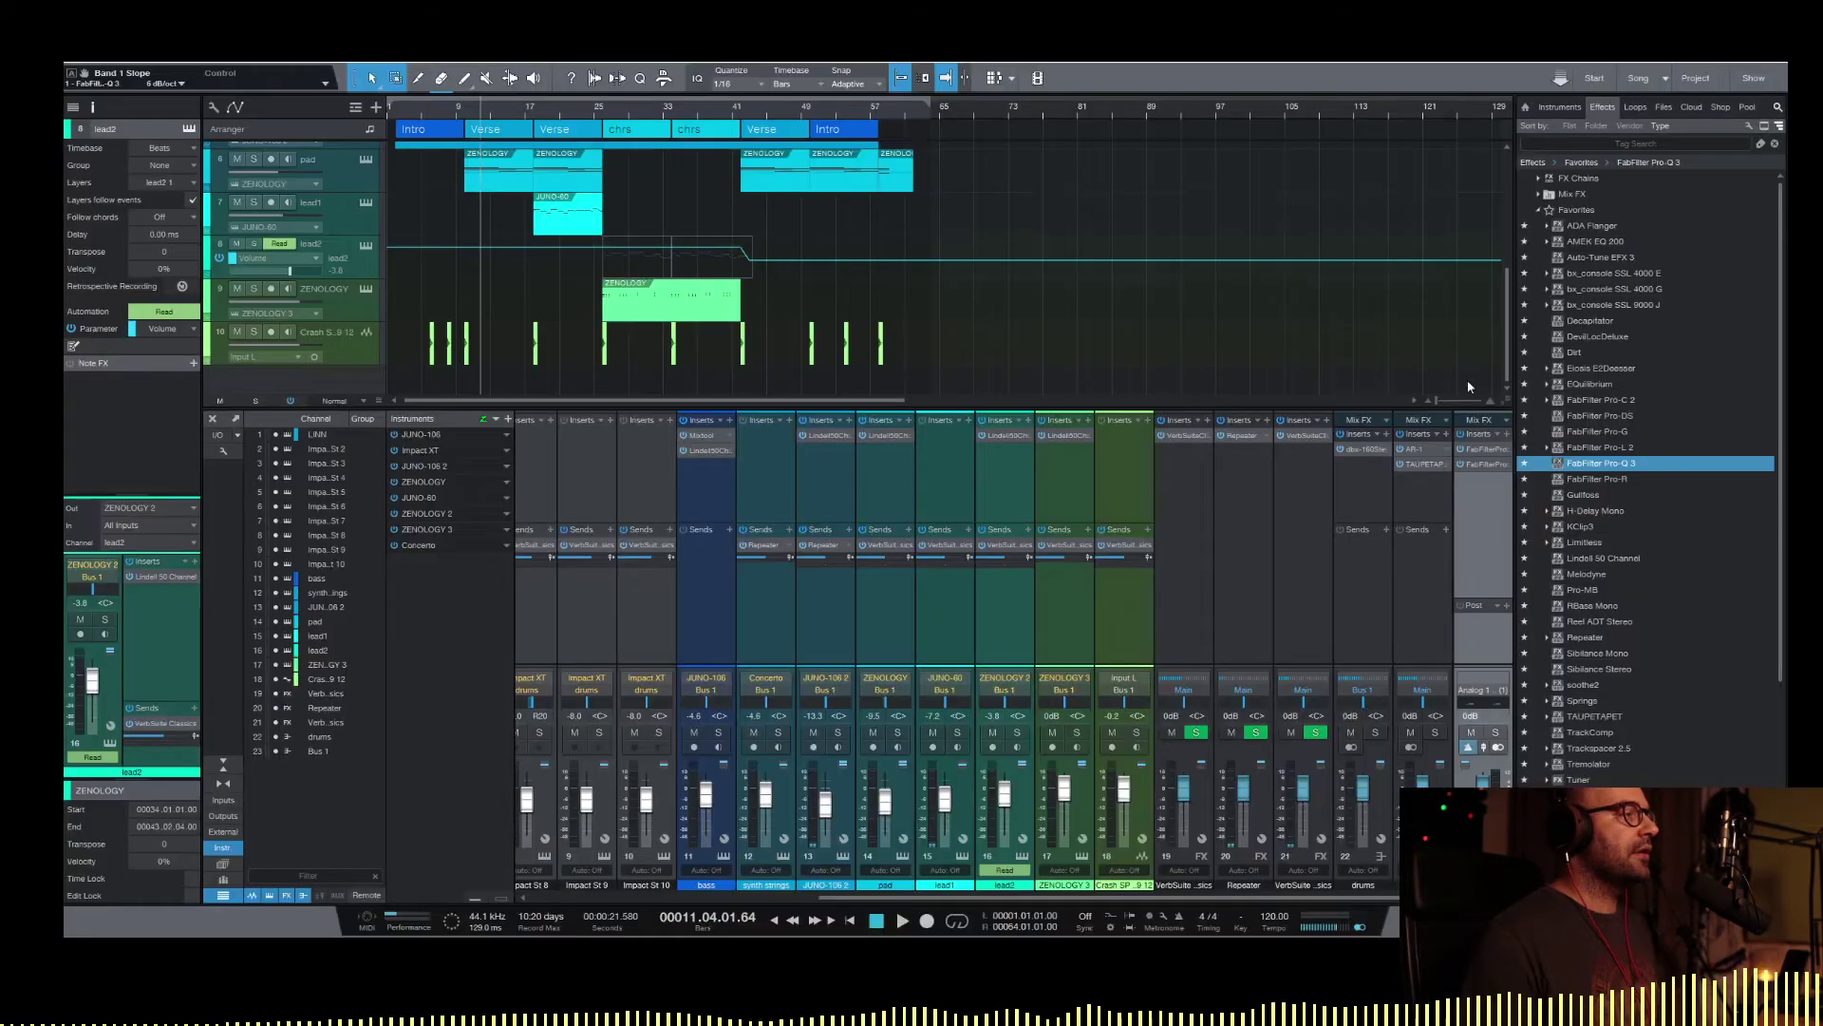
- Switch to Roland Cloud Manager and look through its Essentials, ZENOLOGY and Legendary software categories
key(alt+Tab)
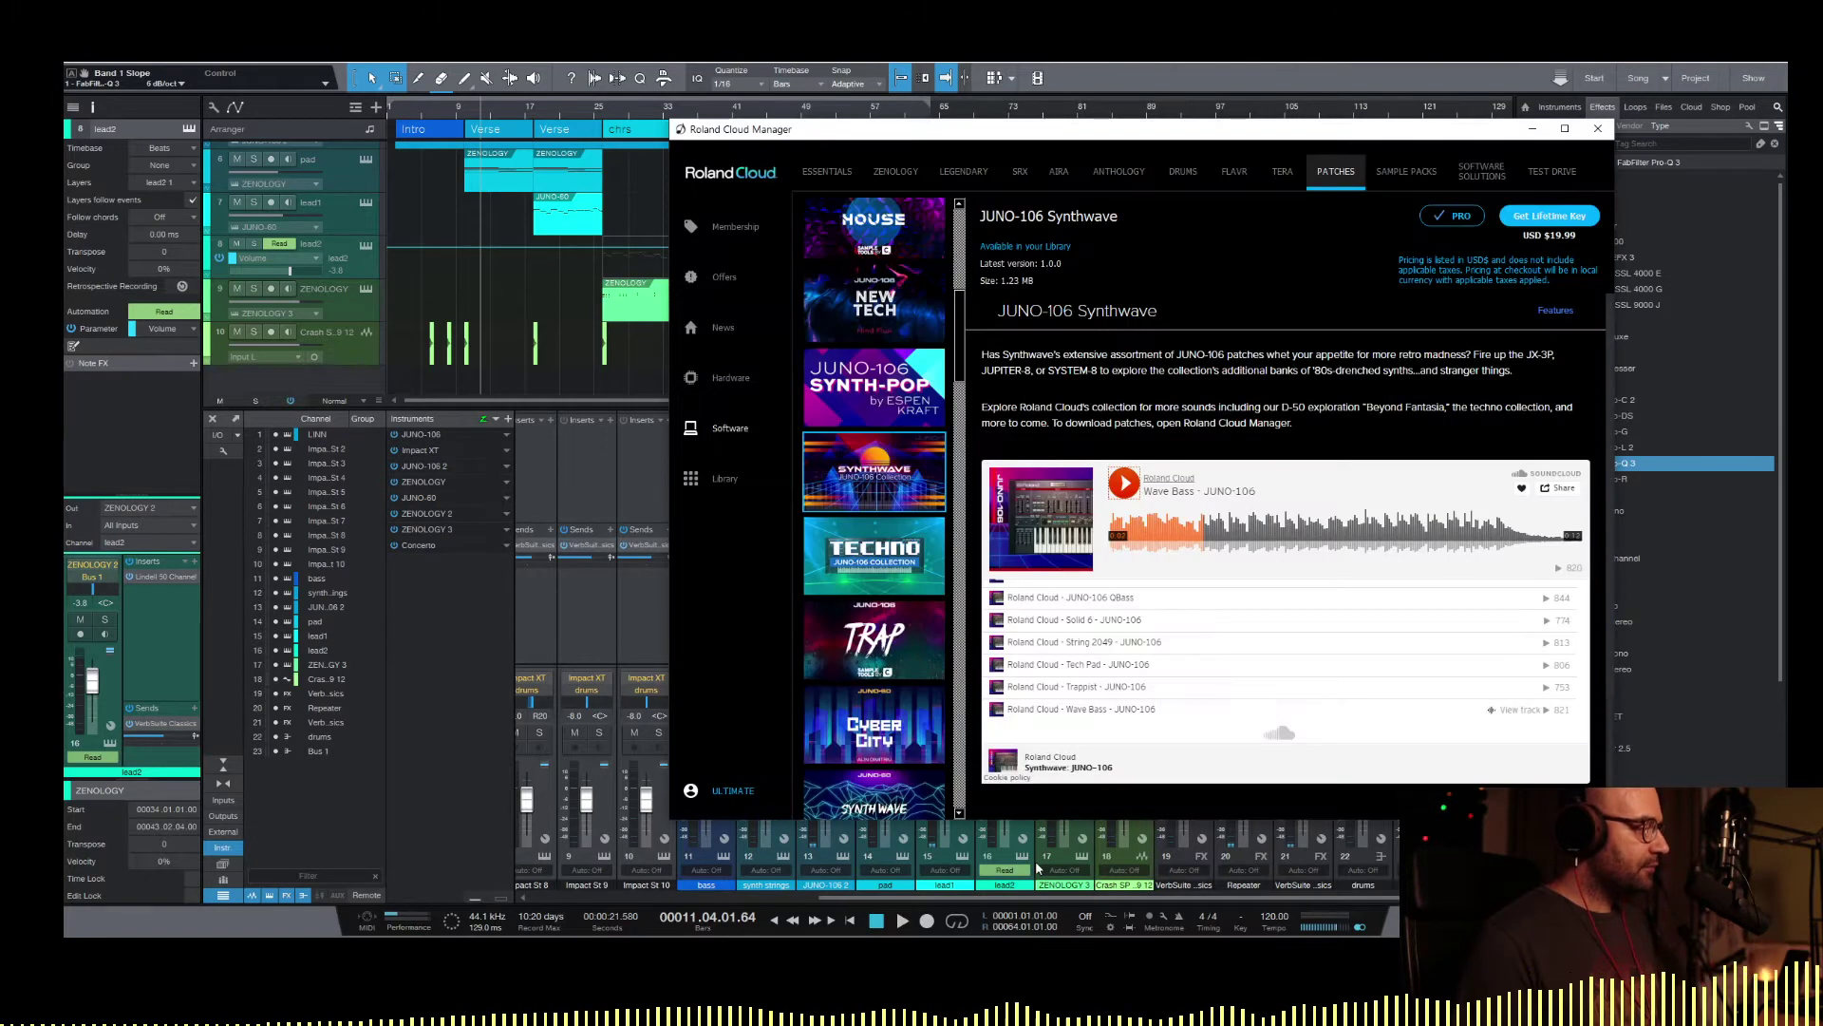
drag(1184, 140, 936, 130)
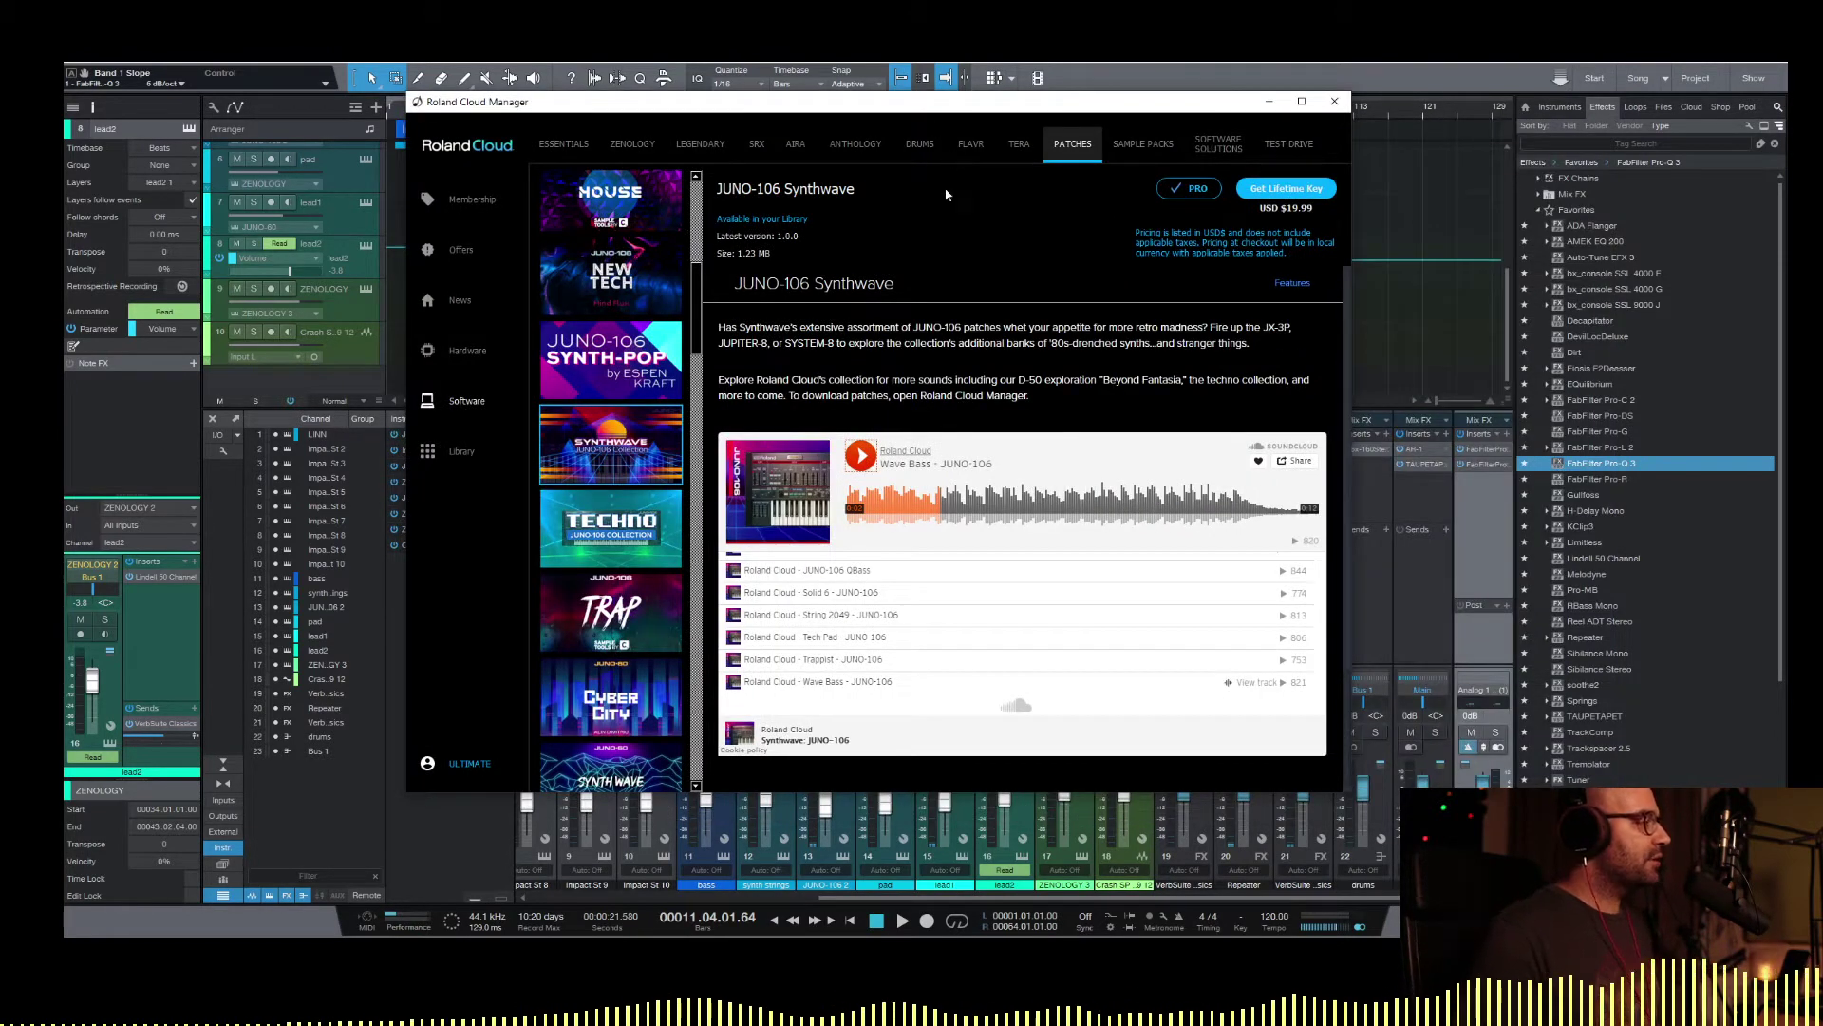
click(493, 202)
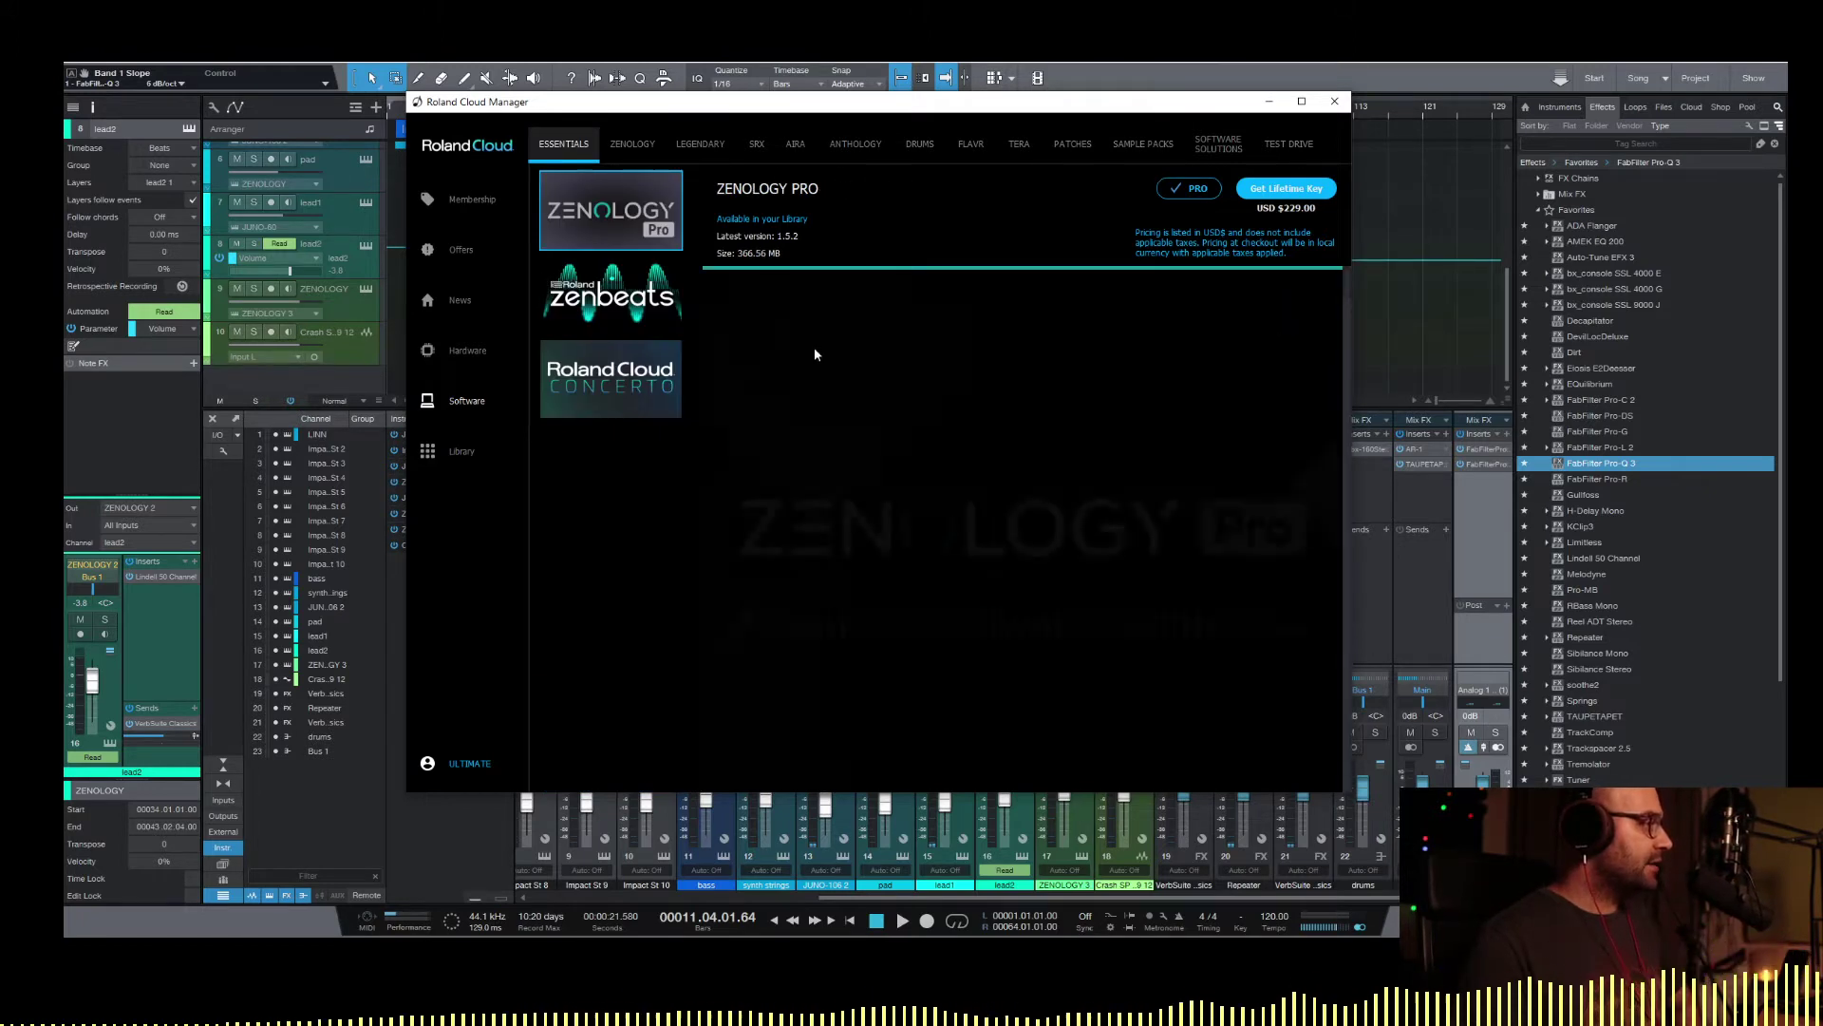
click(635, 145)
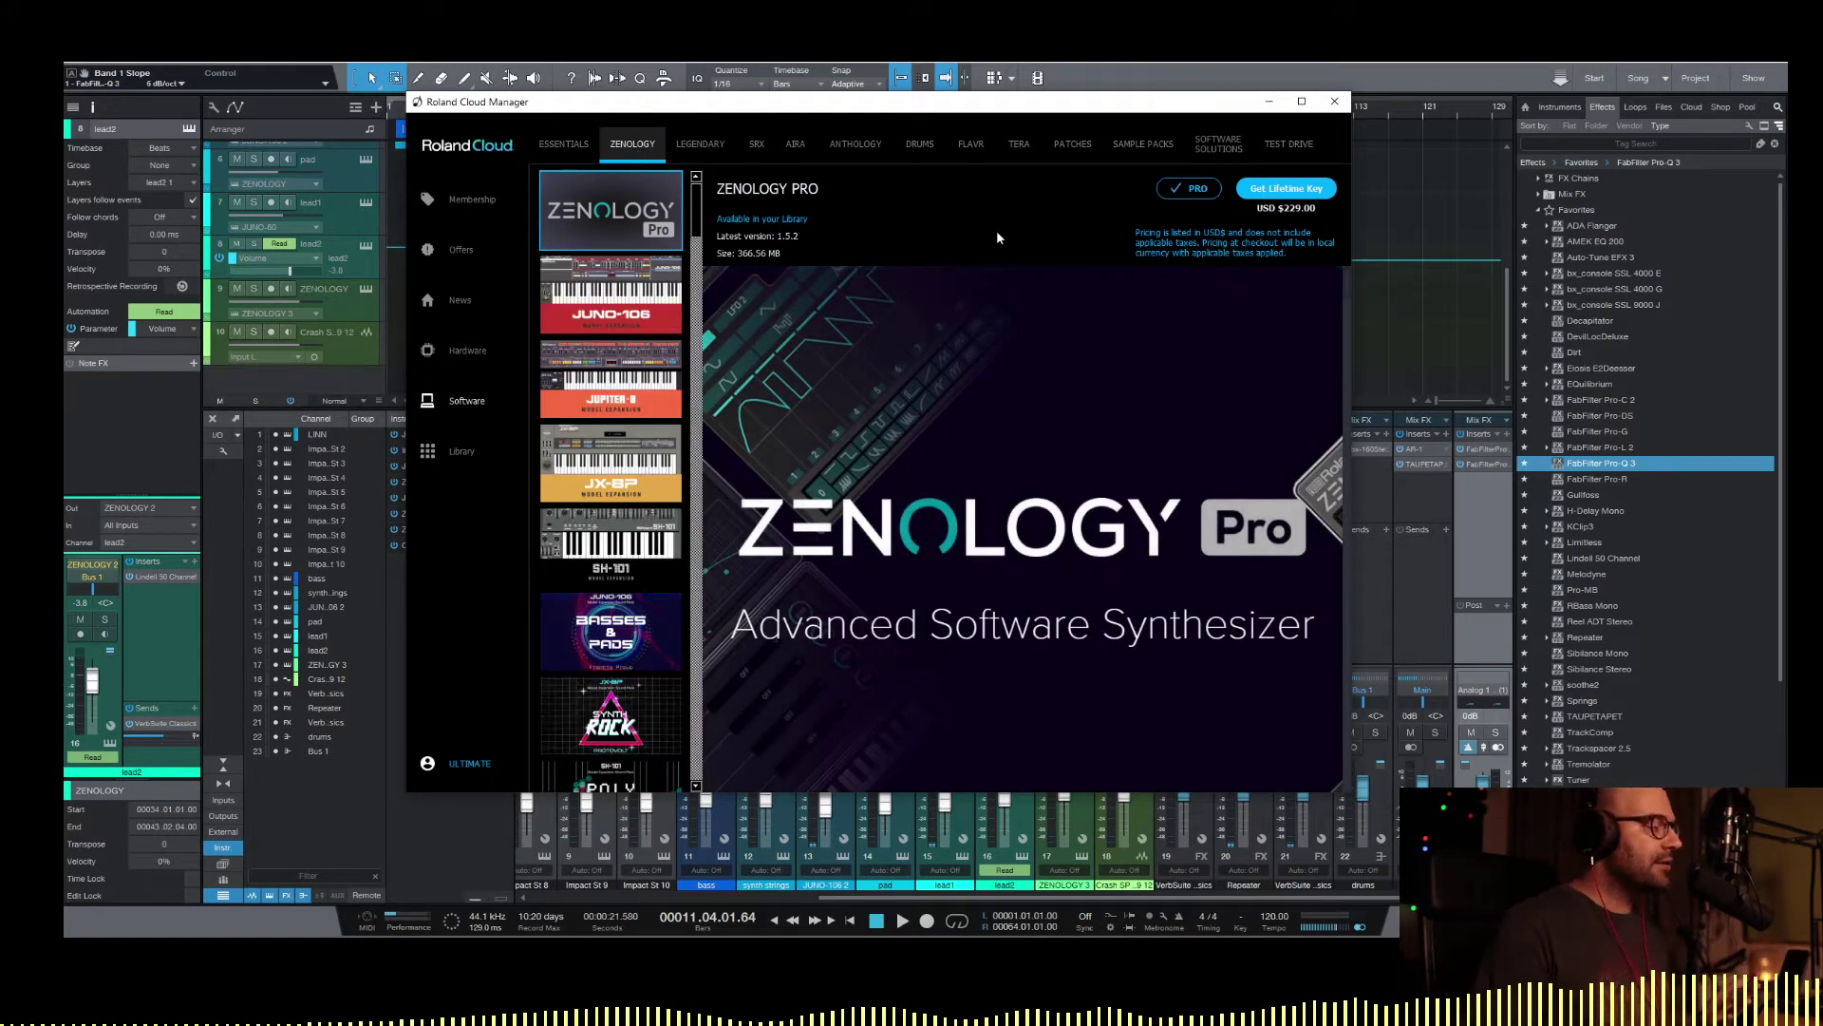
click(705, 143)
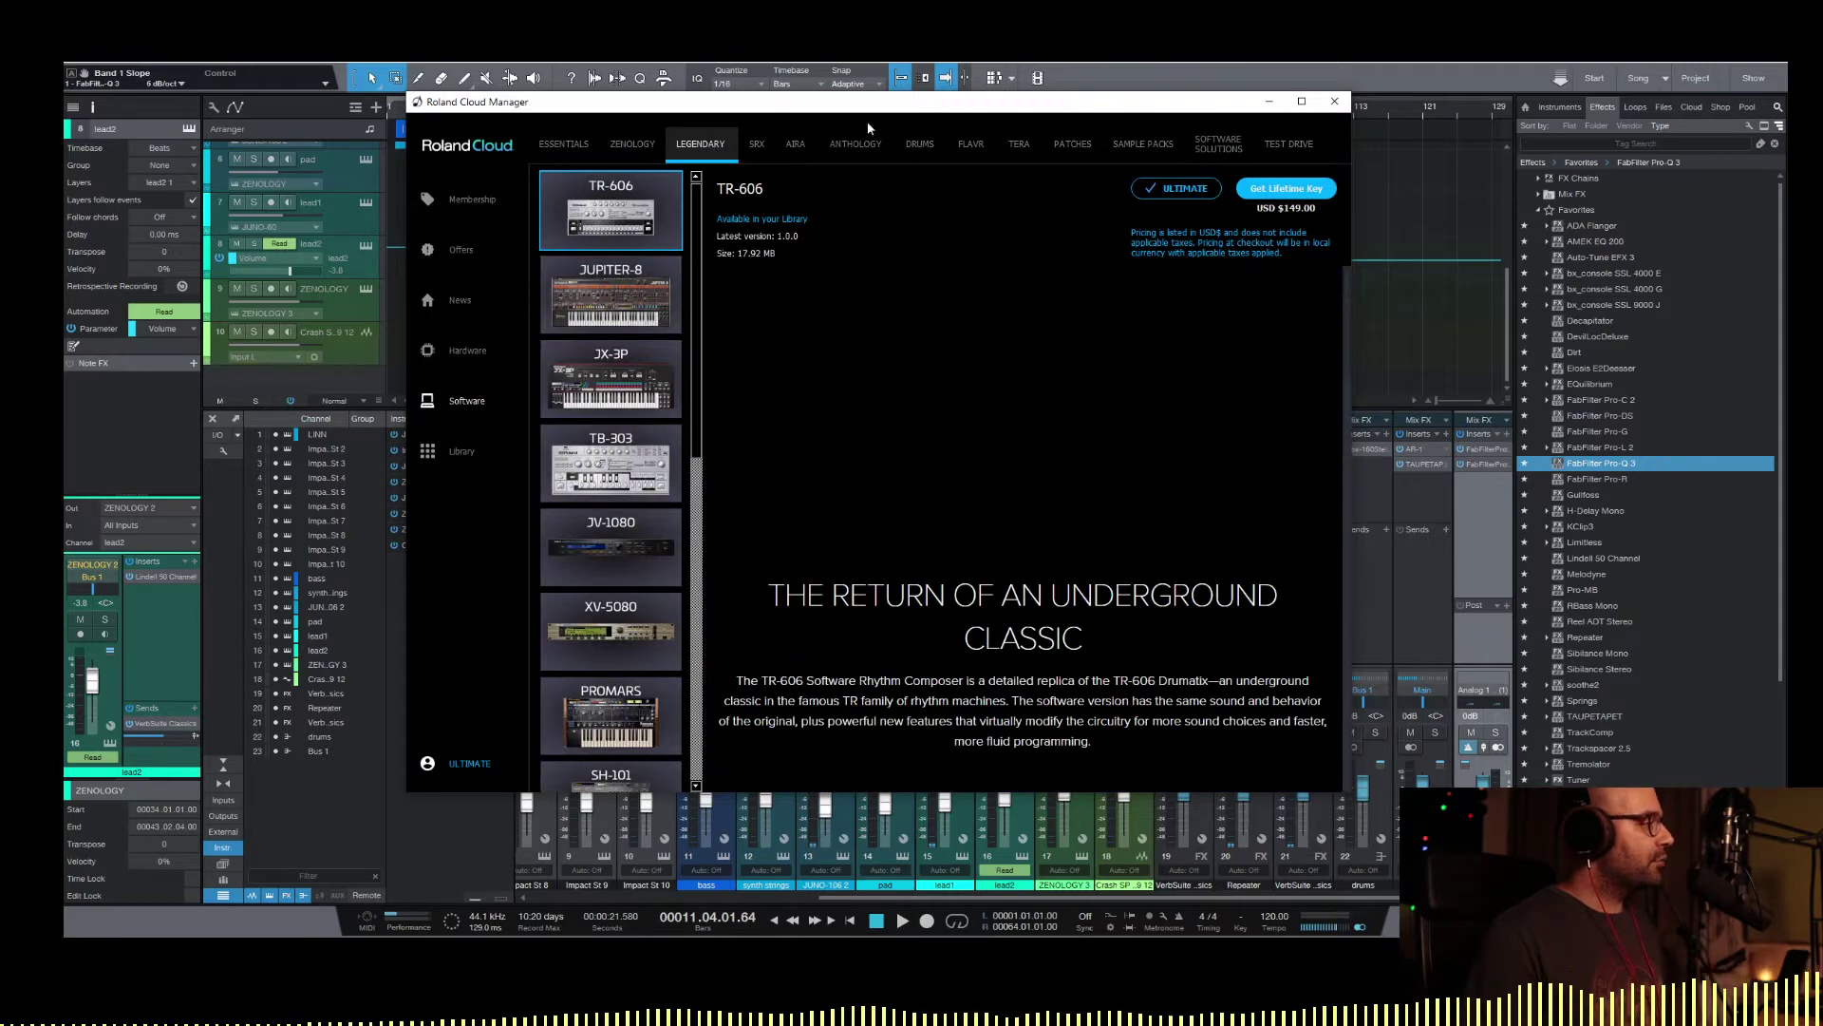
- Look up the Legendary JX-3P synth in the library and open the page of its JX-3P Synthwave patch collection
click(626, 373)
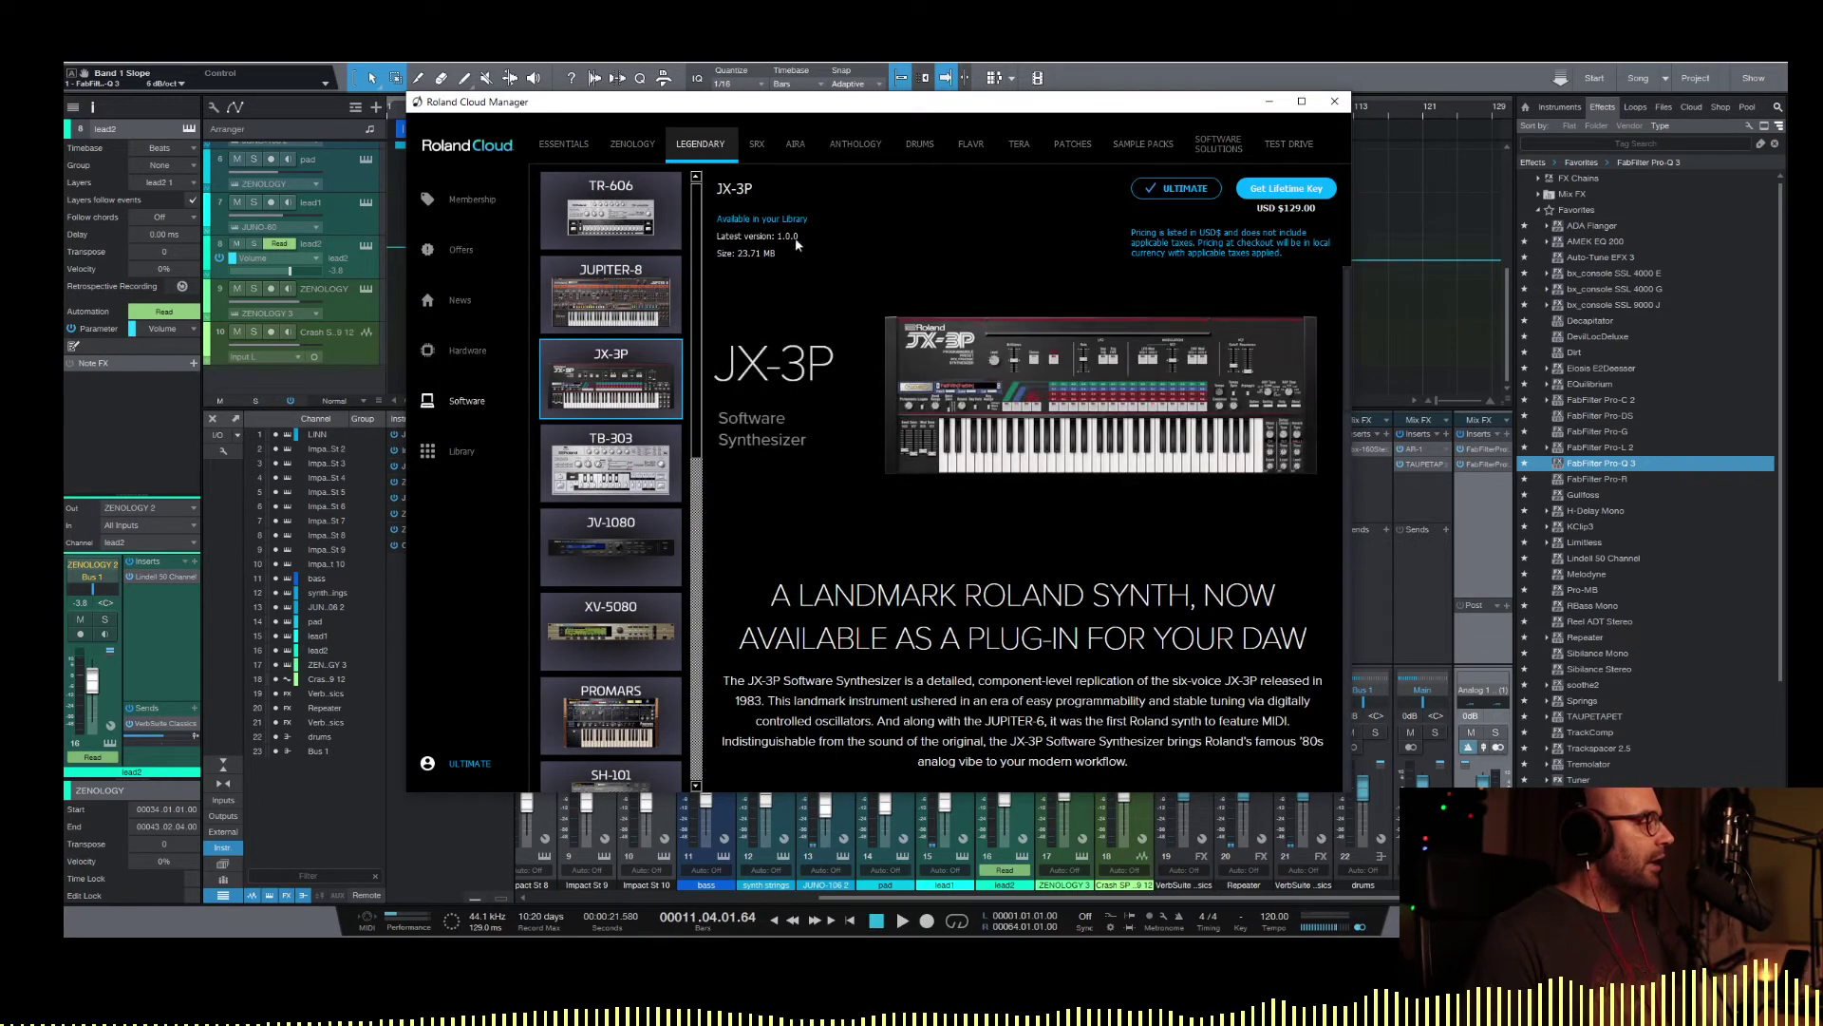
click(774, 220)
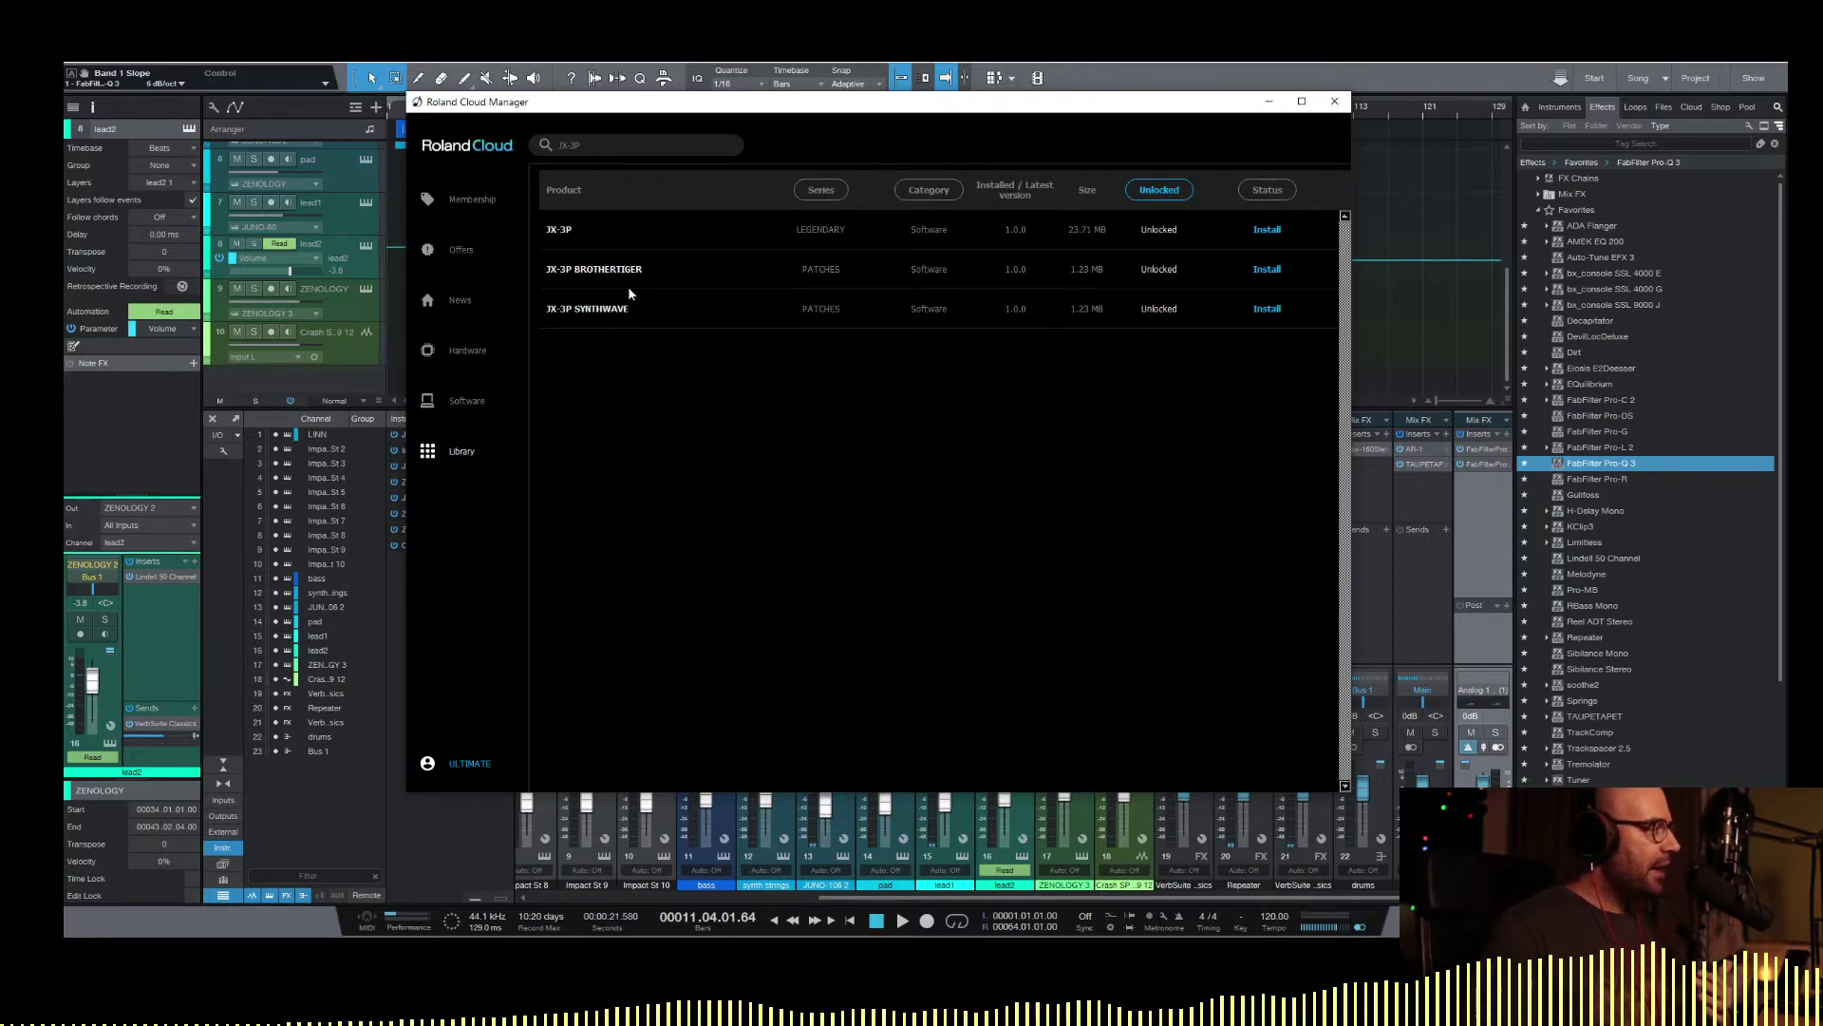
click(608, 314)
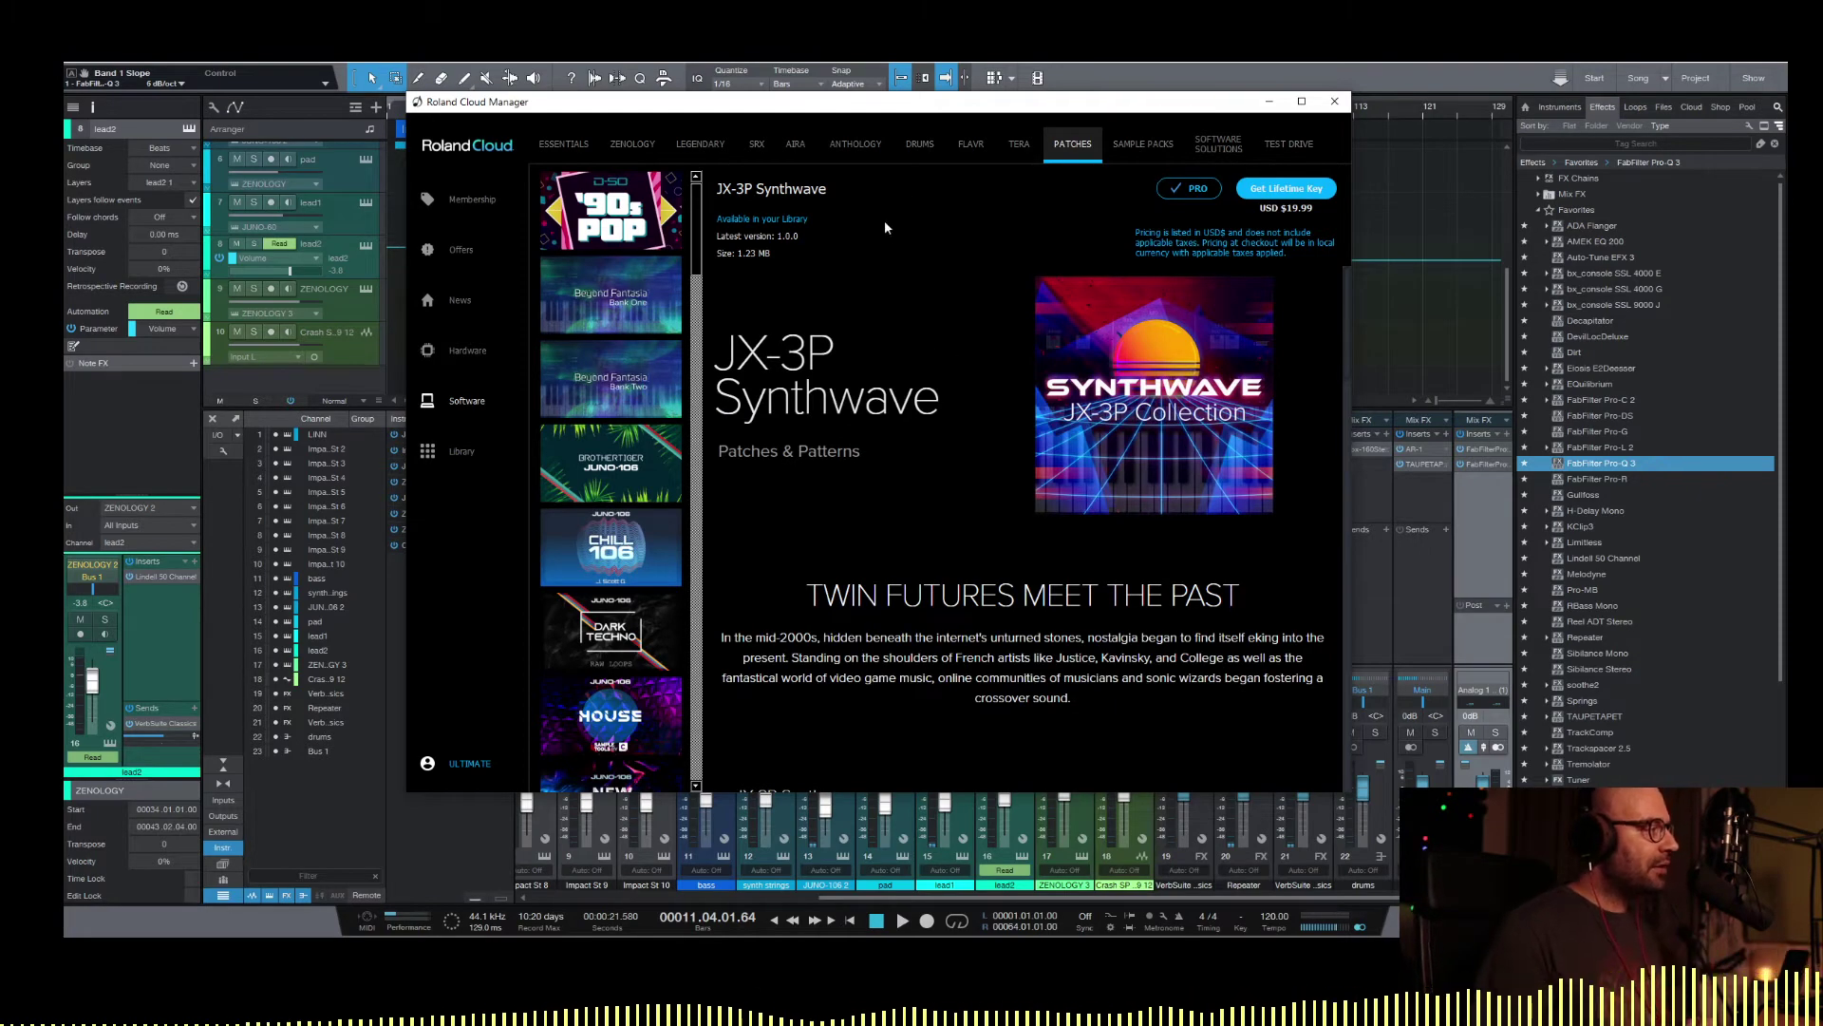
- Play the Analog Wurly and Bass All demos of JX-3P Synthwave and show the collection's library entry
scroll(893, 333, down, 5)
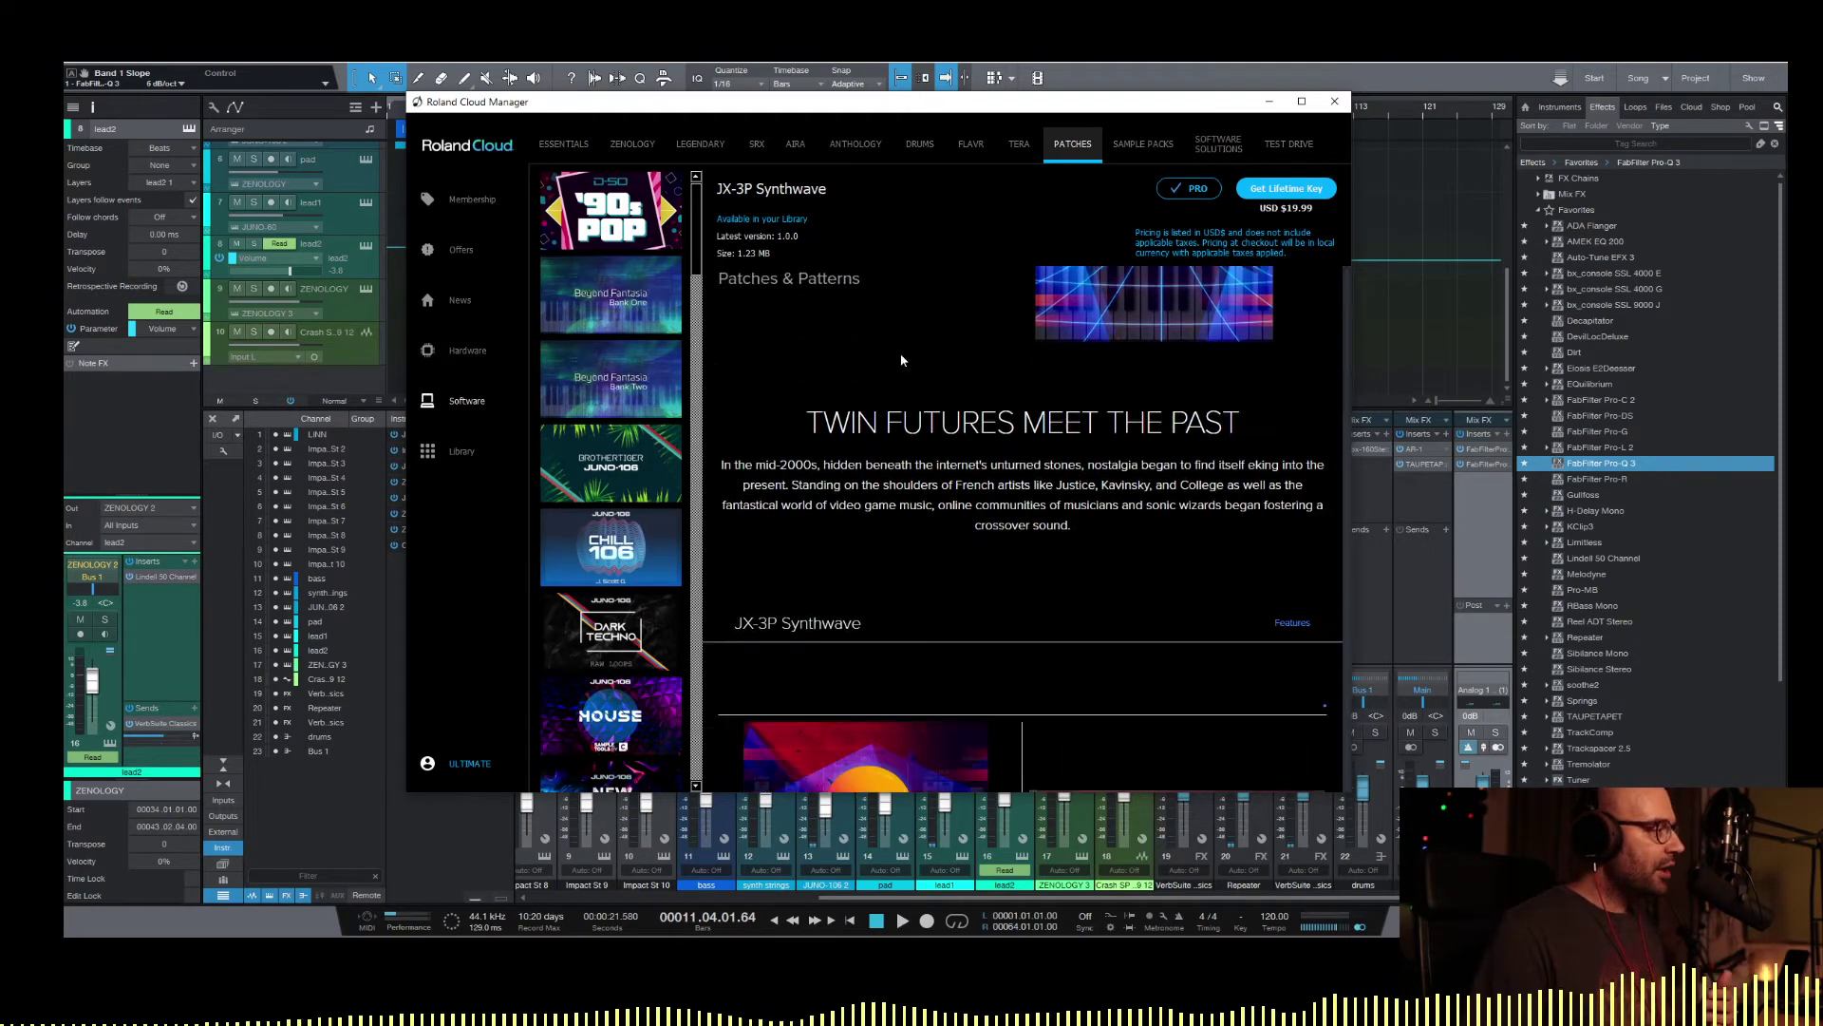
scroll(925, 378, down, 10)
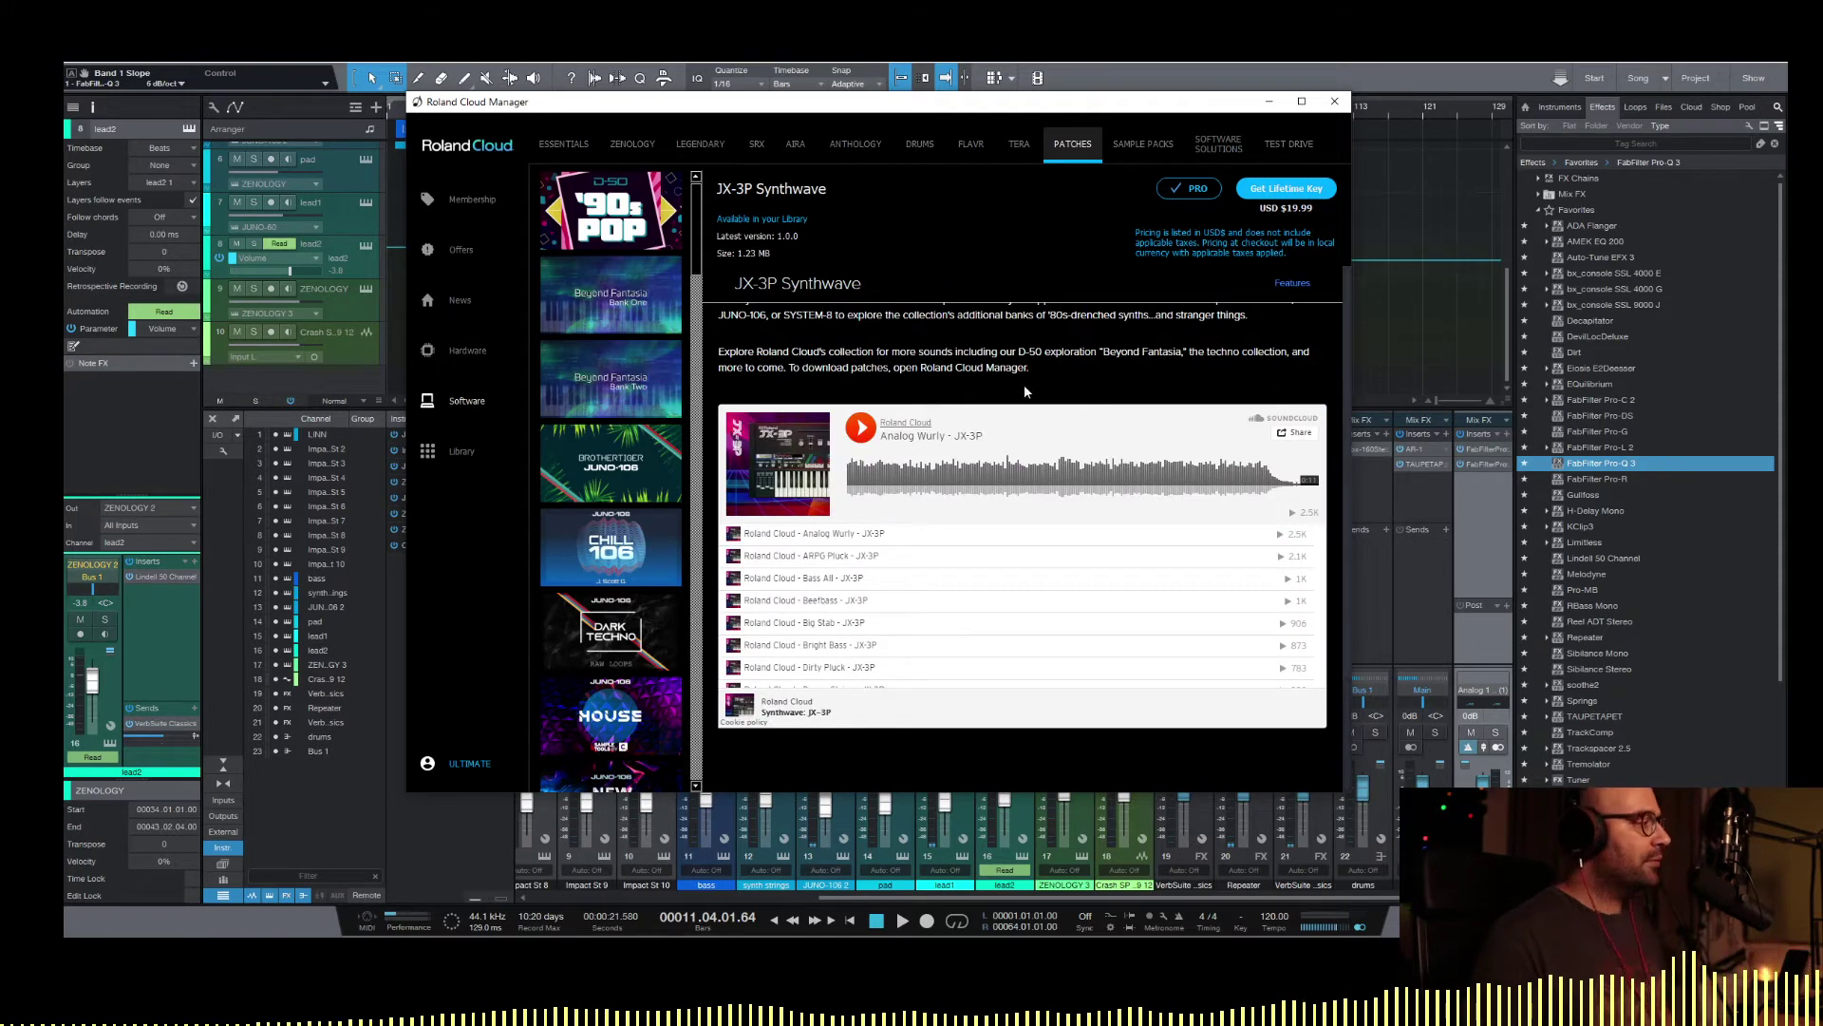
click(862, 429)
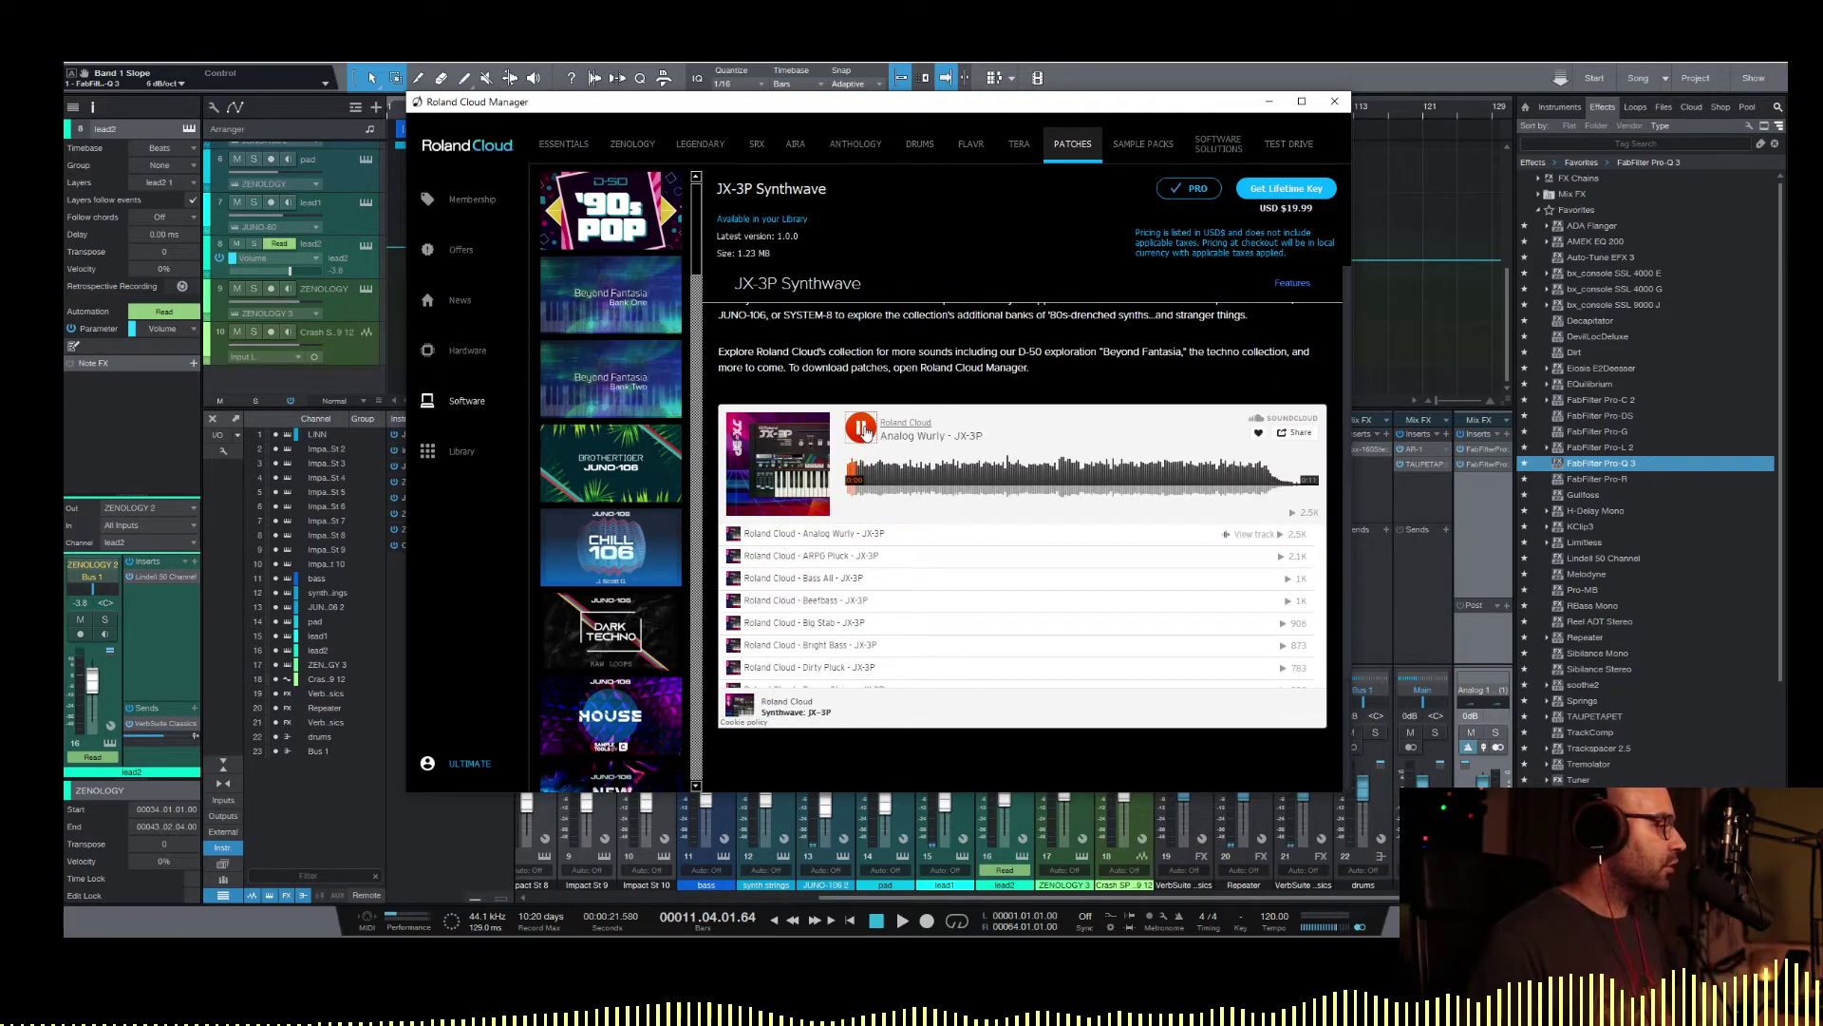
click(802, 579)
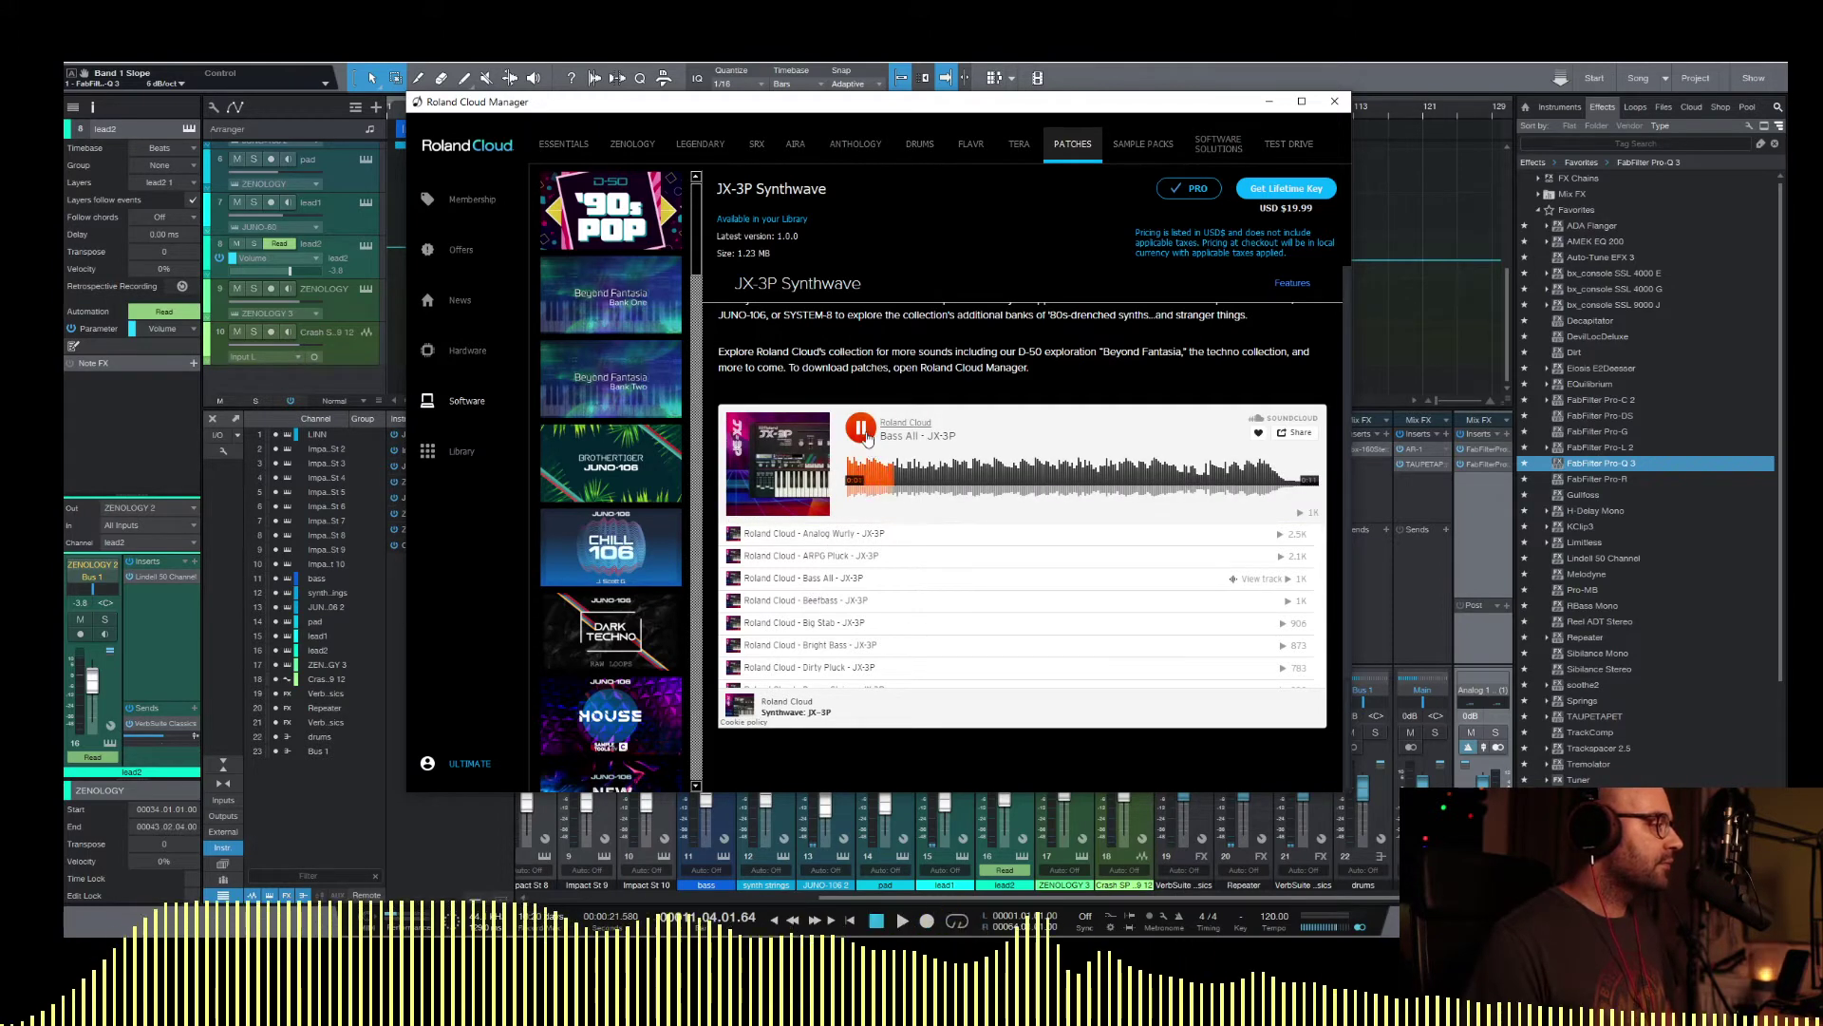
click(862, 429)
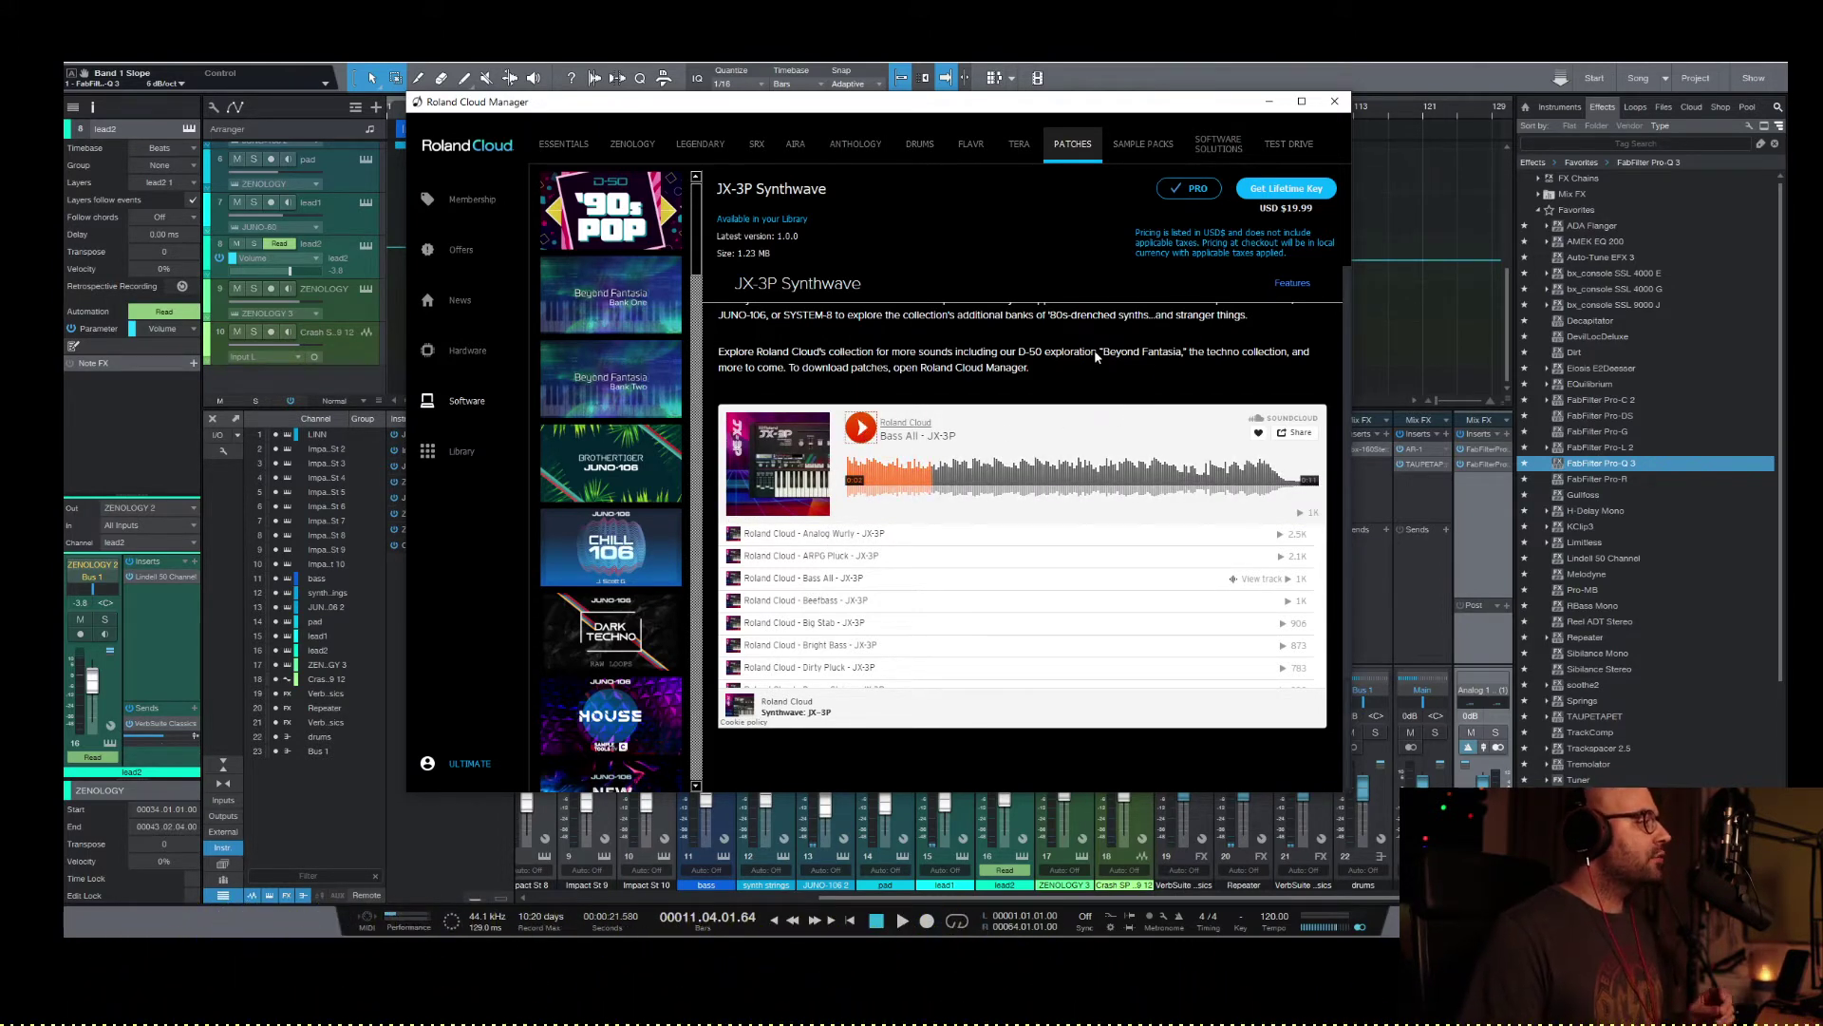
scroll(994, 313, up, 4)
click(791, 219)
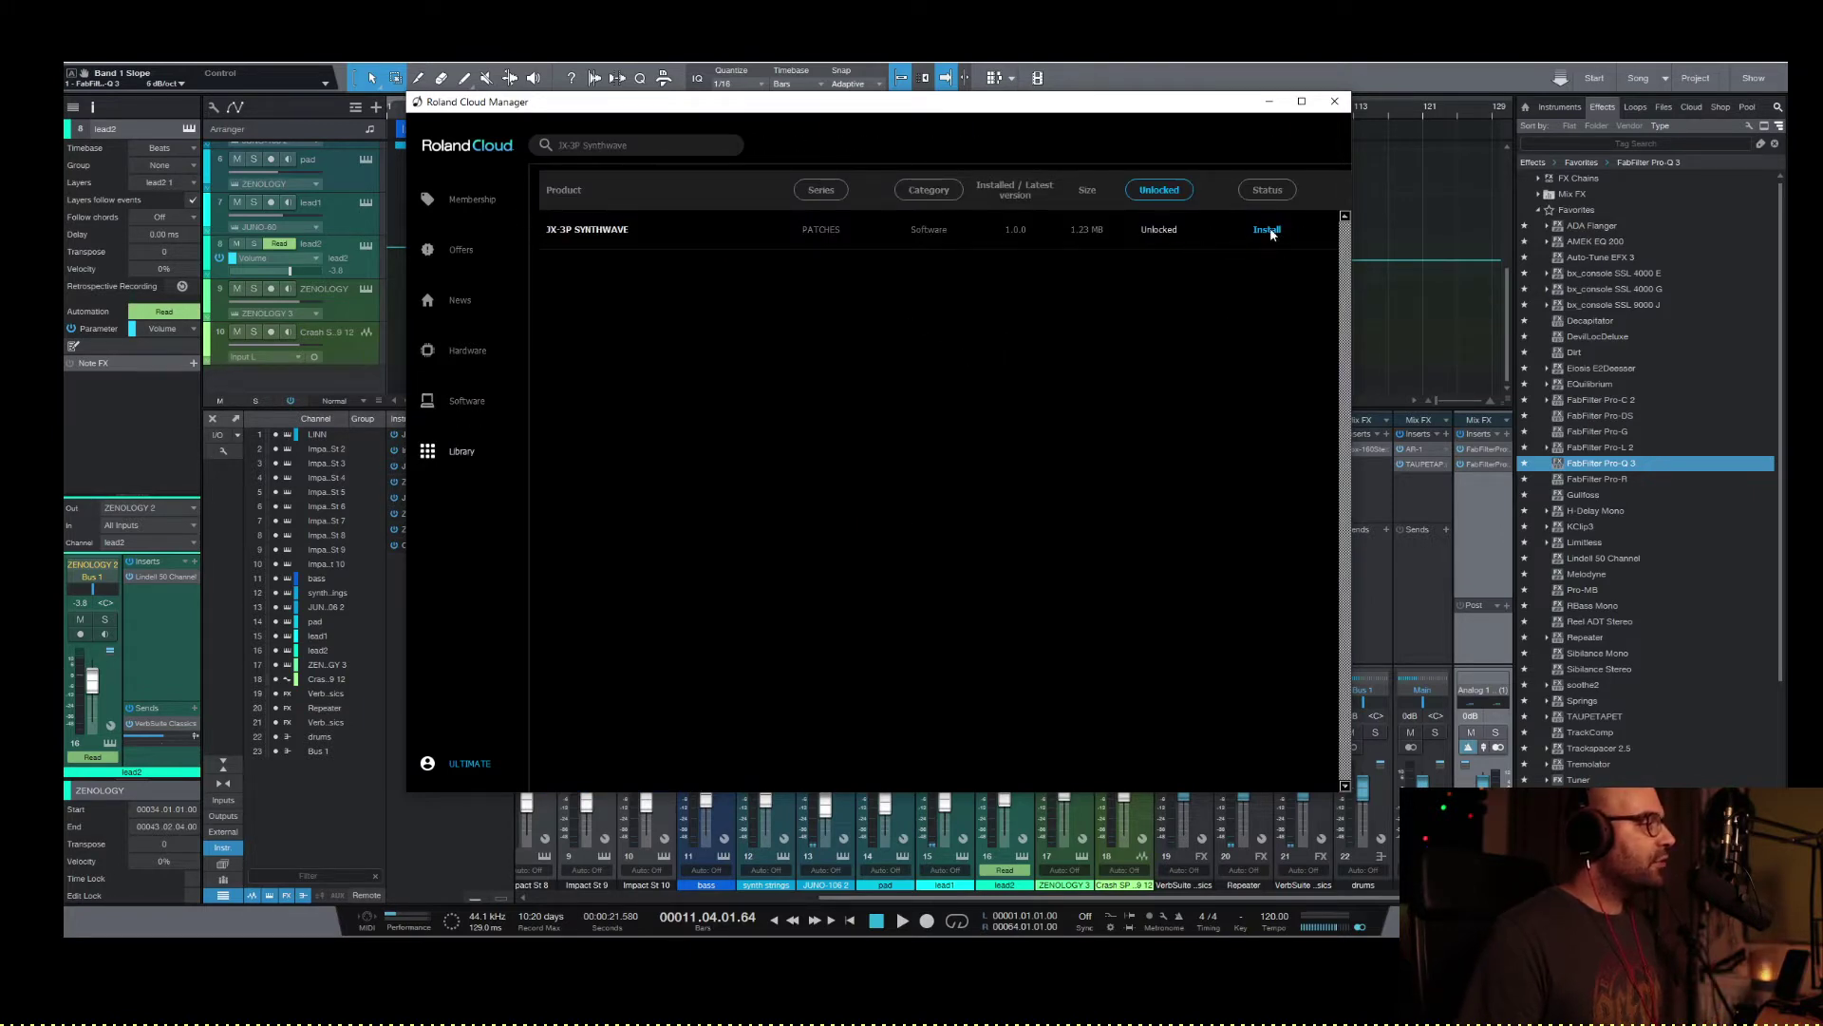
- Browse the ZENOLOGY software, viewing the JUNO-106 Model Expansion, JX-8P Synth Rock and EXZ005 Studio Sounds pages
click(437, 397)
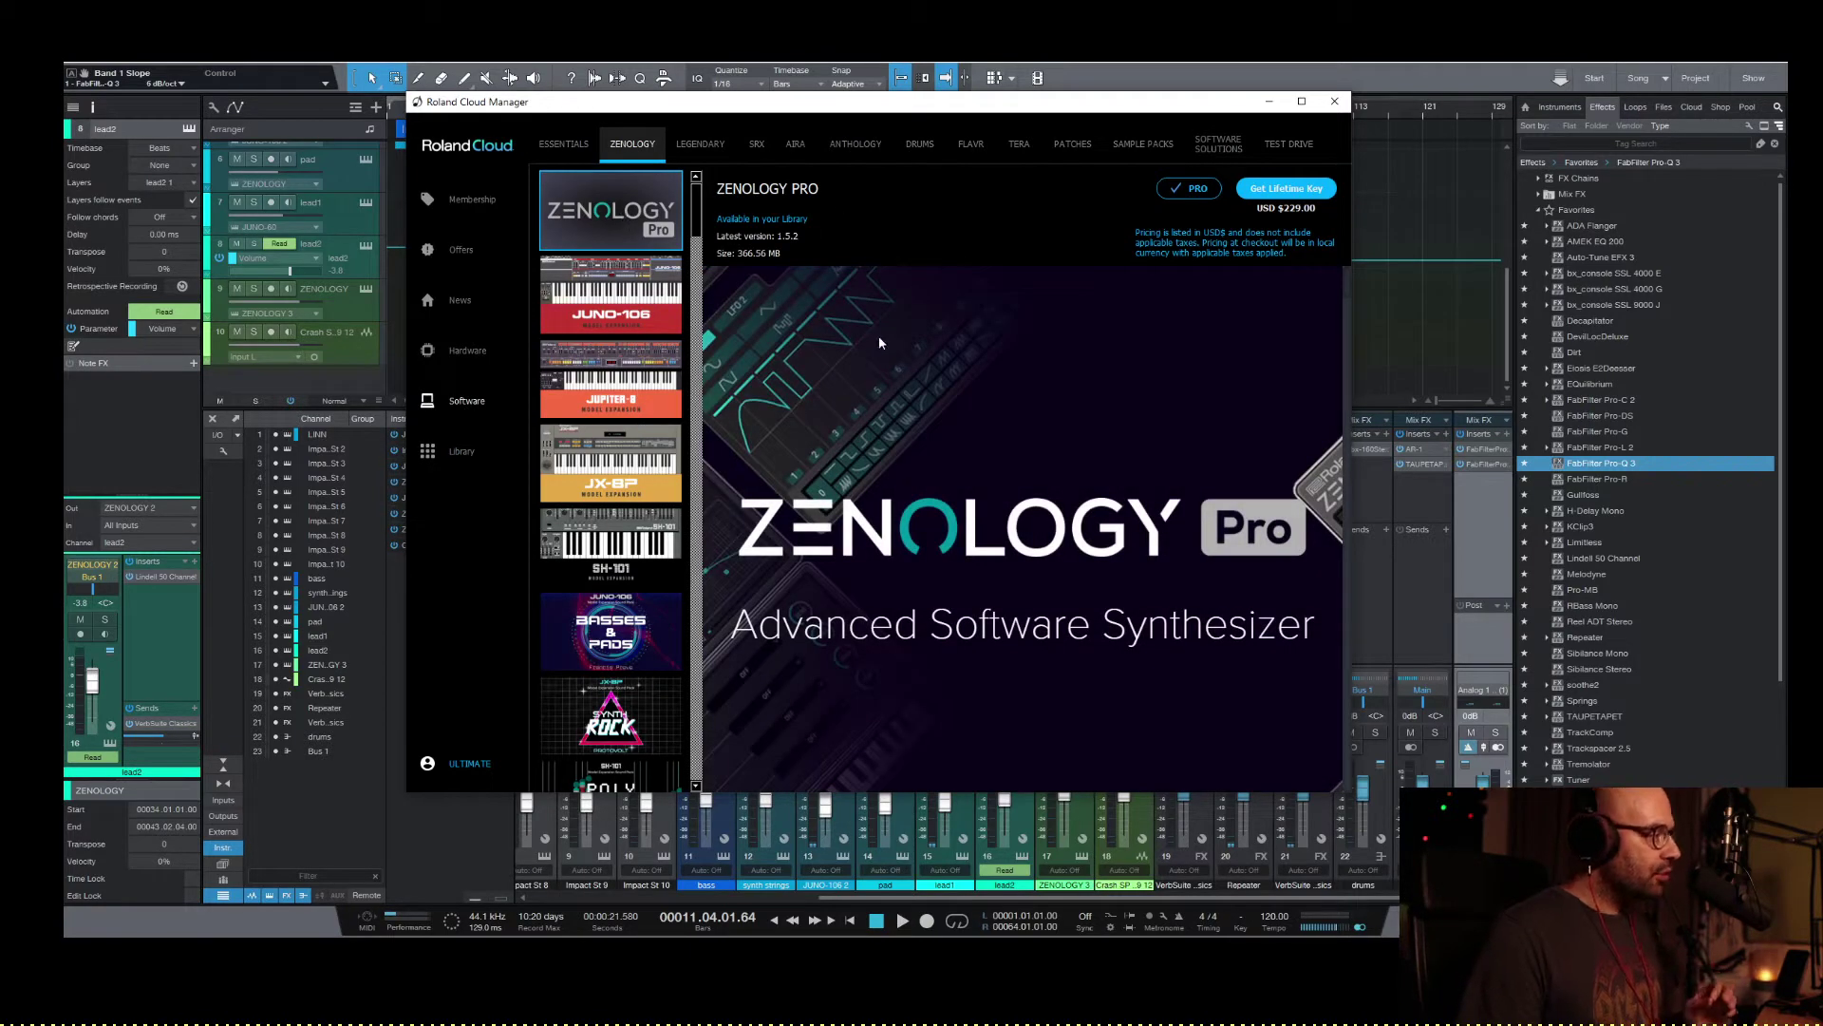
click(610, 314)
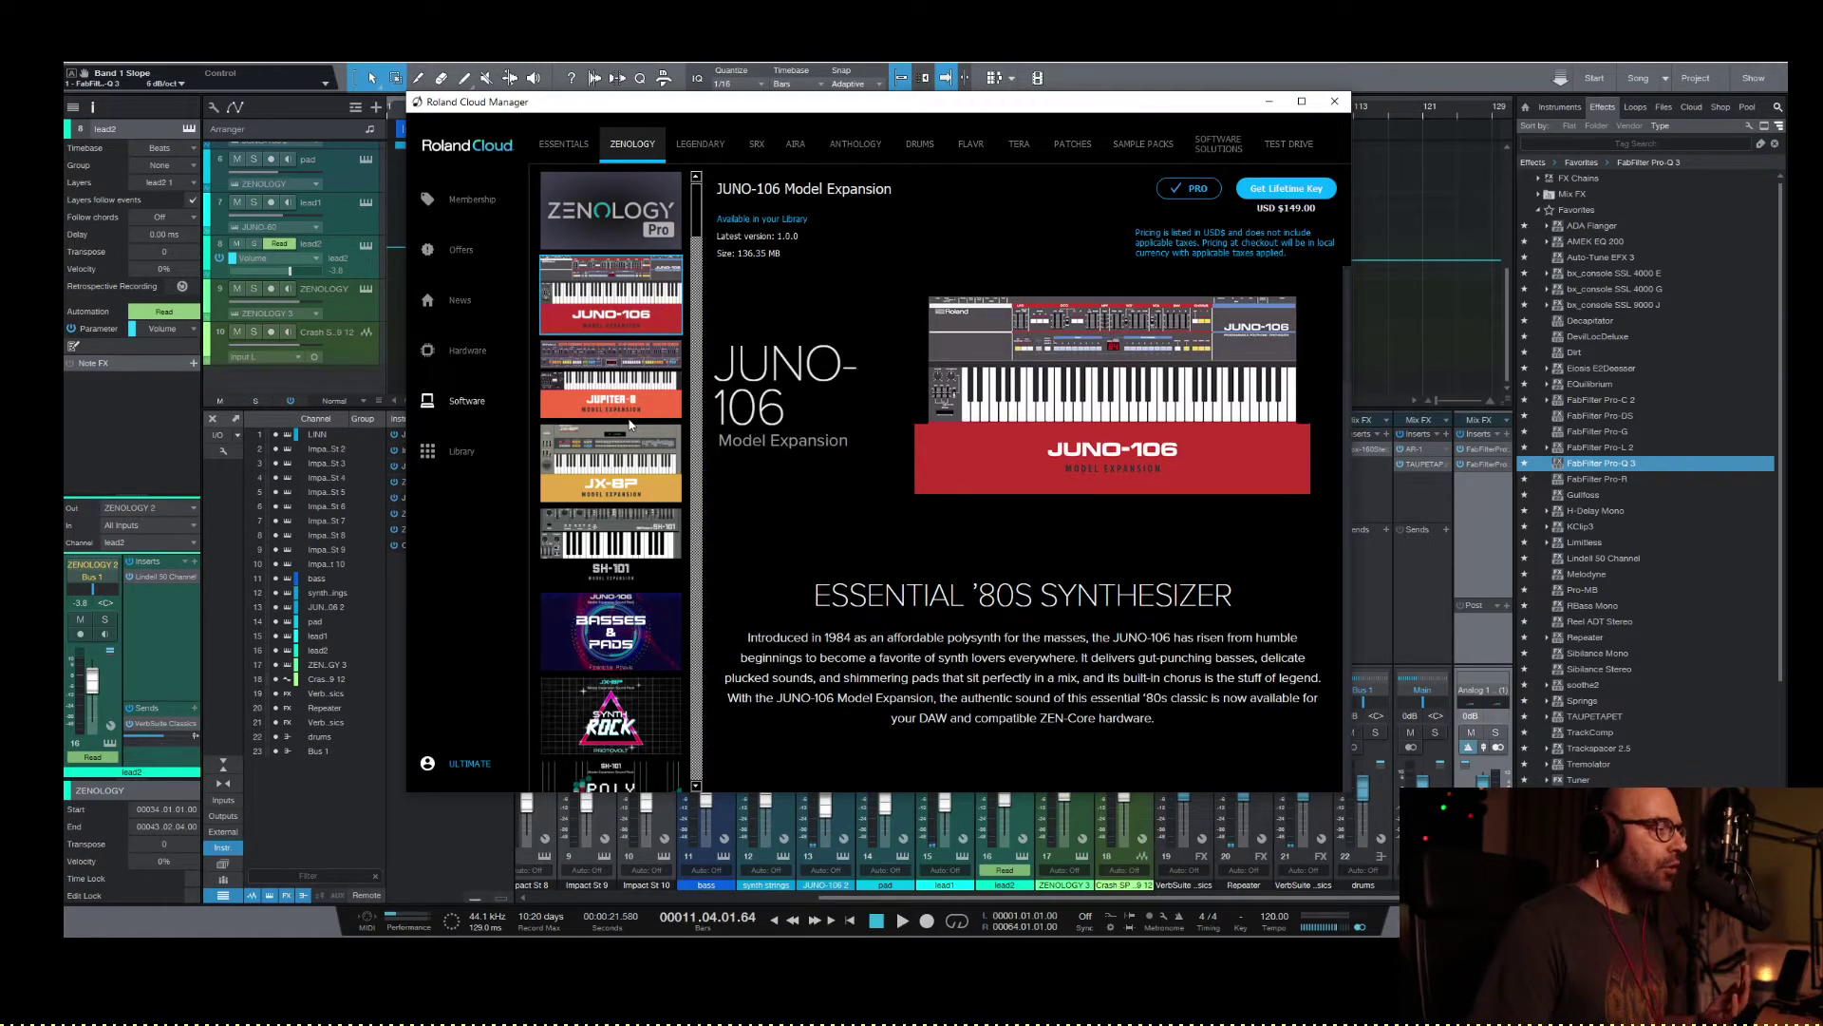
scroll(631, 425, down, 3)
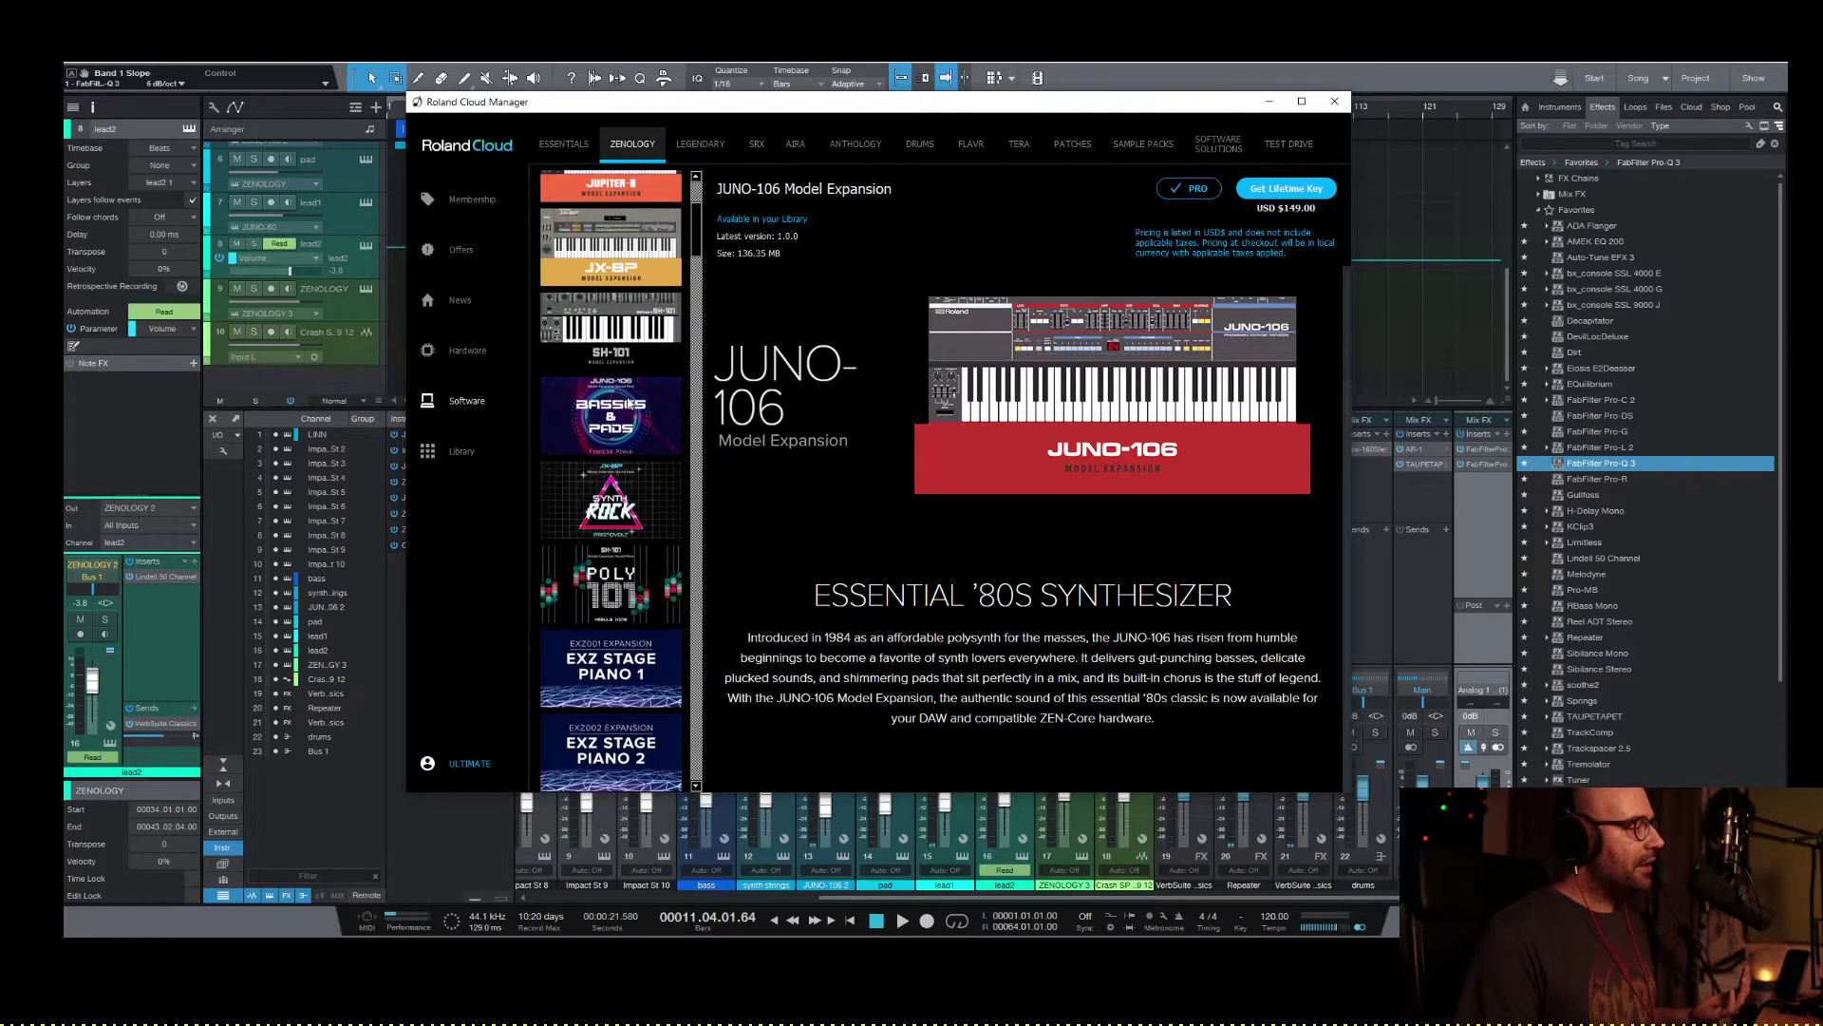
scroll(629, 418, down, 1)
click(616, 447)
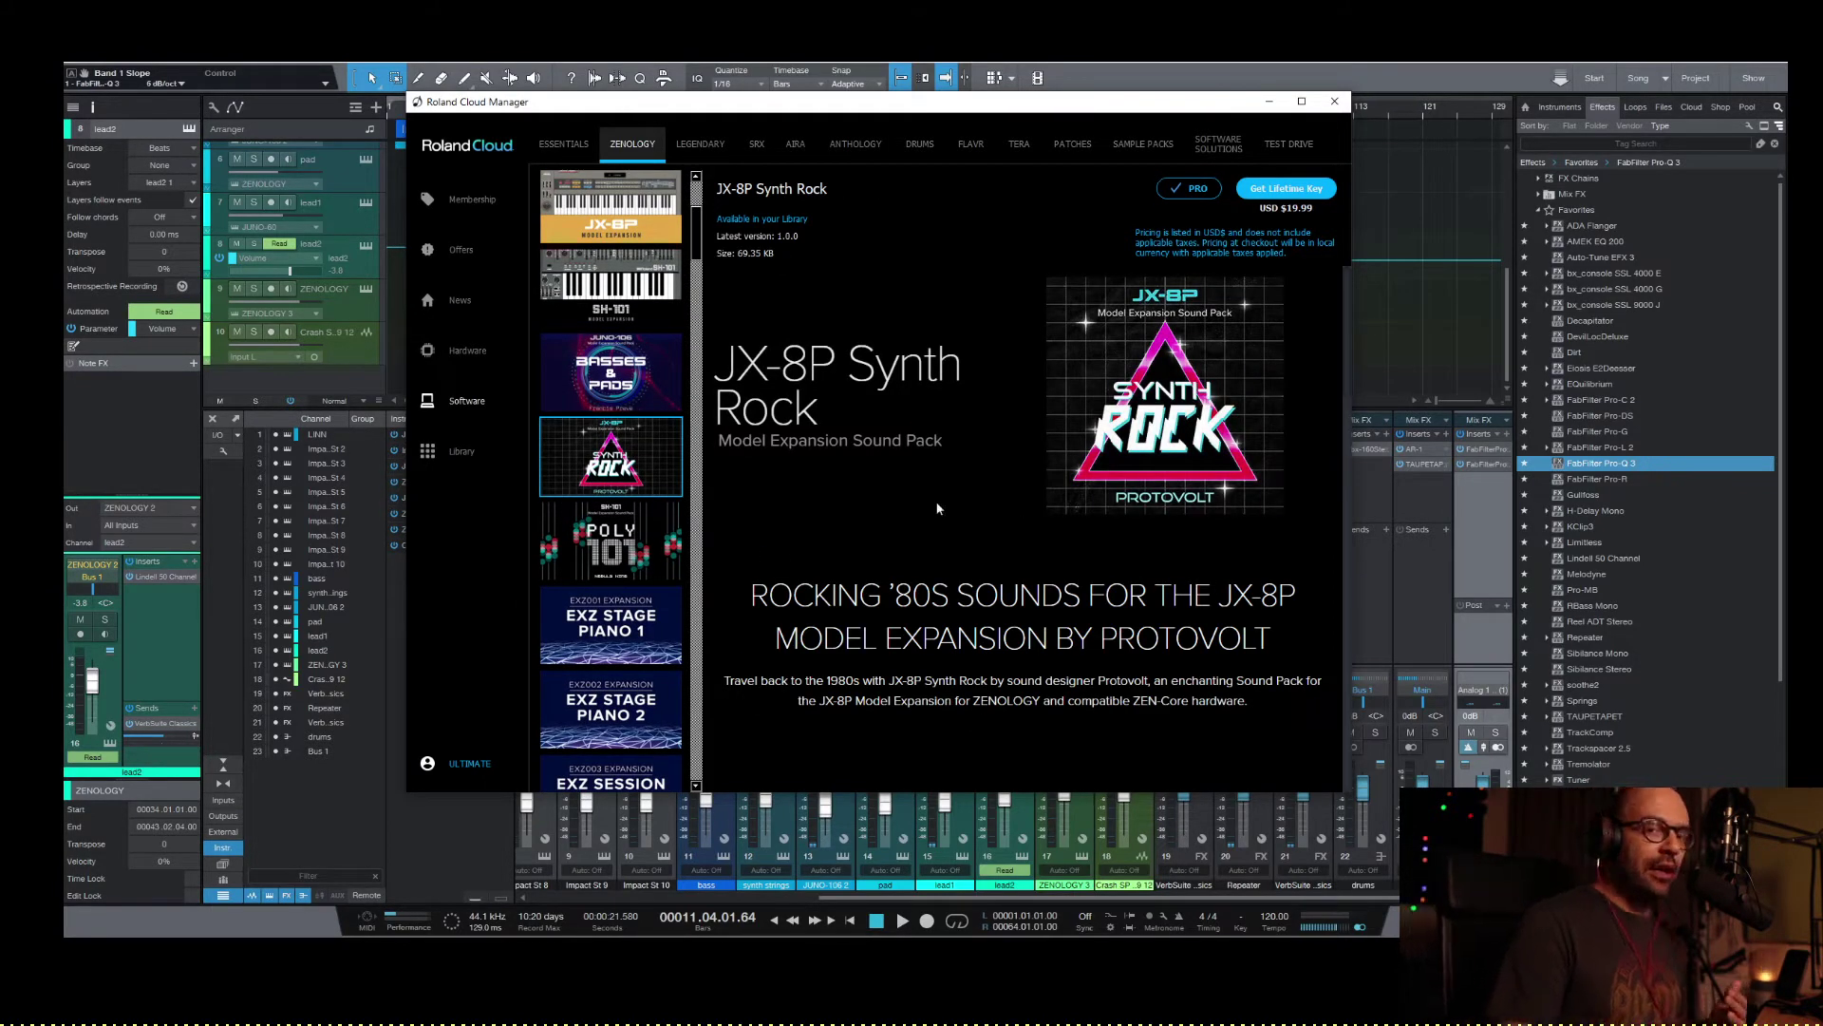
scroll(665, 513, down, 3)
scroll(639, 472, down, 2)
click(624, 372)
scroll(622, 437, down, 4)
click(615, 509)
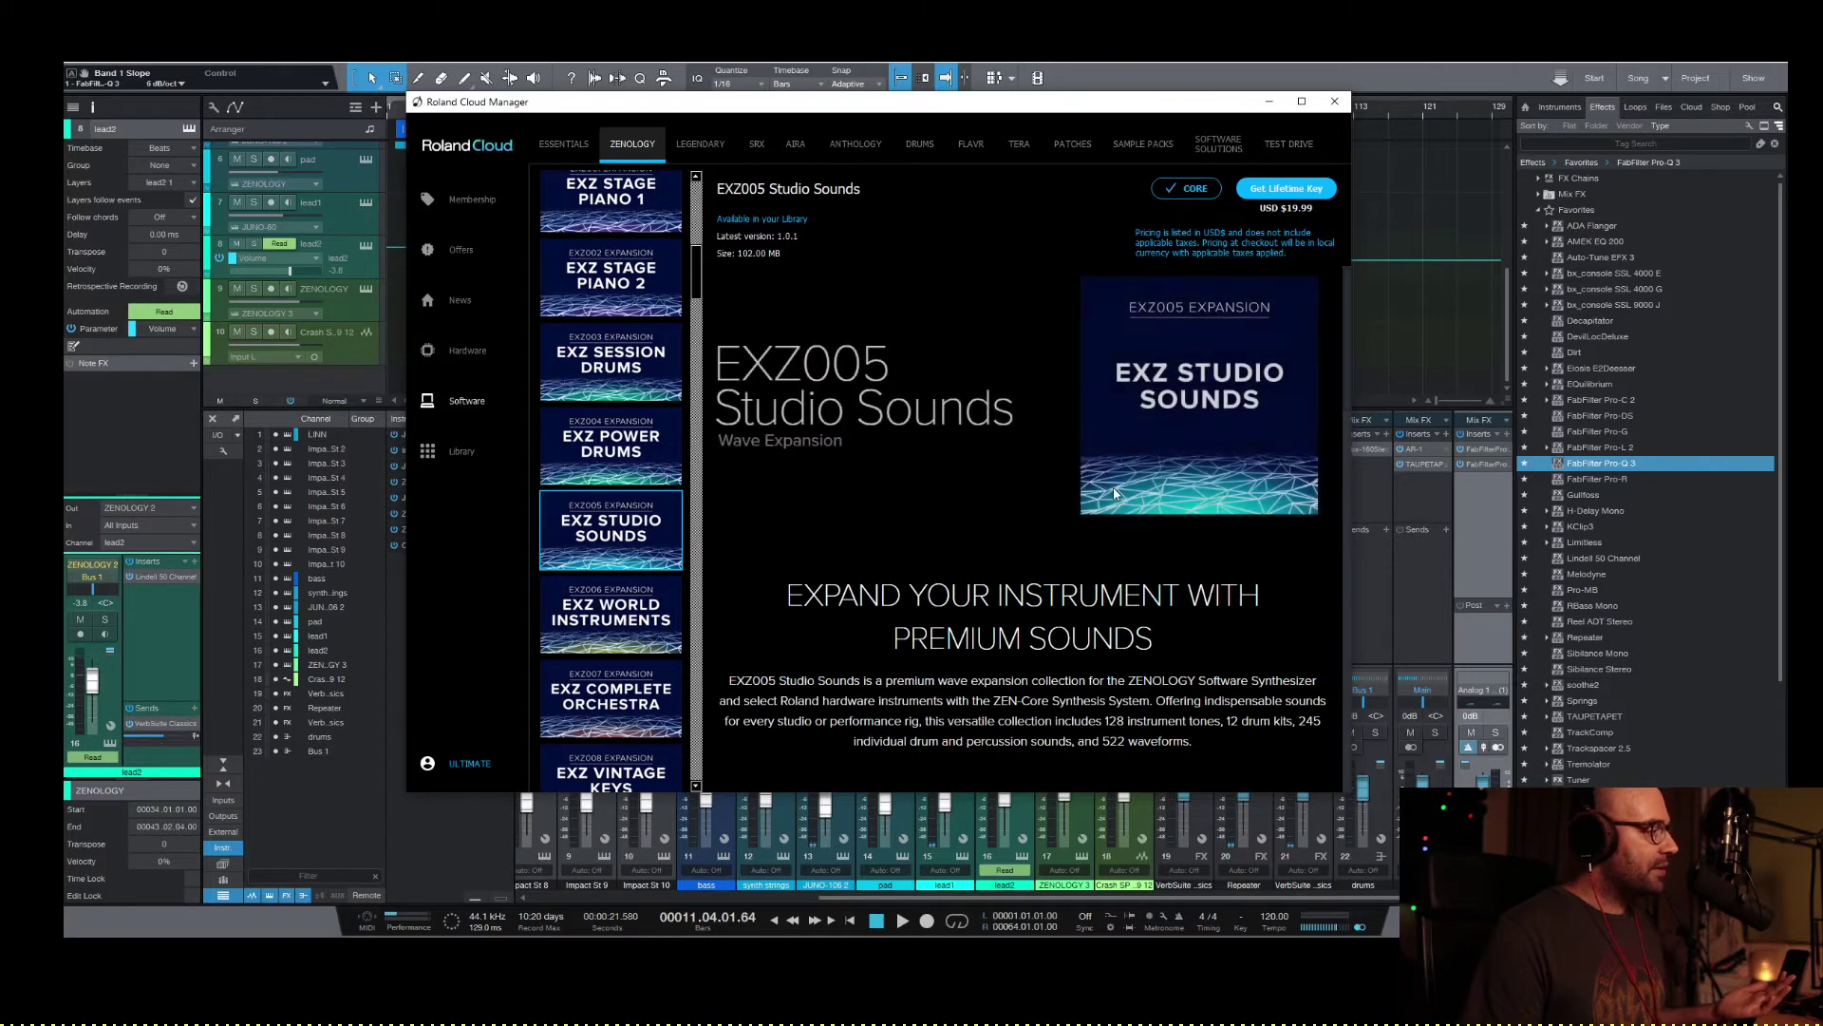
- Listen to the Meadow and Brass Cooker sound examples of EXZ005 Studio Sounds and pause the playback
scroll(1087, 485, down, 5)
scroll(1088, 485, down, 3)
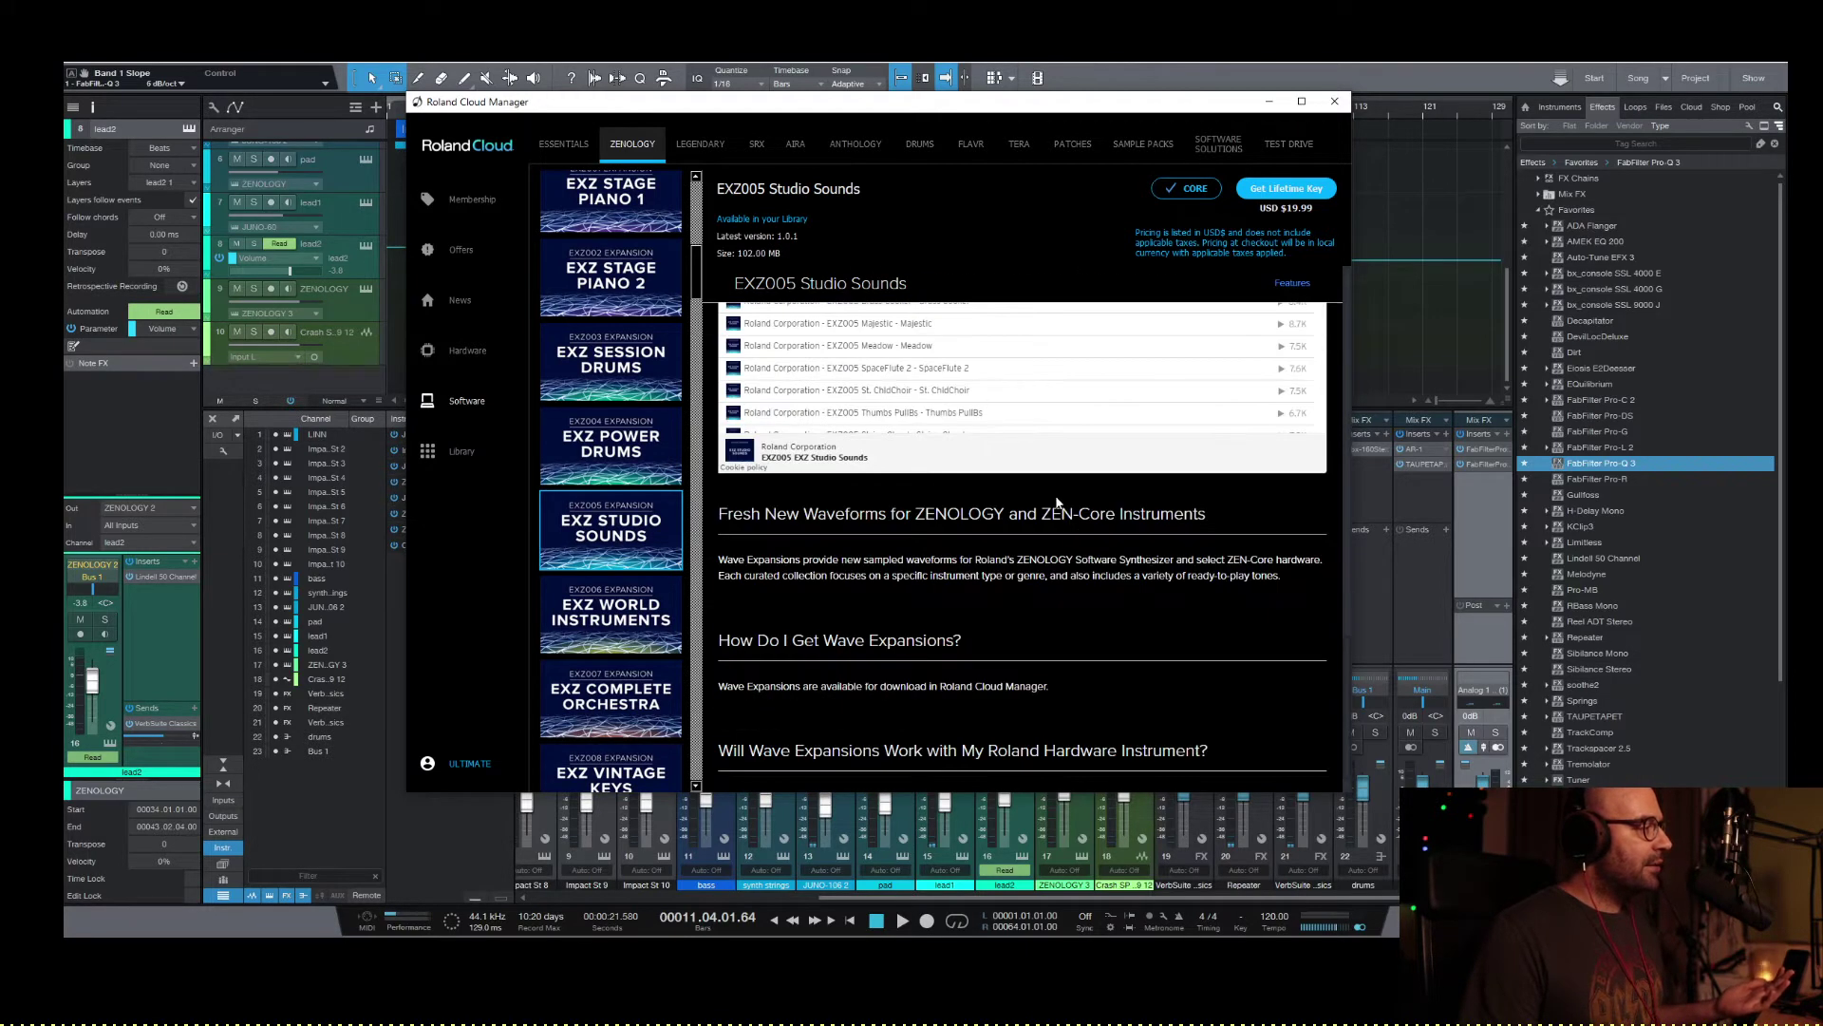
scroll(1045, 514, up, 1)
click(776, 432)
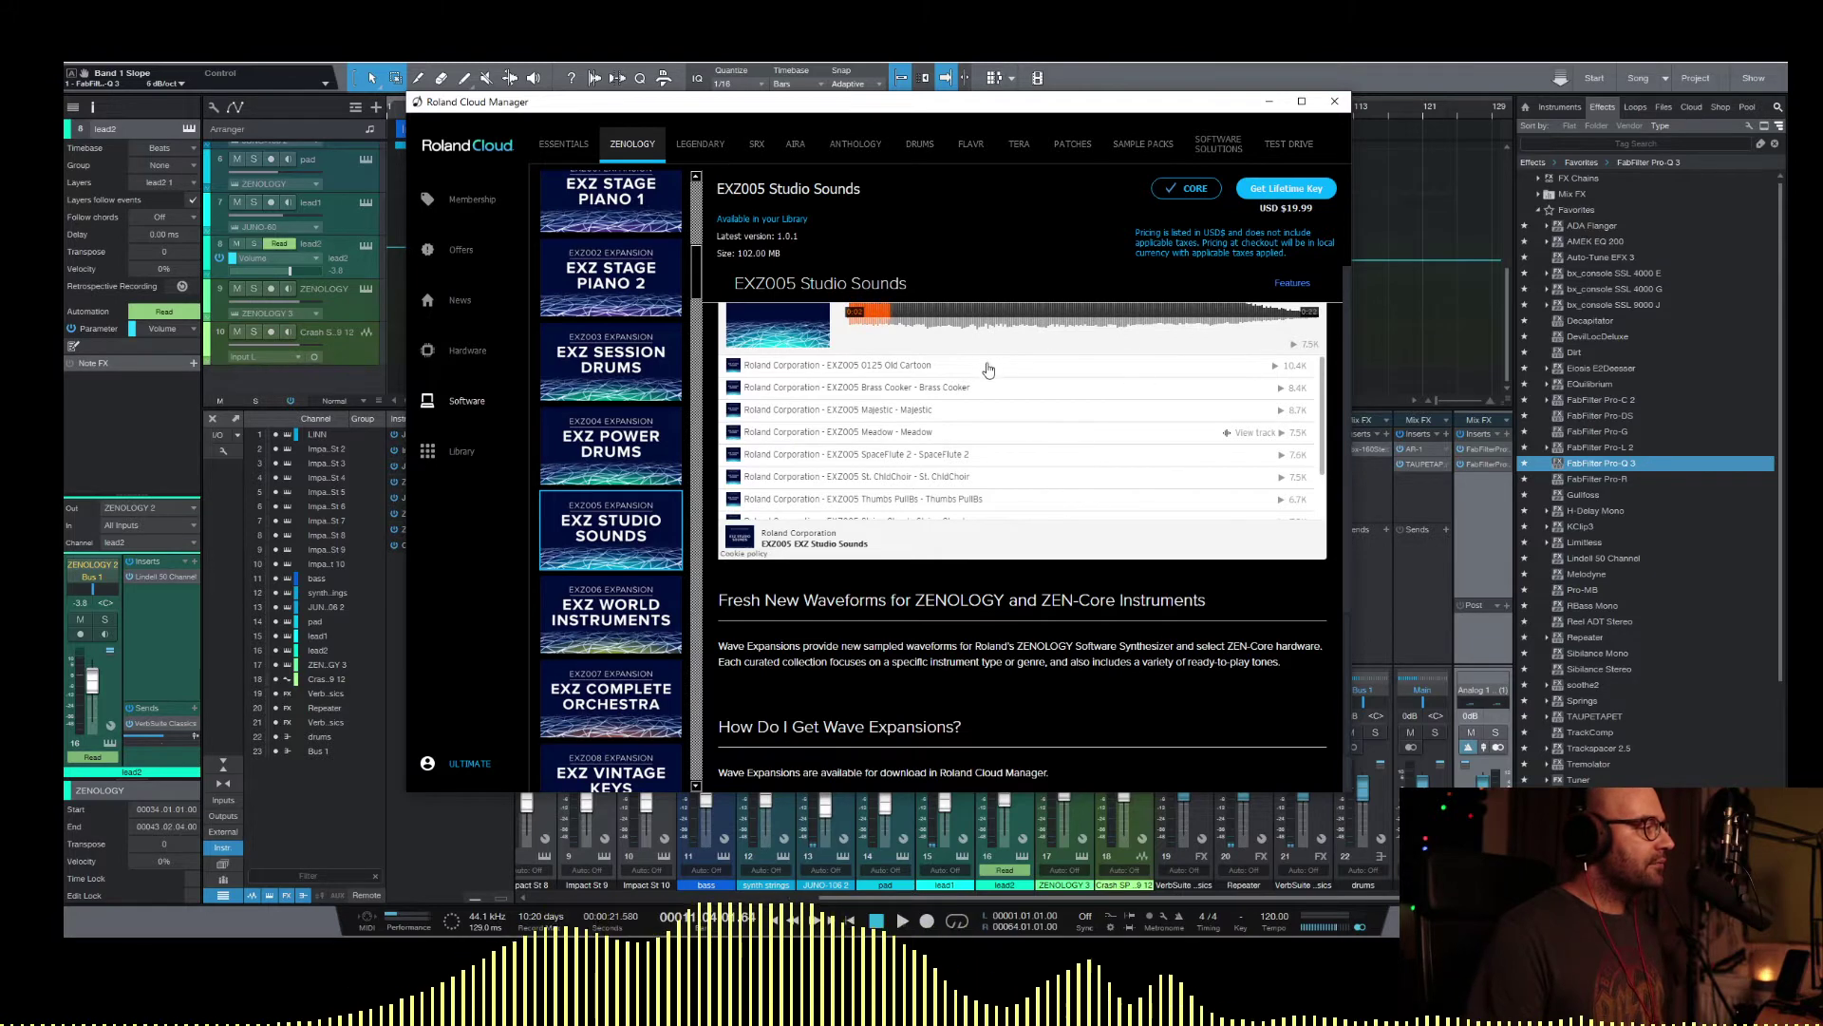
scroll(1049, 368, up, 2)
click(1030, 559)
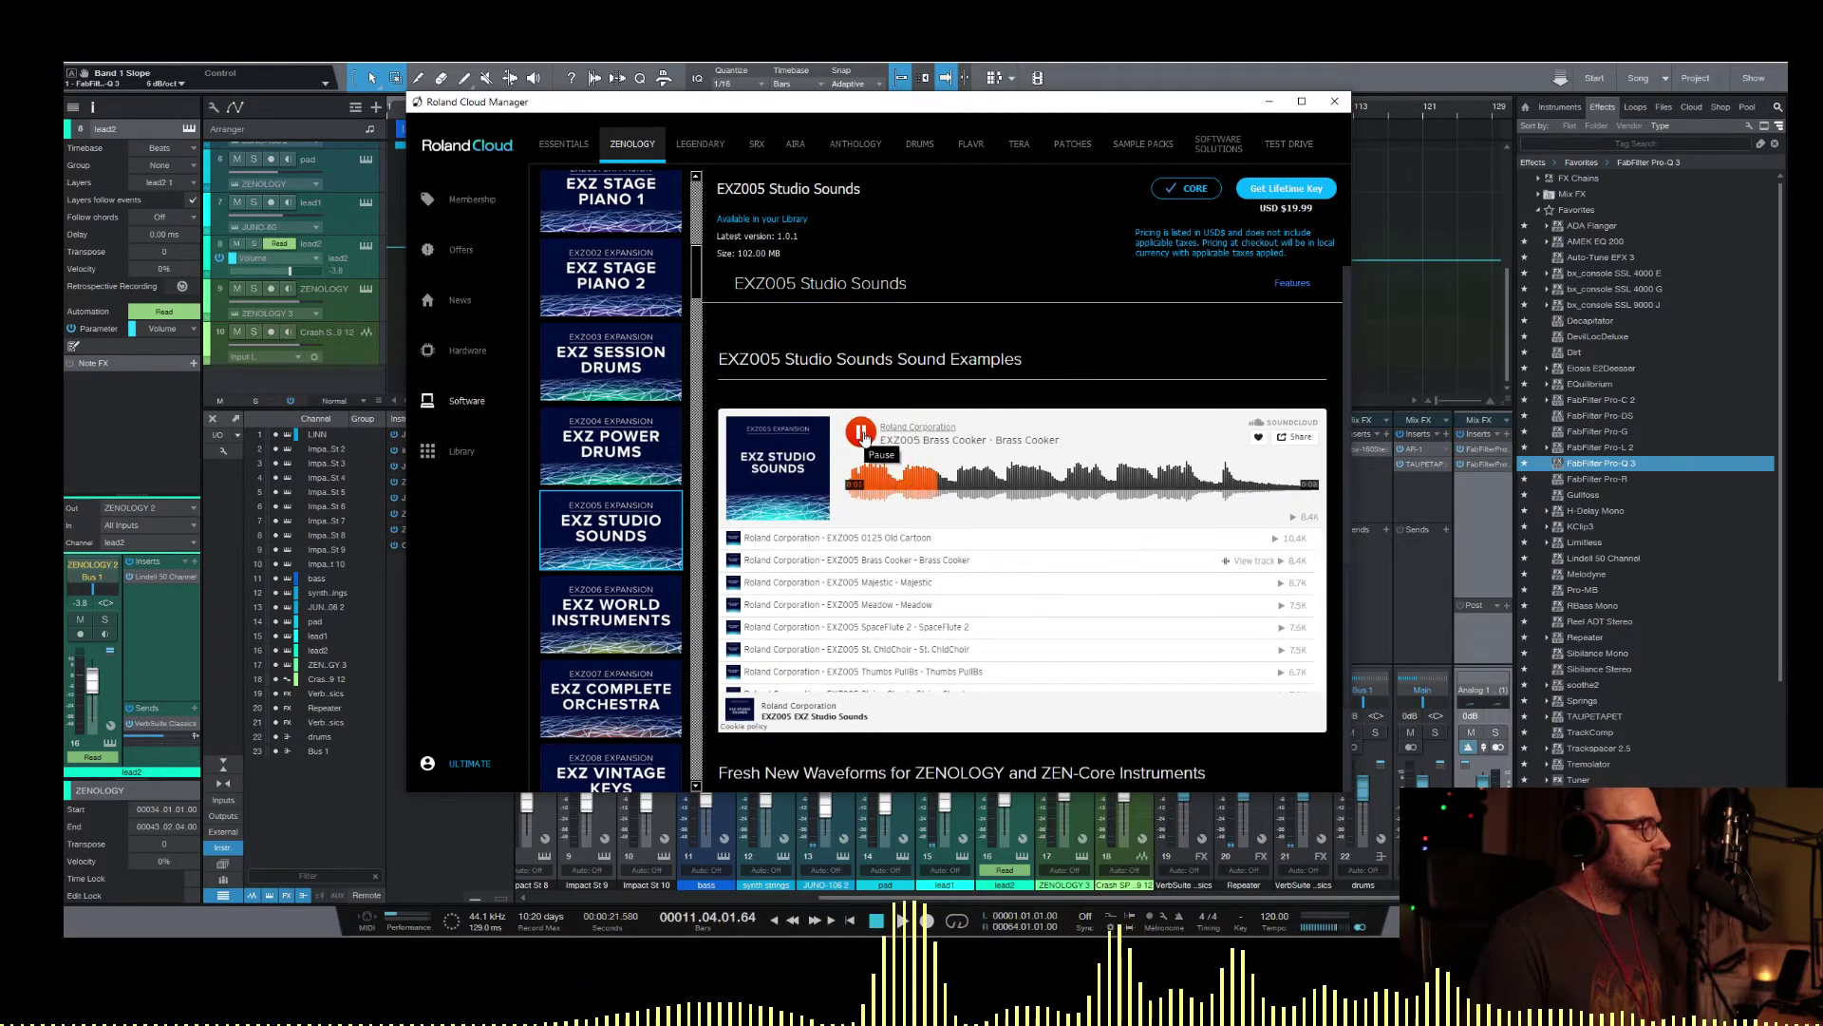
click(862, 432)
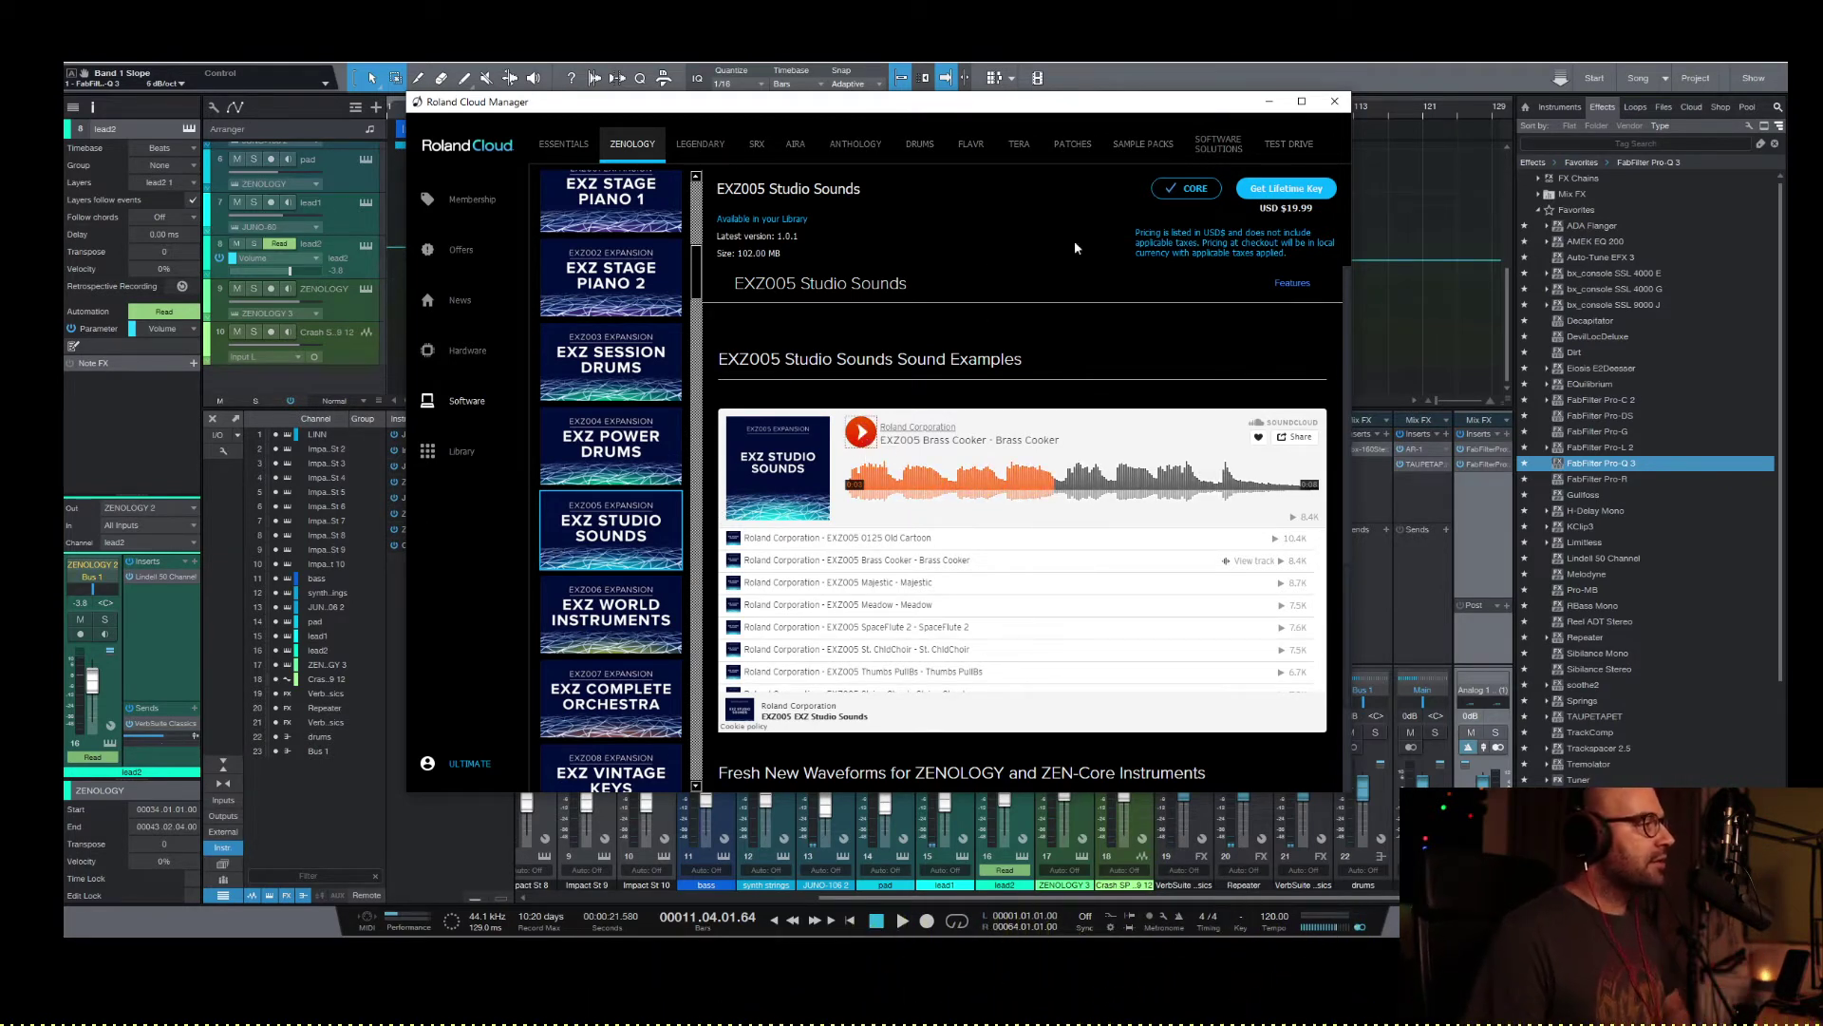
- Review the 1993 Vol3 product description in the Anthology category
click(853, 147)
click(612, 332)
scroll(1008, 476, down, 3)
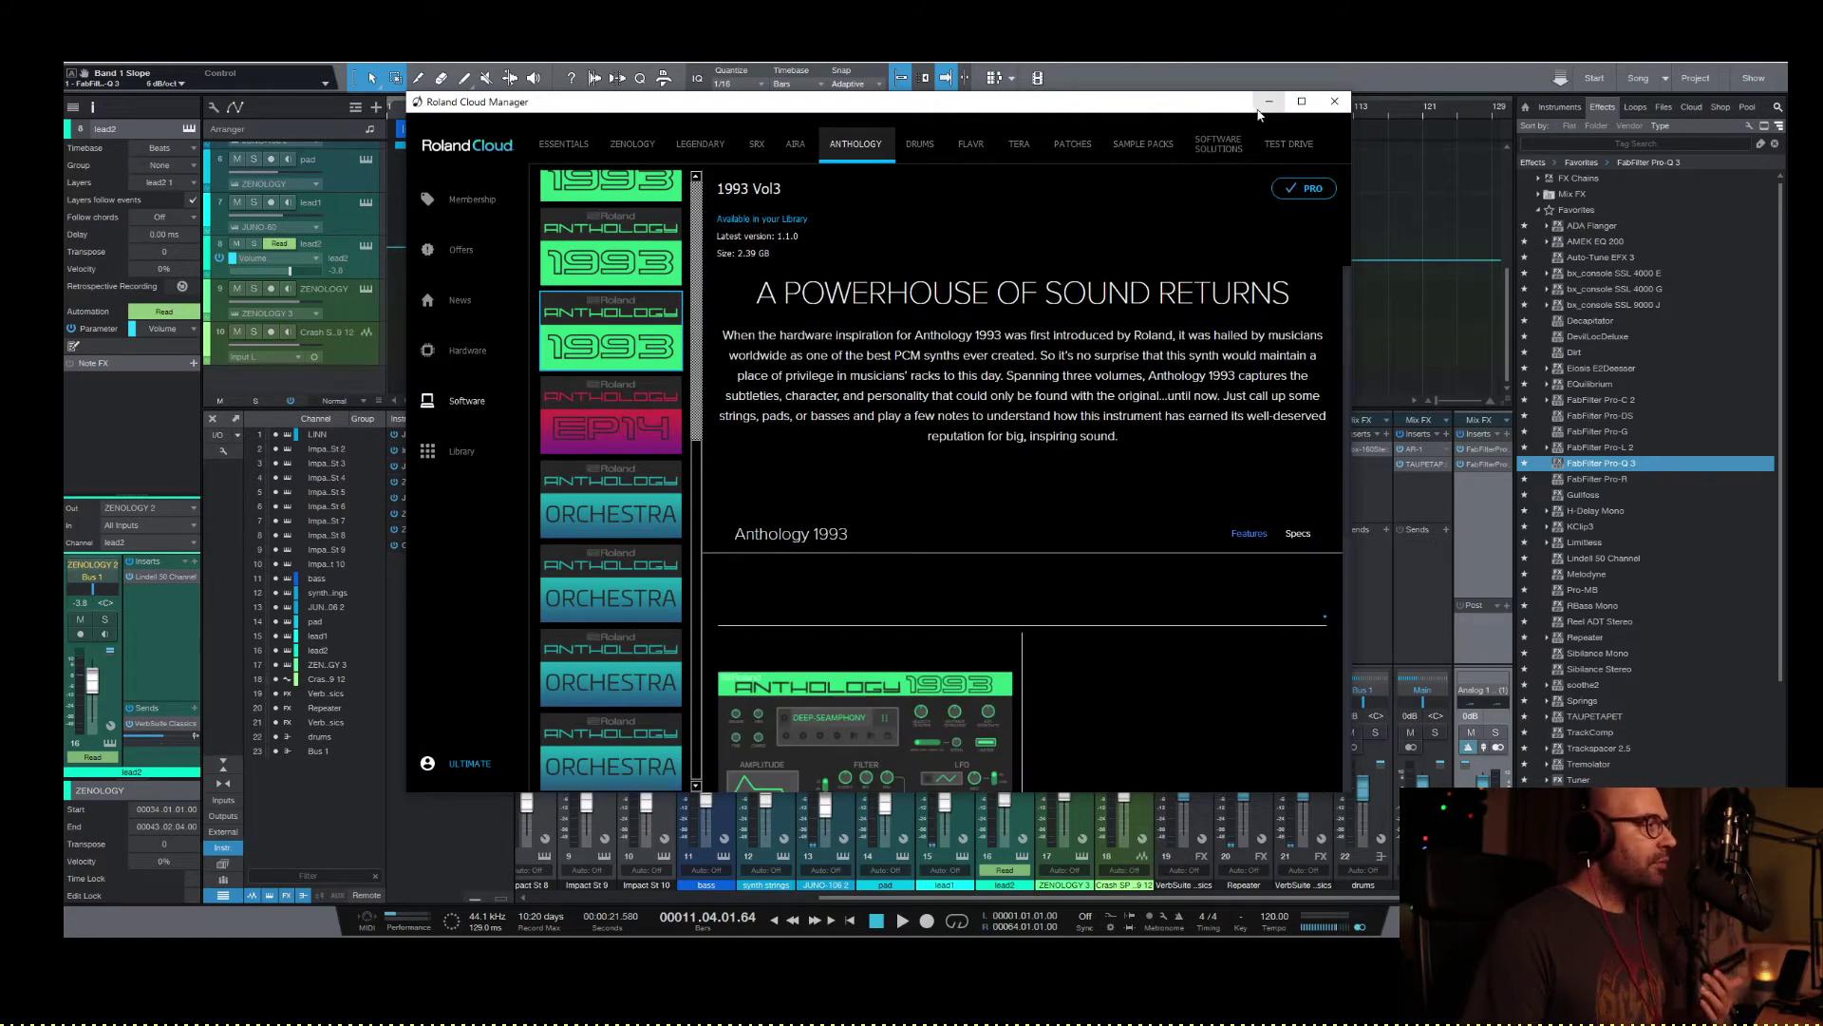
- Return to Studio One and go through the installed Roland Cloud instruments, from JUNO-60 and SRX KEYBOARDS to SYSTEM-8
click(1268, 102)
click(1575, 108)
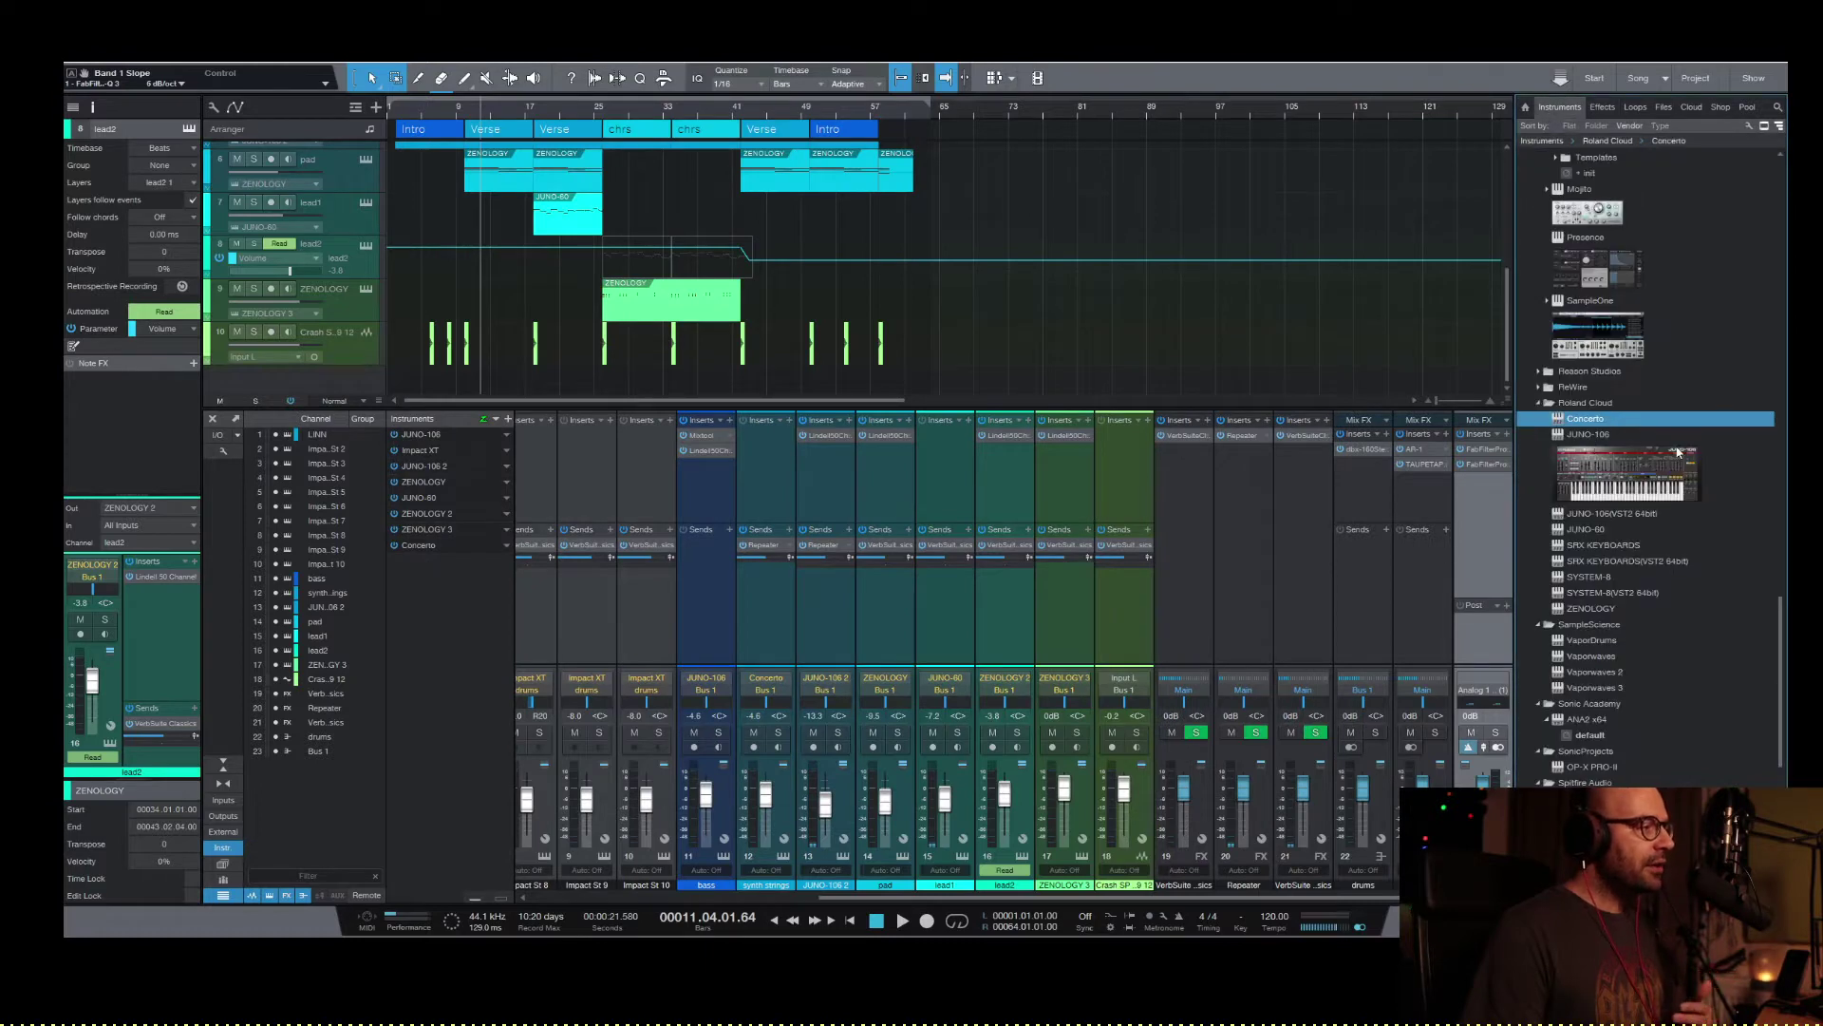
scroll(1677, 456, down, 1)
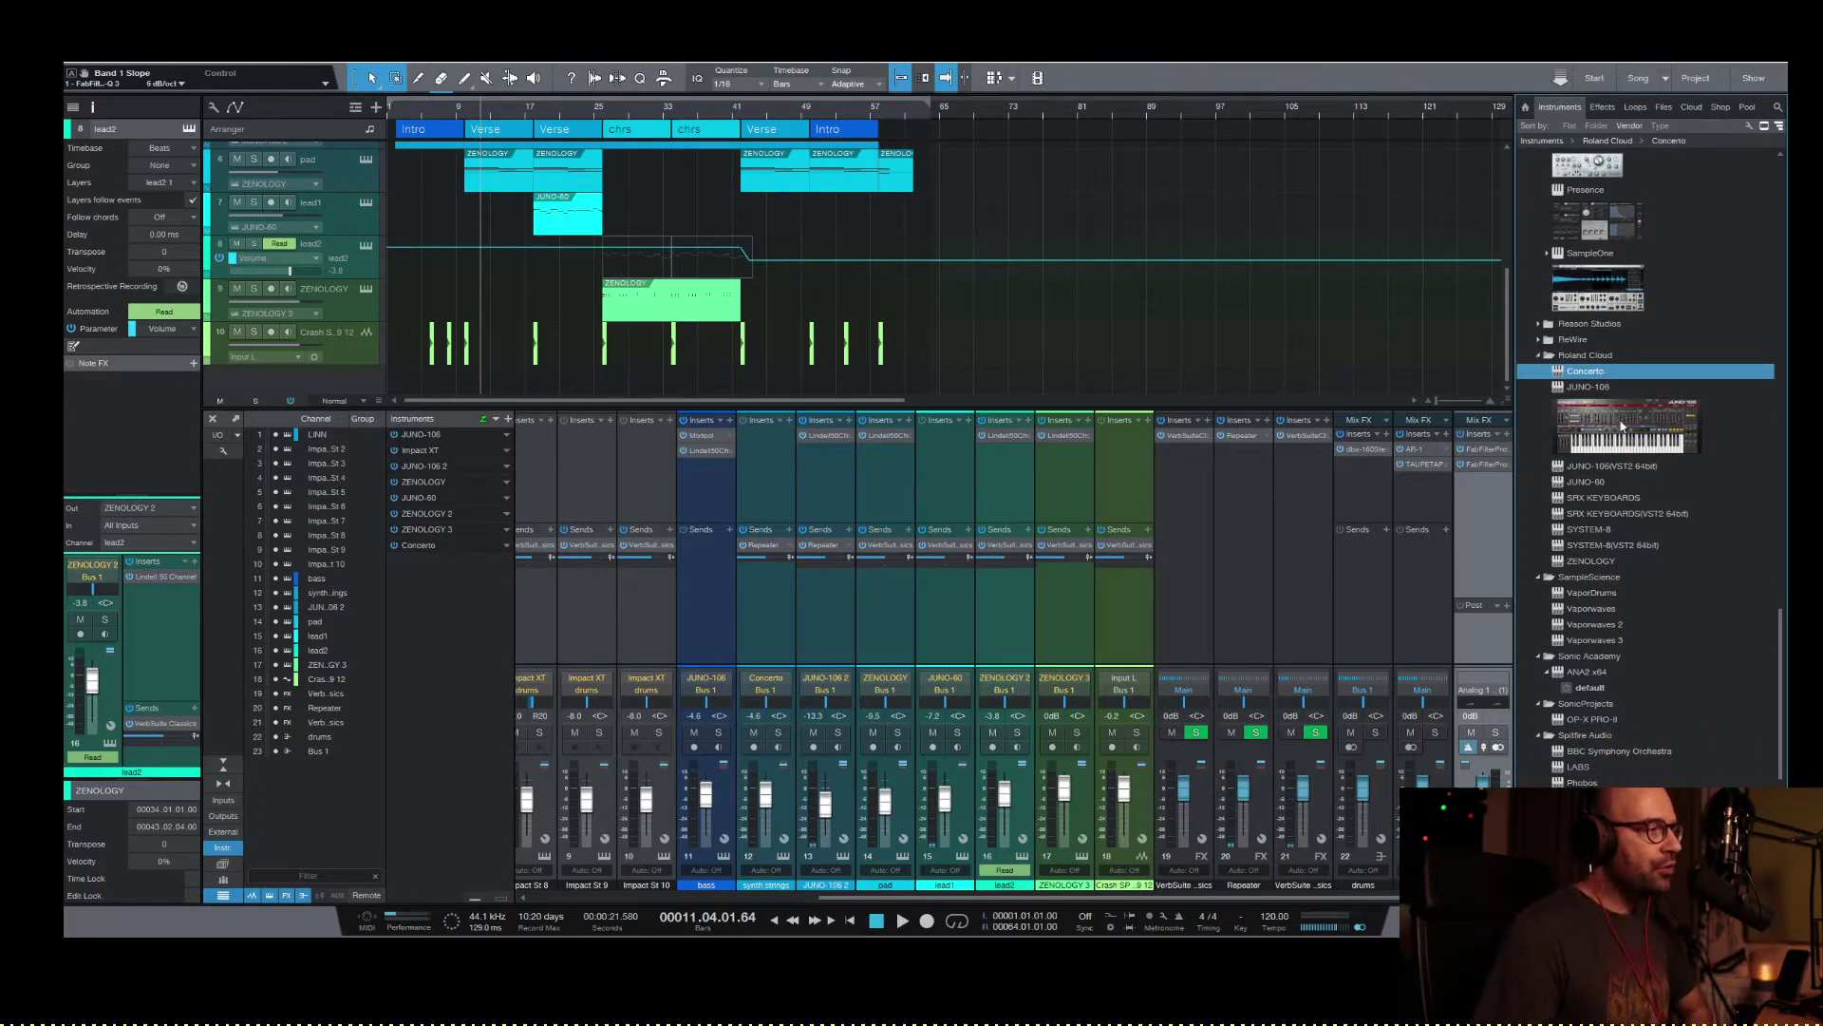
click(1655, 415)
click(1600, 482)
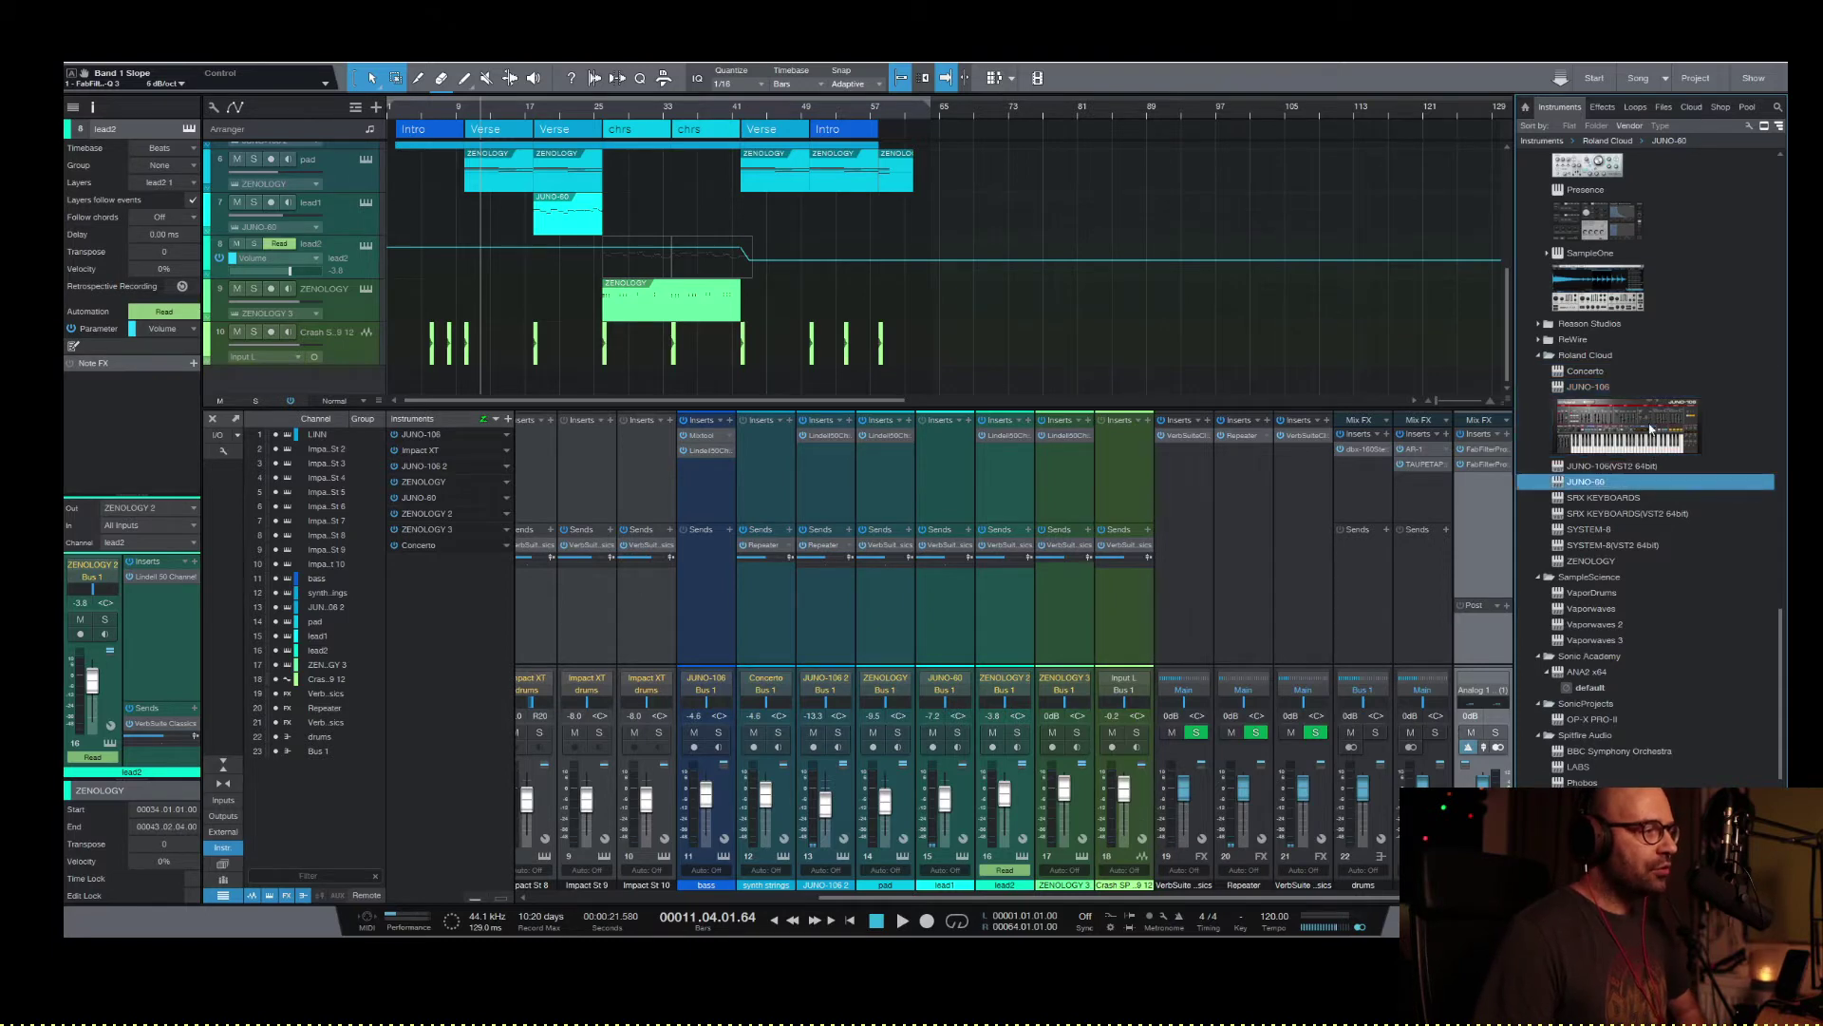
click(1613, 500)
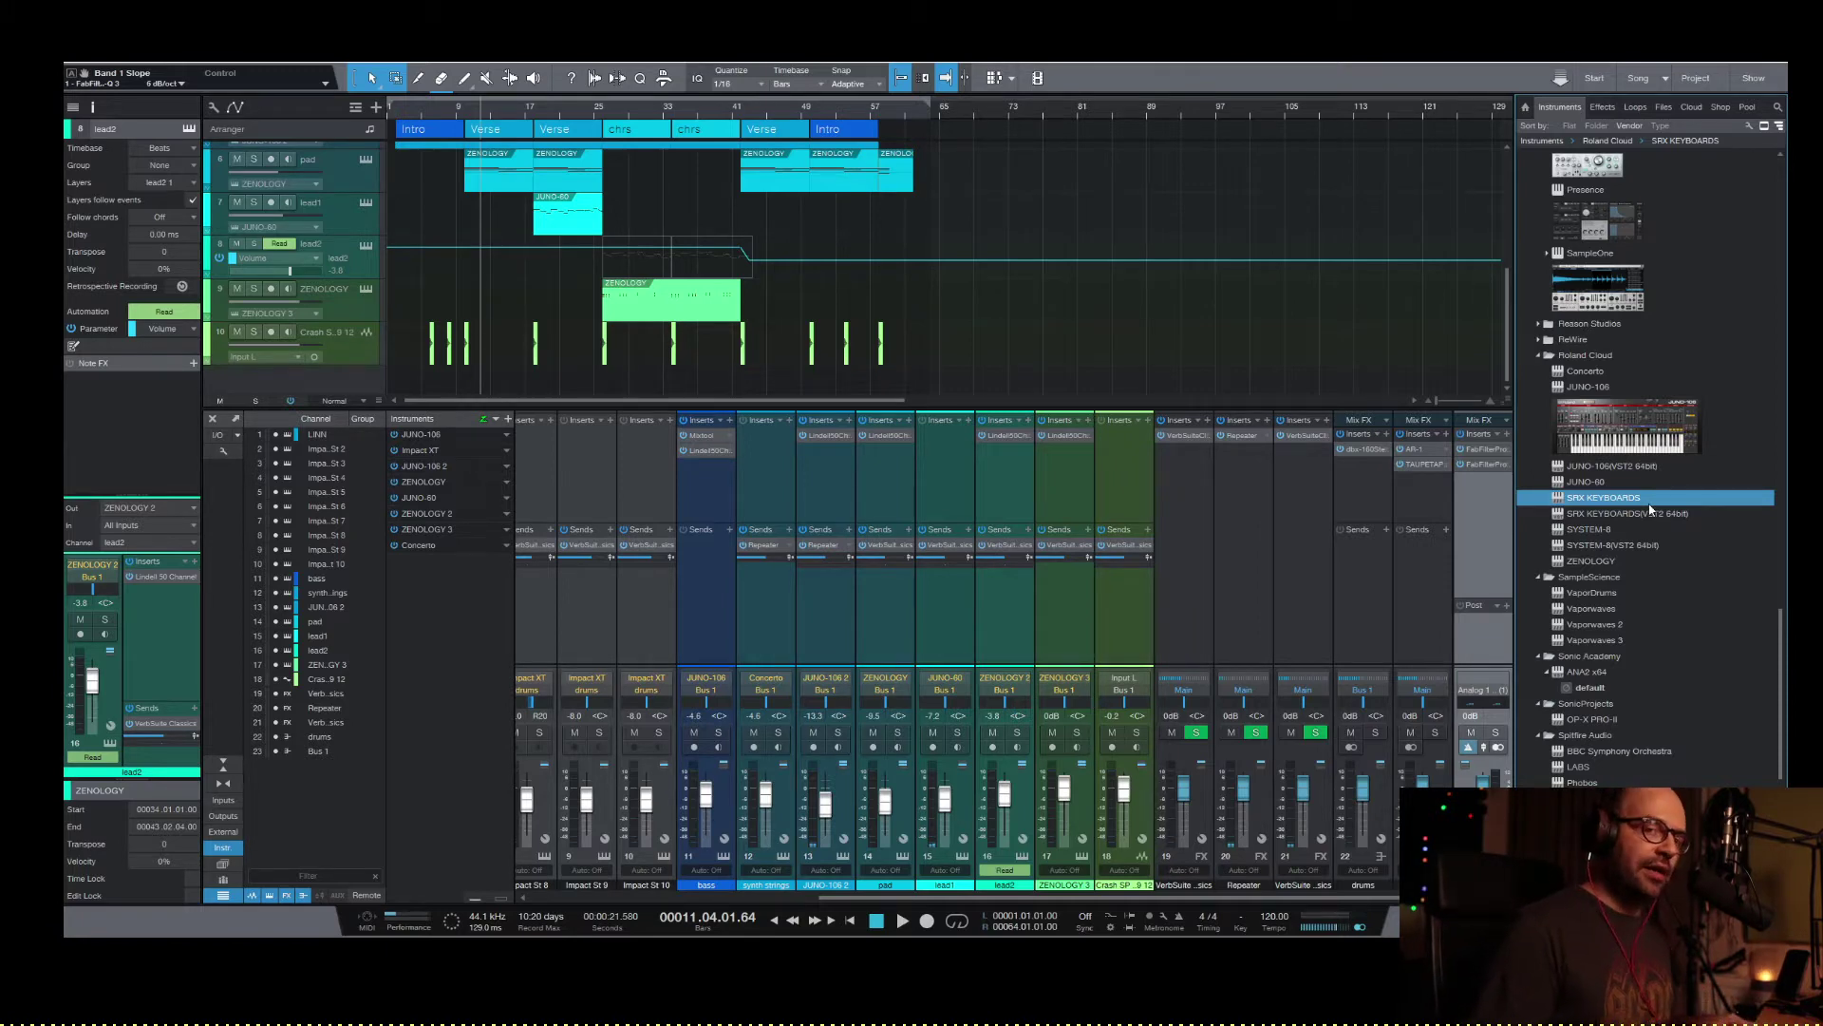
key(Down)
key(Down)
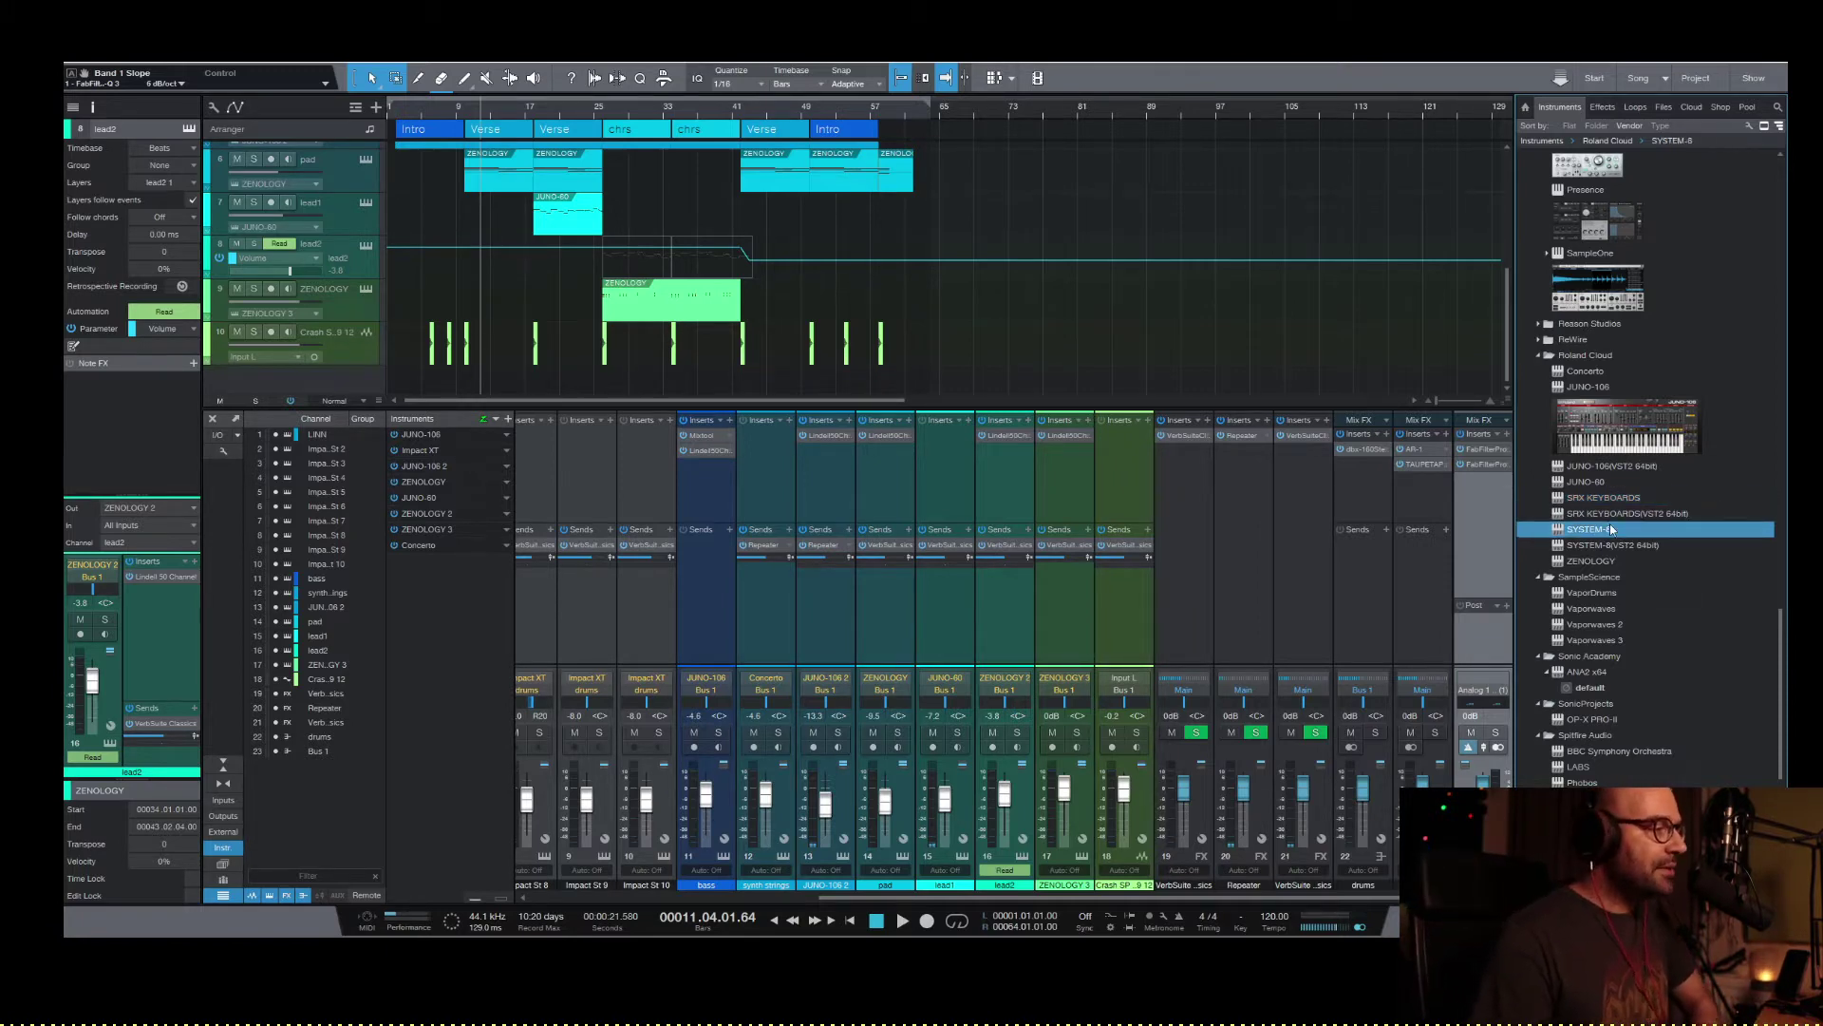
- Highlight ZENOLOGY among the Roland Cloud instruments and place the playback cursor at bar 2 of the arrangement
click(1602, 561)
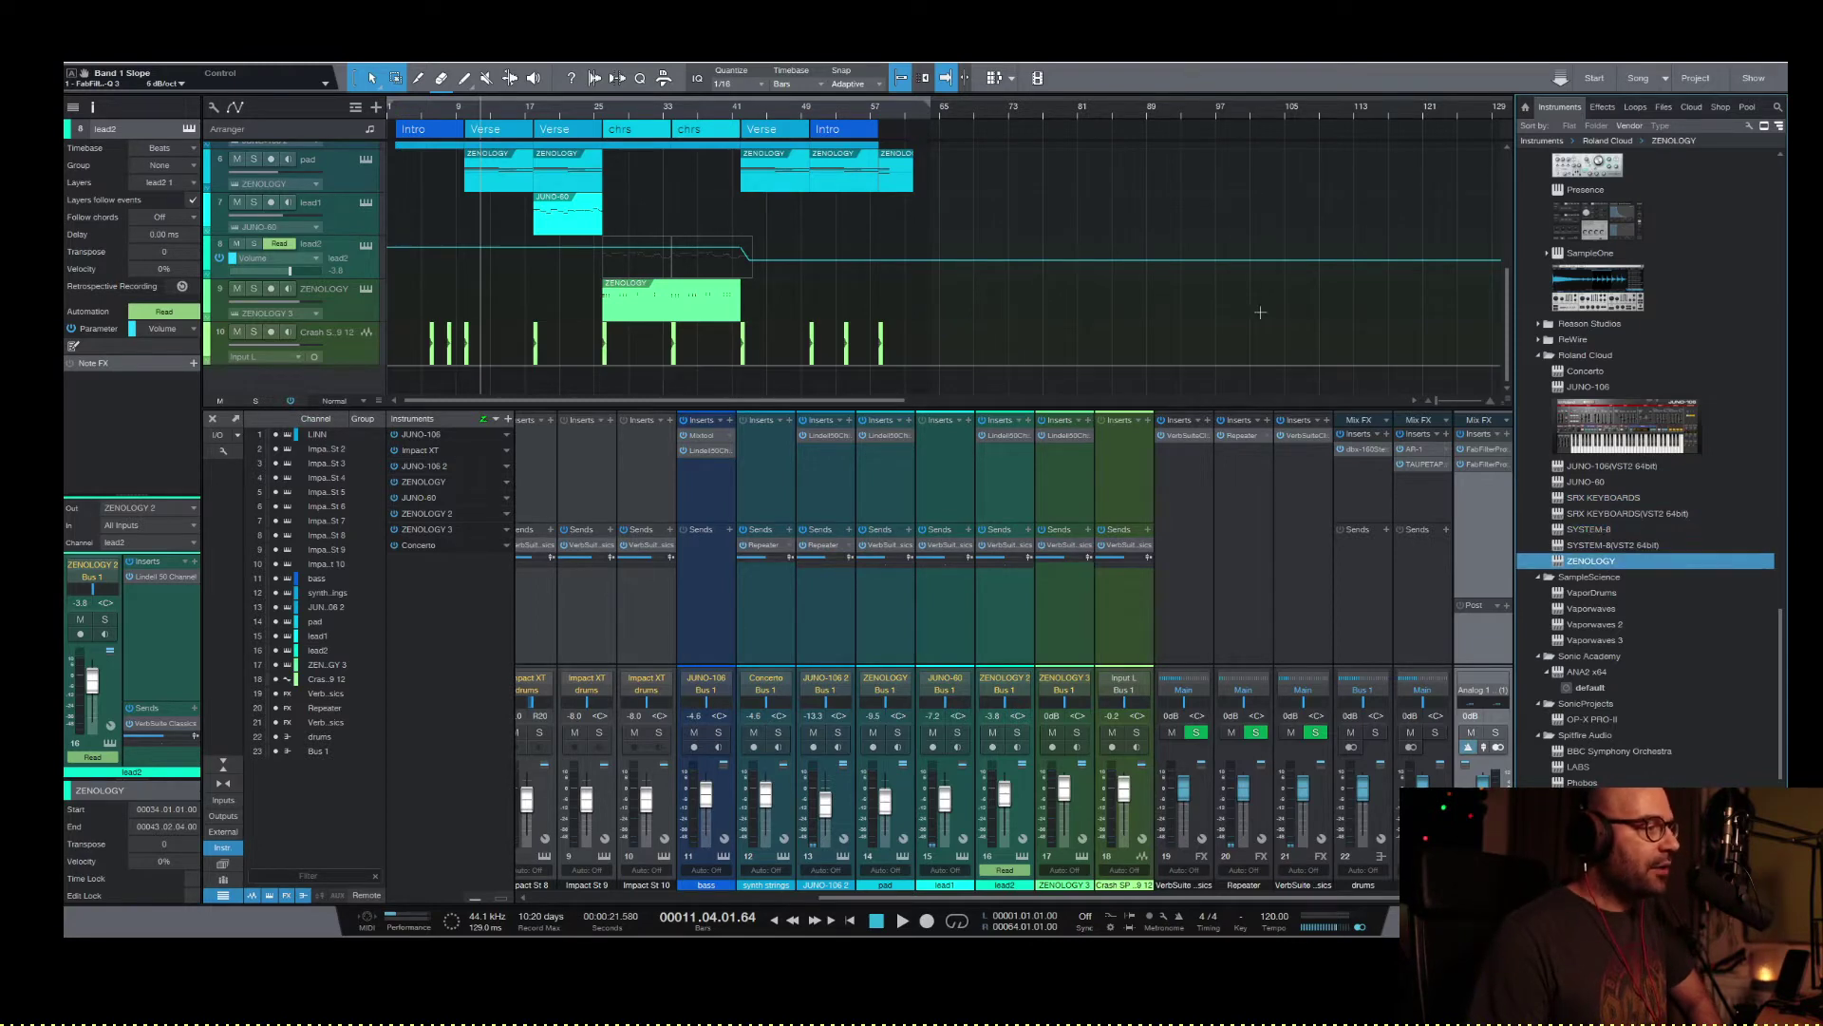
scroll(1092, 285, up, 5)
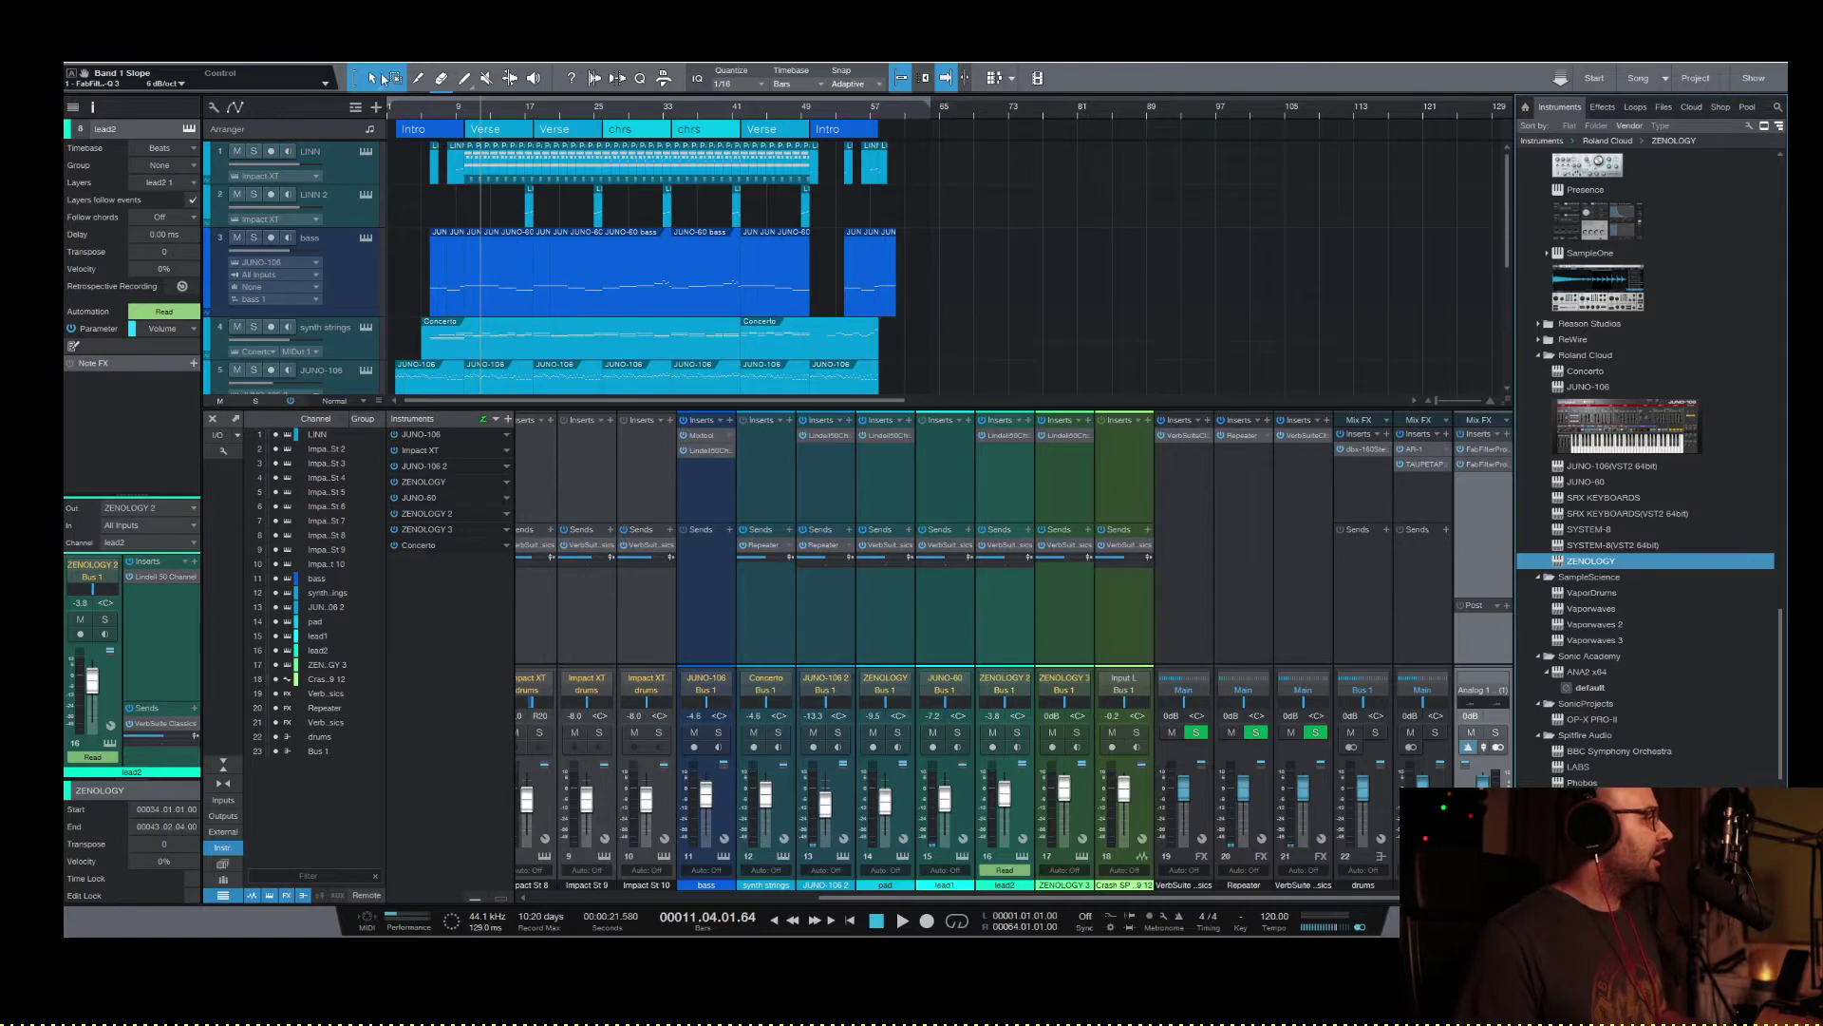
drag(397, 117, 390, 117)
click(394, 113)
scroll(1051, 169, down, 2)
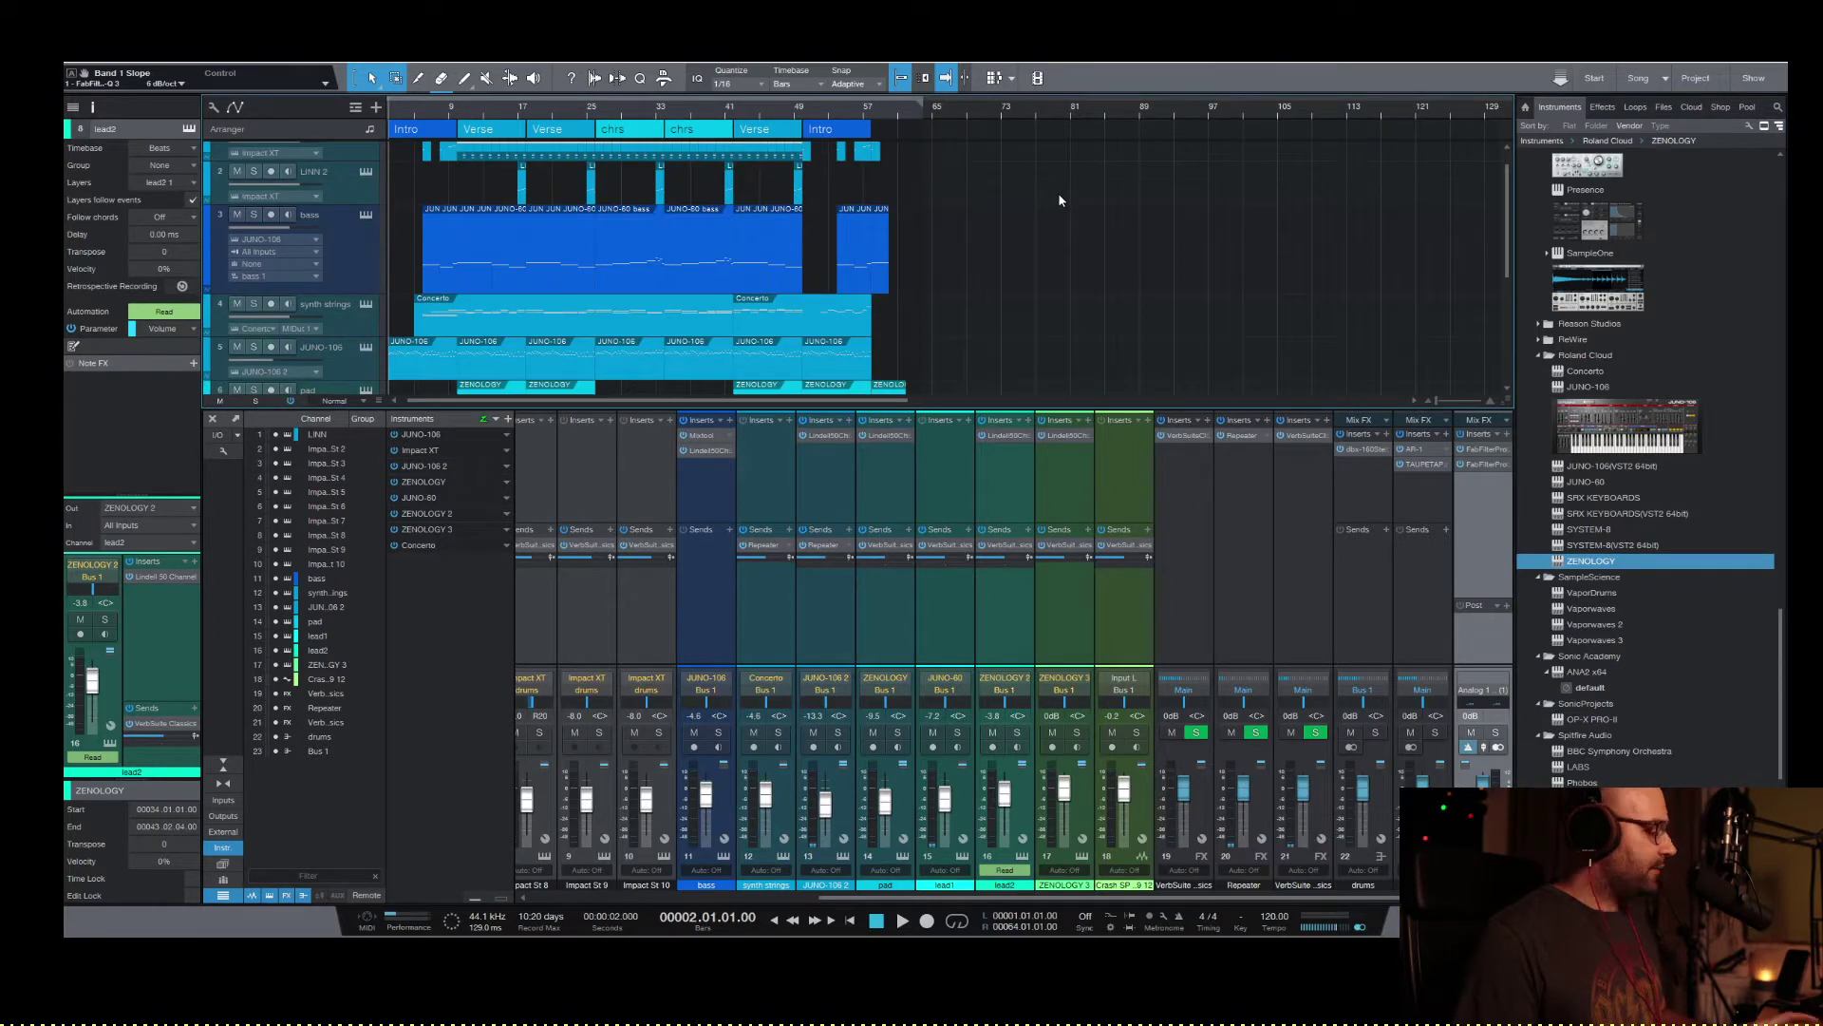
key(e)
key(e)
key(w)
key(w)
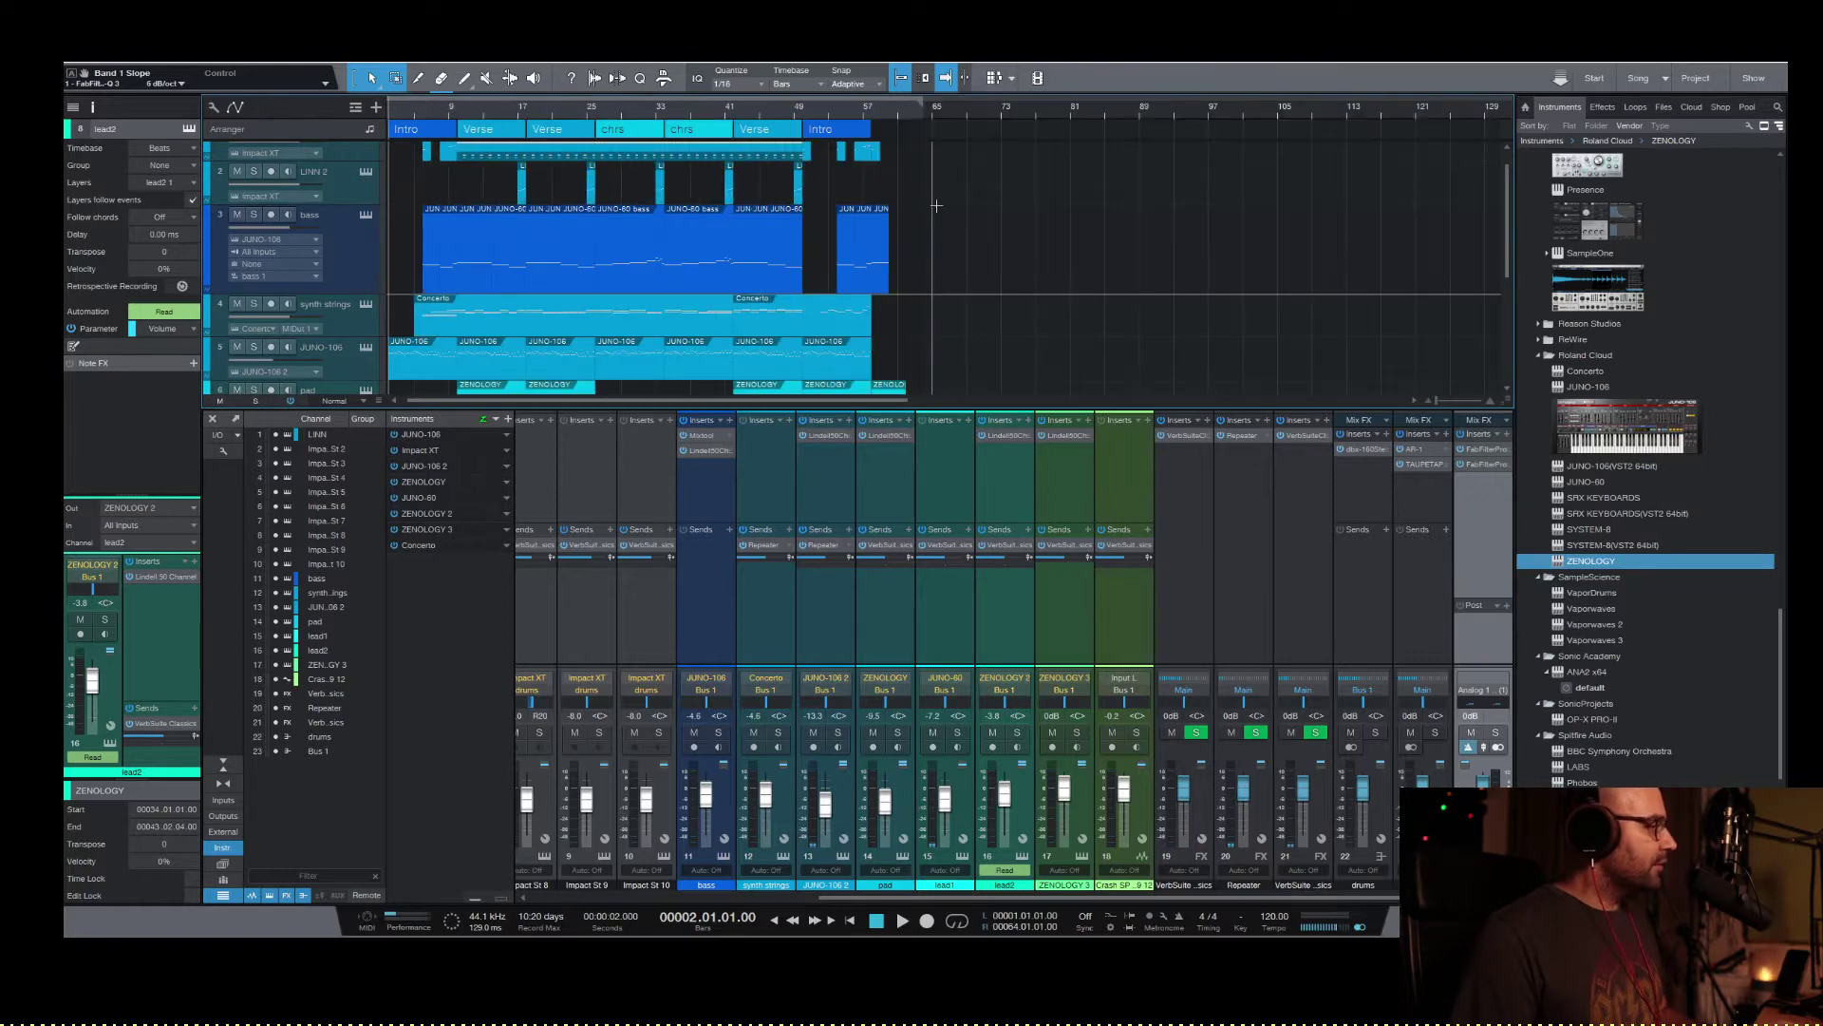
scroll(937, 206, up, 2)
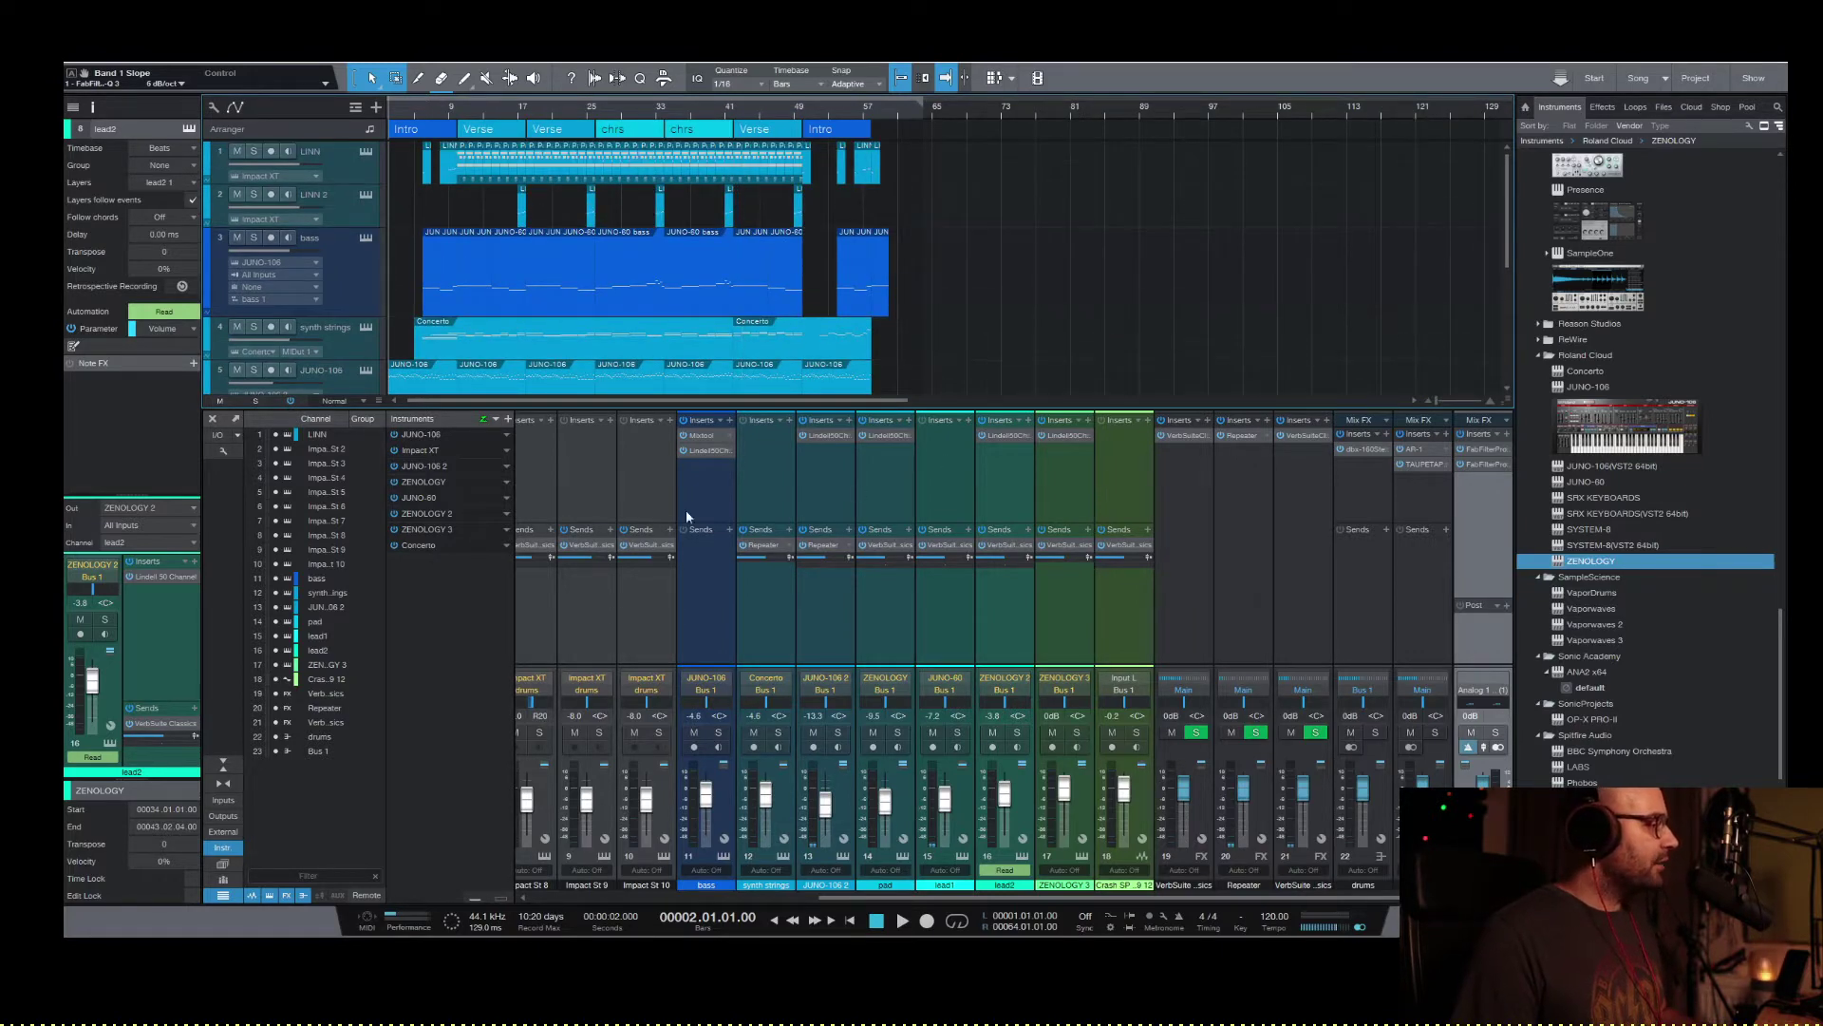
- Open the Impact XT drum sampler of the LINN track, audition its kick, snare and short hi-hat pads, and close it
scroll(708, 631, left, 5)
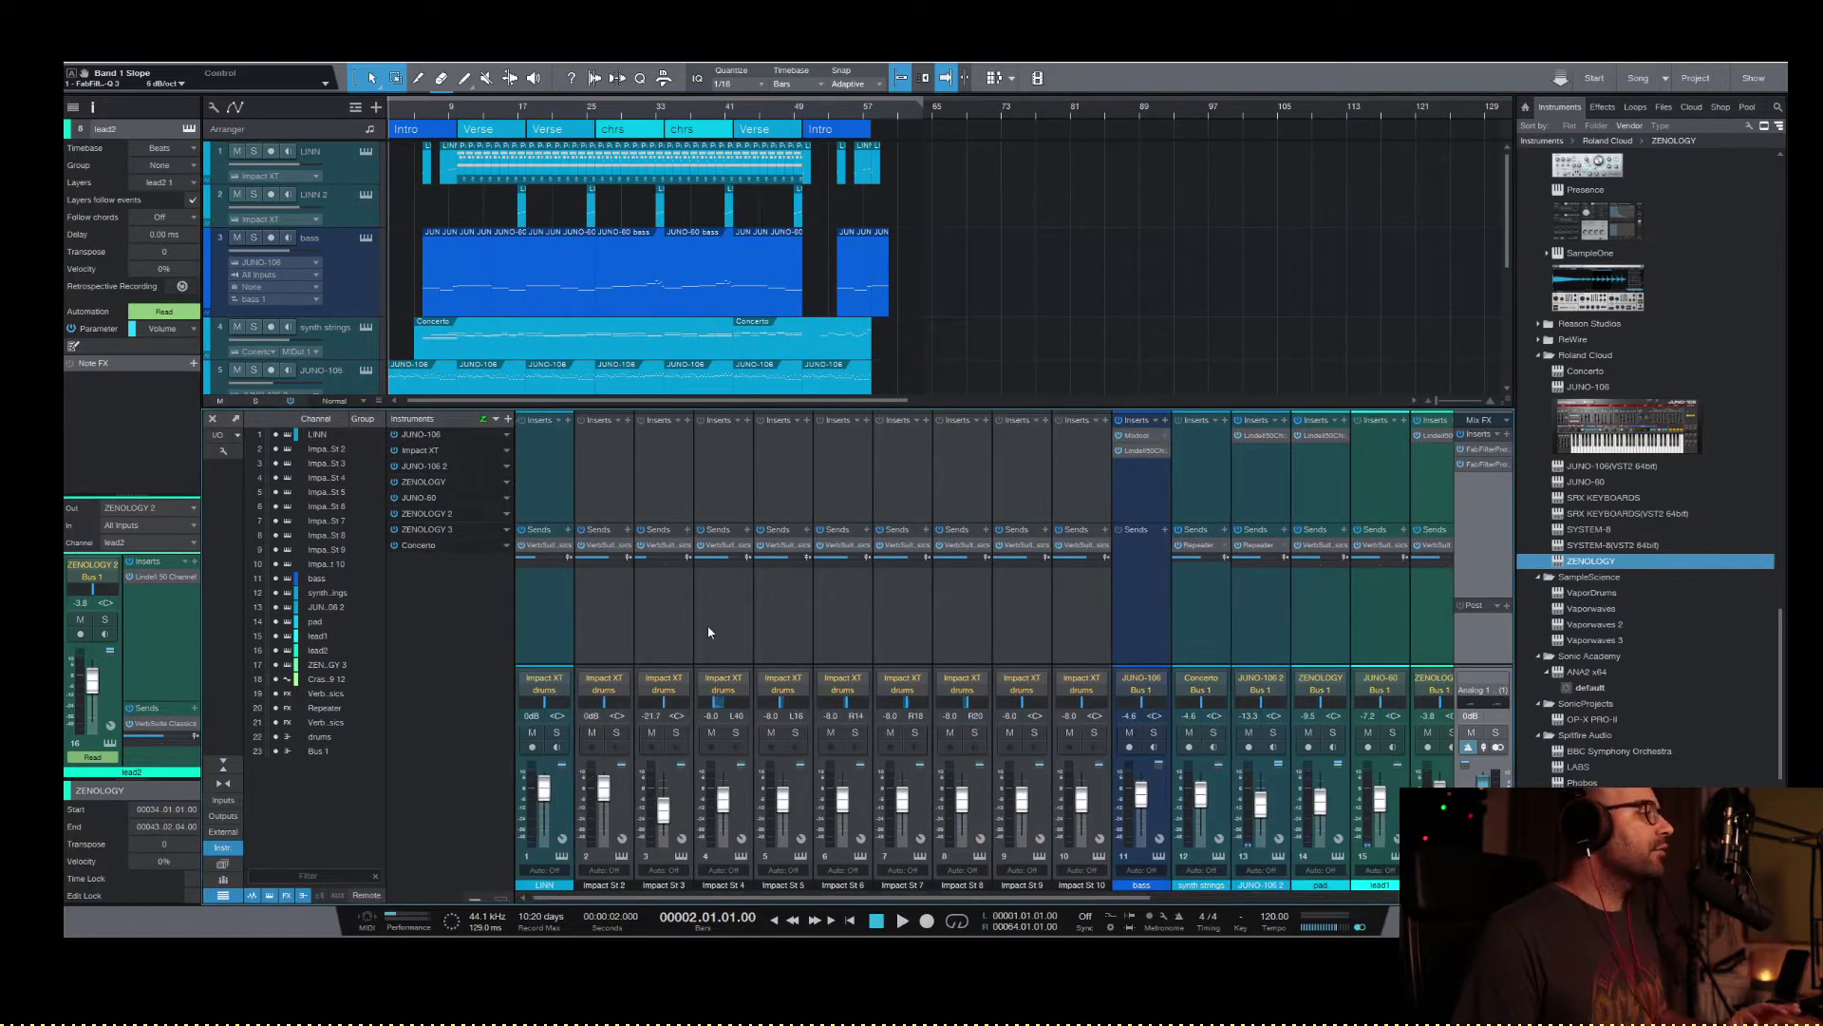
click(548, 618)
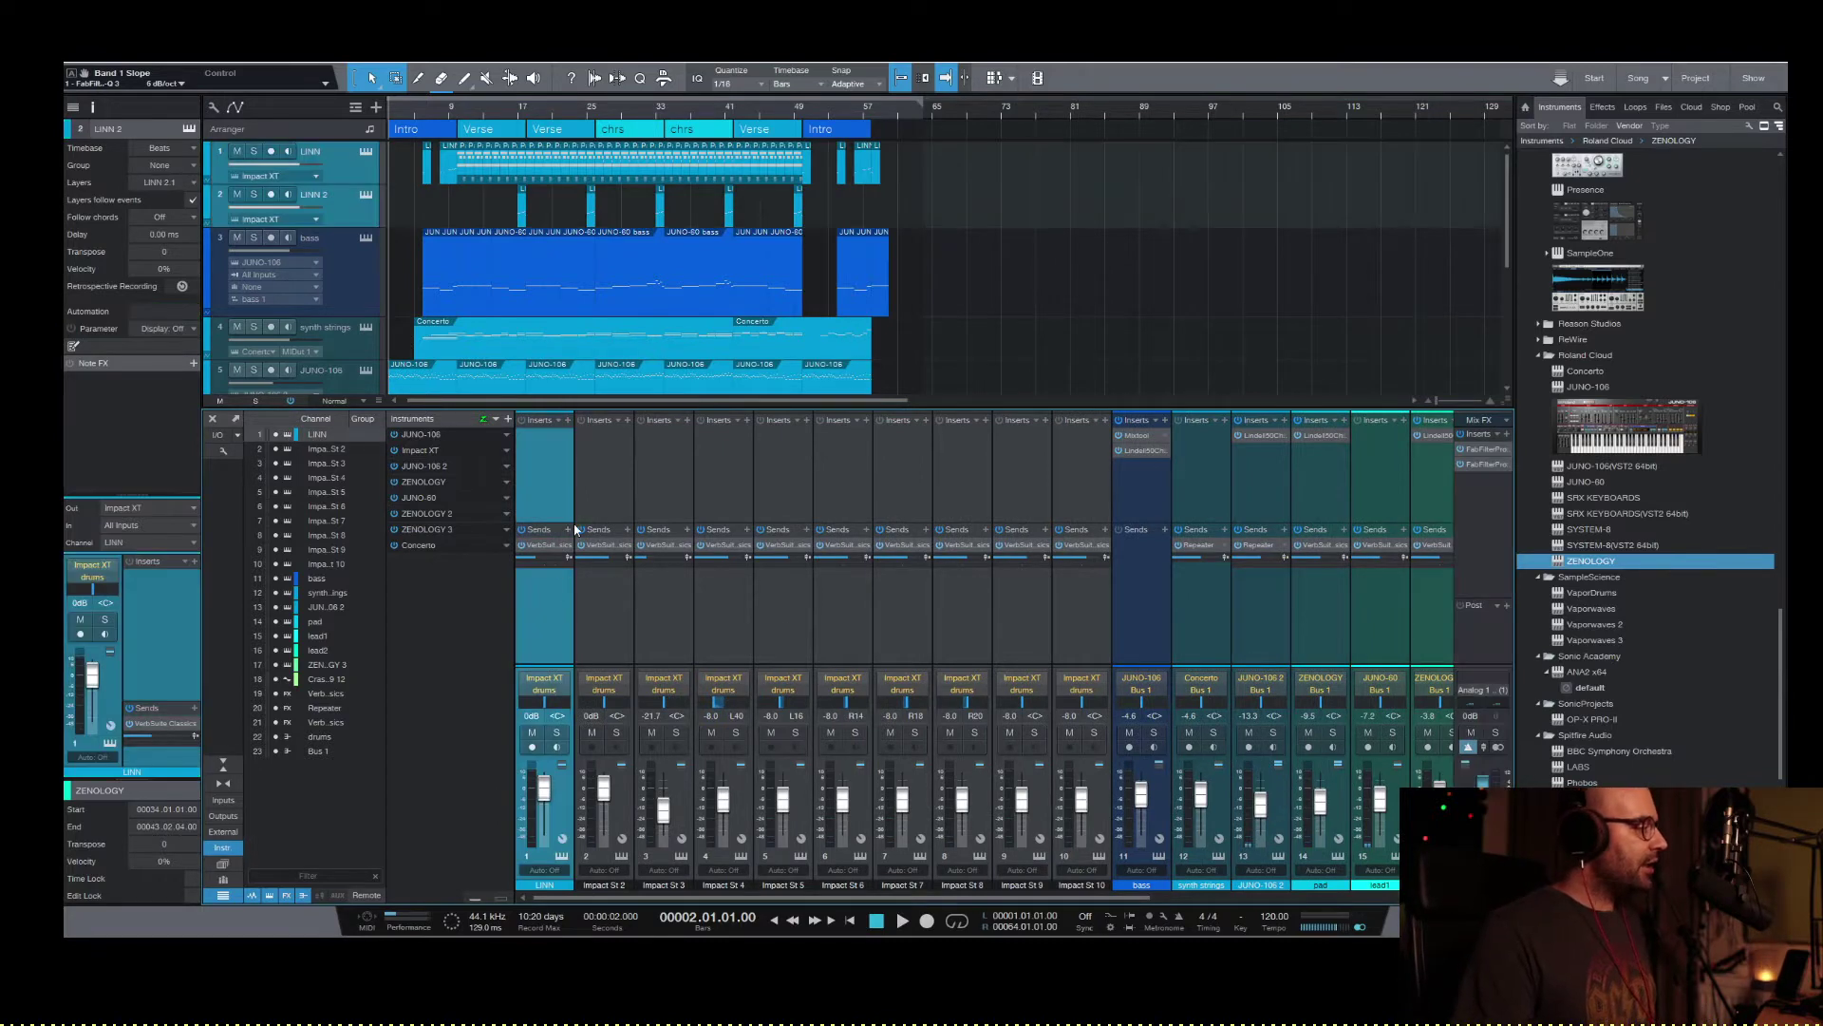
click(365, 152)
drag(1588, 90, 1093, 175)
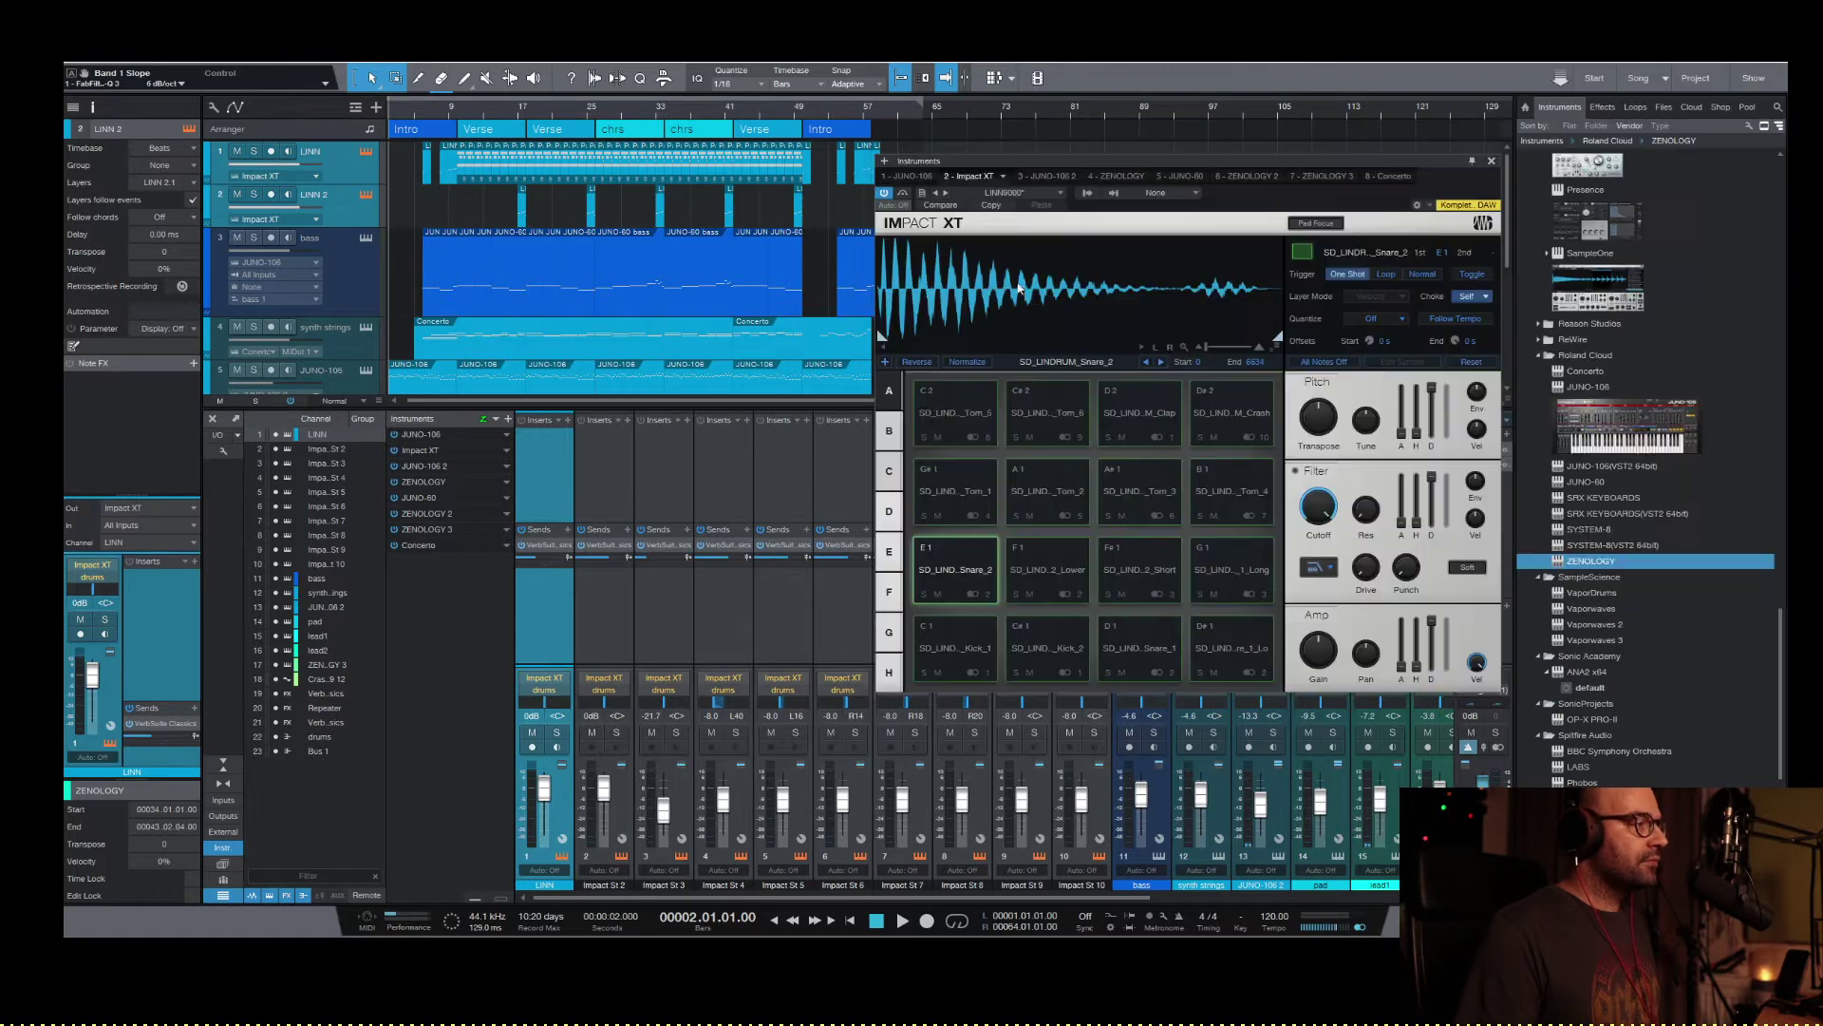
click(947, 658)
click(1044, 656)
click(1138, 655)
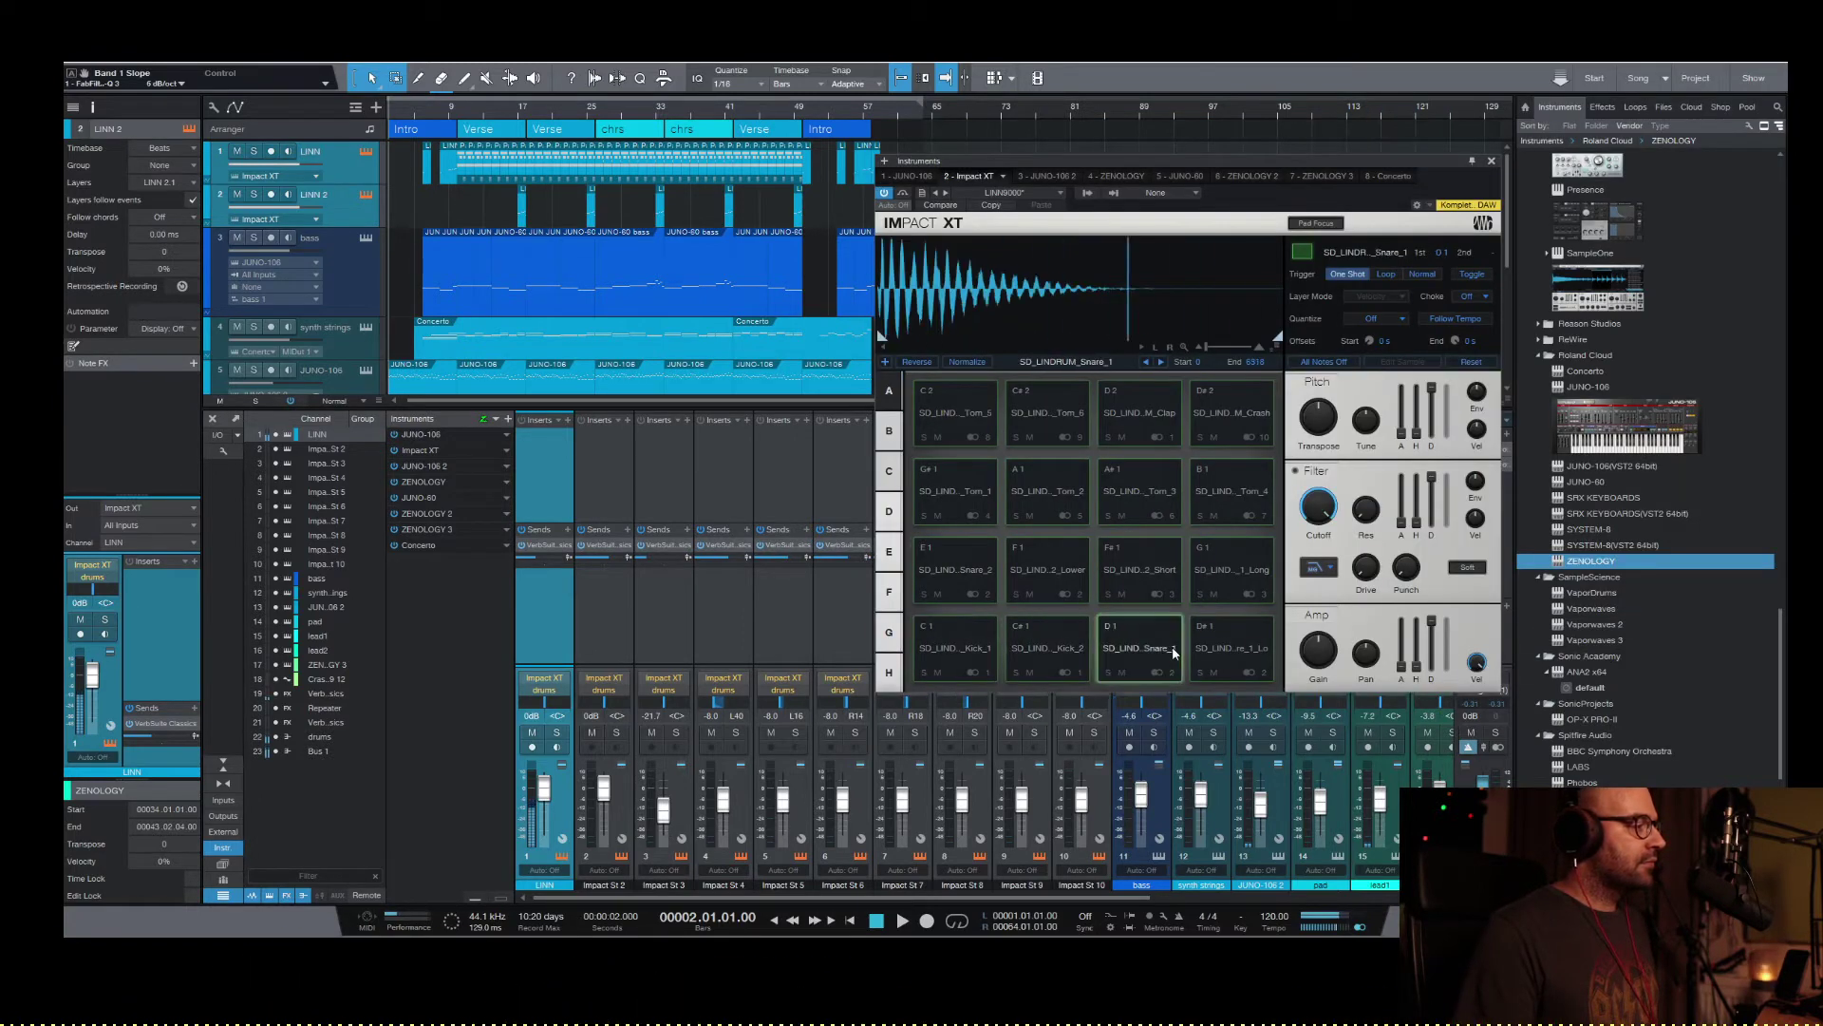
click(1158, 569)
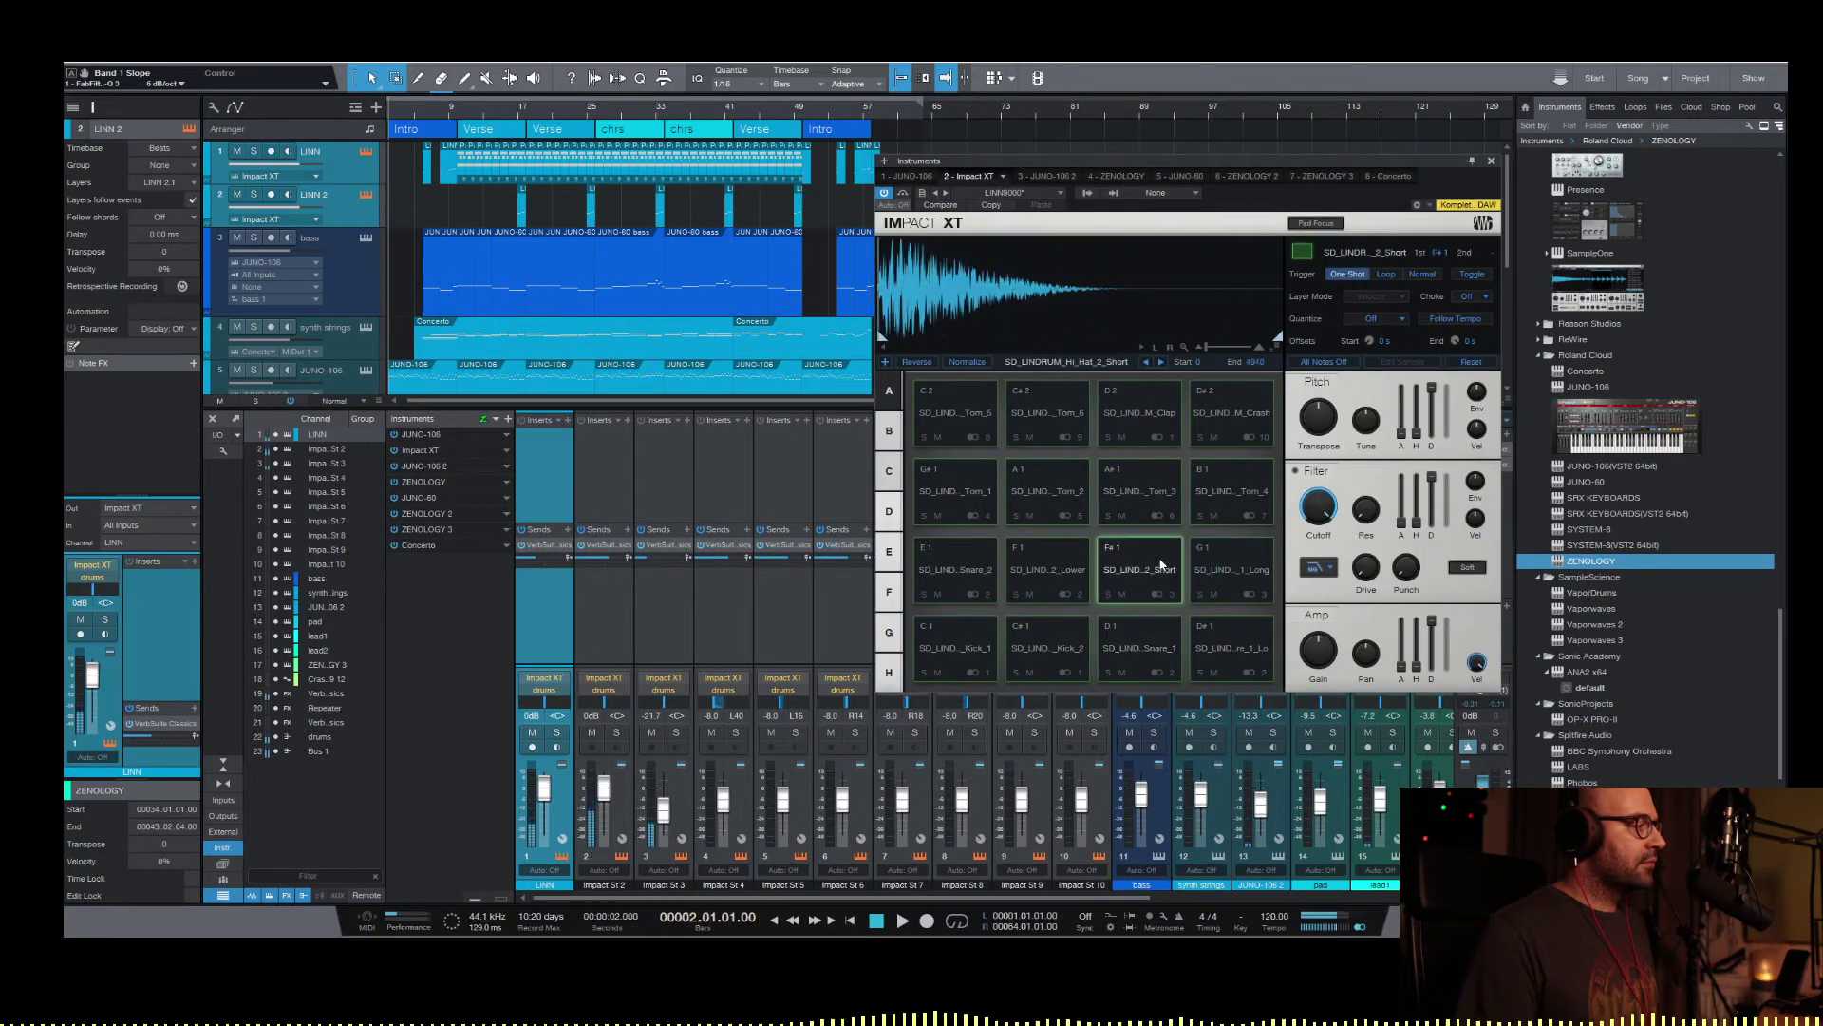
click(1491, 163)
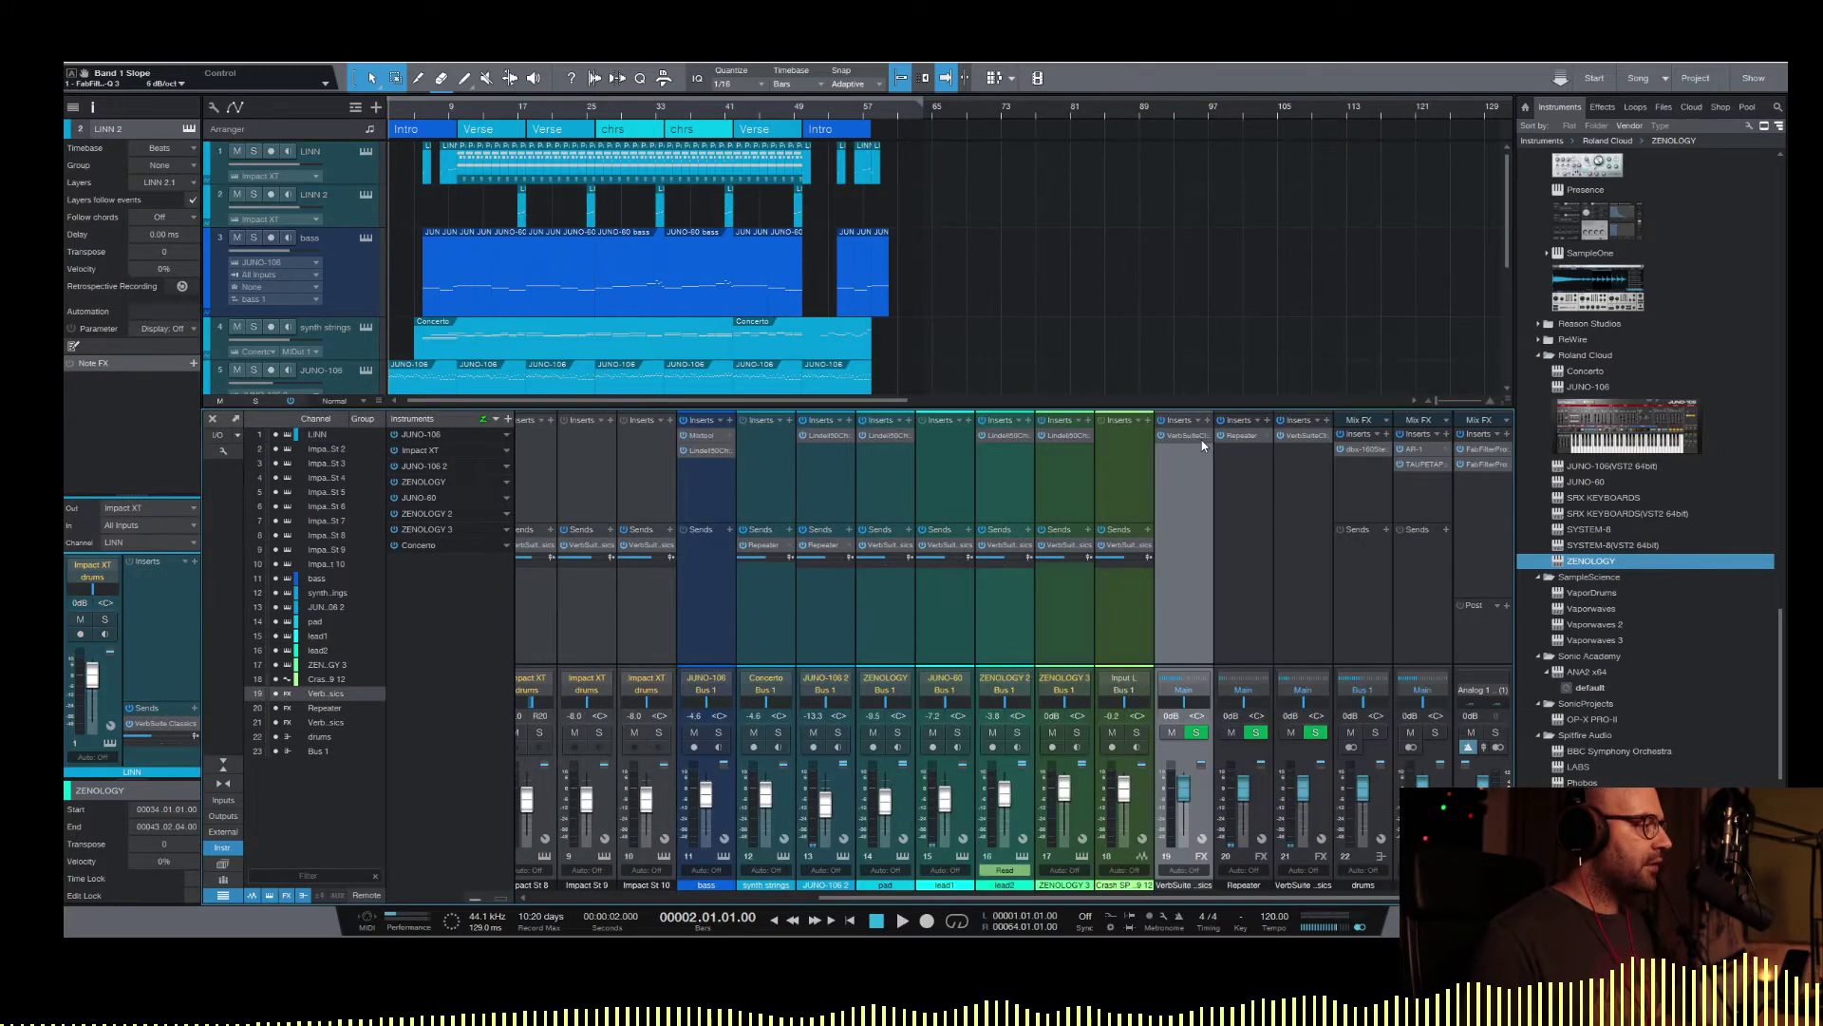
- Review the VerbSuite Classics reverb on FX channel 19 and close its window
double_click(1191, 436)
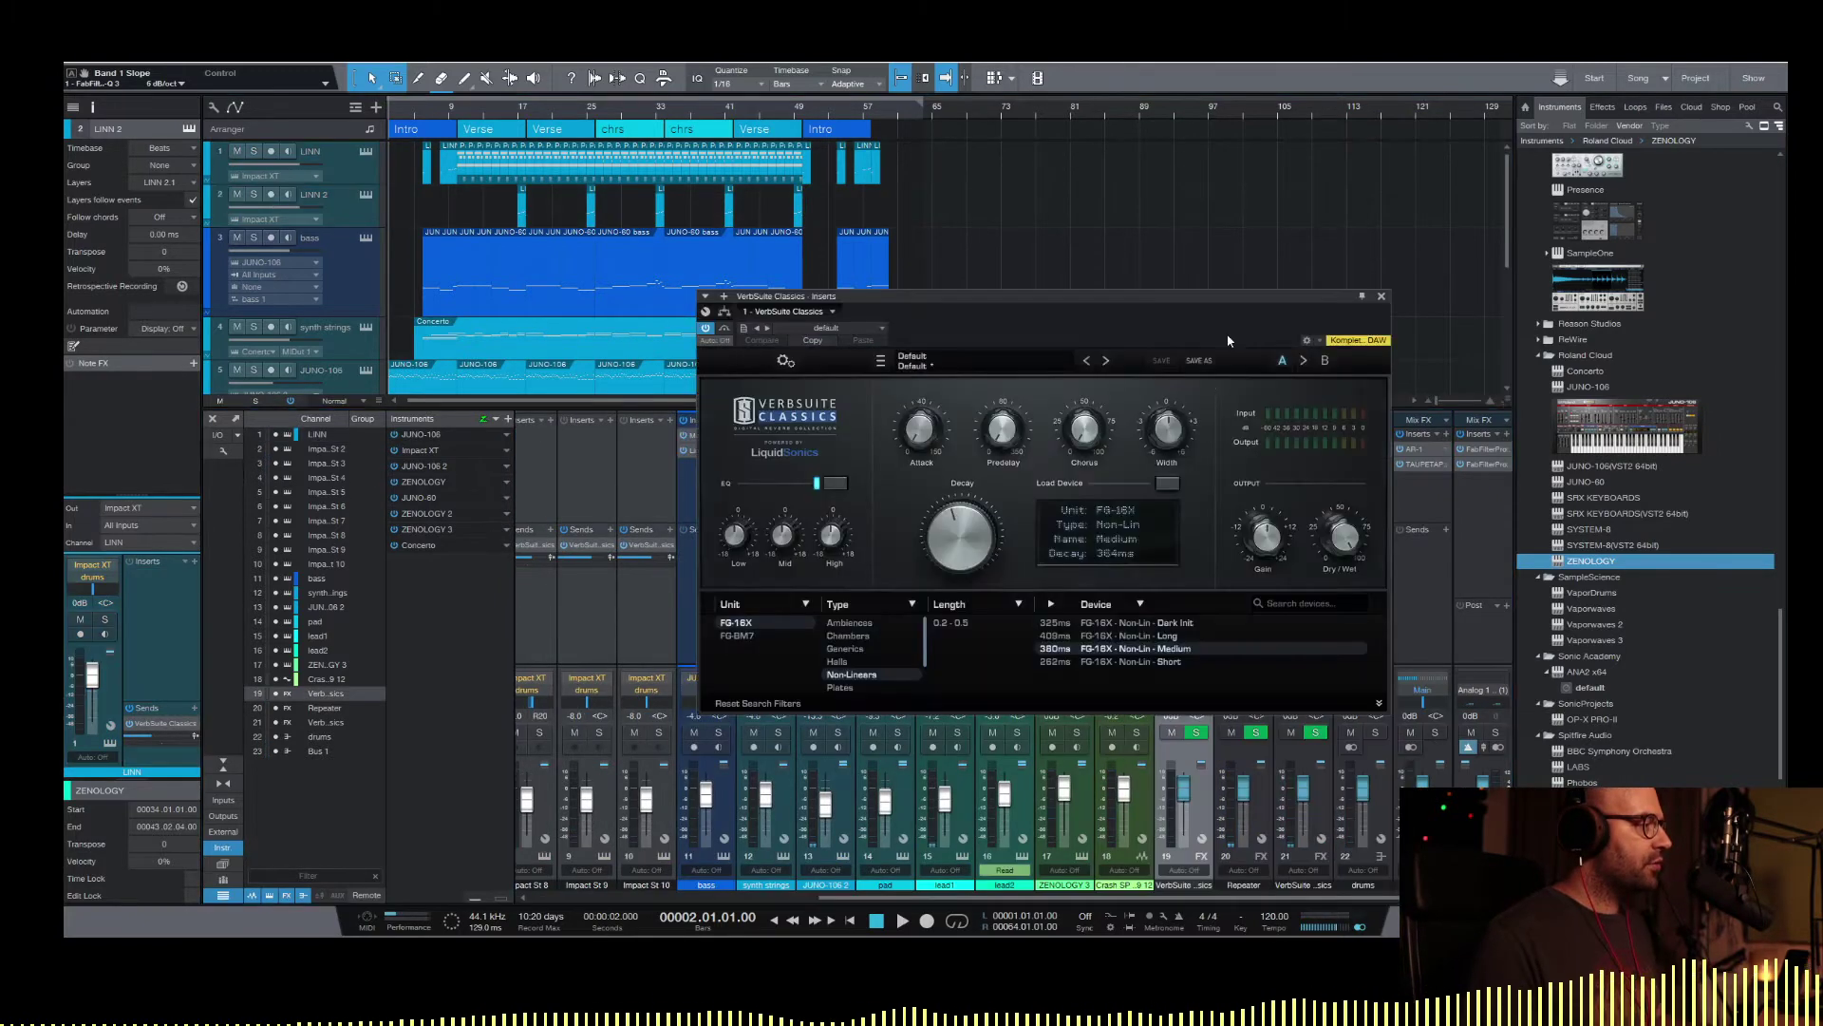
drag(960, 311, 698, 339)
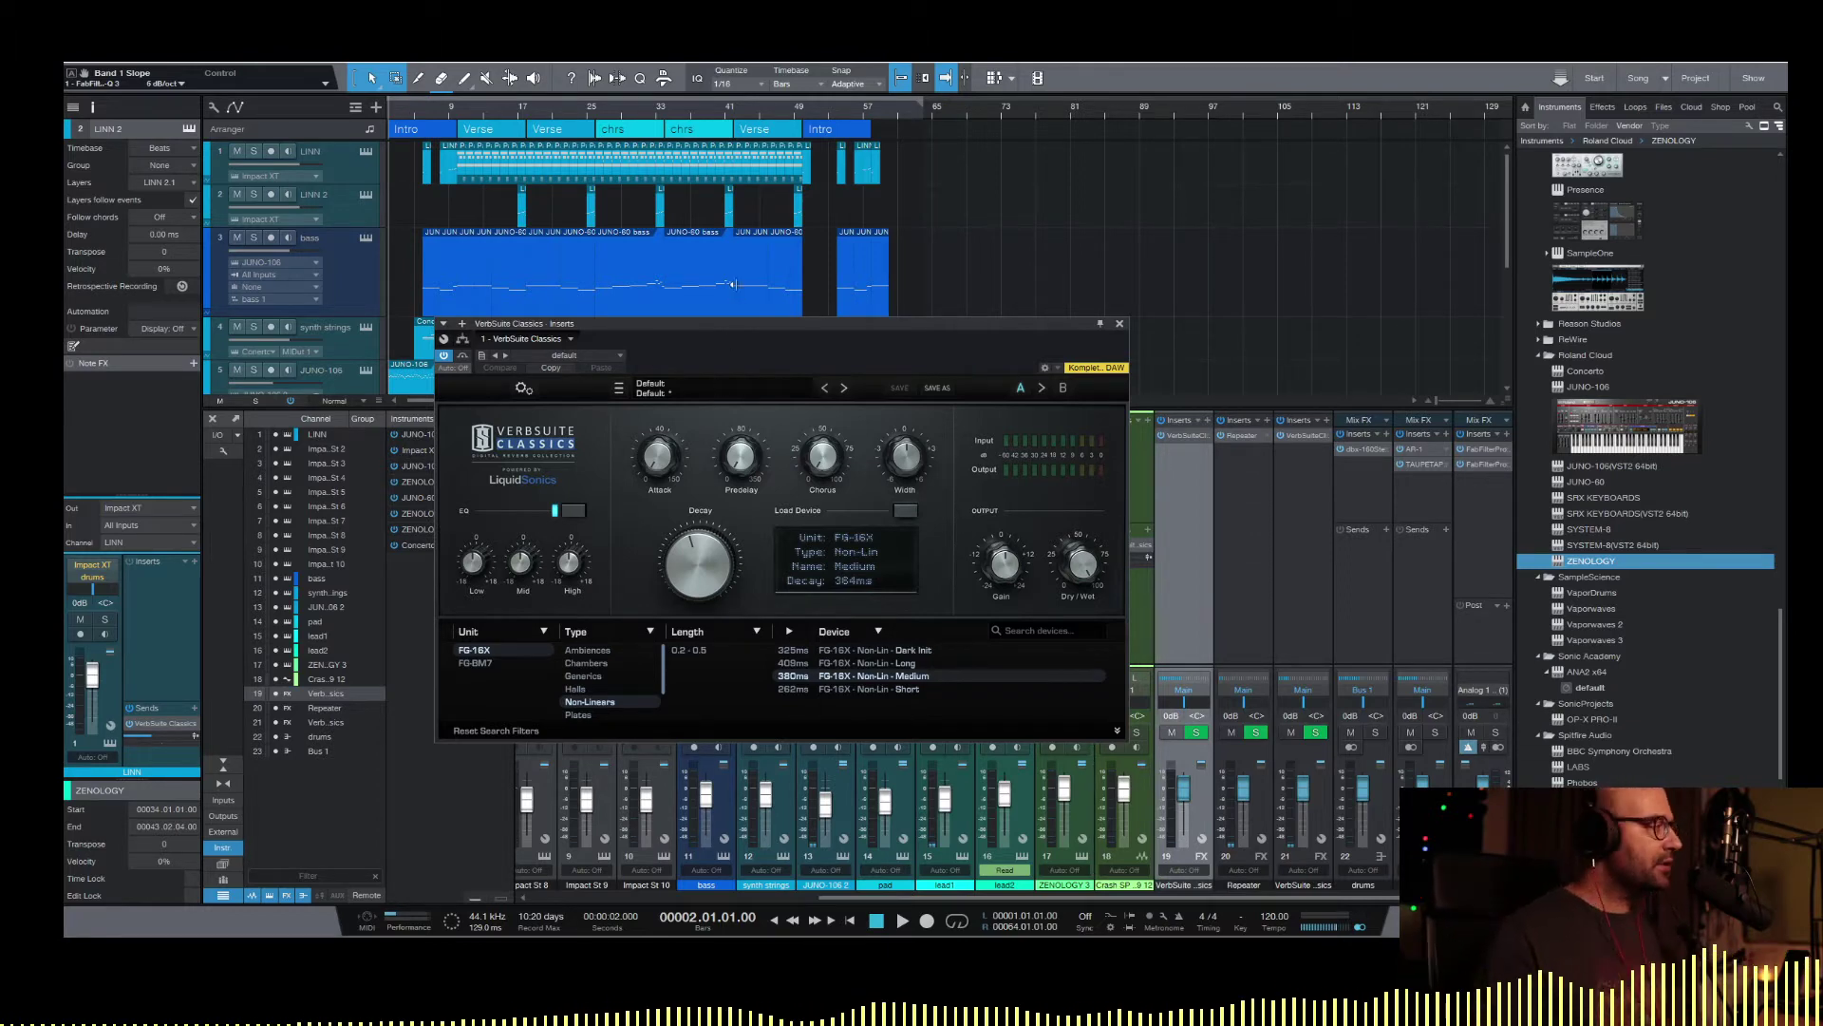
click(1119, 323)
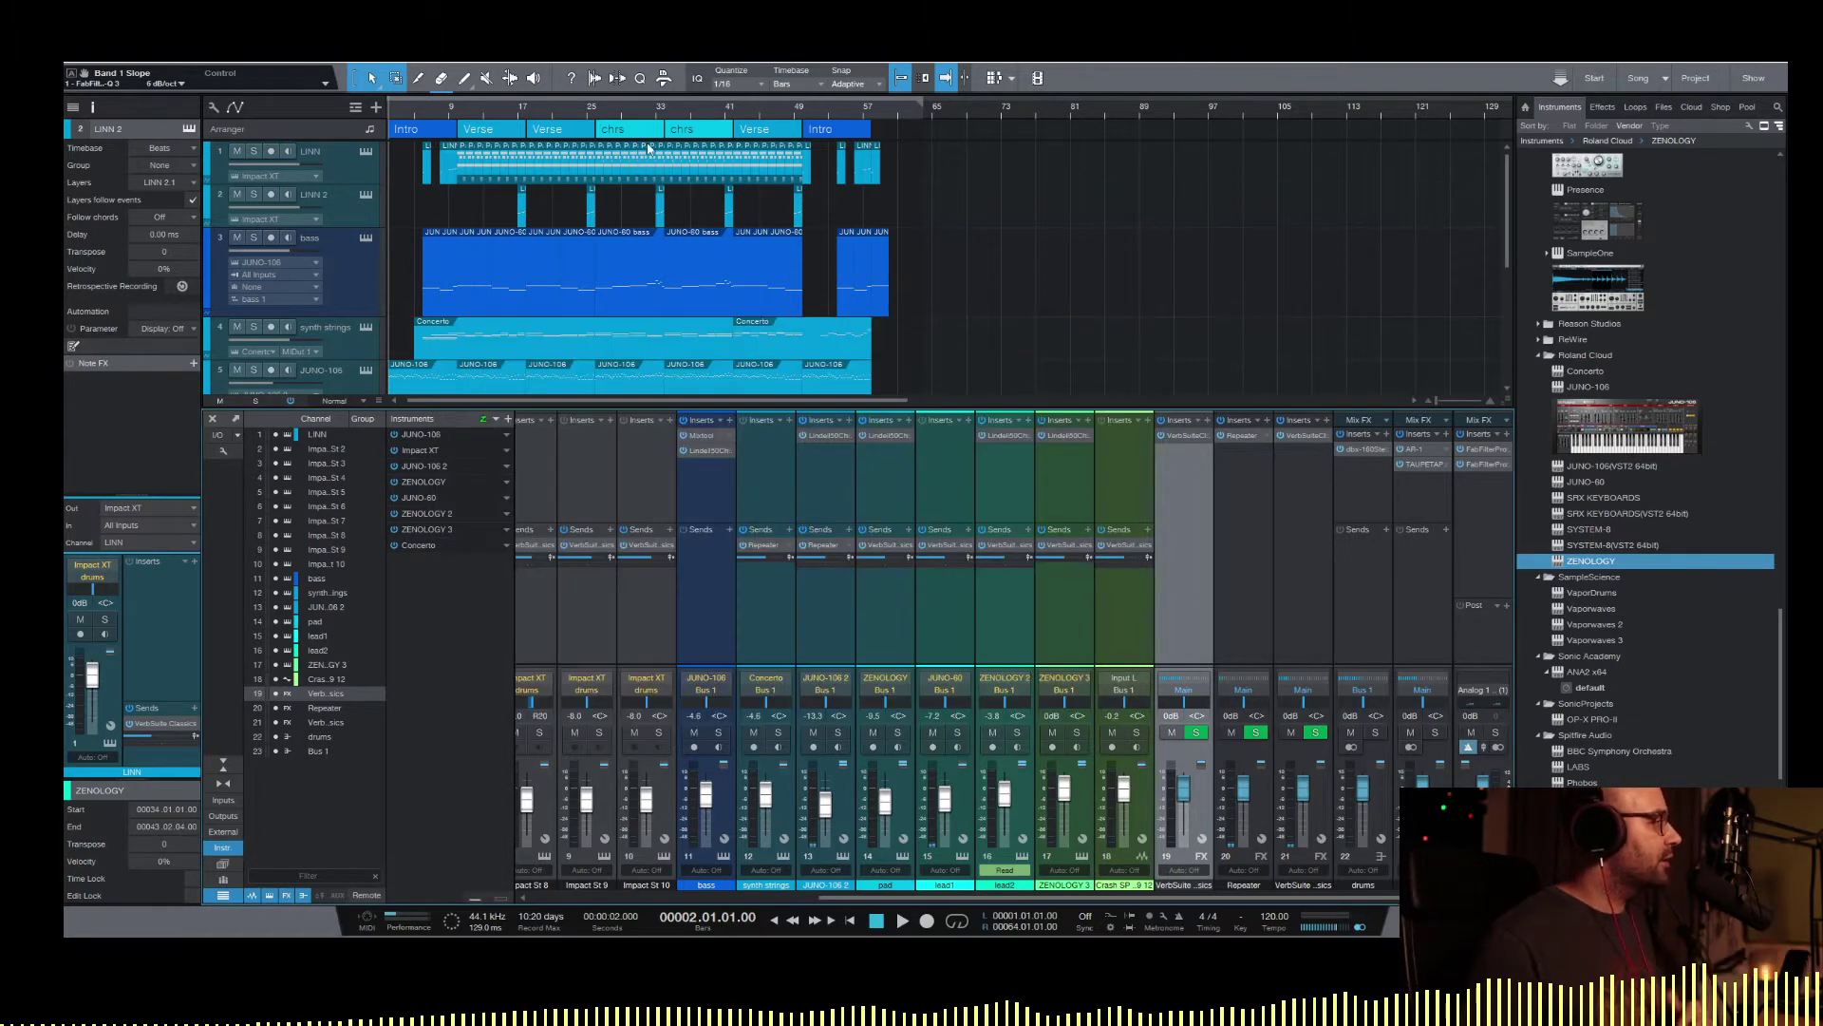
- Solo the LINN and LINN 2 tracks, listen to the drums up to bar 18, and clear the solos
click(444, 113)
click(340, 173)
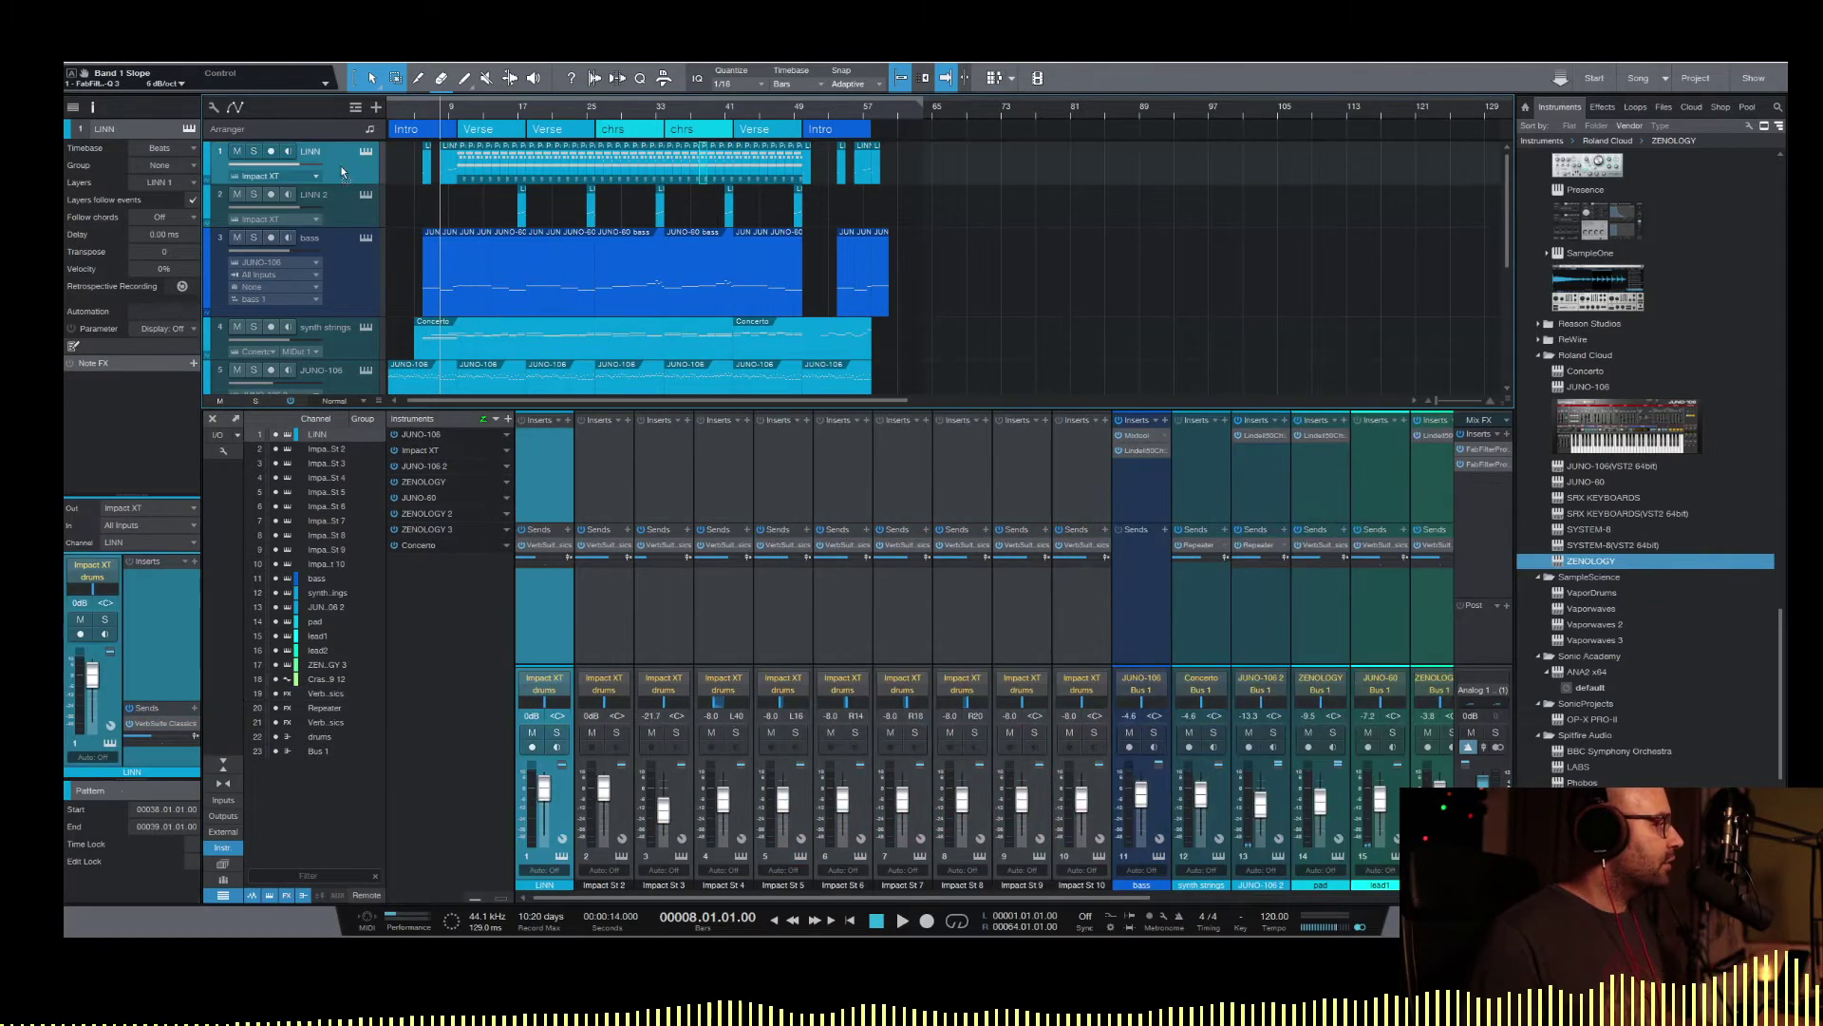
click(339, 223)
shift+click(353, 166)
key(s)
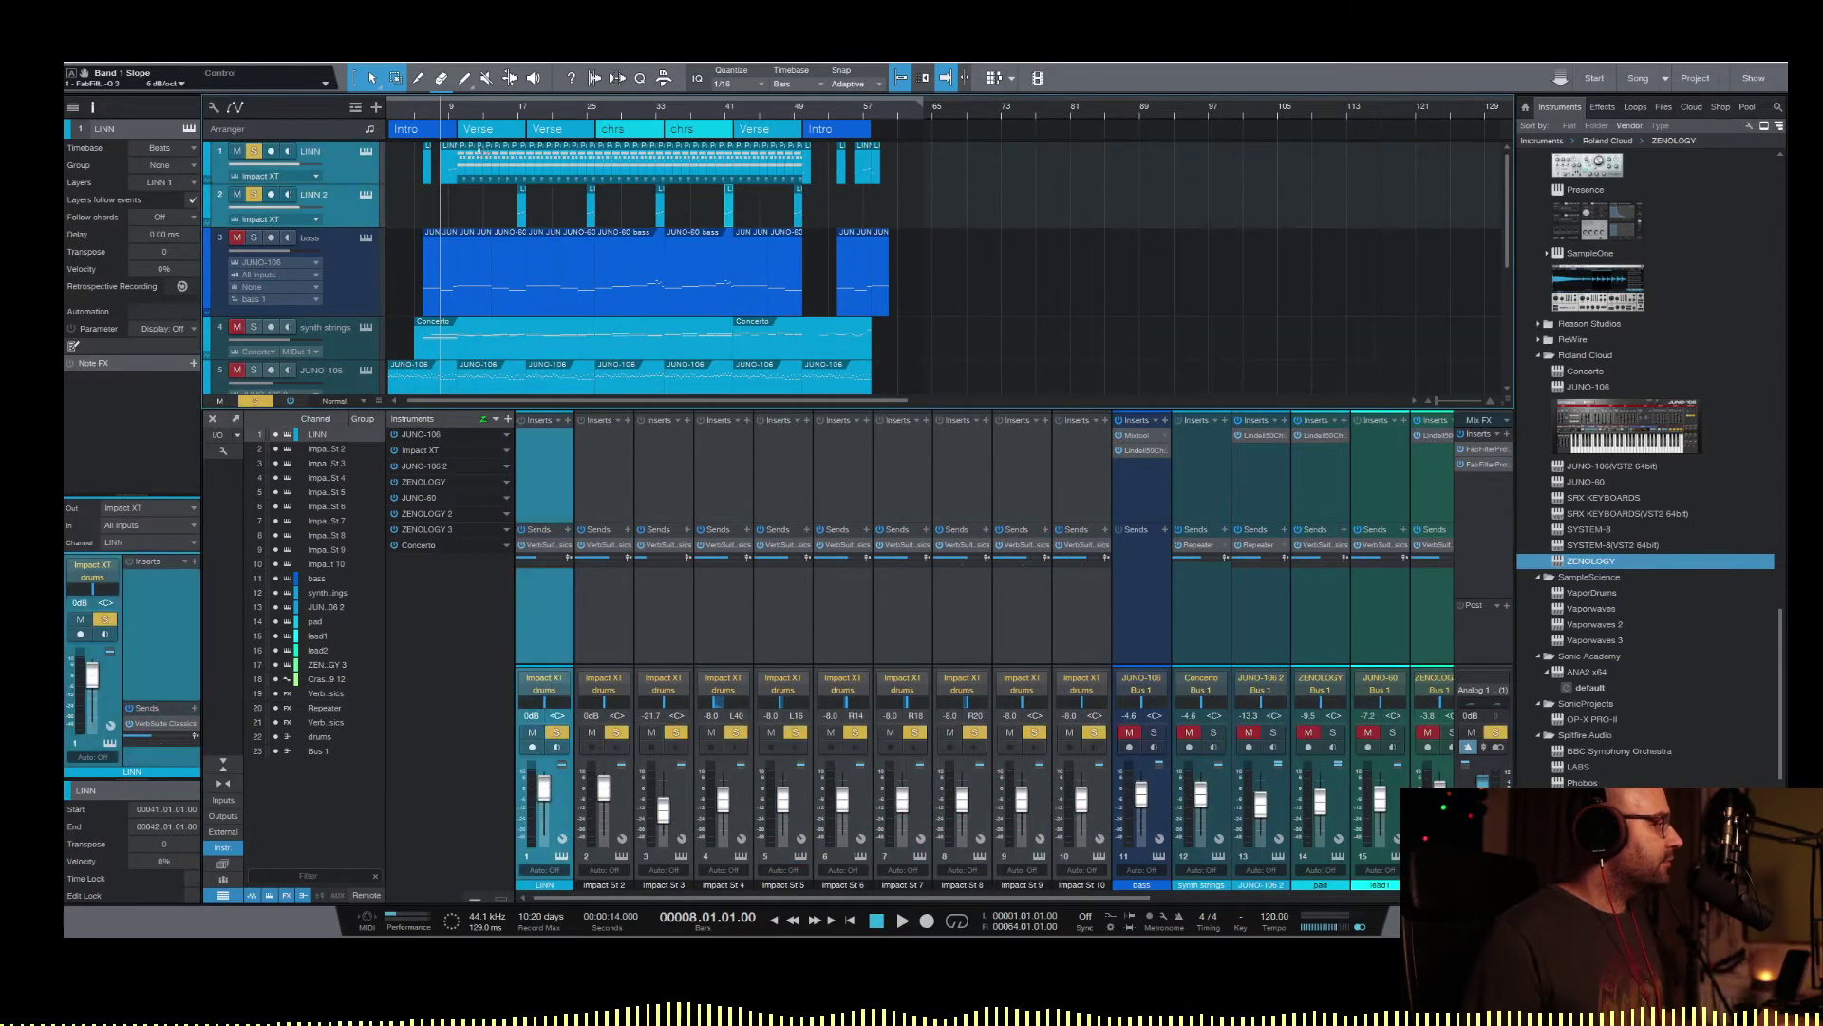
click(501, 112)
key(space)
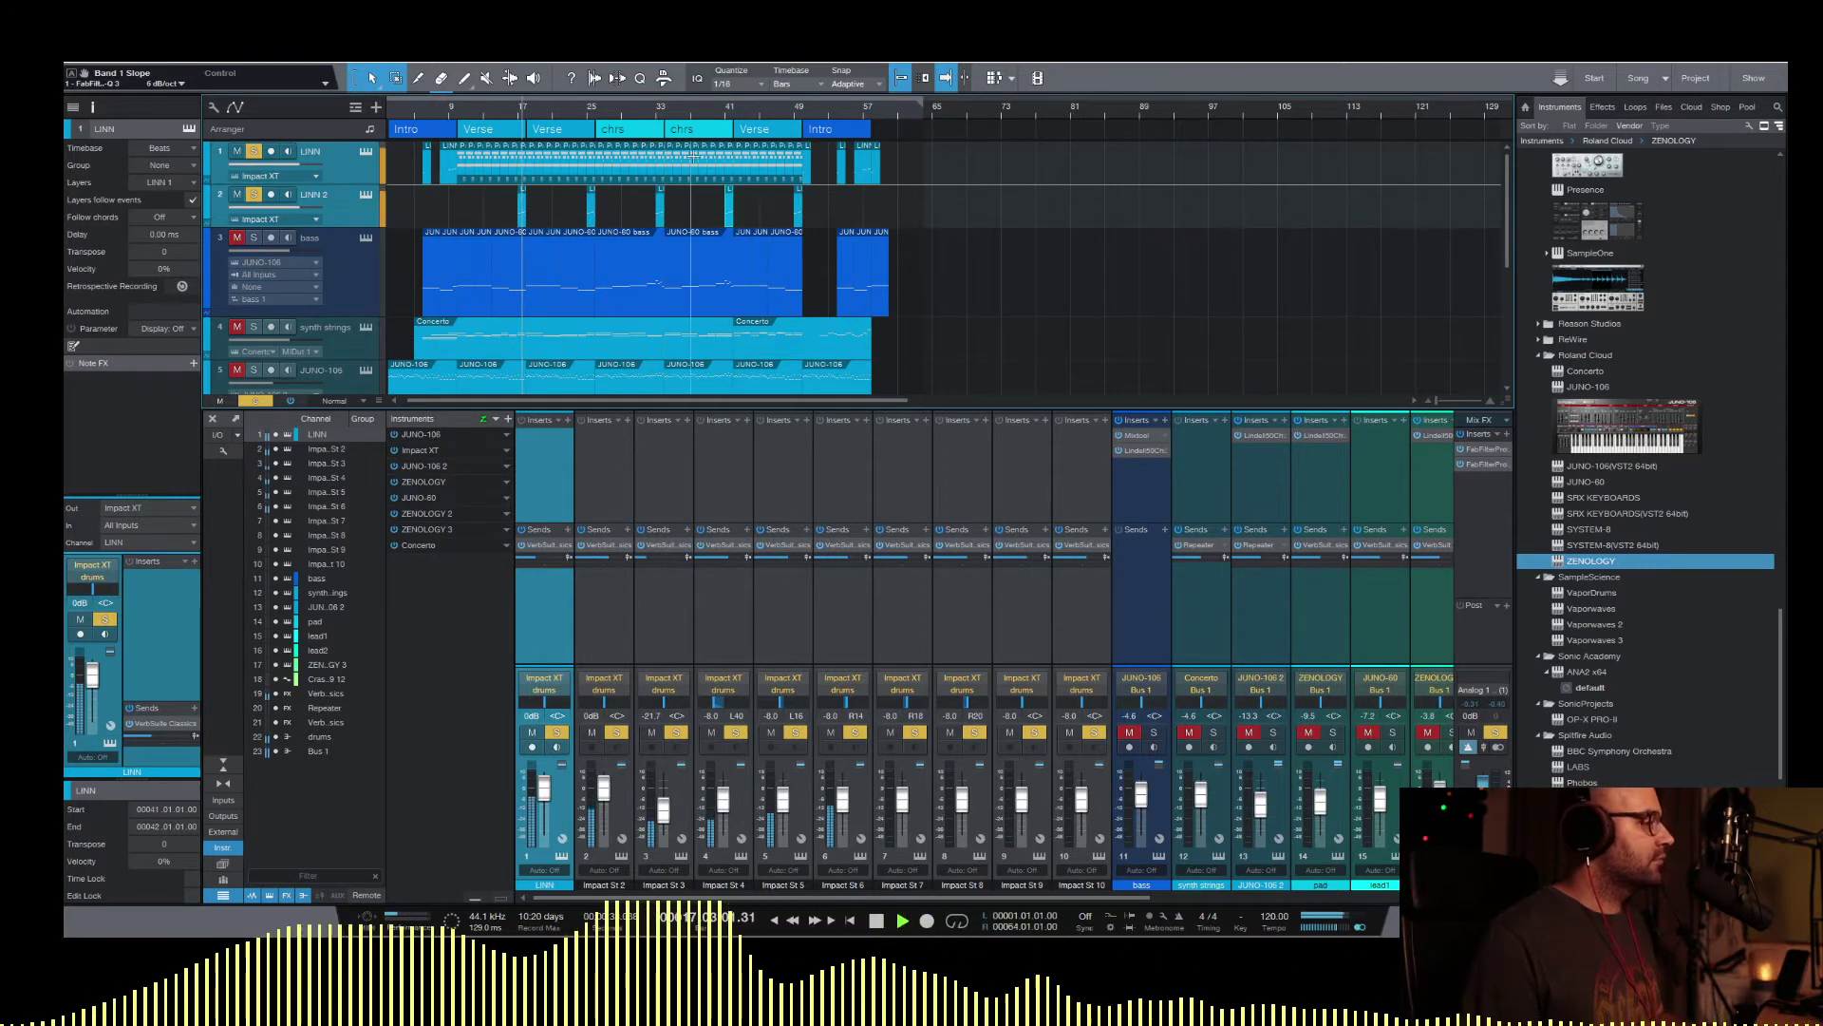
key(space)
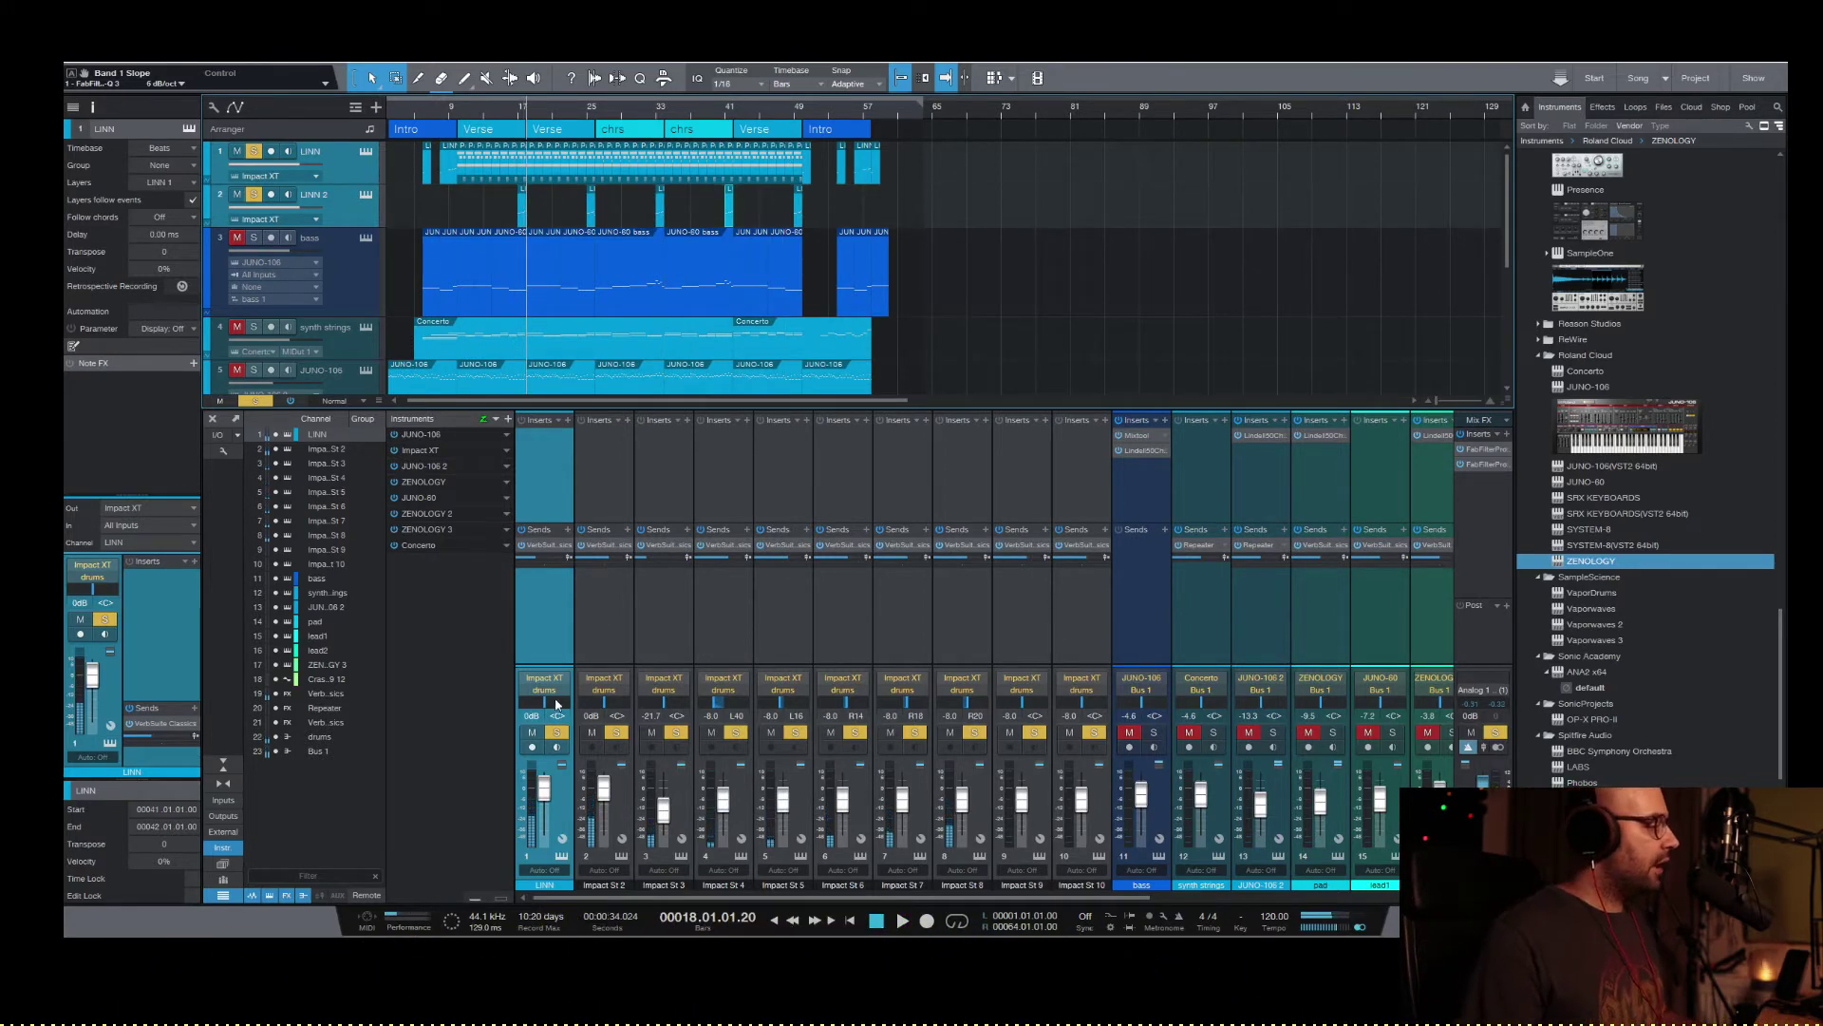
click(1501, 732)
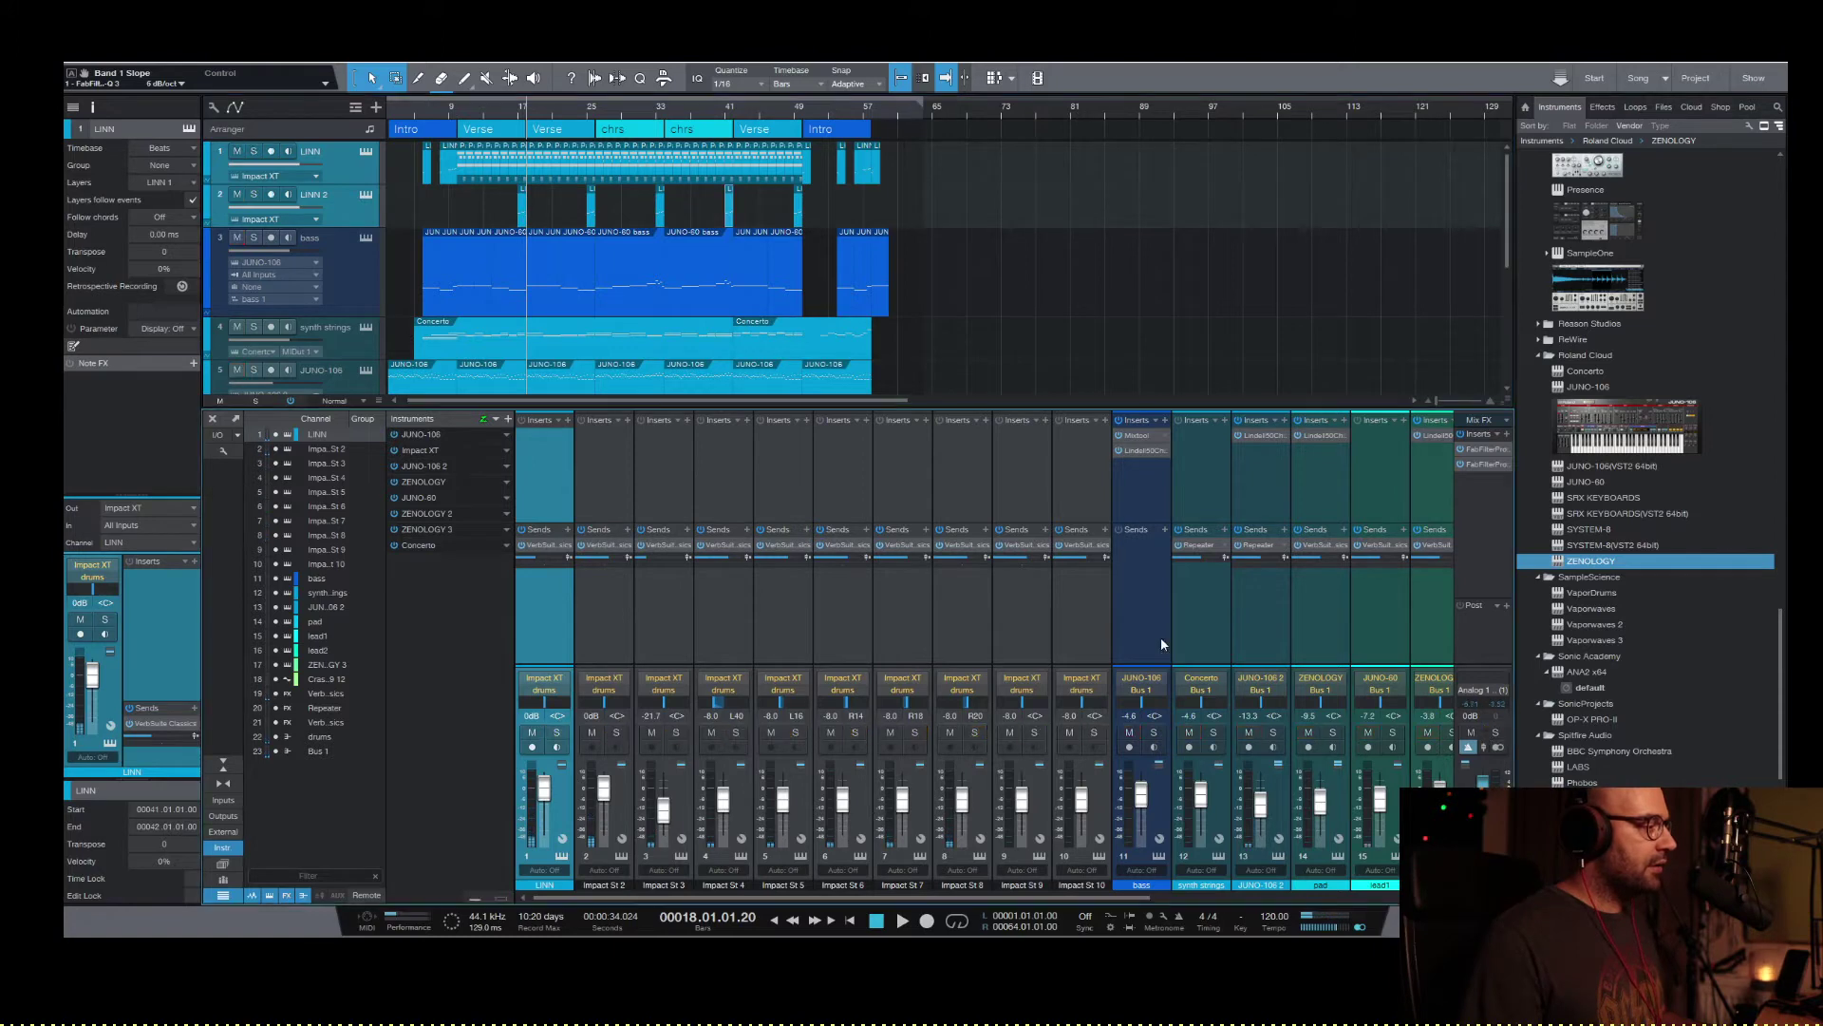
- Open the bass track's JUNO-106 instrument and view the patches in its JUNO-106_Synthwave bank, leaving QBASS selected
click(1116, 480)
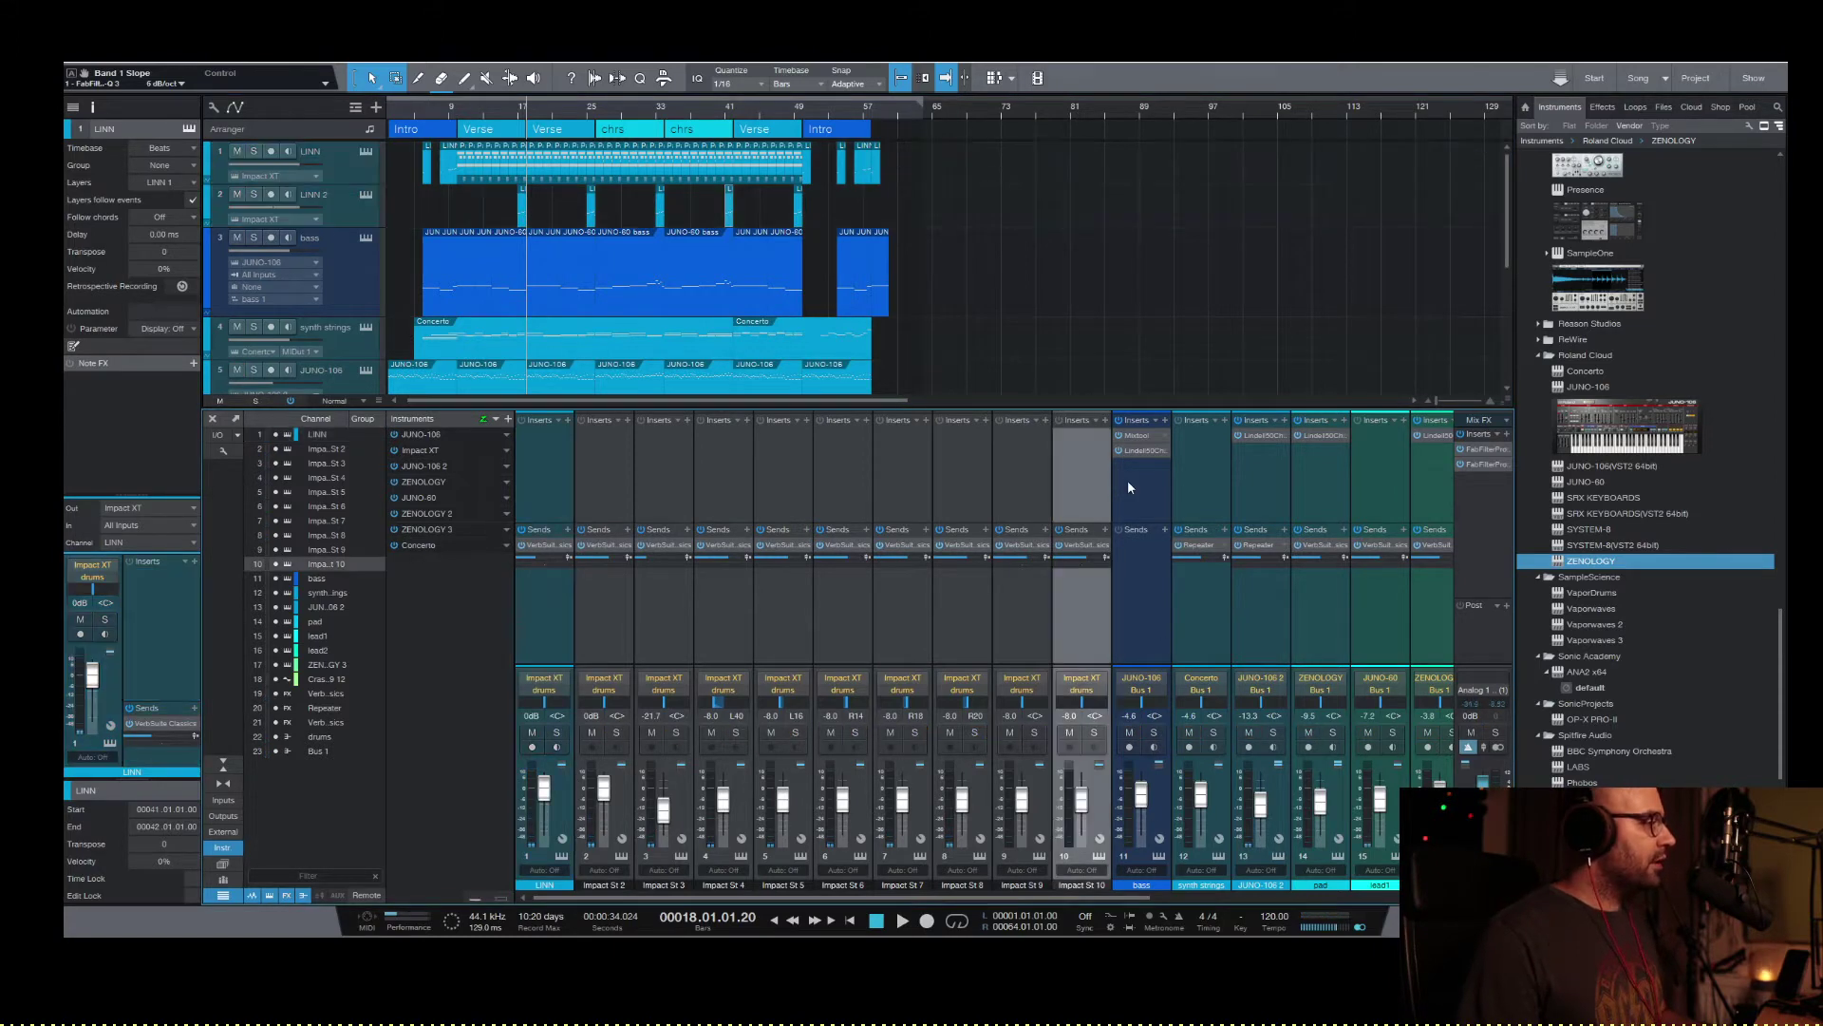
click(365, 238)
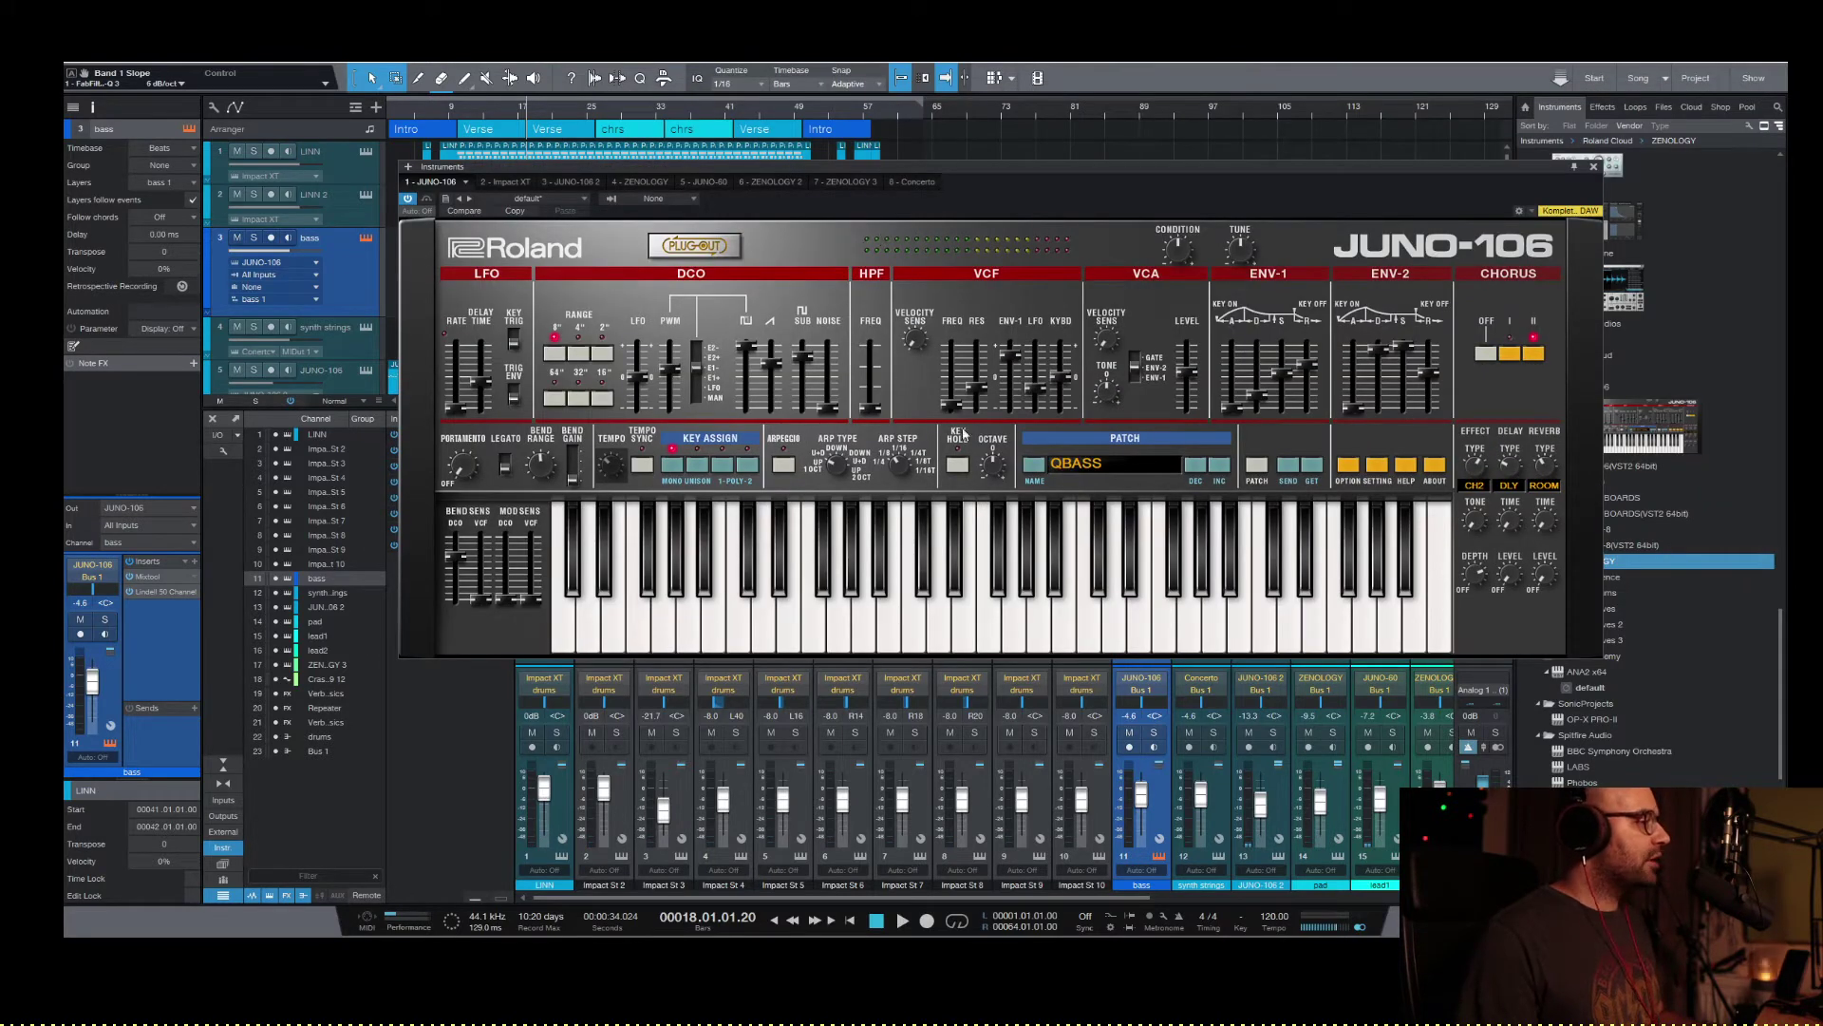
click(1095, 465)
mouse_move(1093, 556)
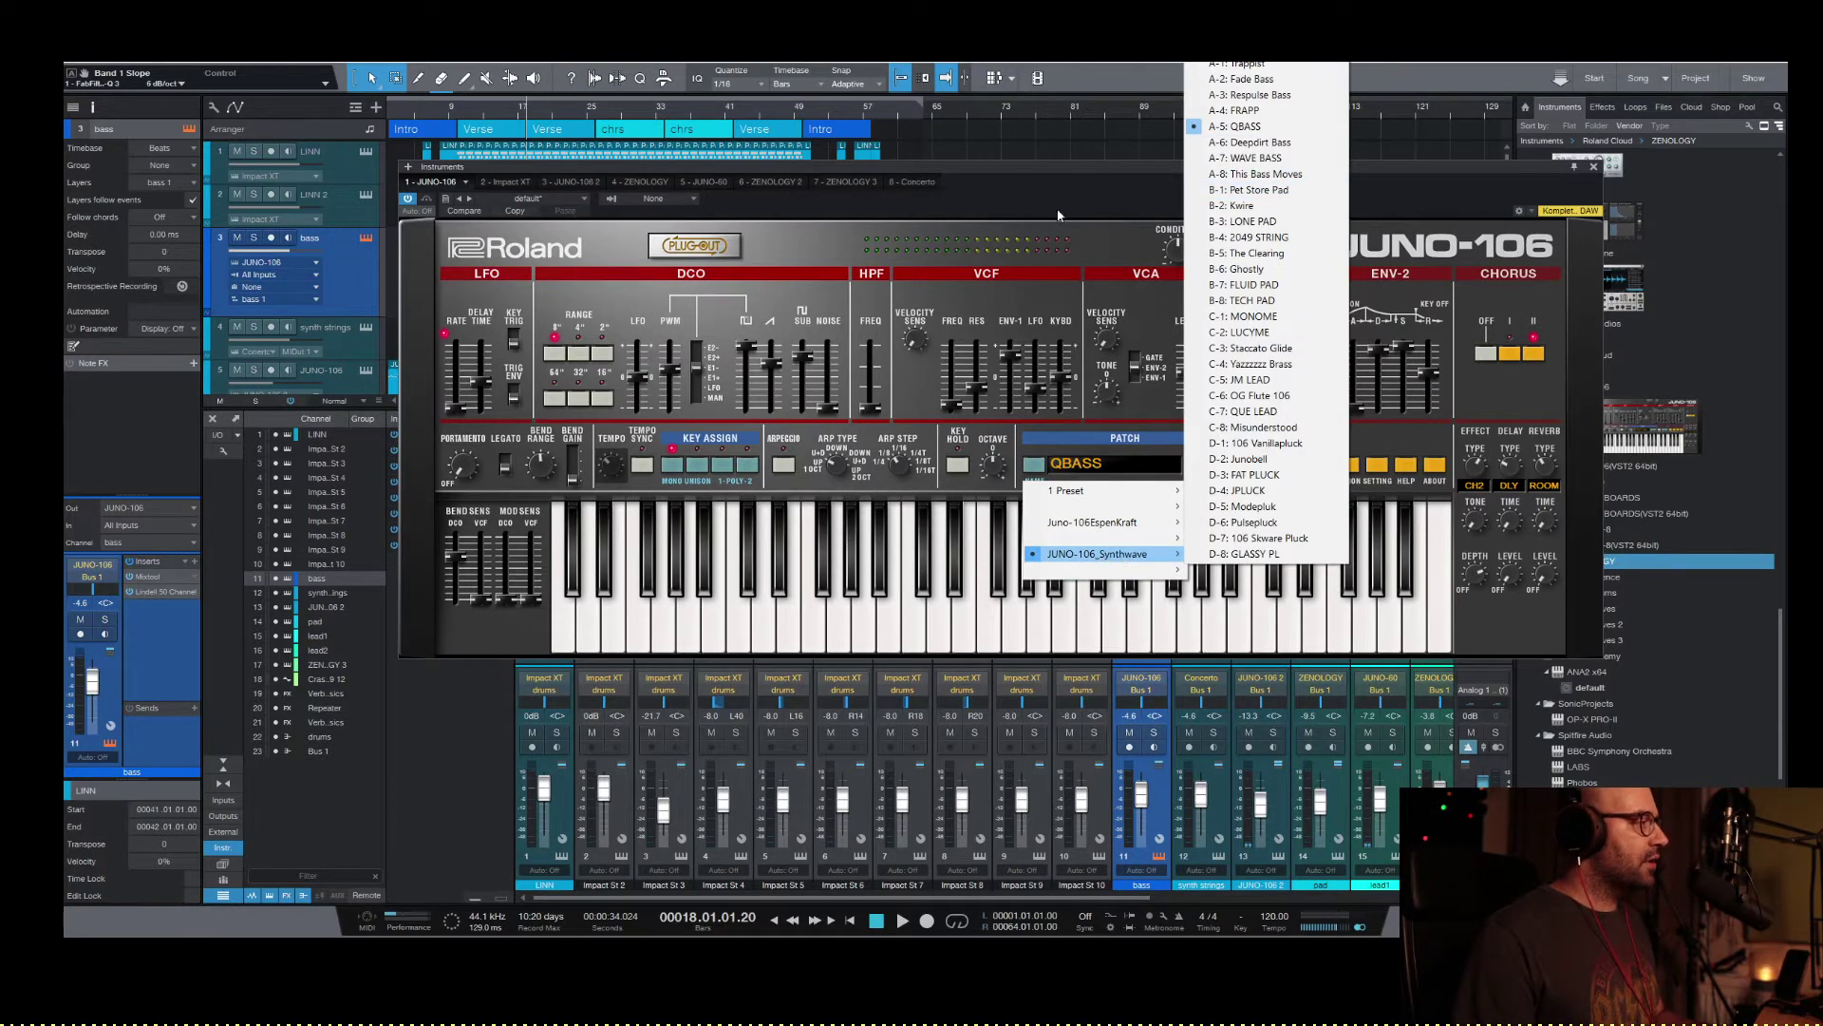
click(1049, 240)
- Play the song from about bar 9 and briefly solo the bass track while its JUNO-106 instrument stays open
click(452, 117)
key(space)
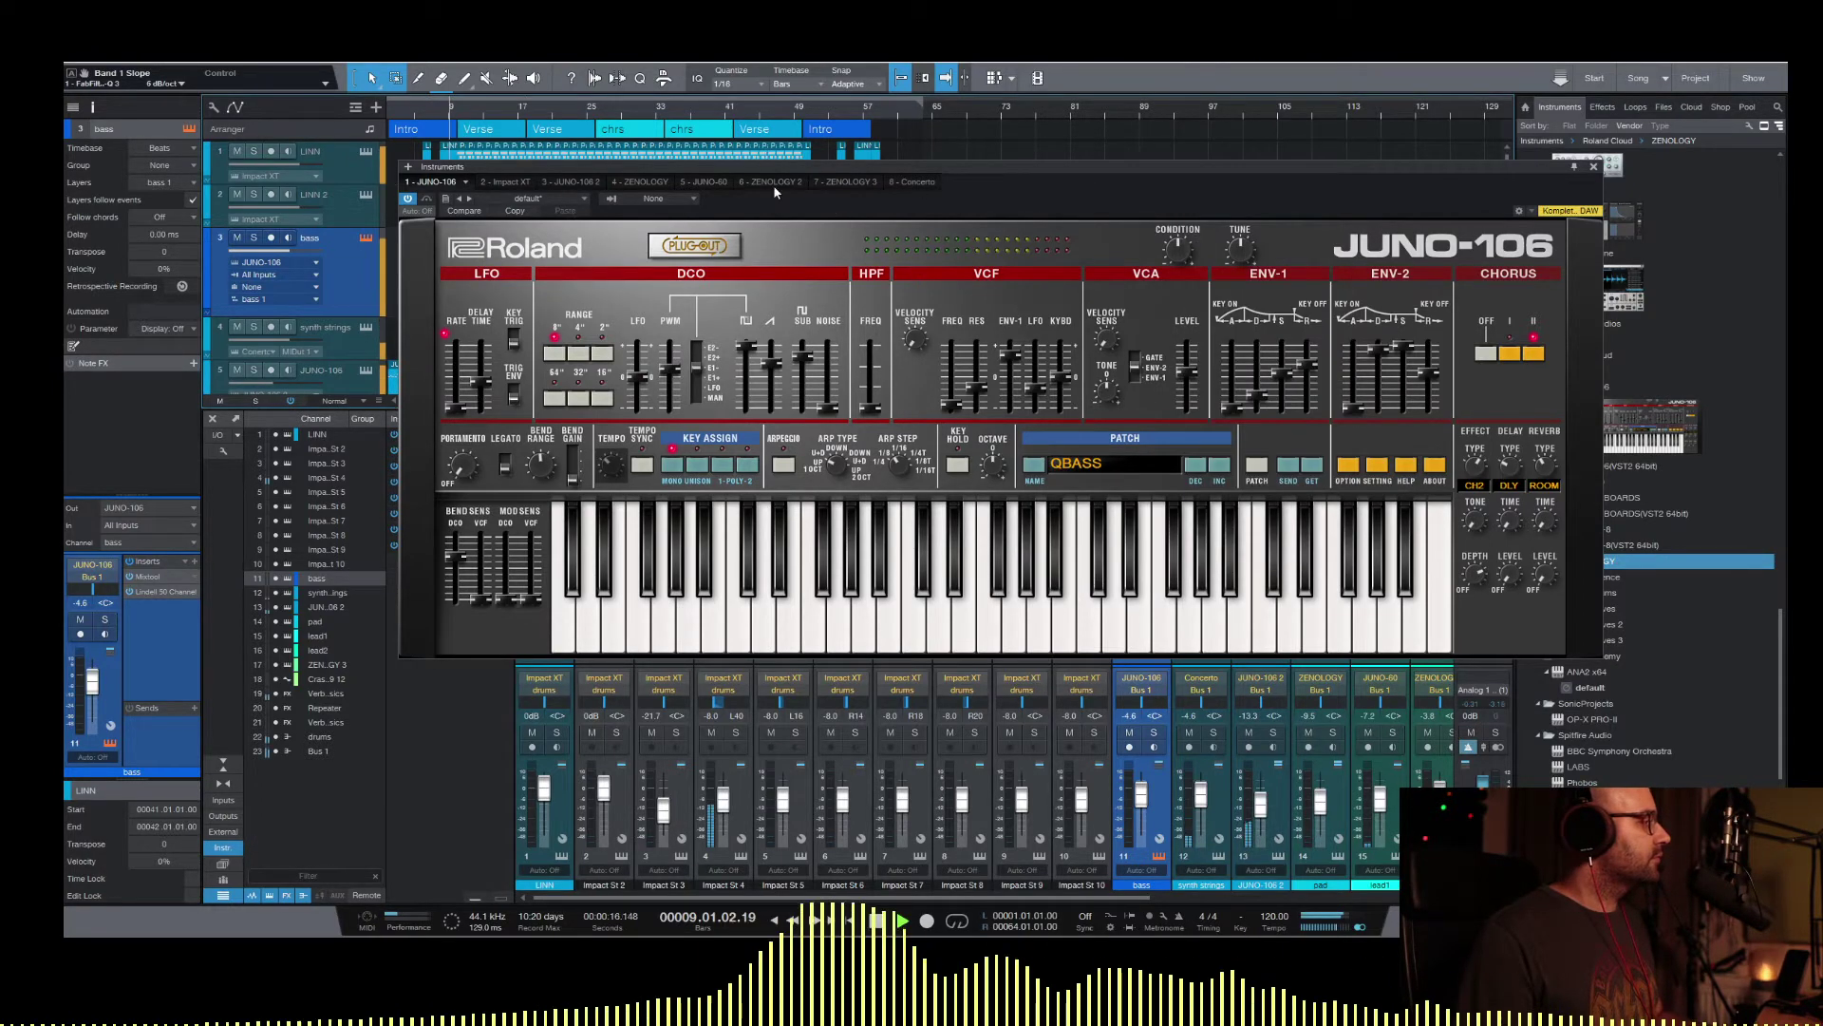
drag(1331, 175, 1362, 282)
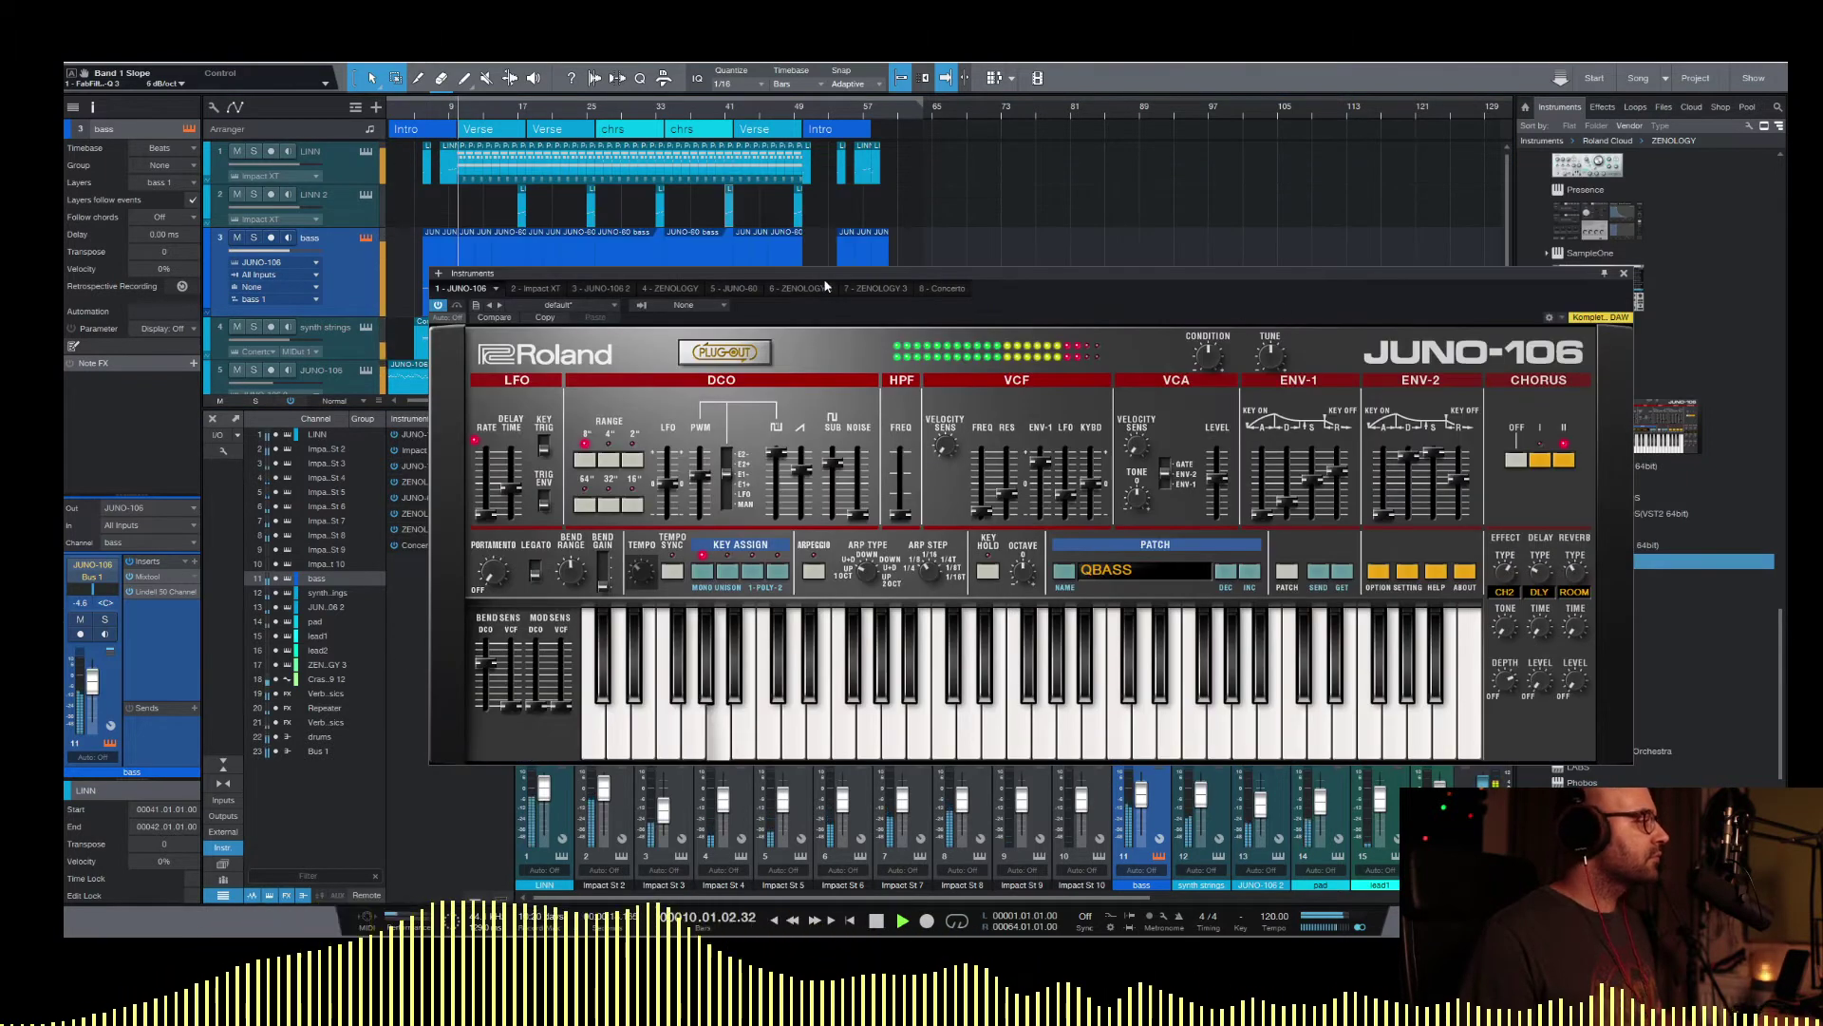
key(s)
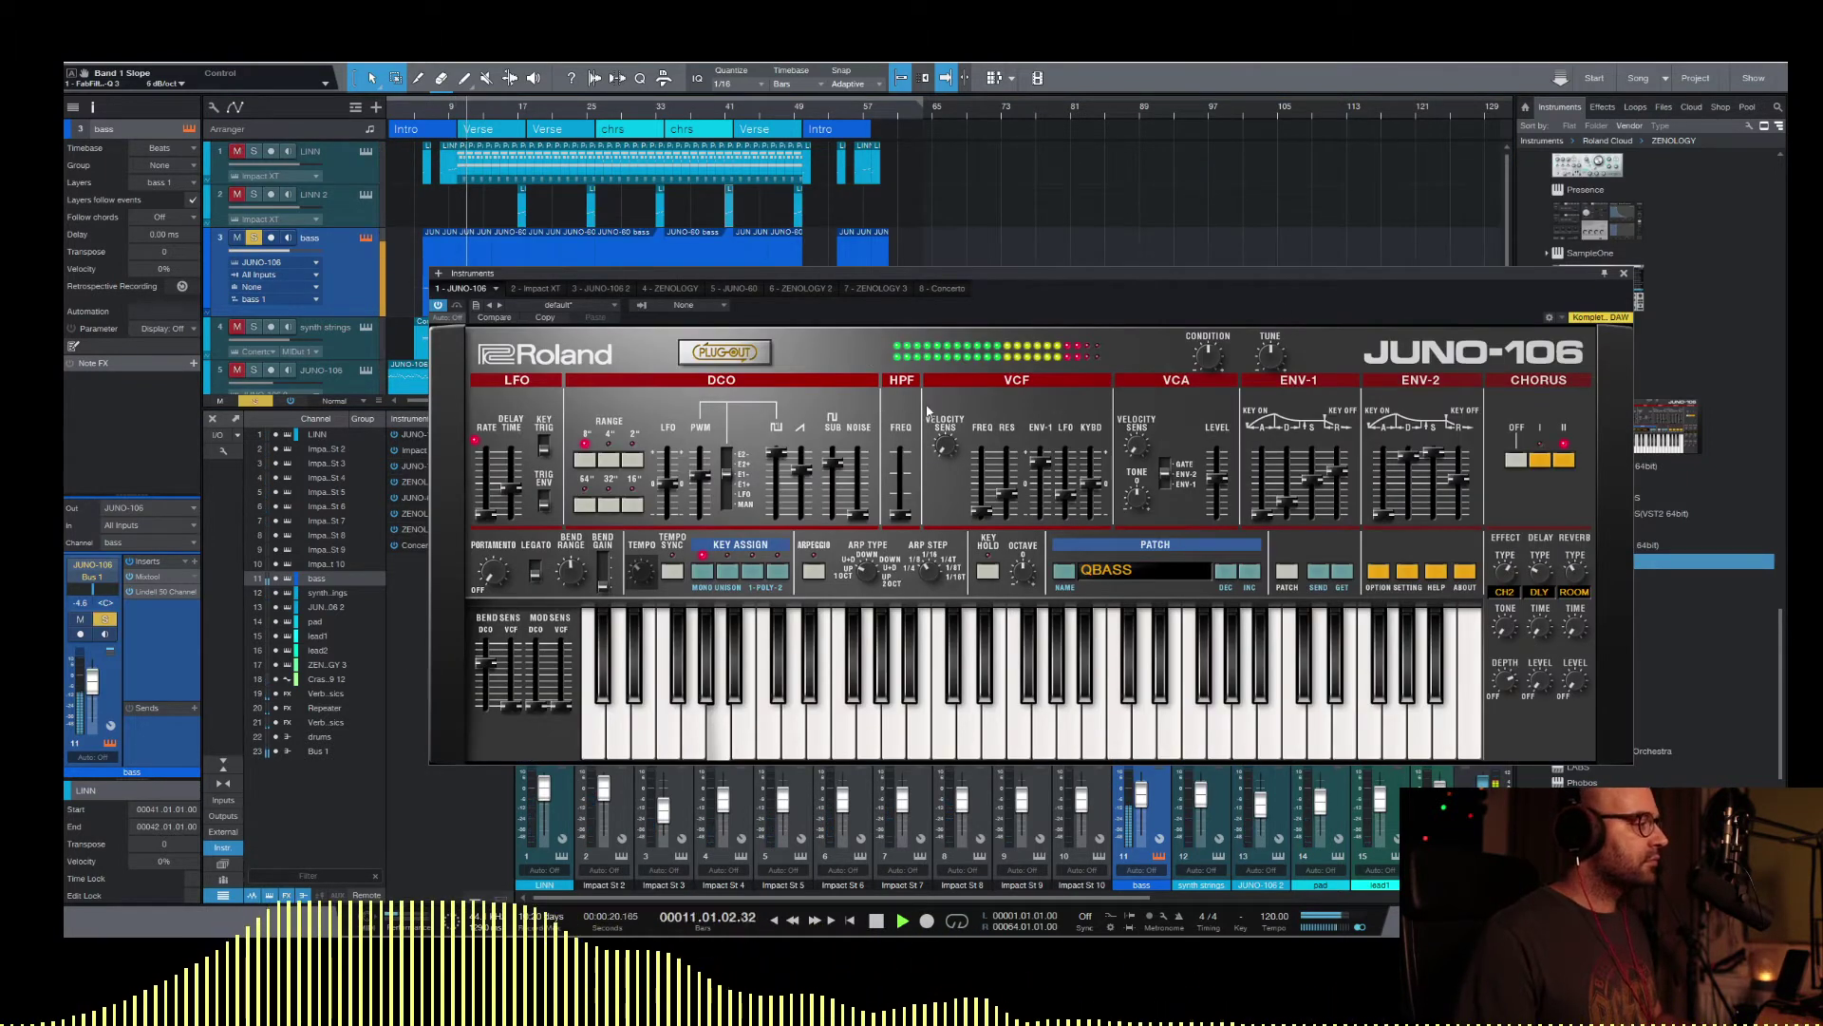
key(s)
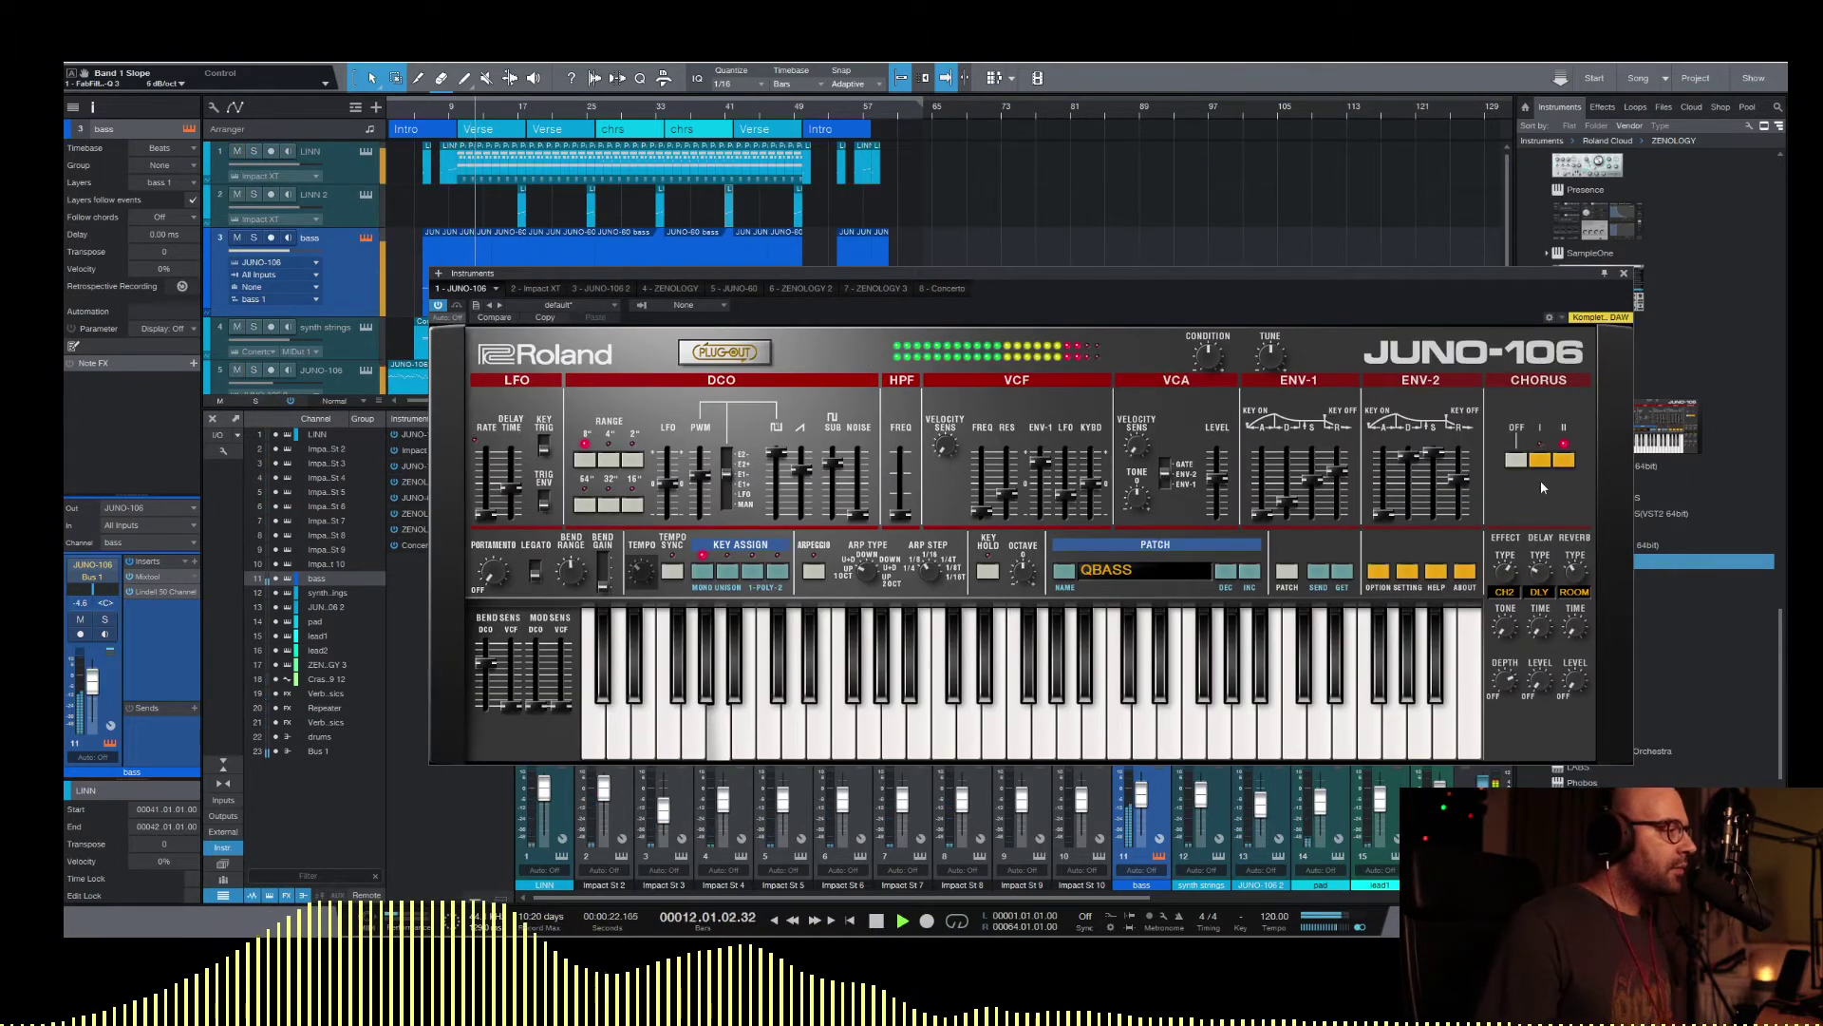
- Compare the JUNO-106 bass with chorus off and on II, in the mix and soloed, leave II on, and close the instrument
click(1520, 461)
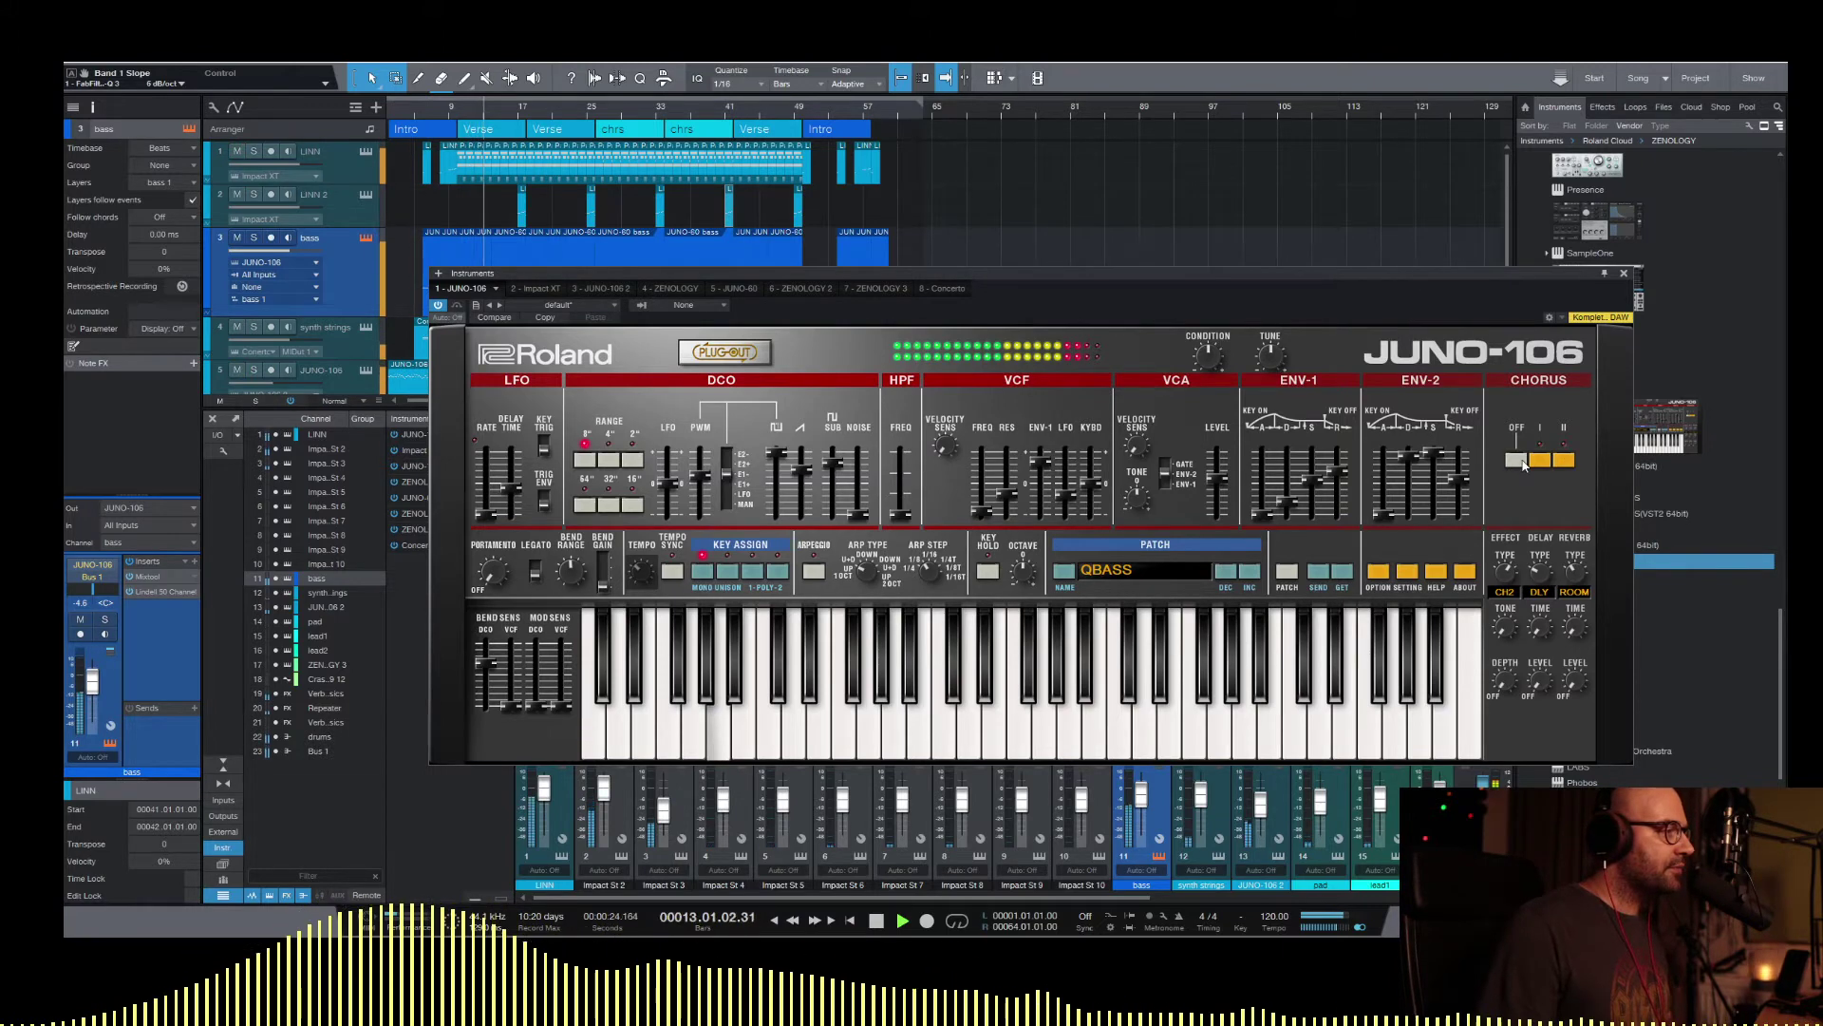
click(1564, 461)
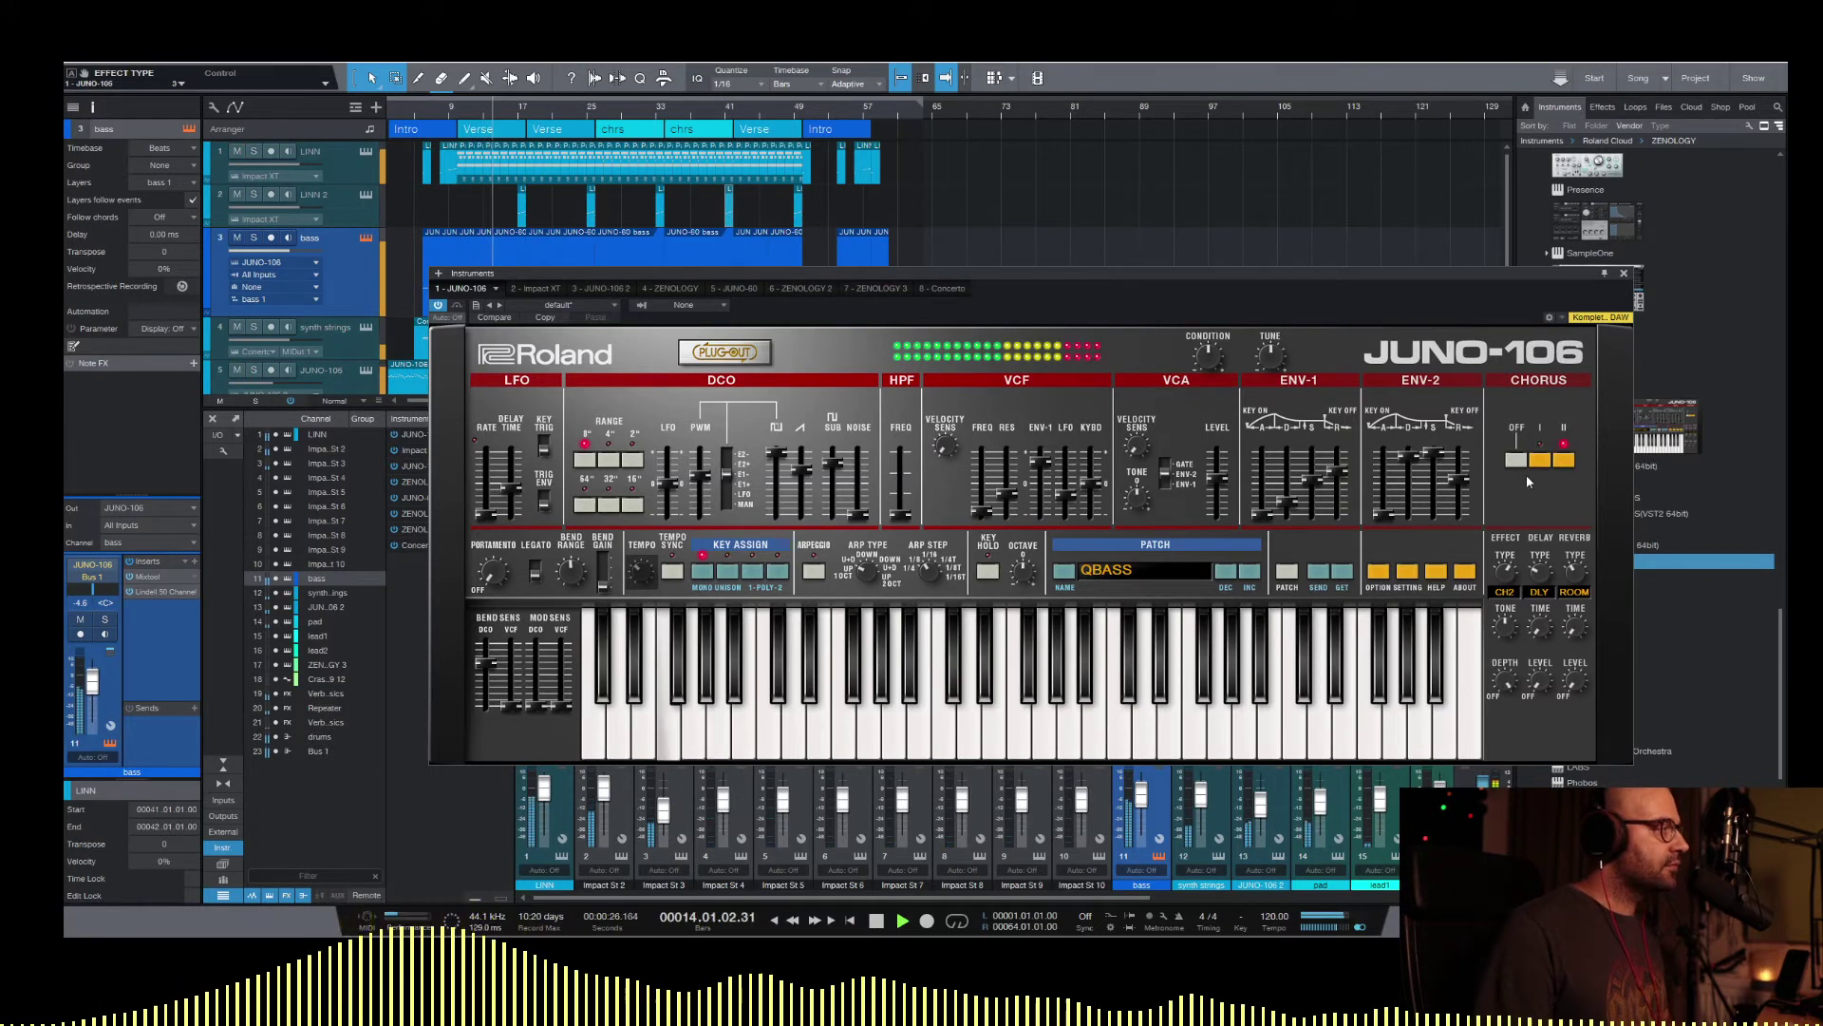
key(s)
click(1516, 461)
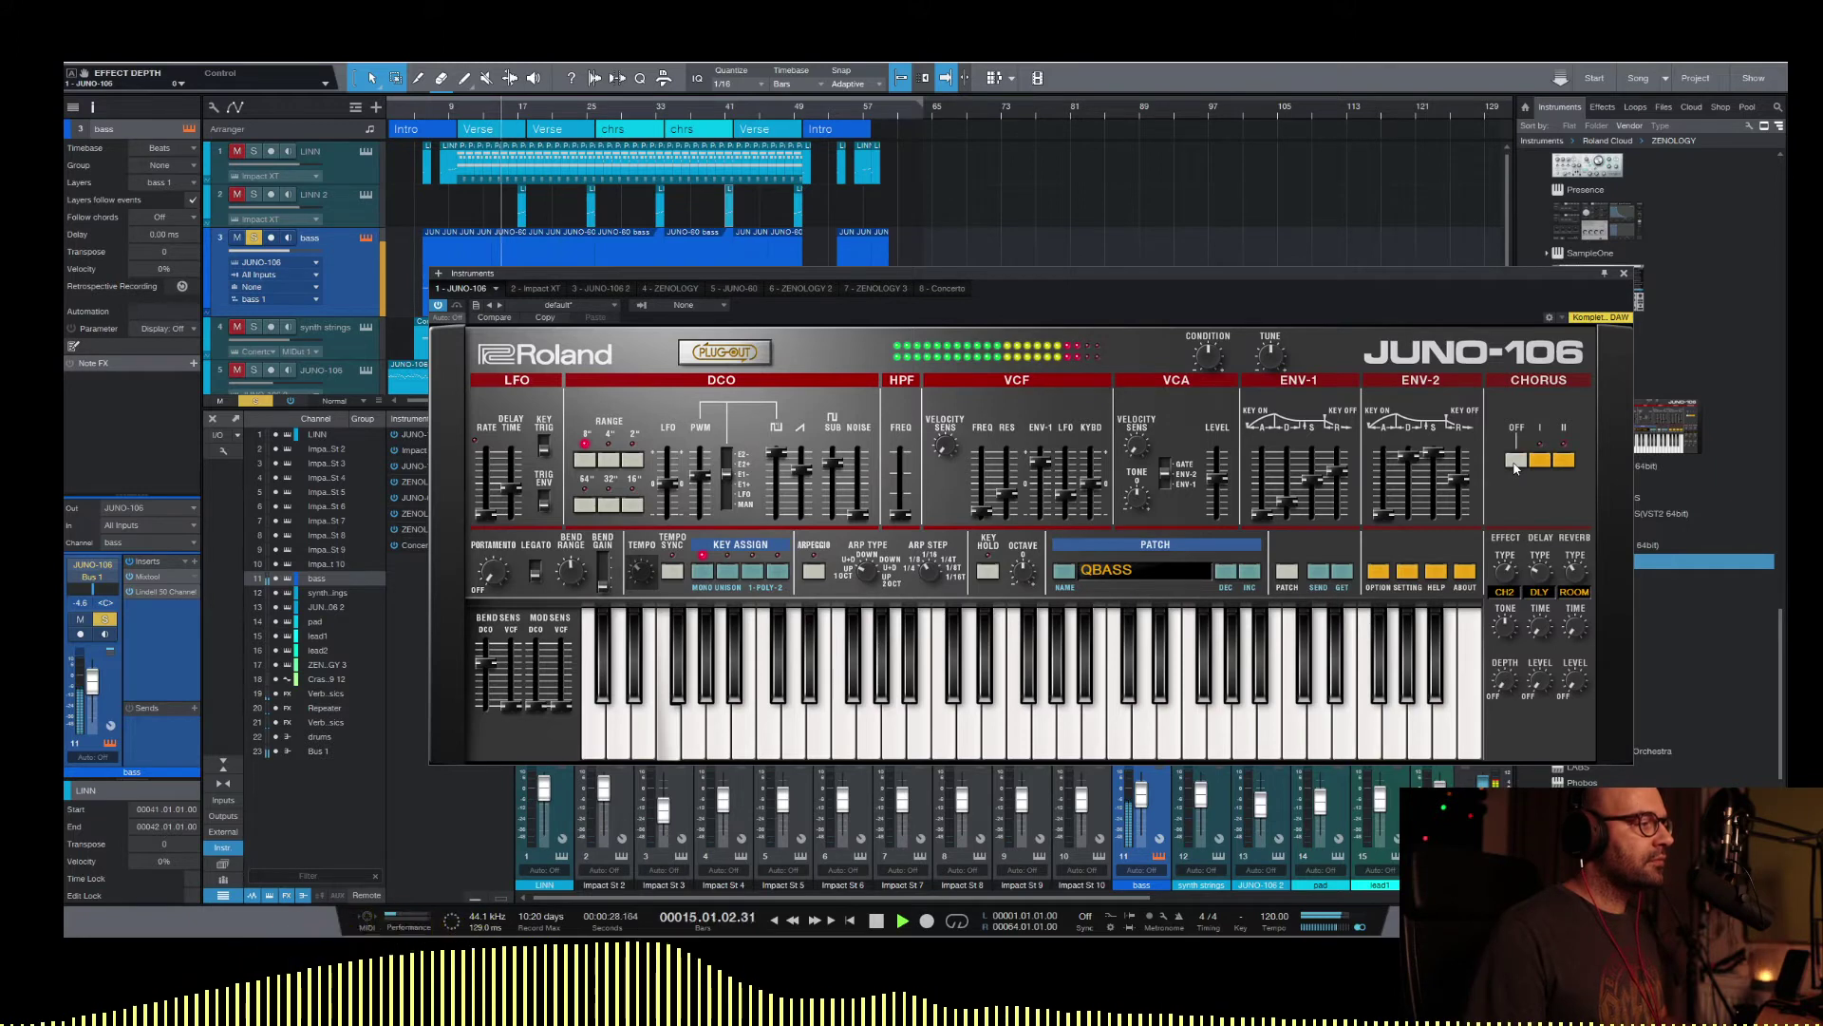
click(1564, 461)
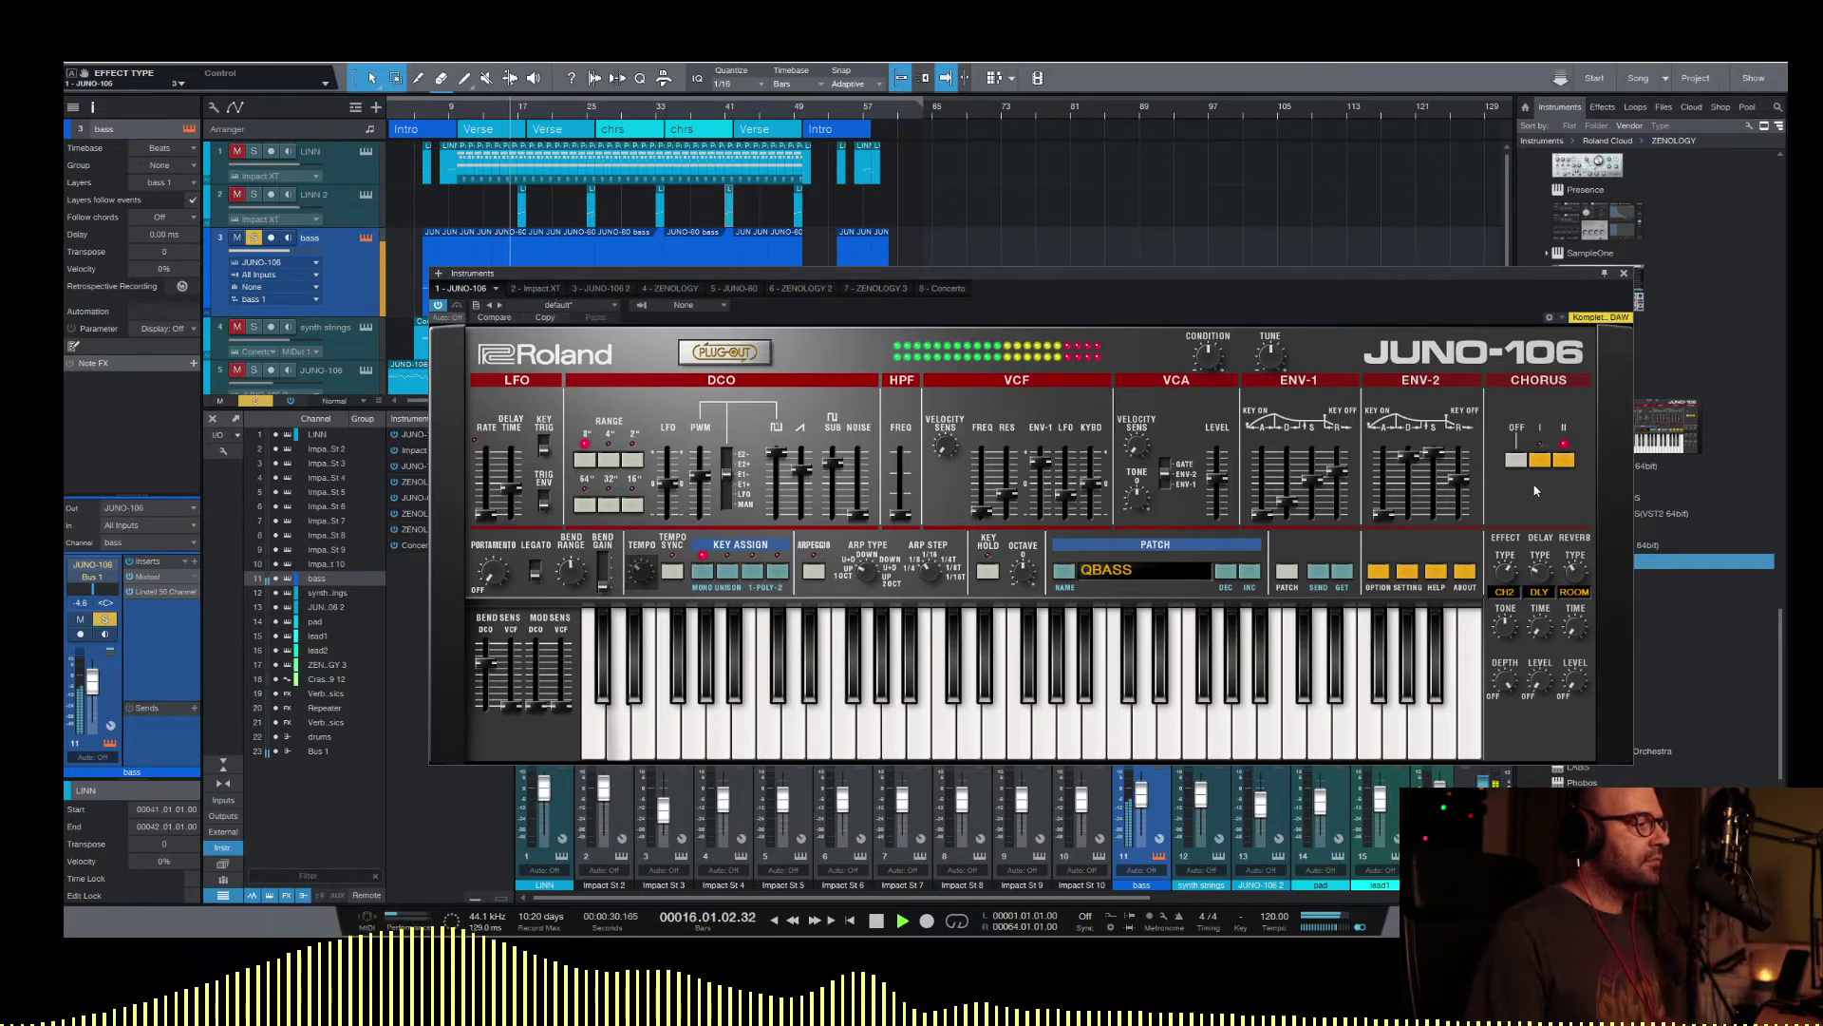
key(space)
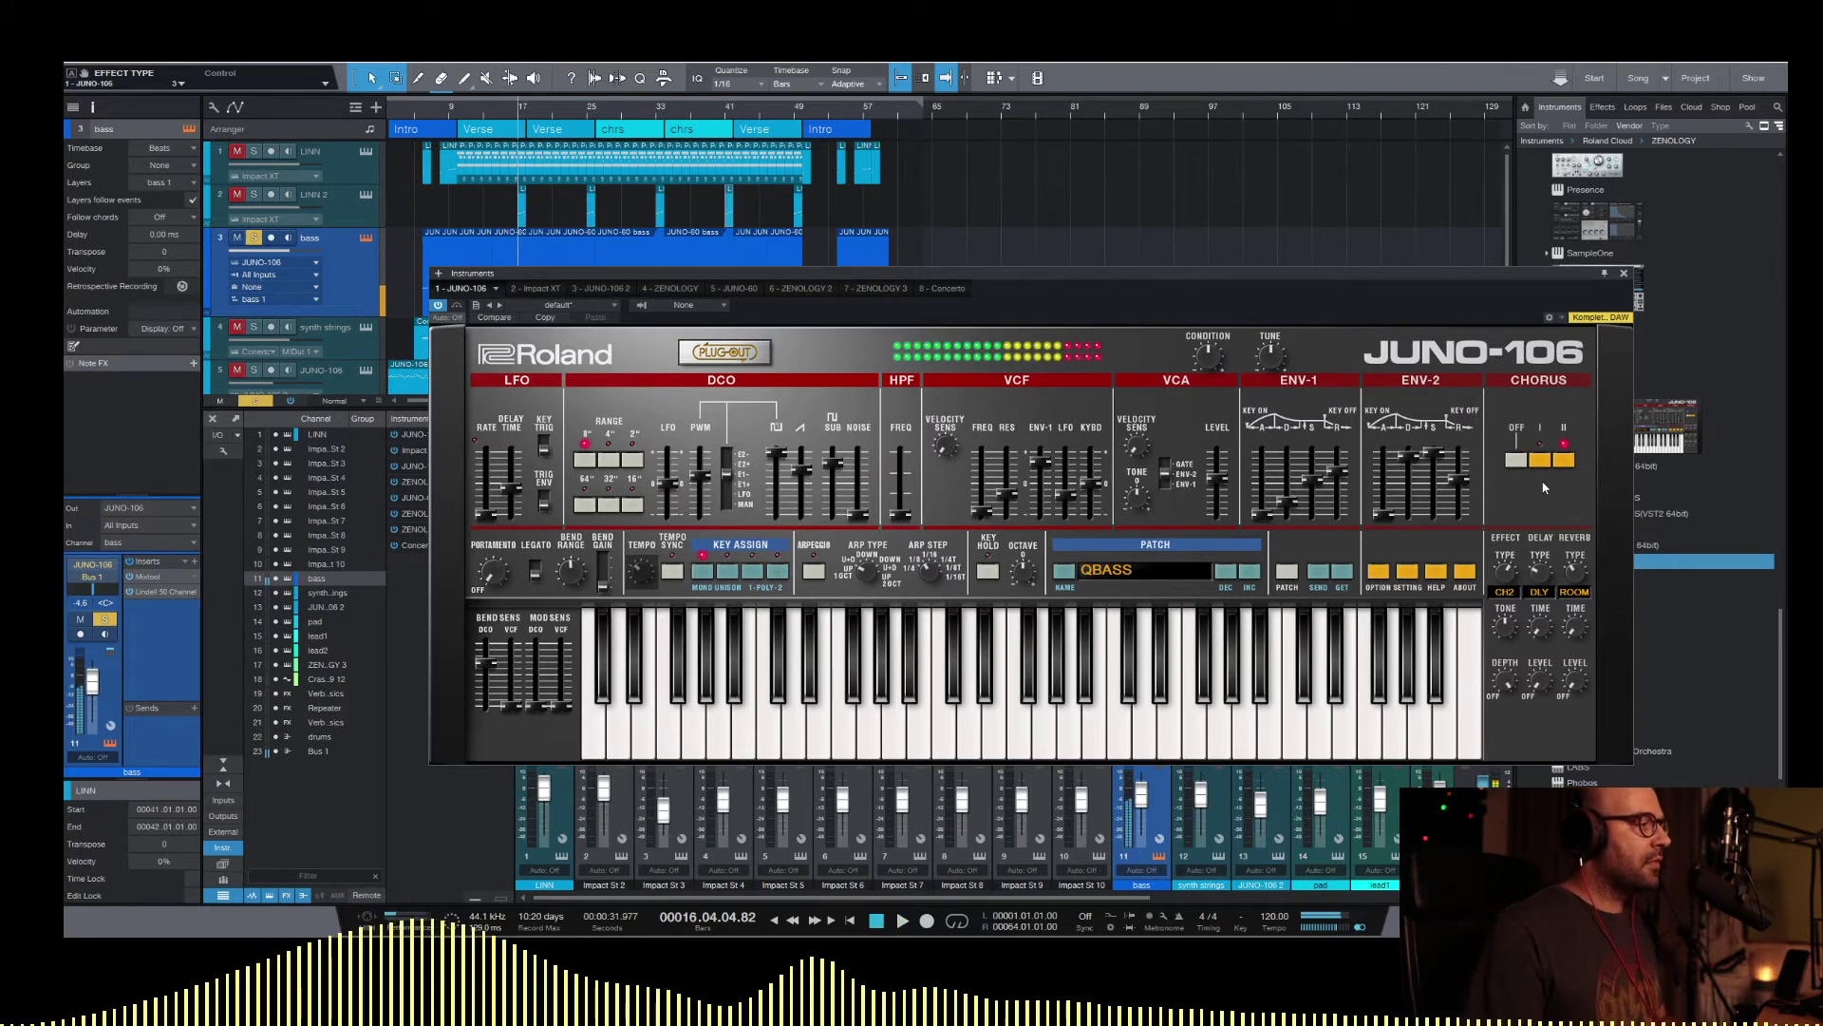
click(1624, 272)
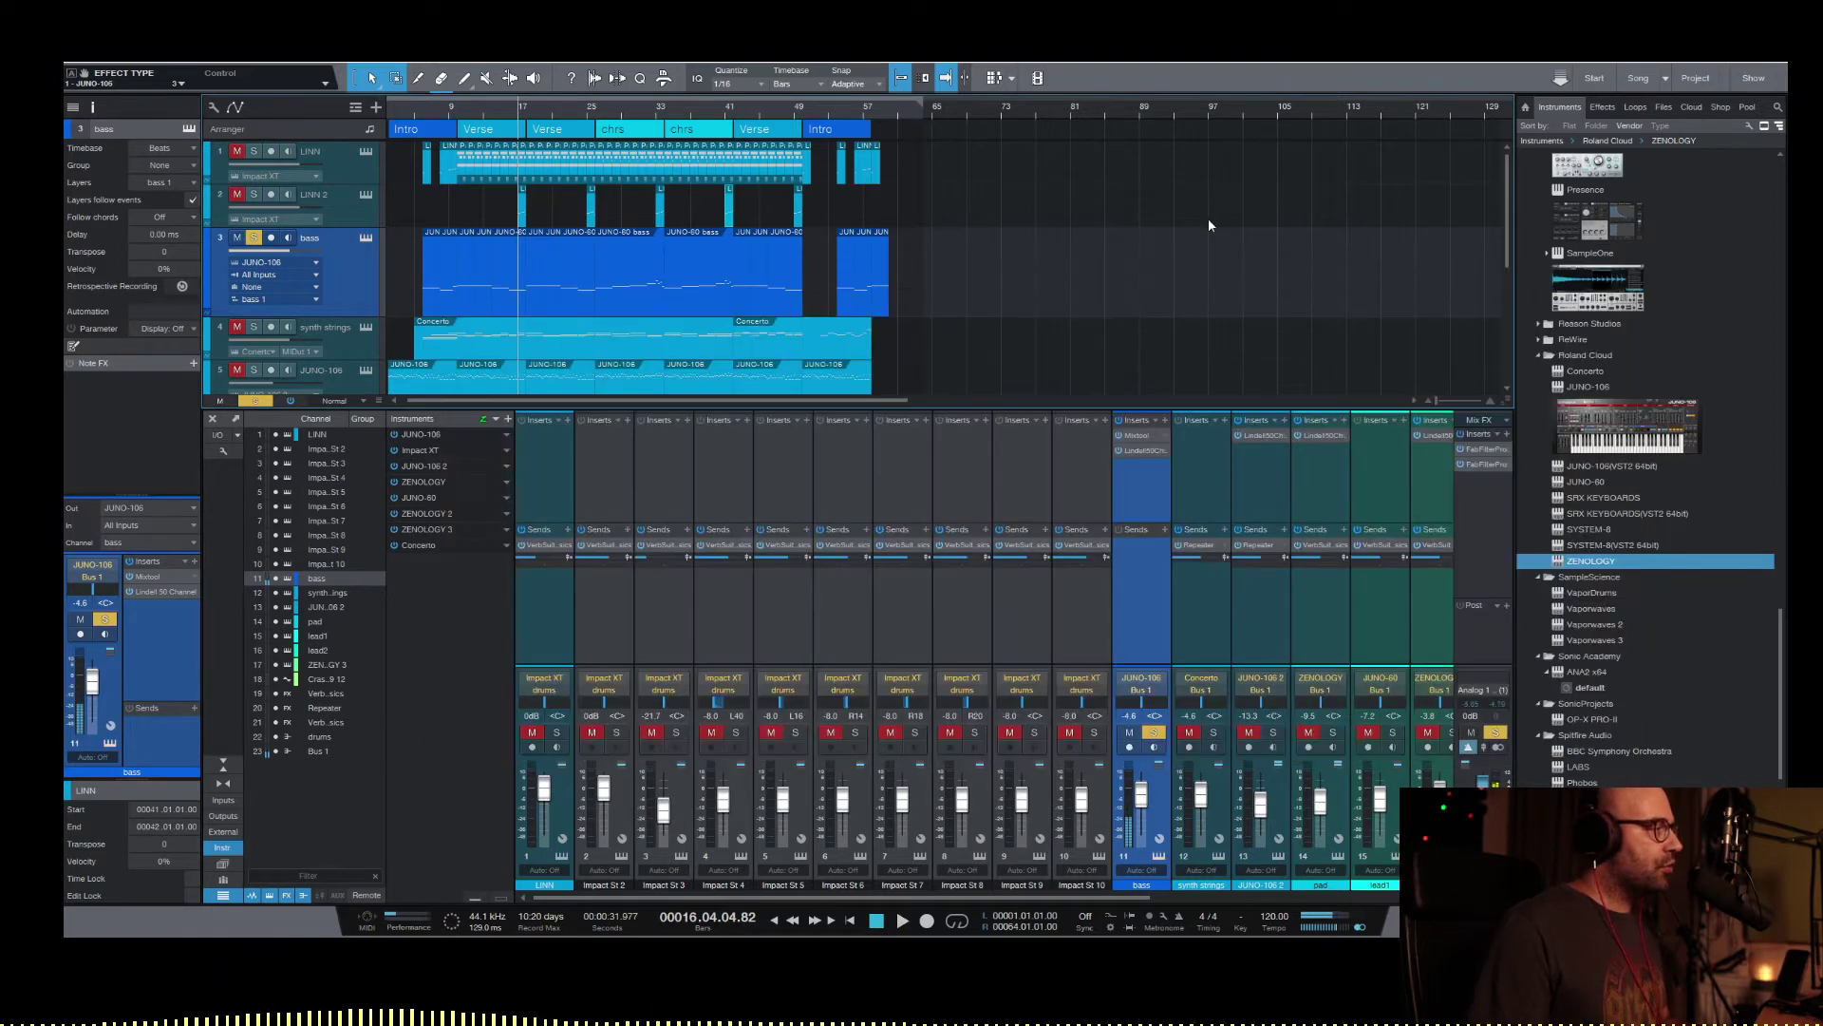
- Switch the solo from the bass to the synth strings track and open its Concerto instrument with Anthology 1985-Vol1
click(254, 238)
click(253, 327)
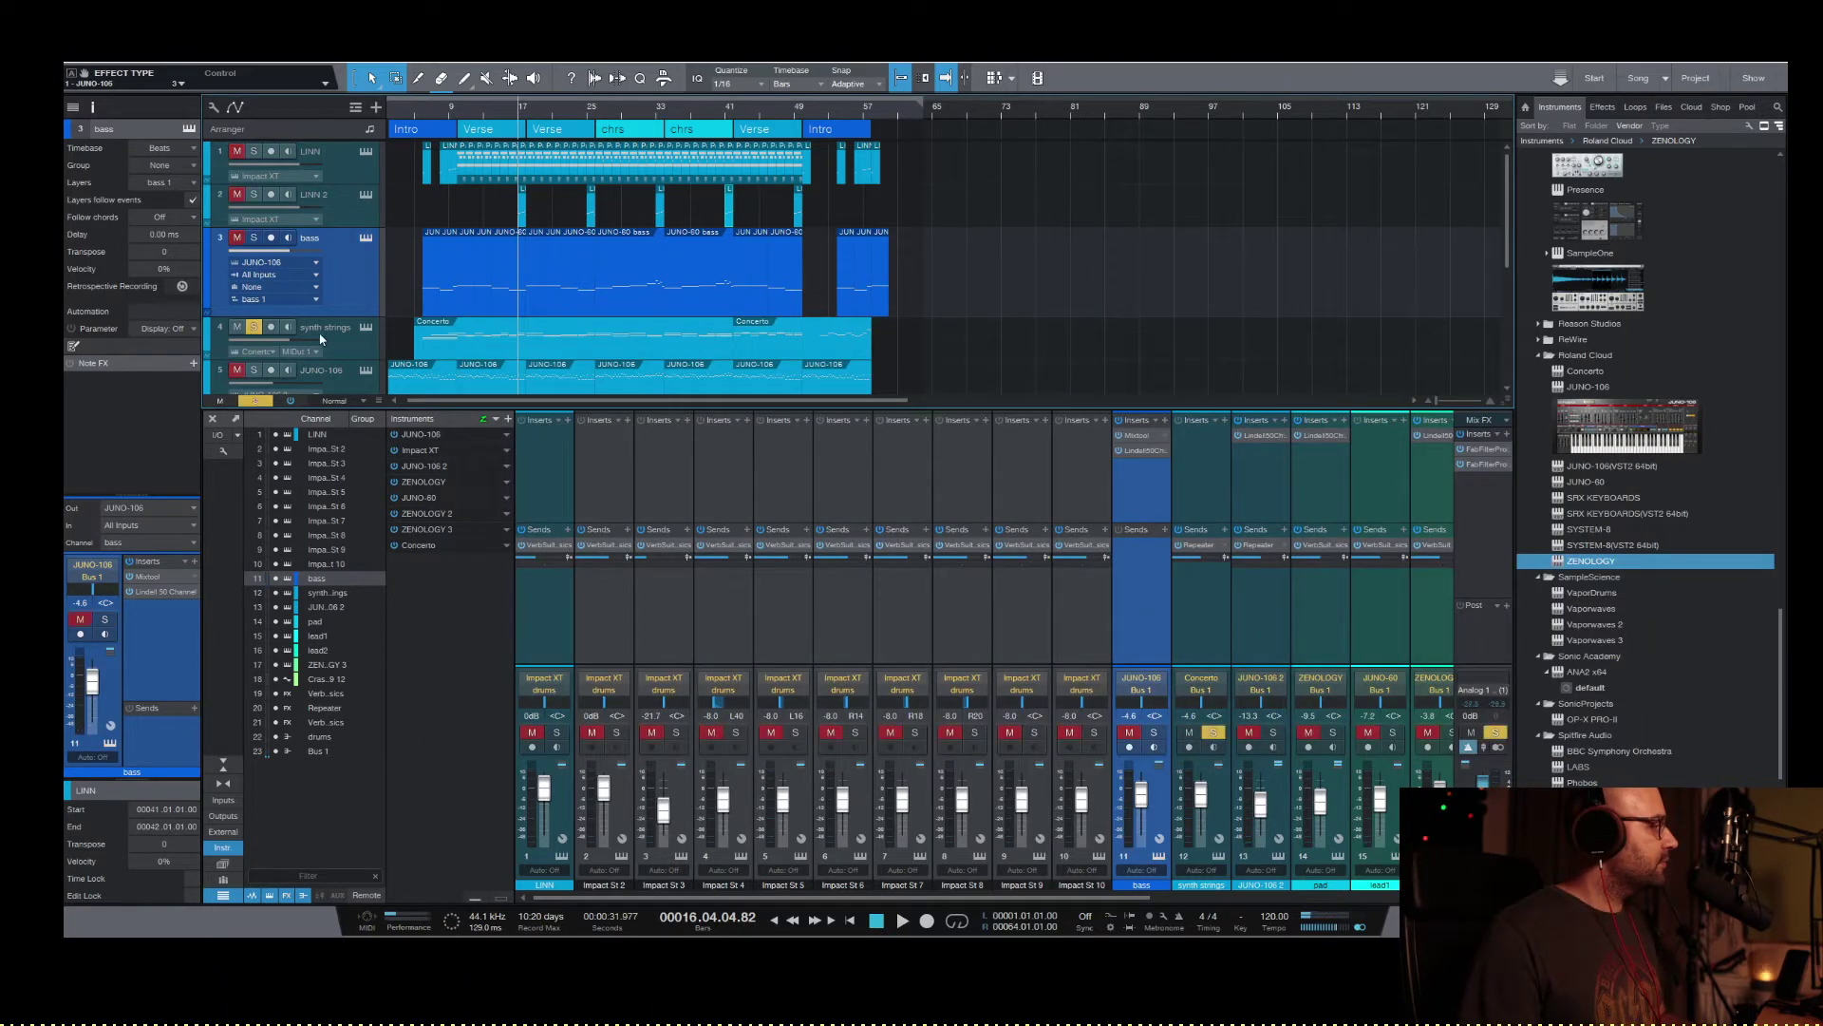
click(349, 343)
click(365, 327)
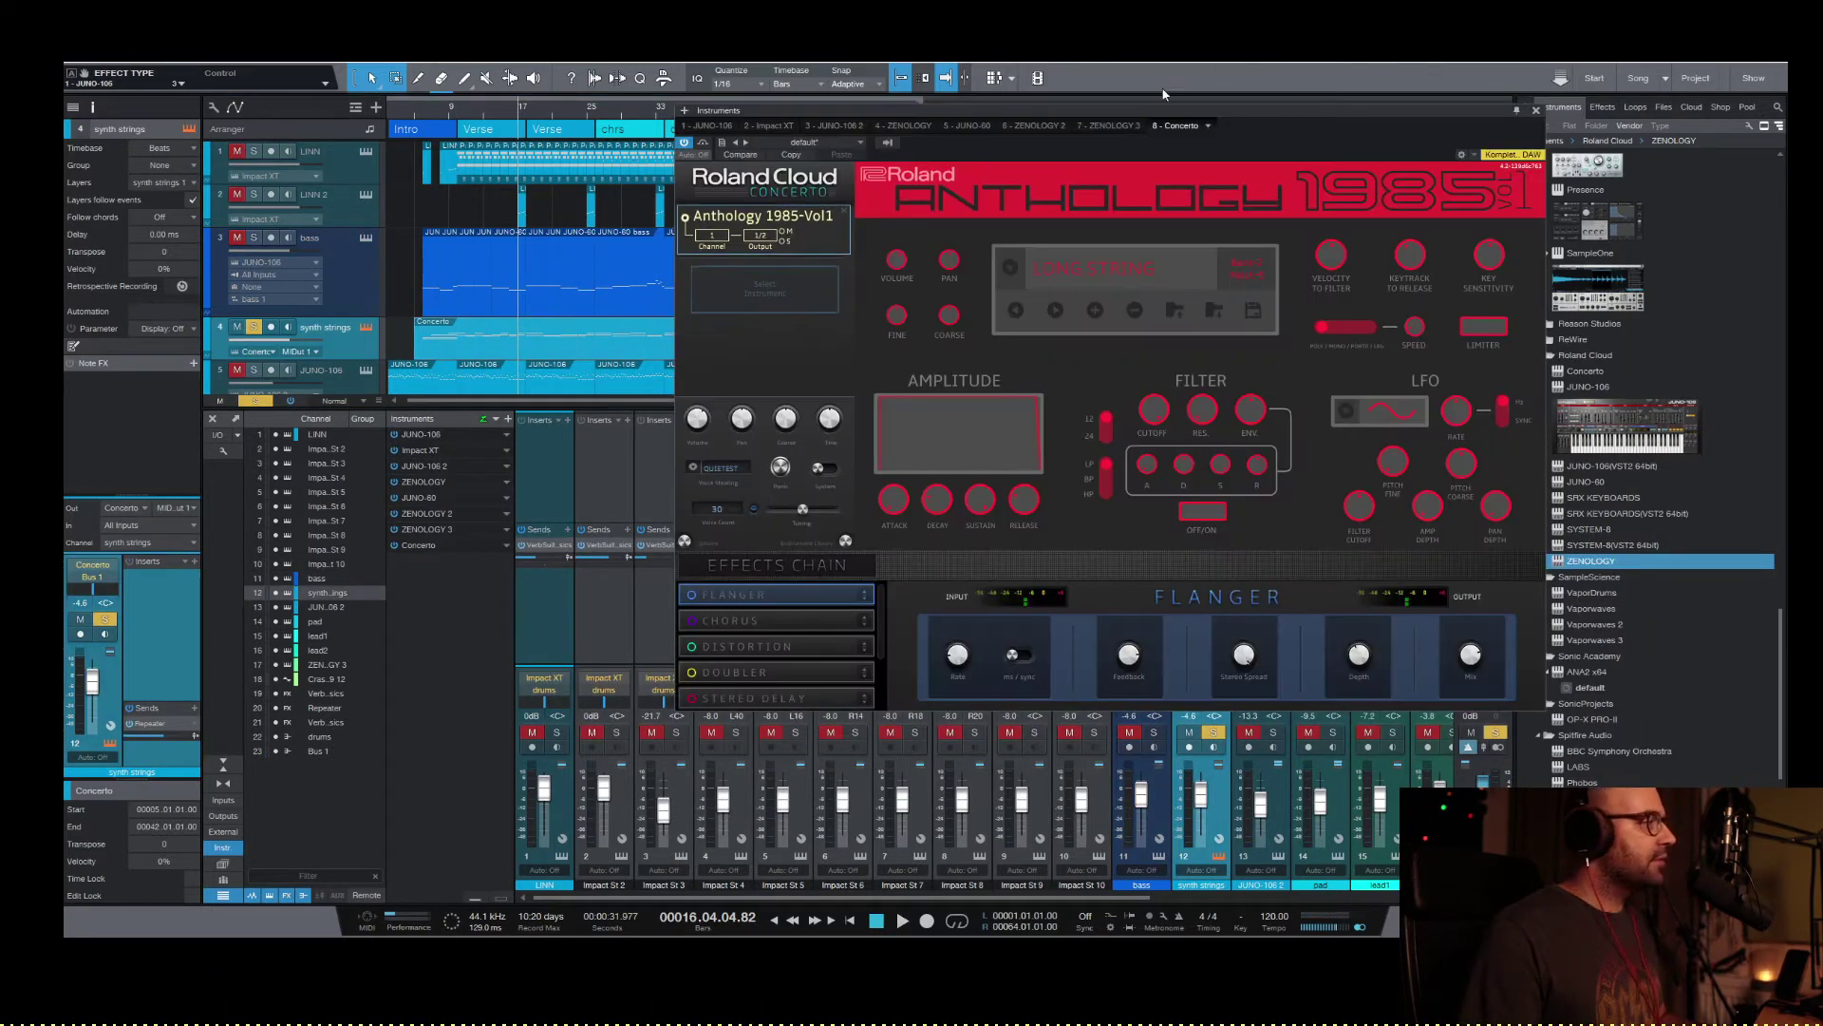
drag(1161, 110, 932, 176)
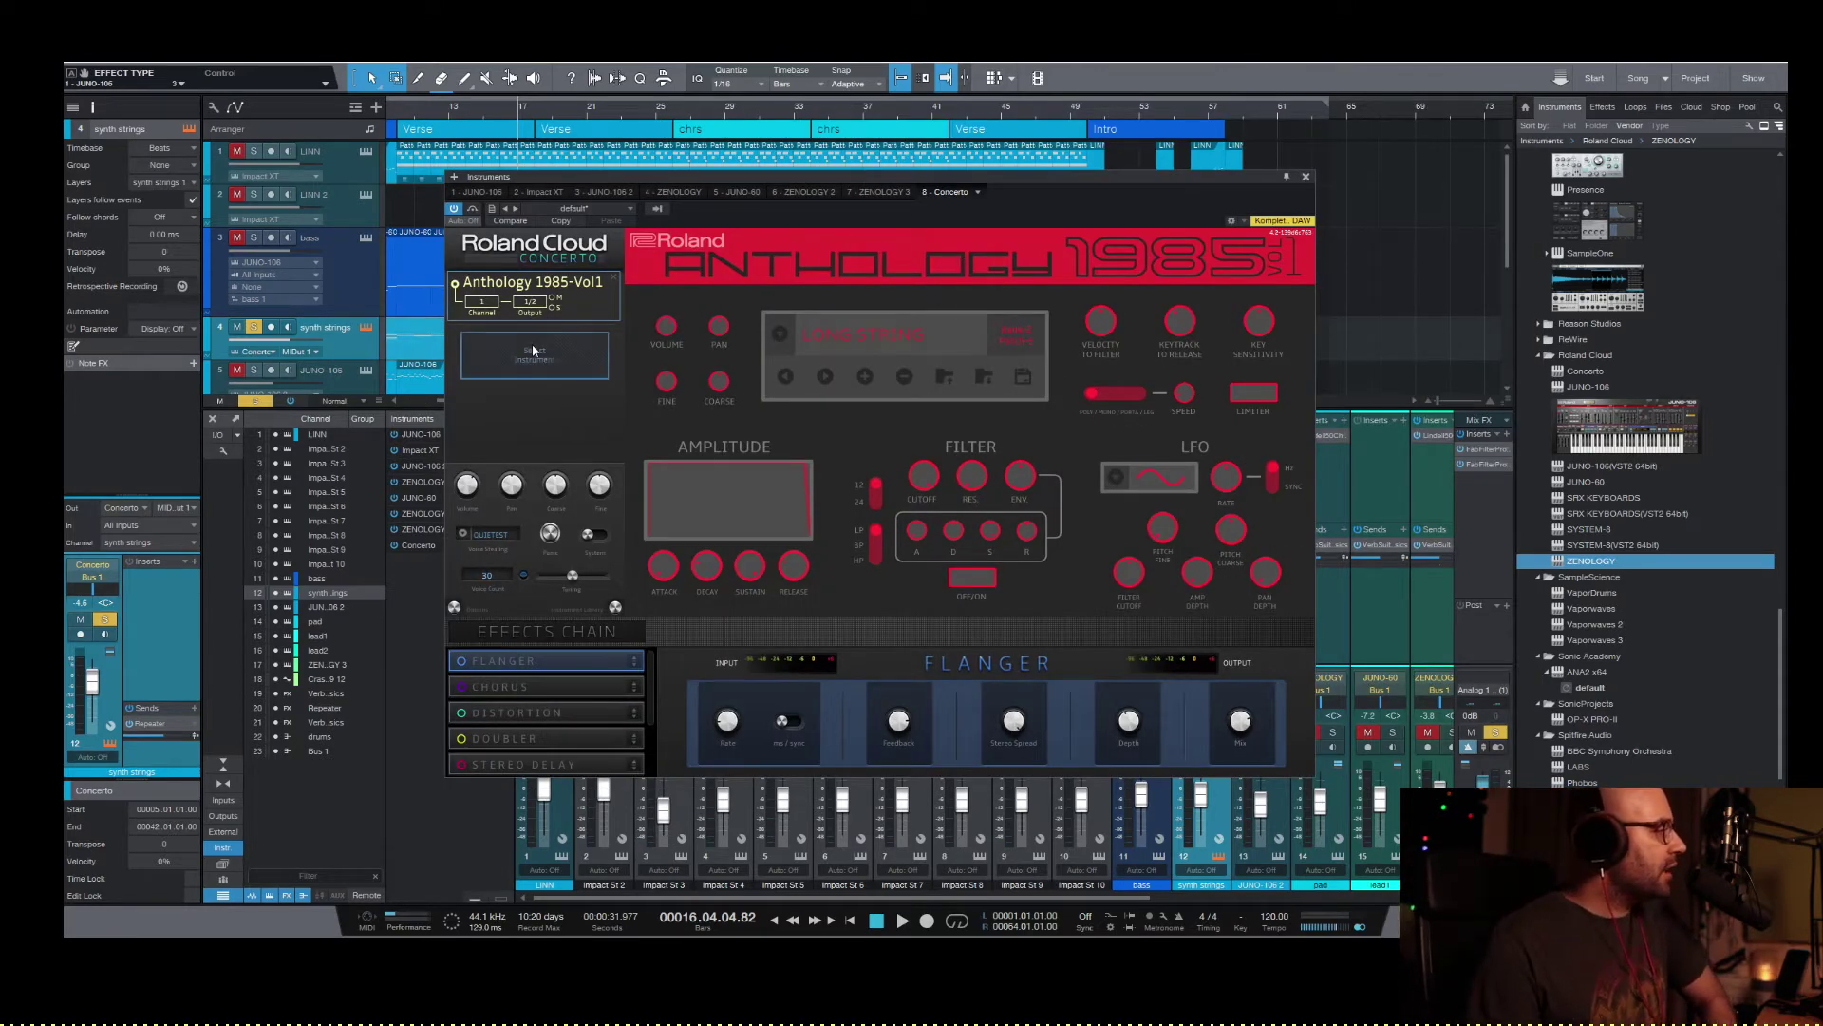
- Load Anthology 1986 into Concerto's empty slot and look through its patch list, leaving the current patch selected
click(583, 353)
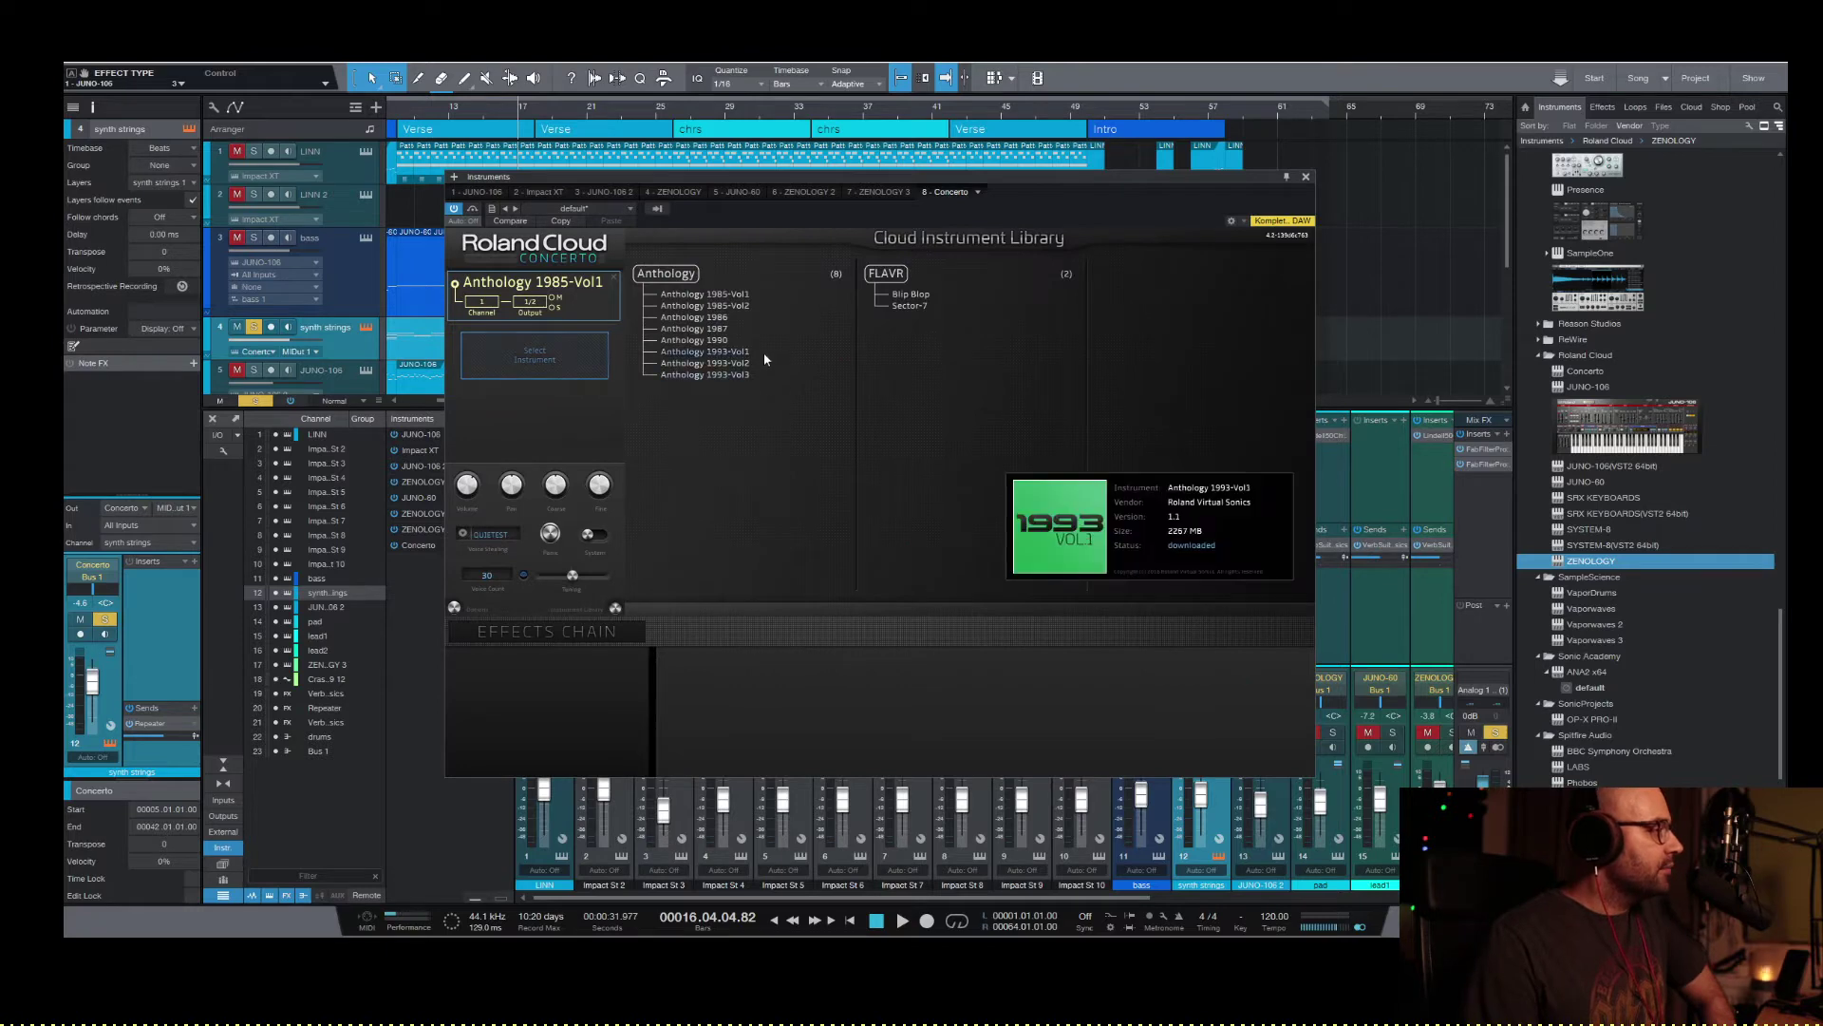
double_click(714, 317)
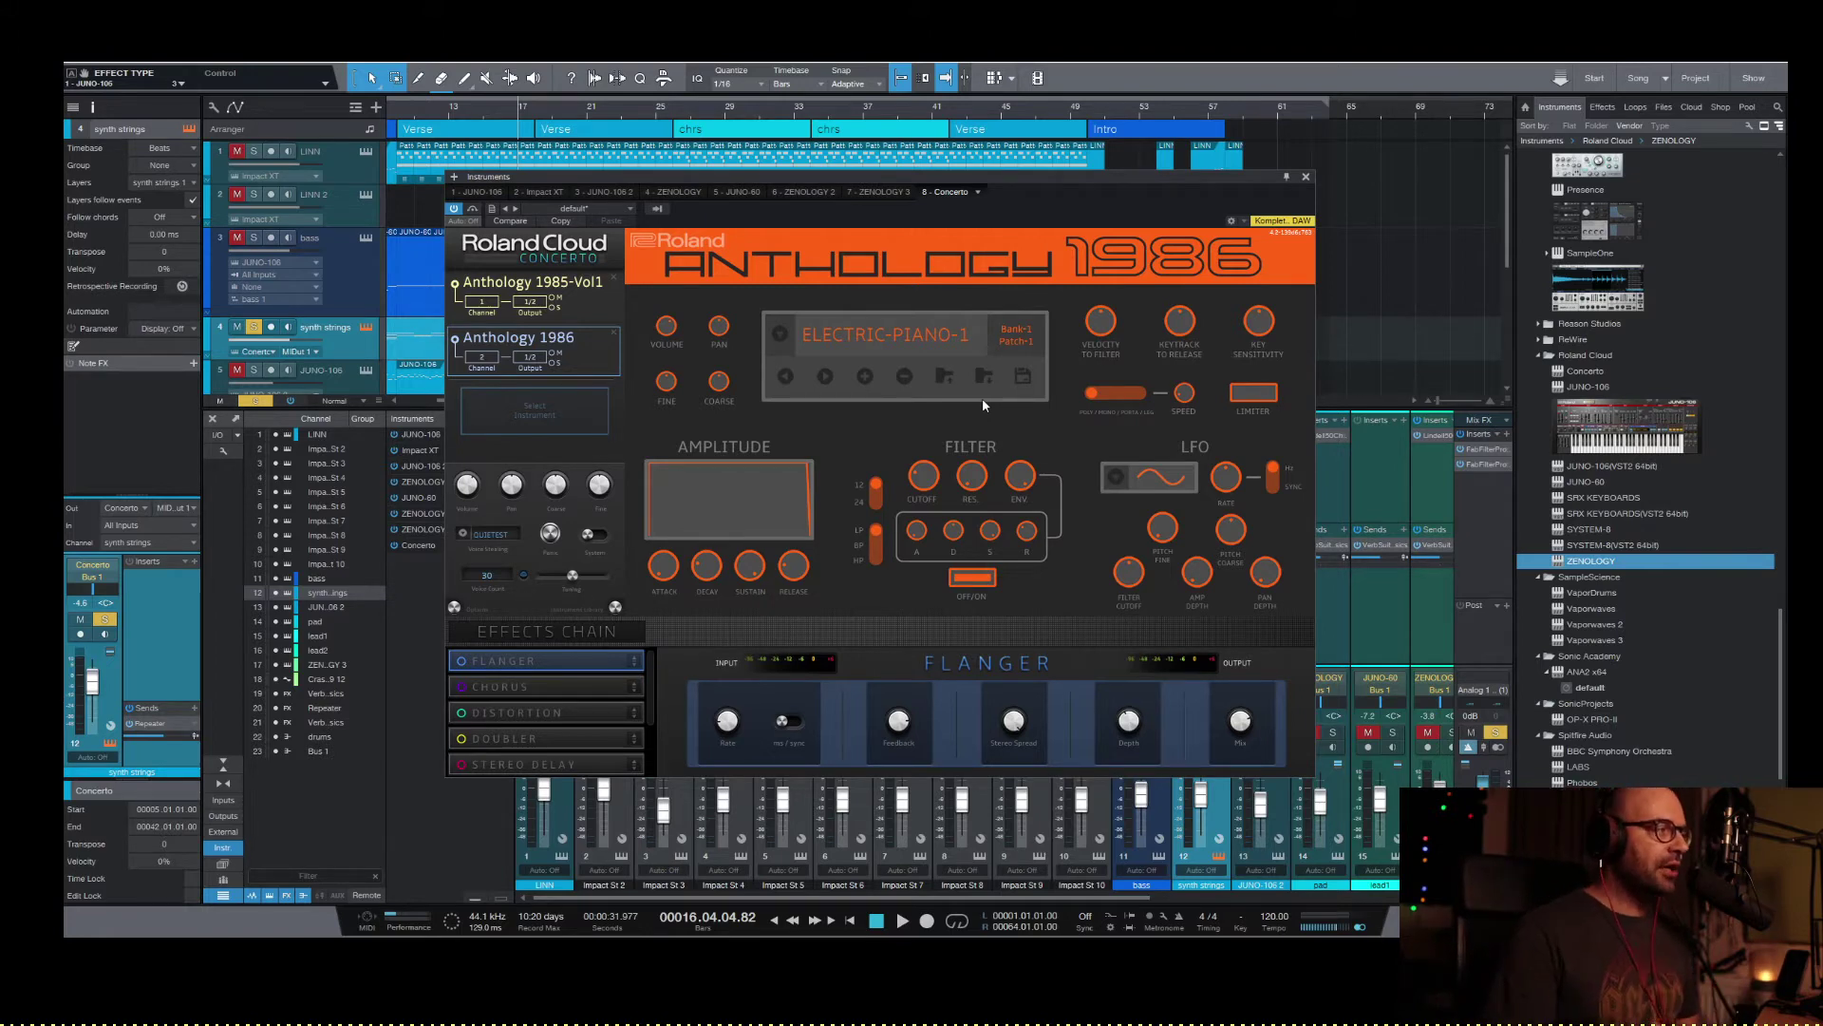
click(934, 336)
scroll(874, 513, down, 10)
scroll(883, 495, down, 2)
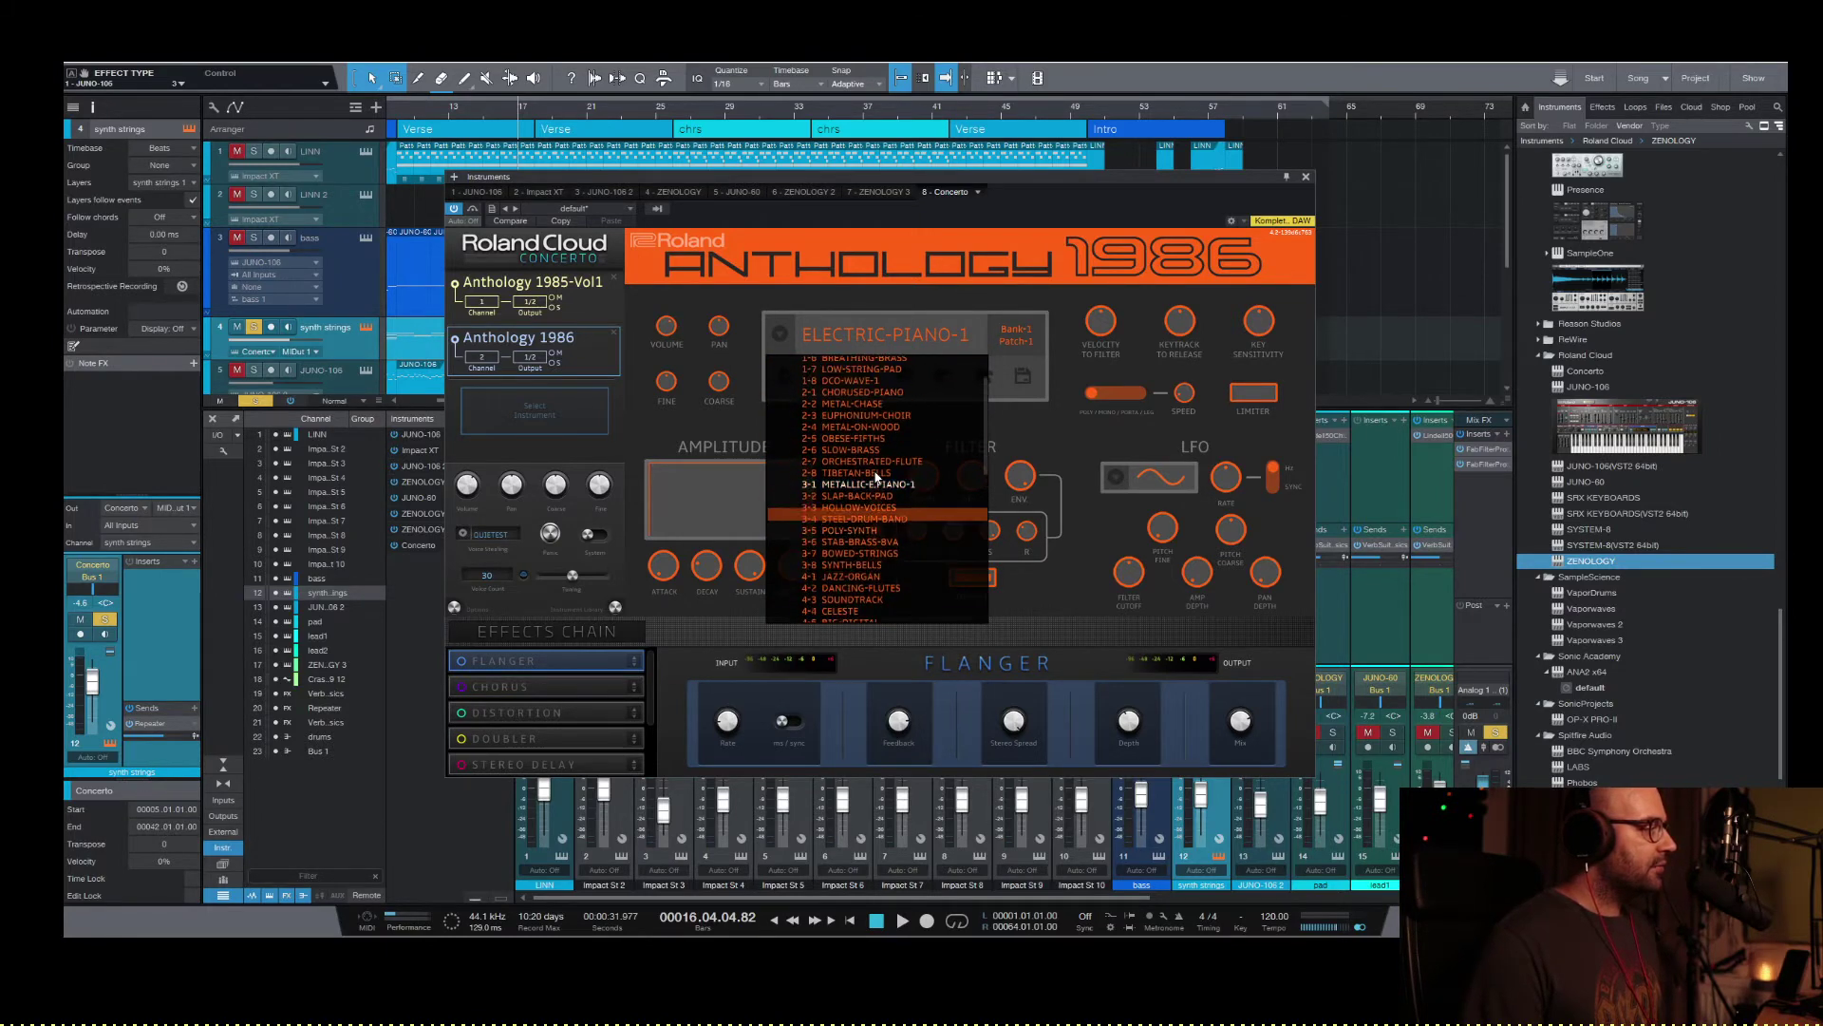
scroll(841, 617, up, 12)
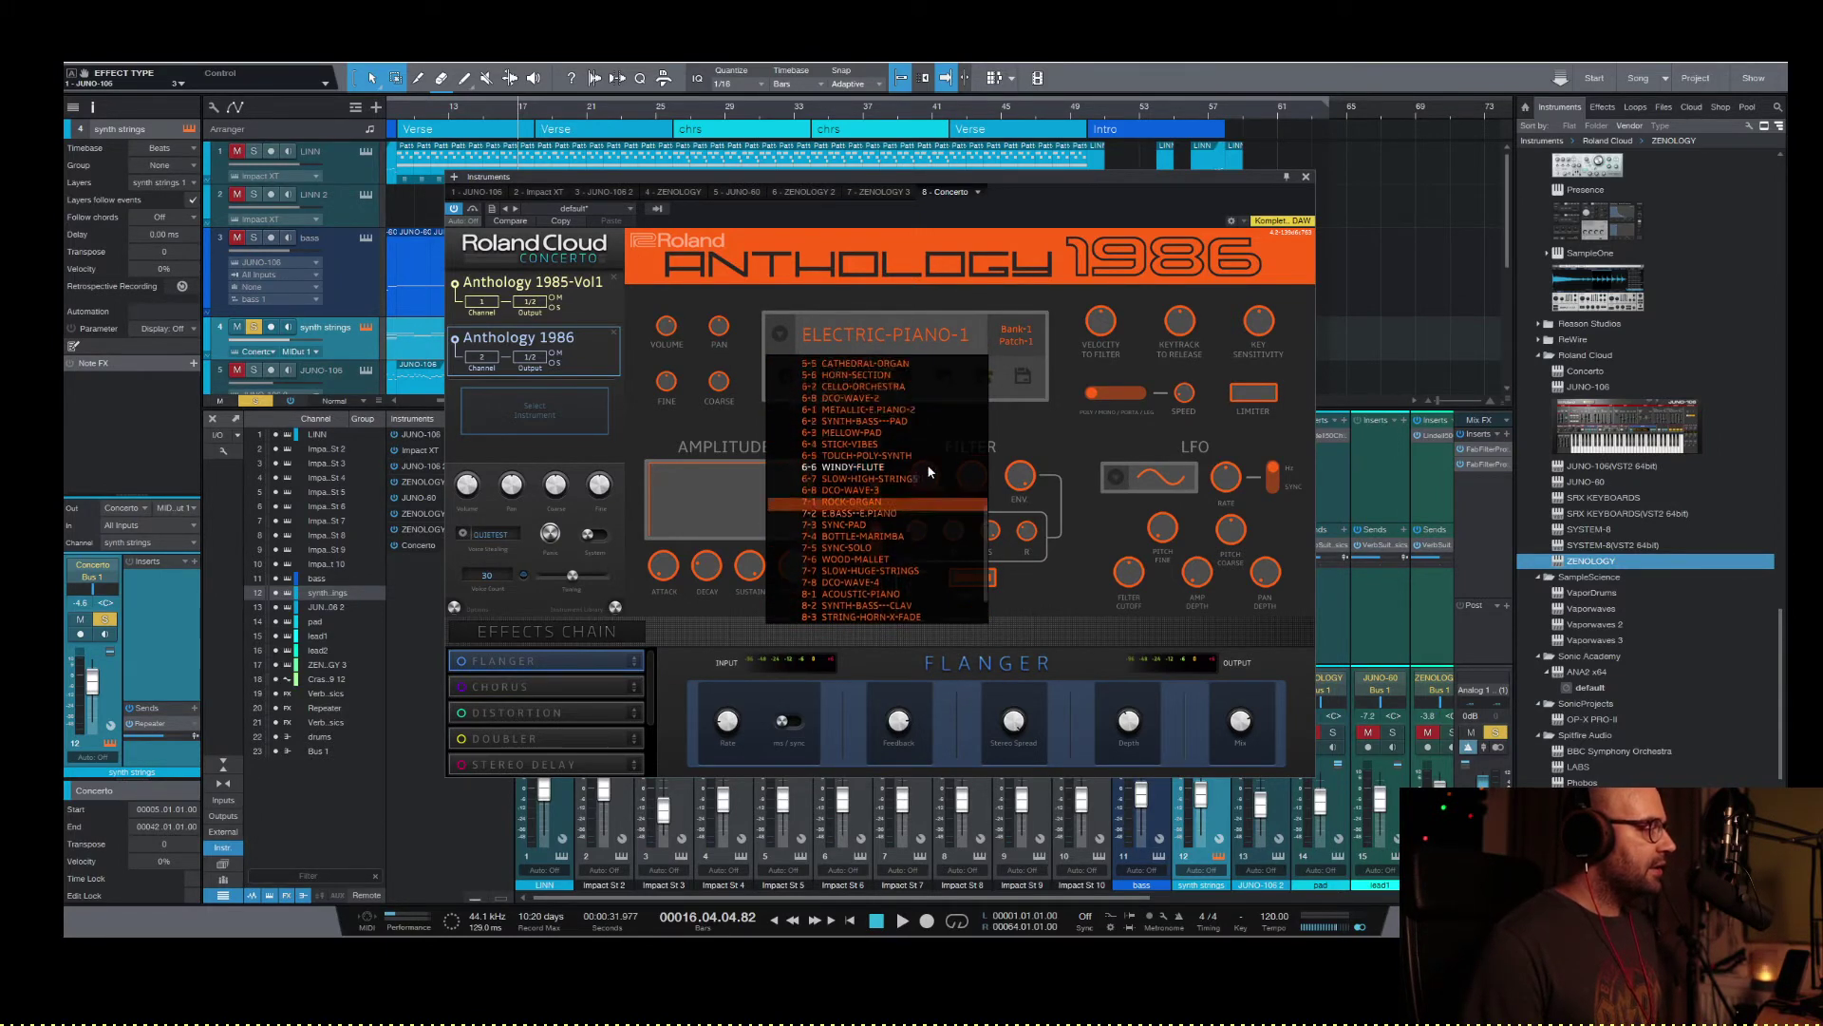
click(971, 281)
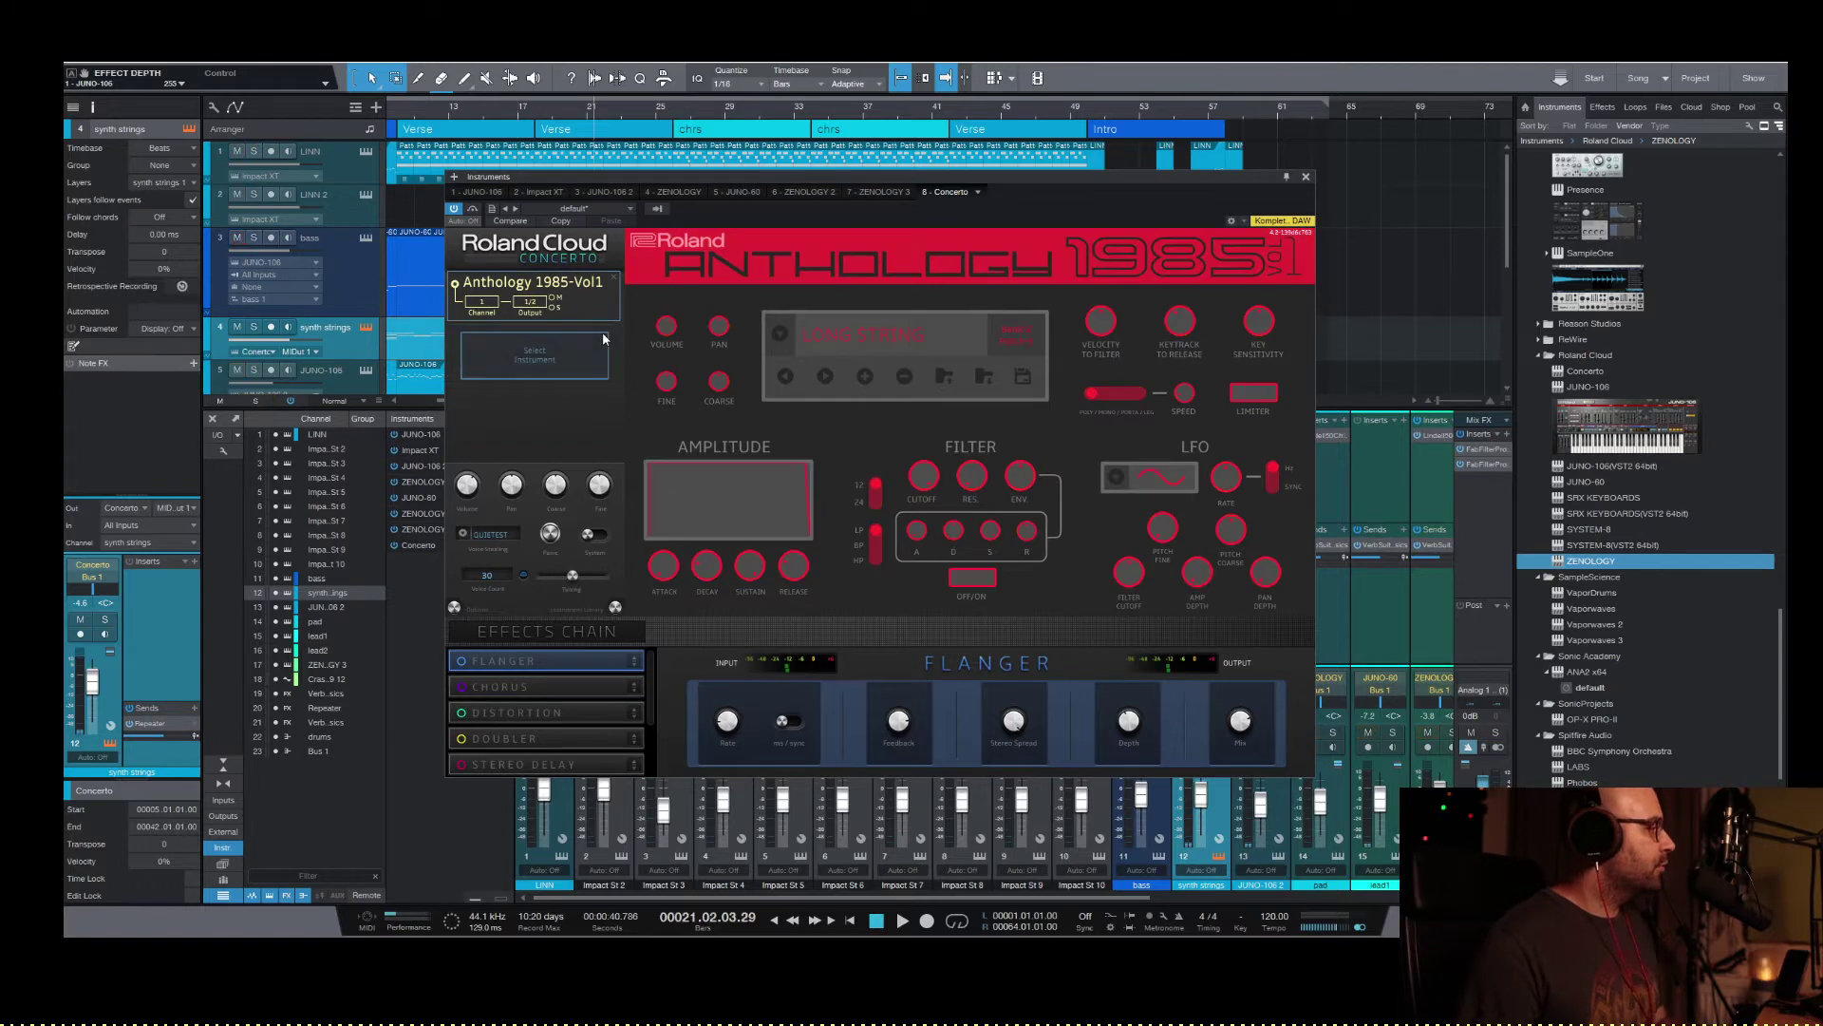
- Solo the synth strings track, play it, close the Concerto instrument, and stop playback
click(253, 327)
key(space)
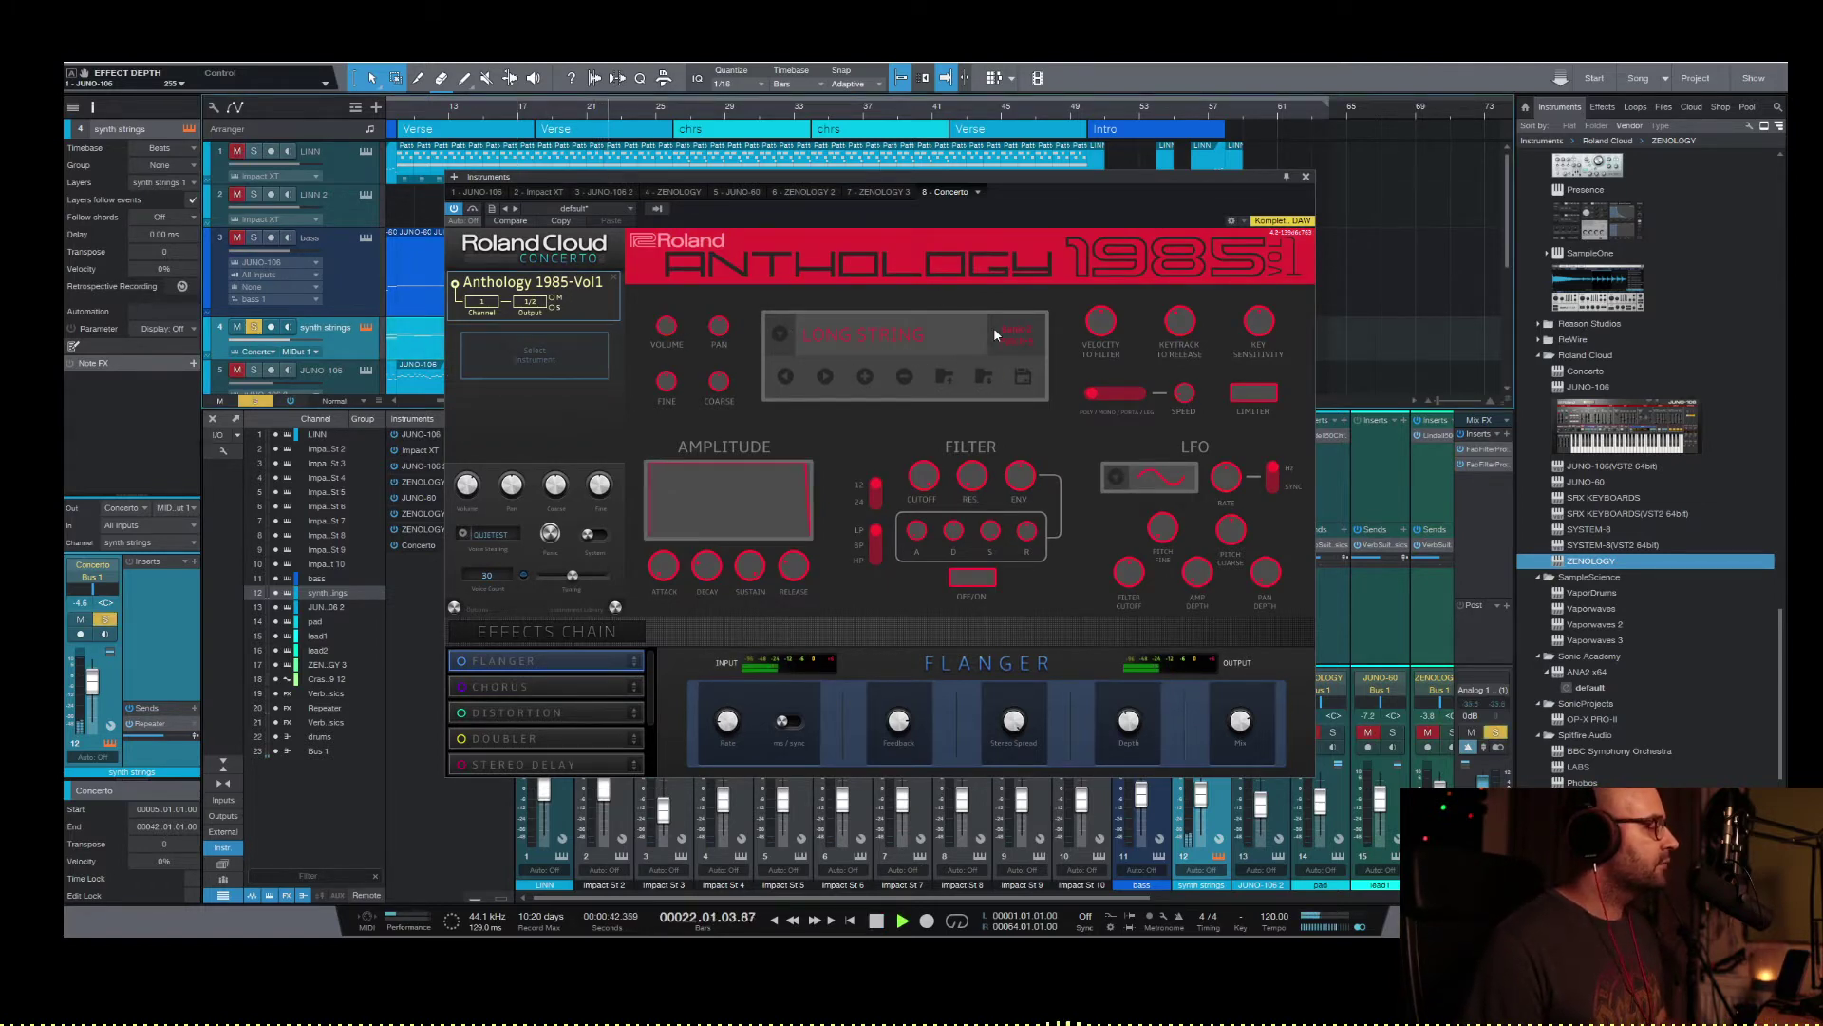
click(1307, 177)
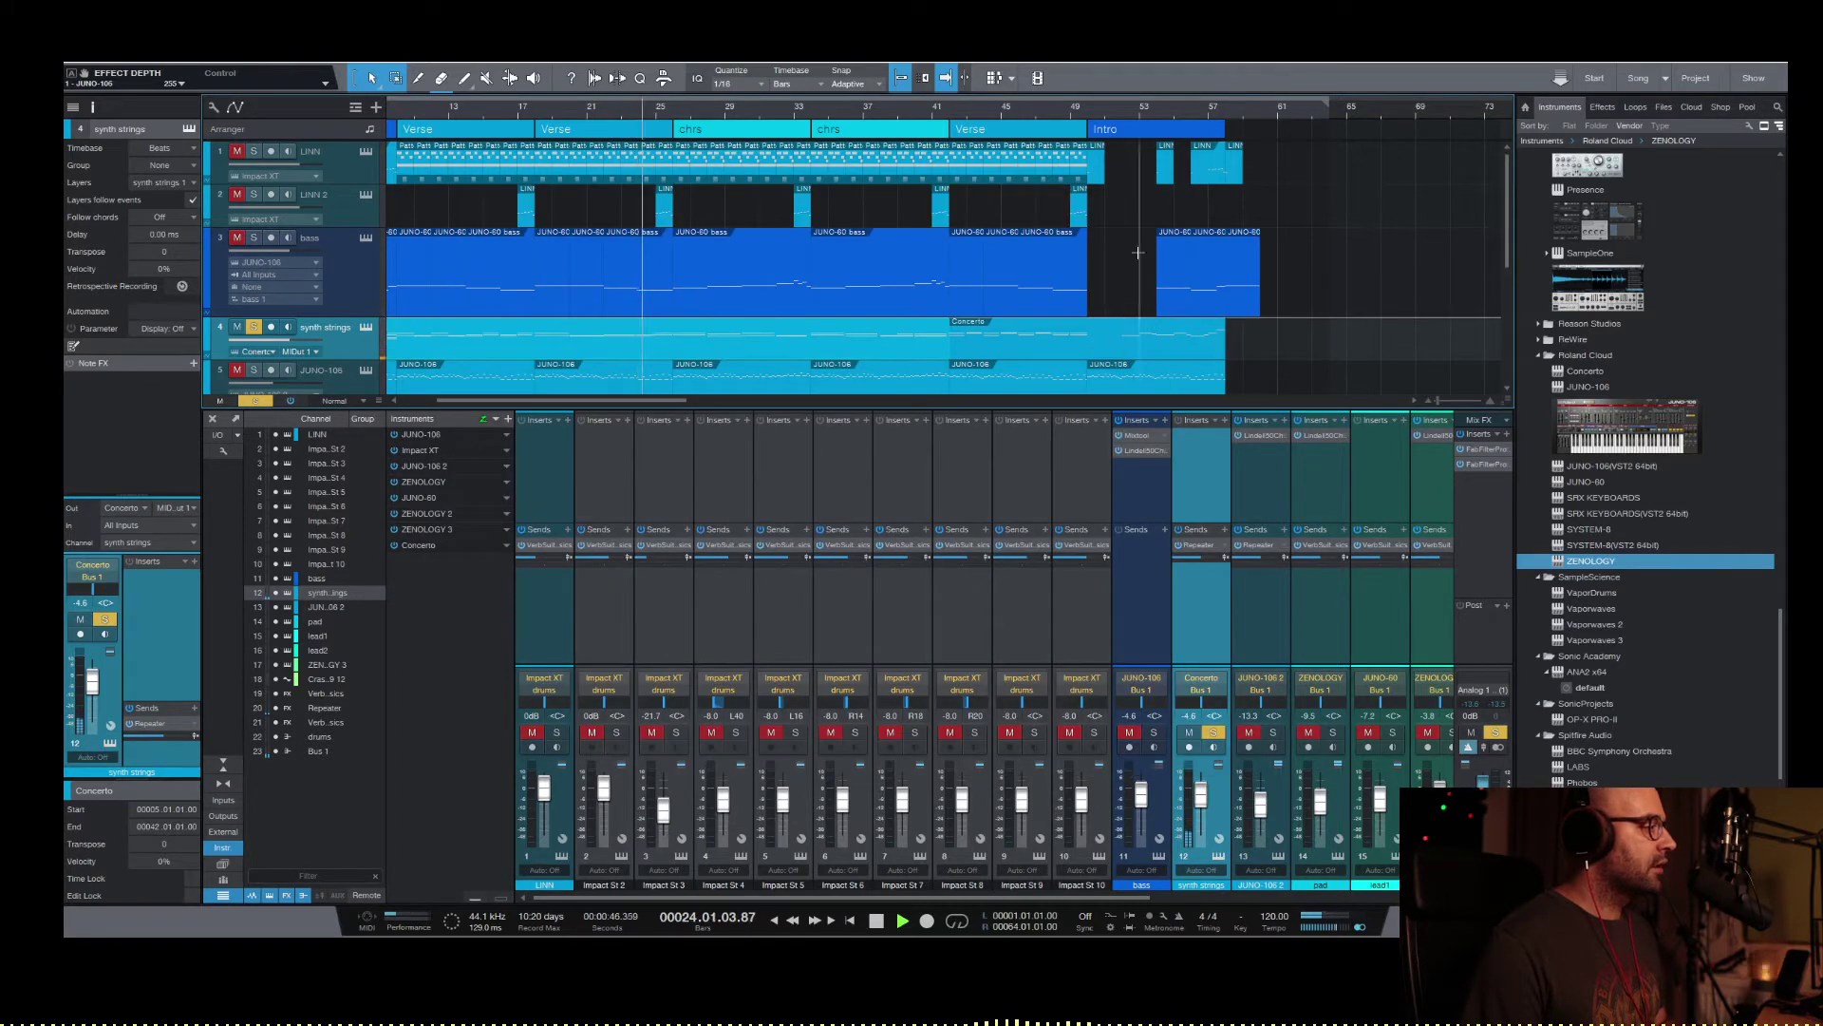
key(space)
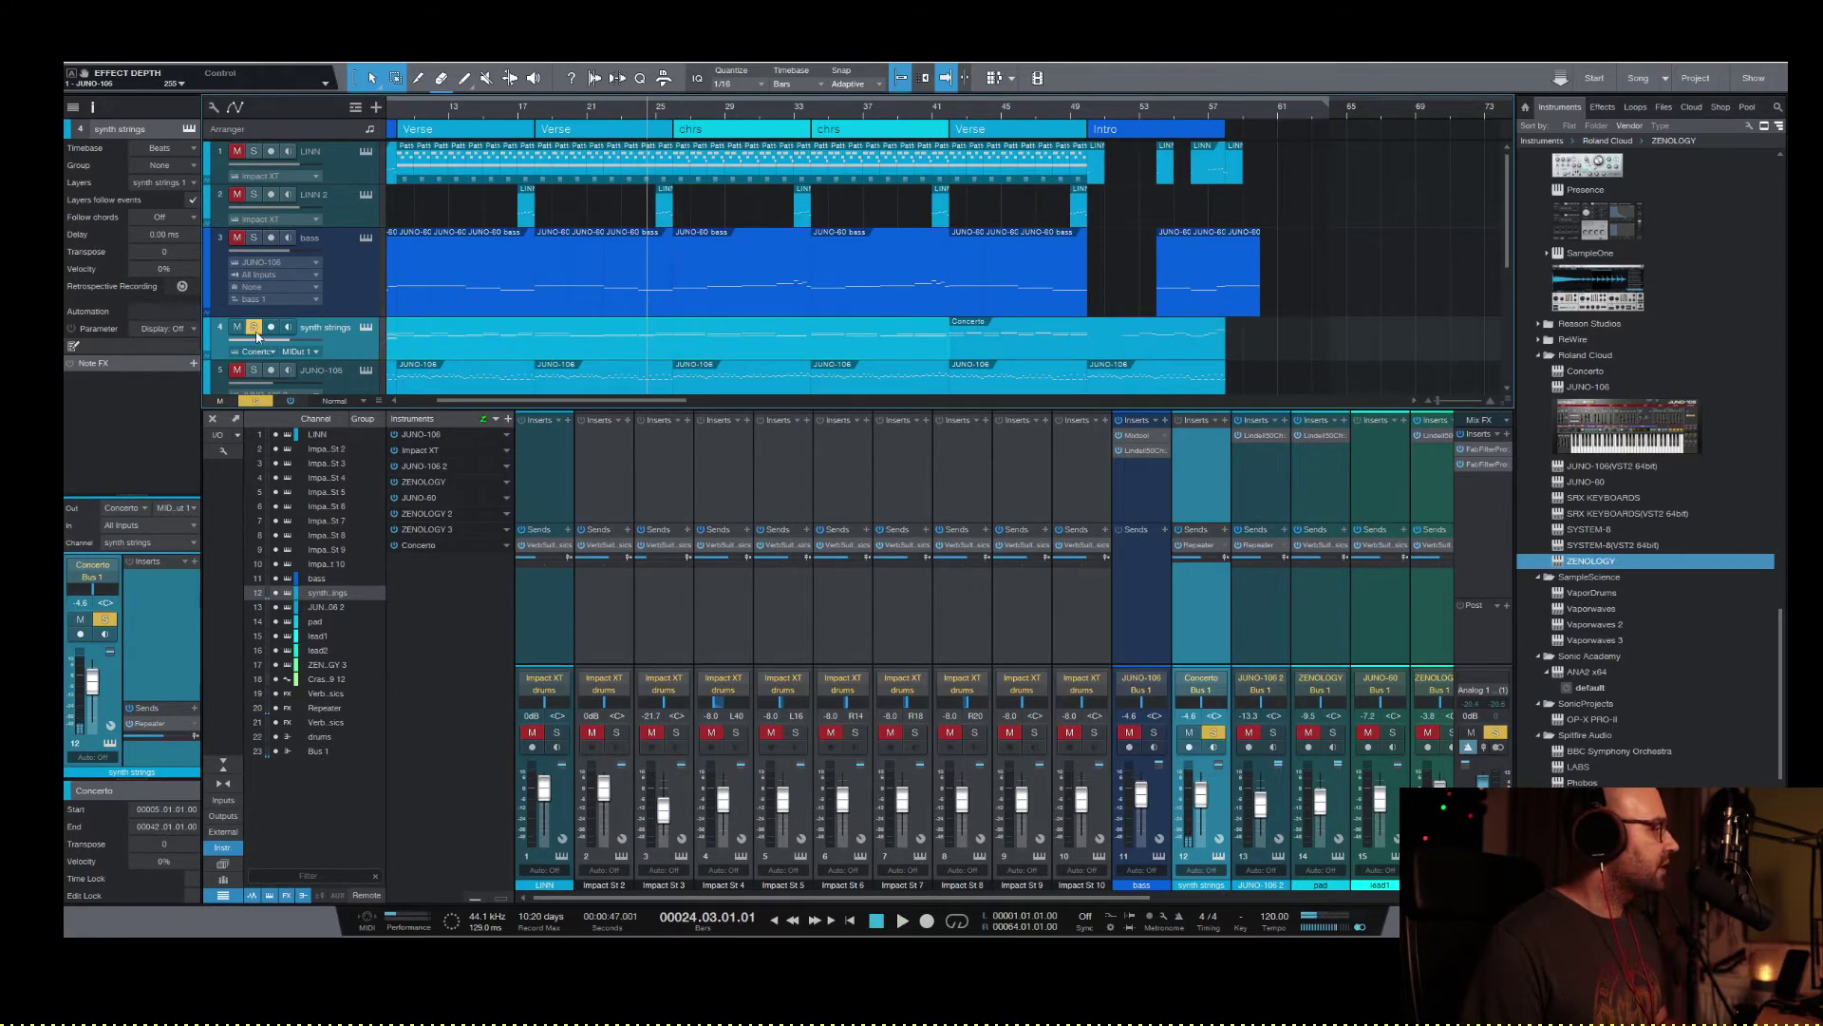
- Switch the solo from the synth strings to the JUNO-106 track and play from bar 10
click(255, 327)
scroll(285, 284, down, 4)
click(345, 211)
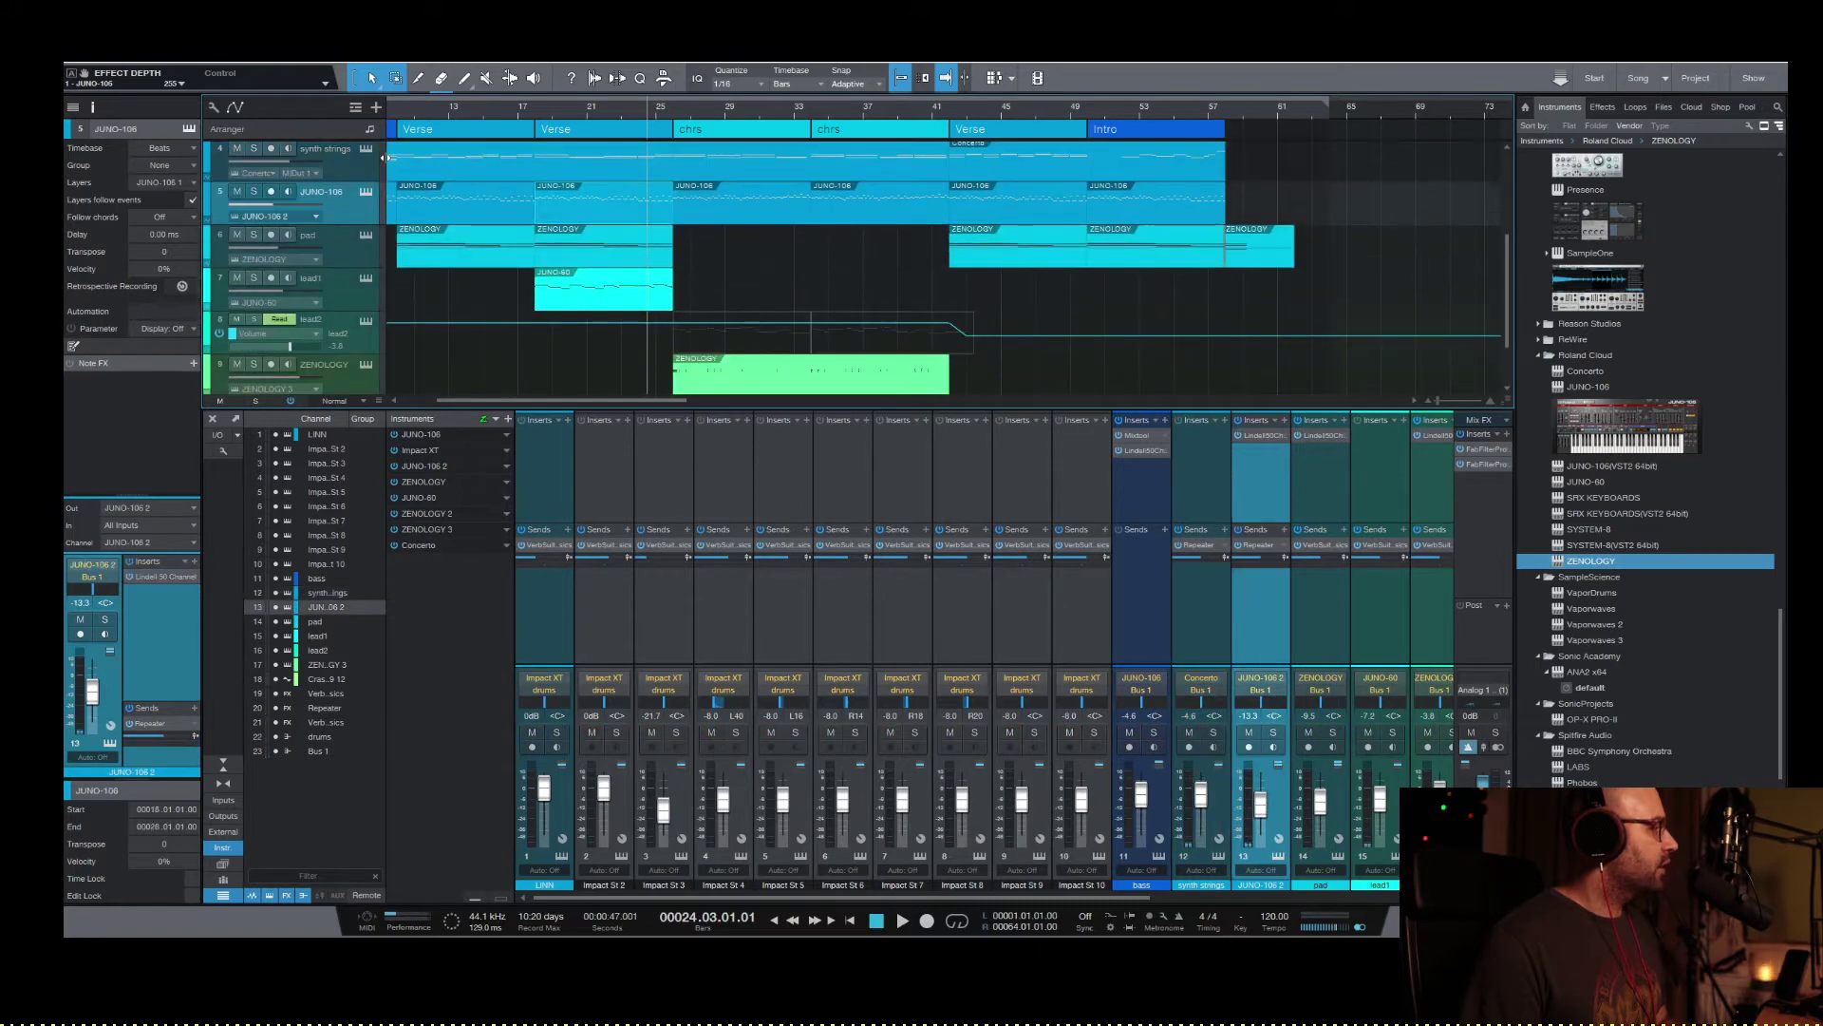
click(253, 192)
click(395, 112)
key(e)
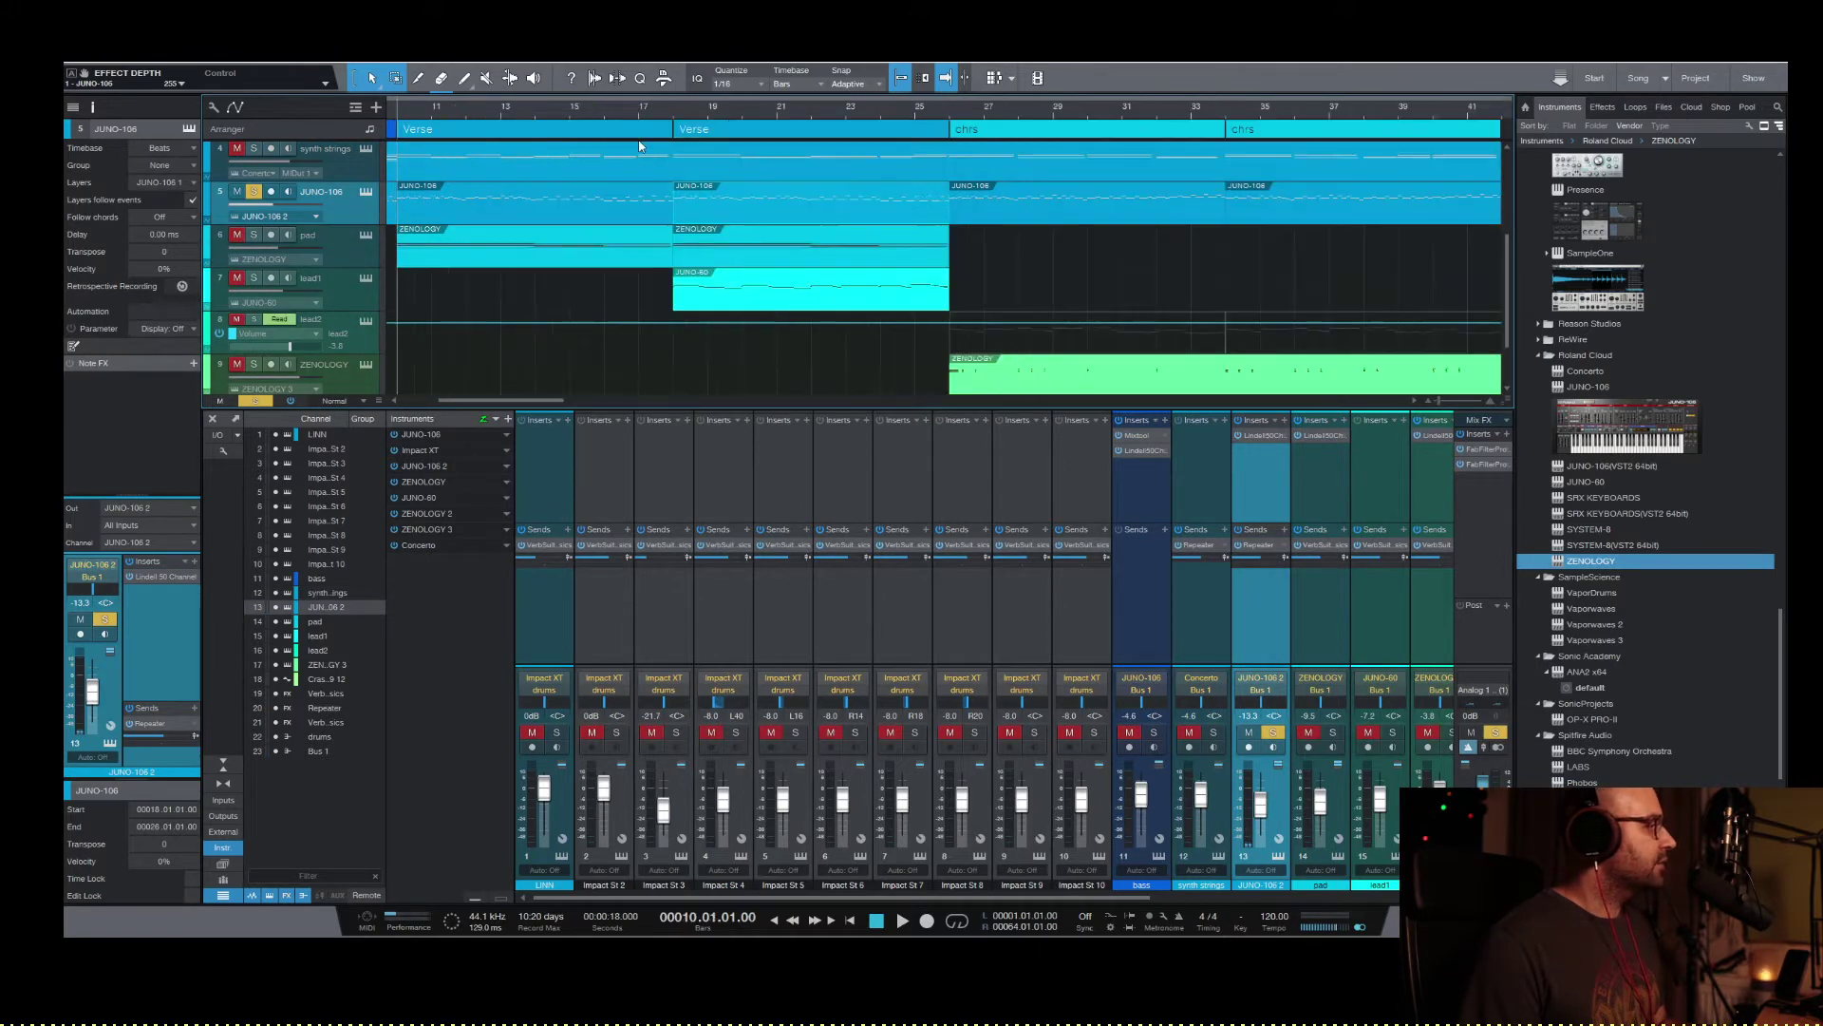
key(w)
key(space)
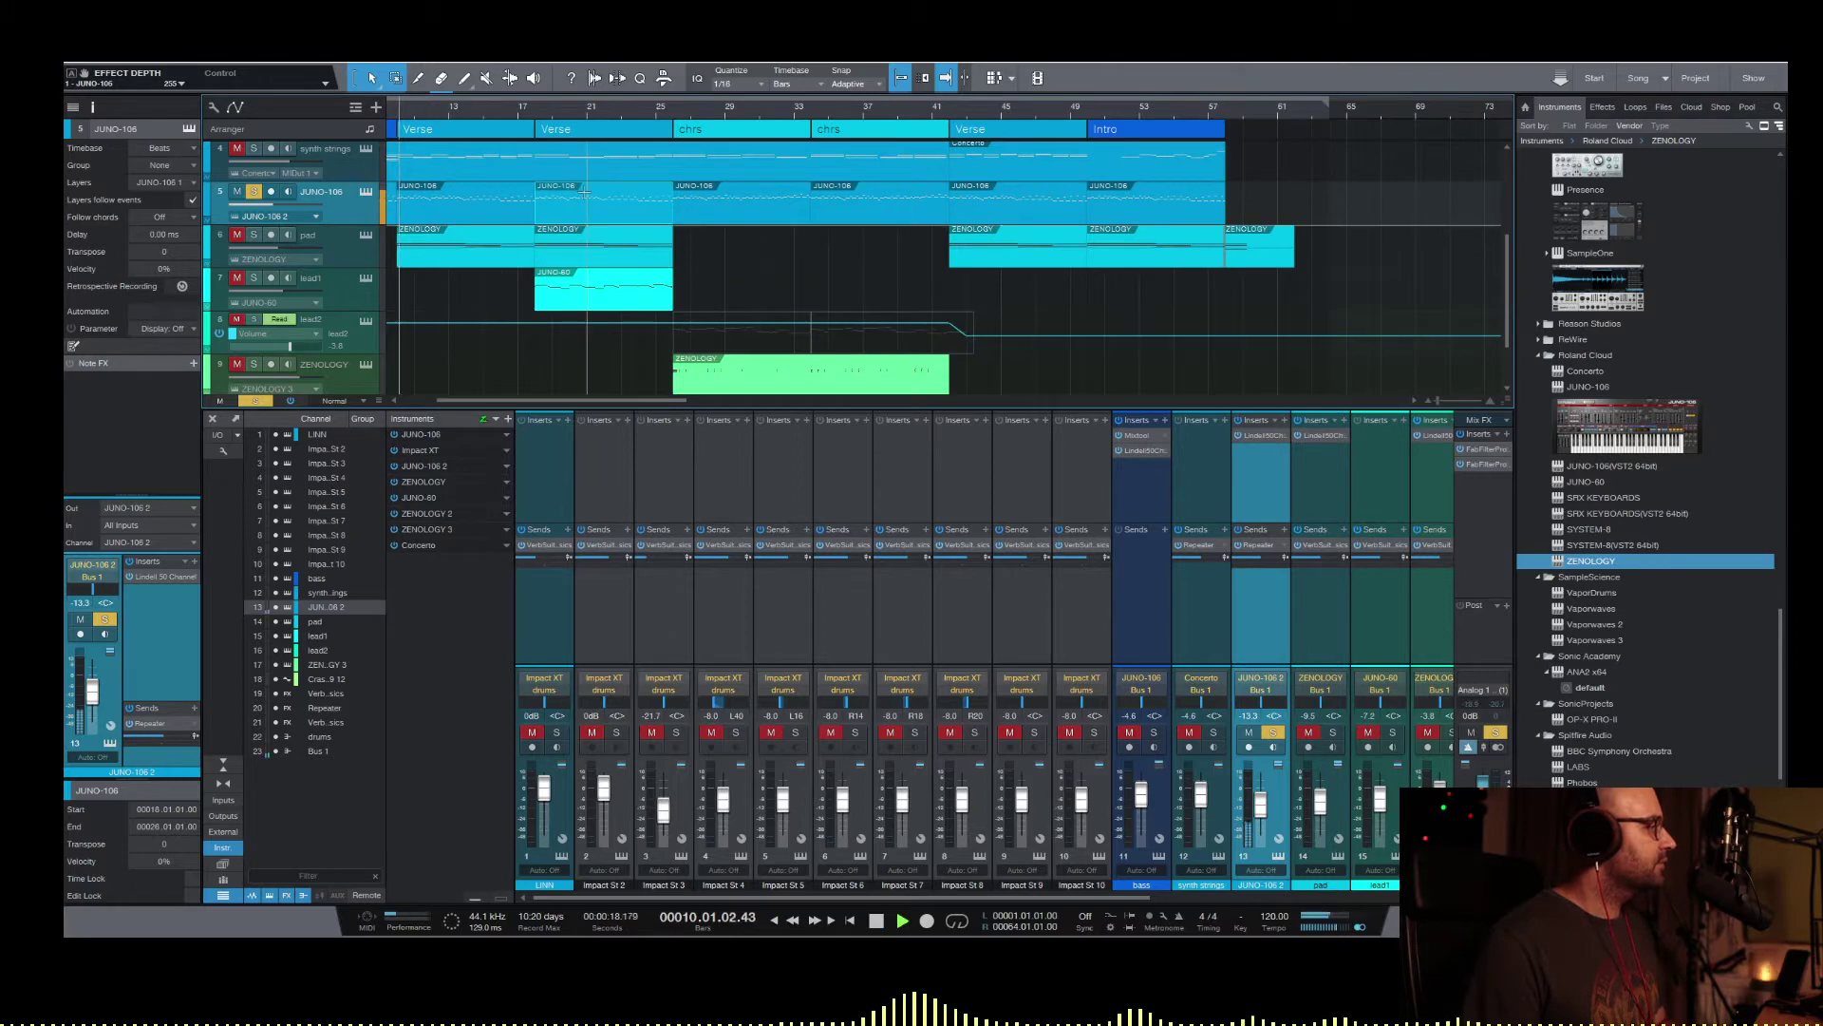
- View the JUNO-106 track's instrument during playback, then close it, stop playback and unsolo the track
click(366, 193)
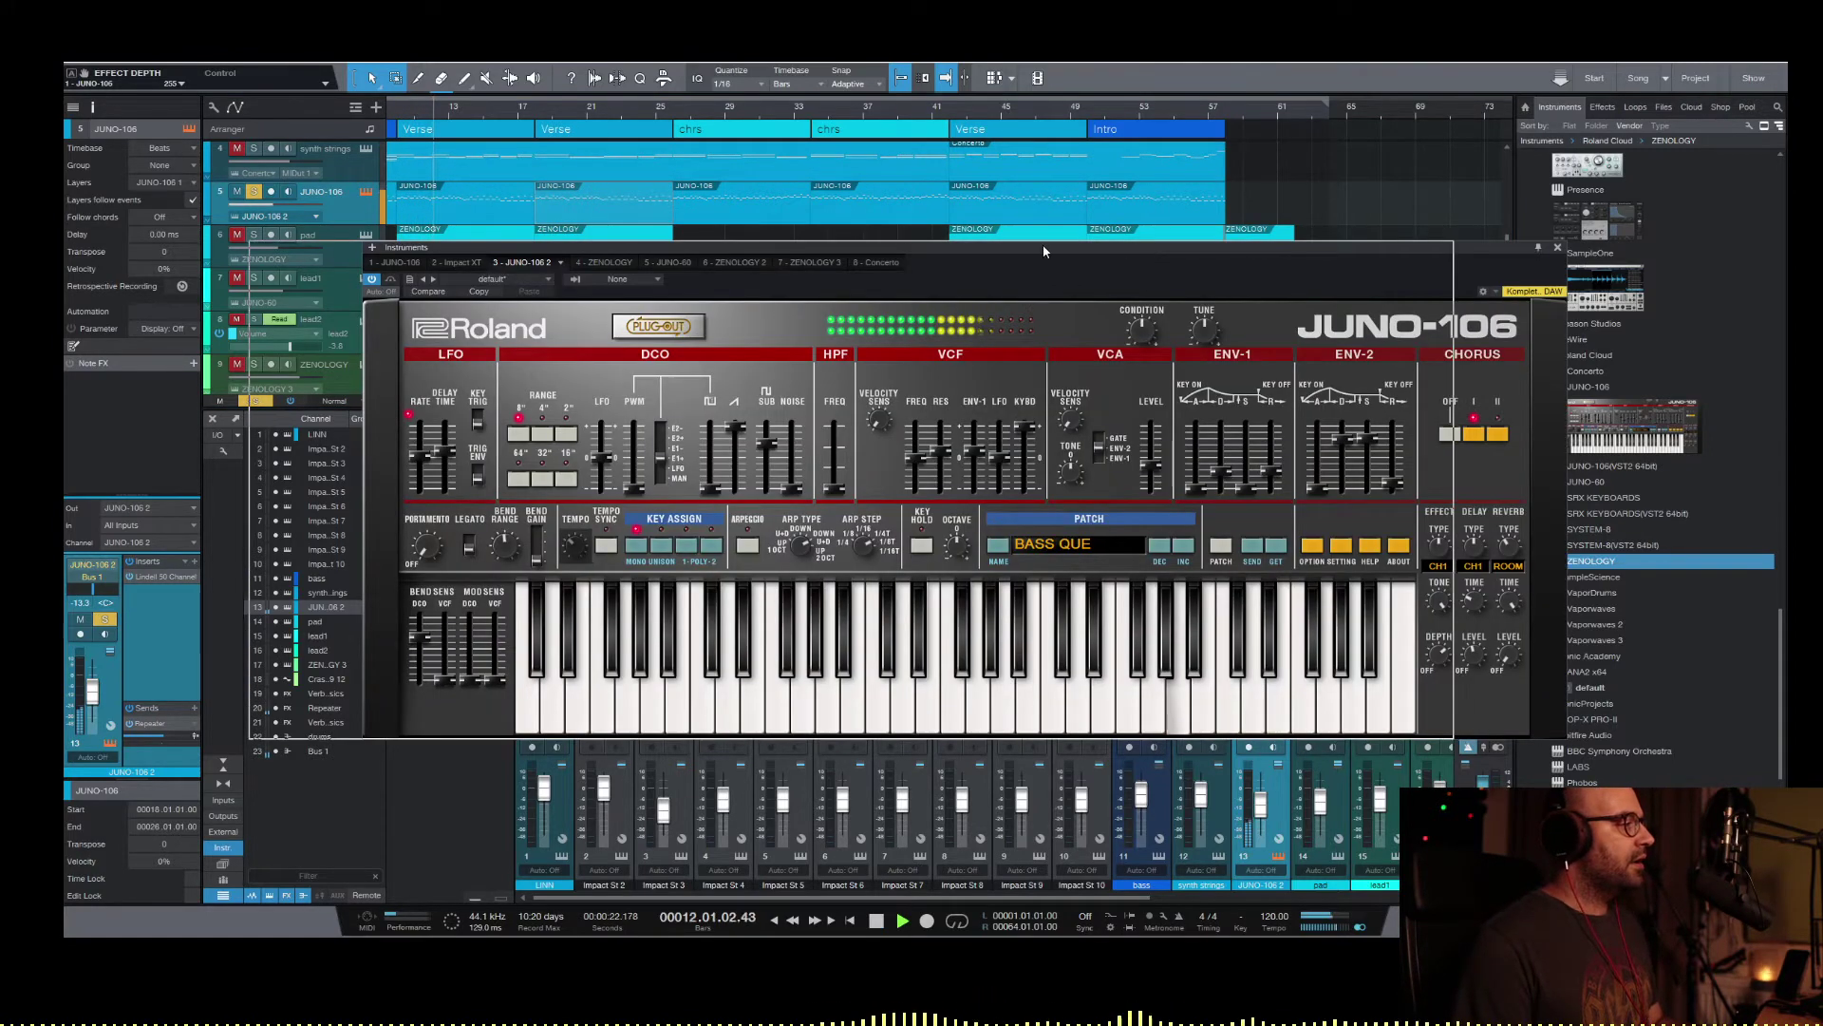
drag(1157, 259, 1042, 259)
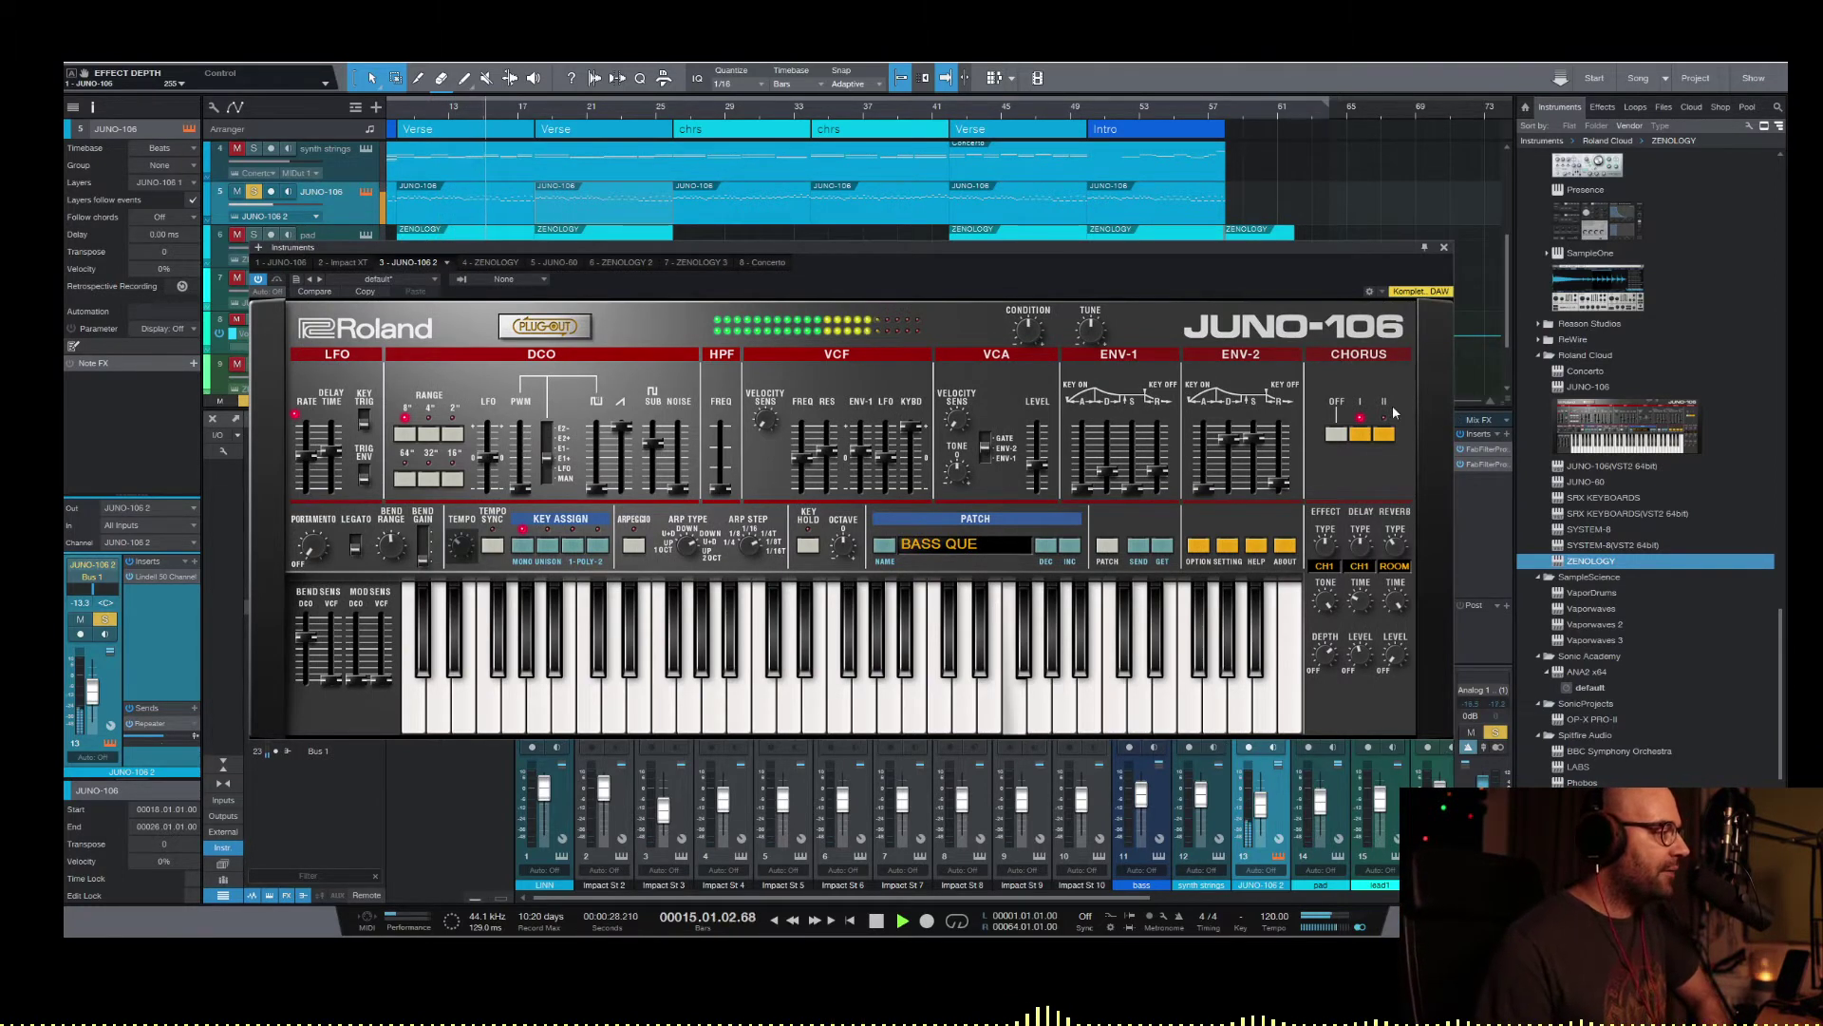
click(1443, 249)
key(space)
click(253, 191)
- Open the pad track's ZENOLOGY, switch its JUNO-106 Chorus effect off and back on, and hide the effects section
click(349, 253)
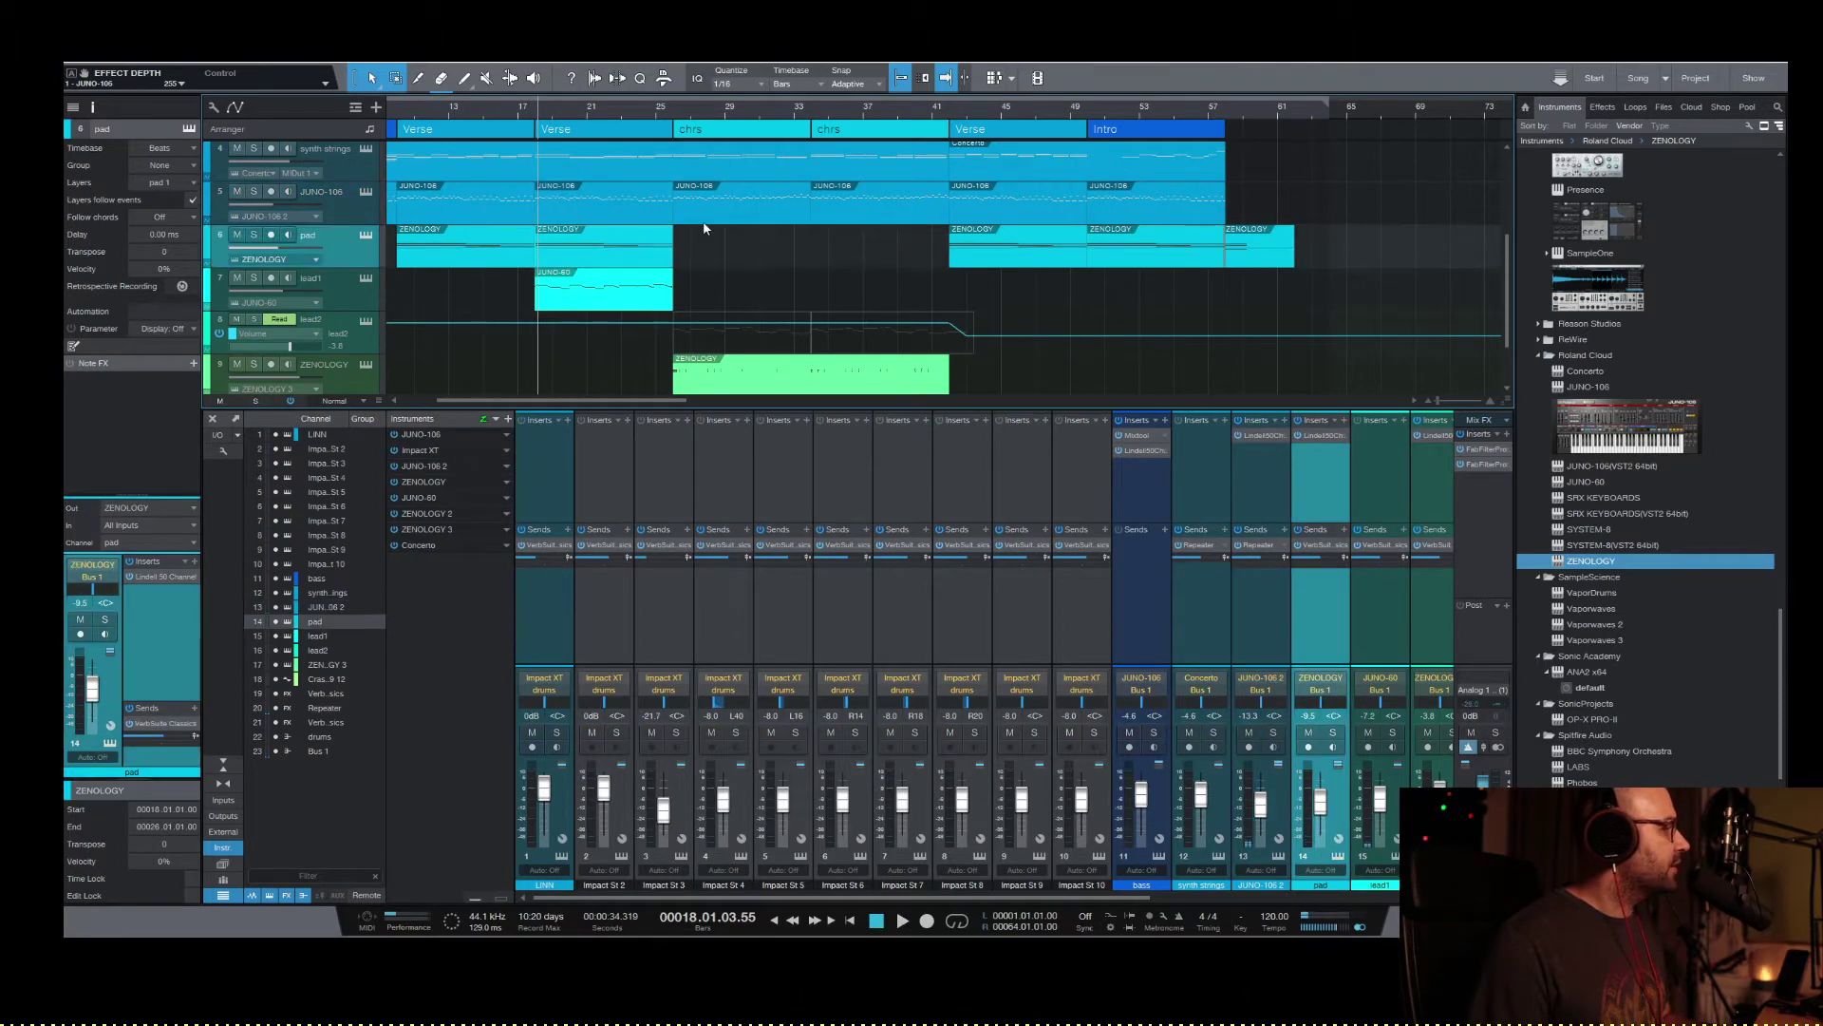
click(521, 116)
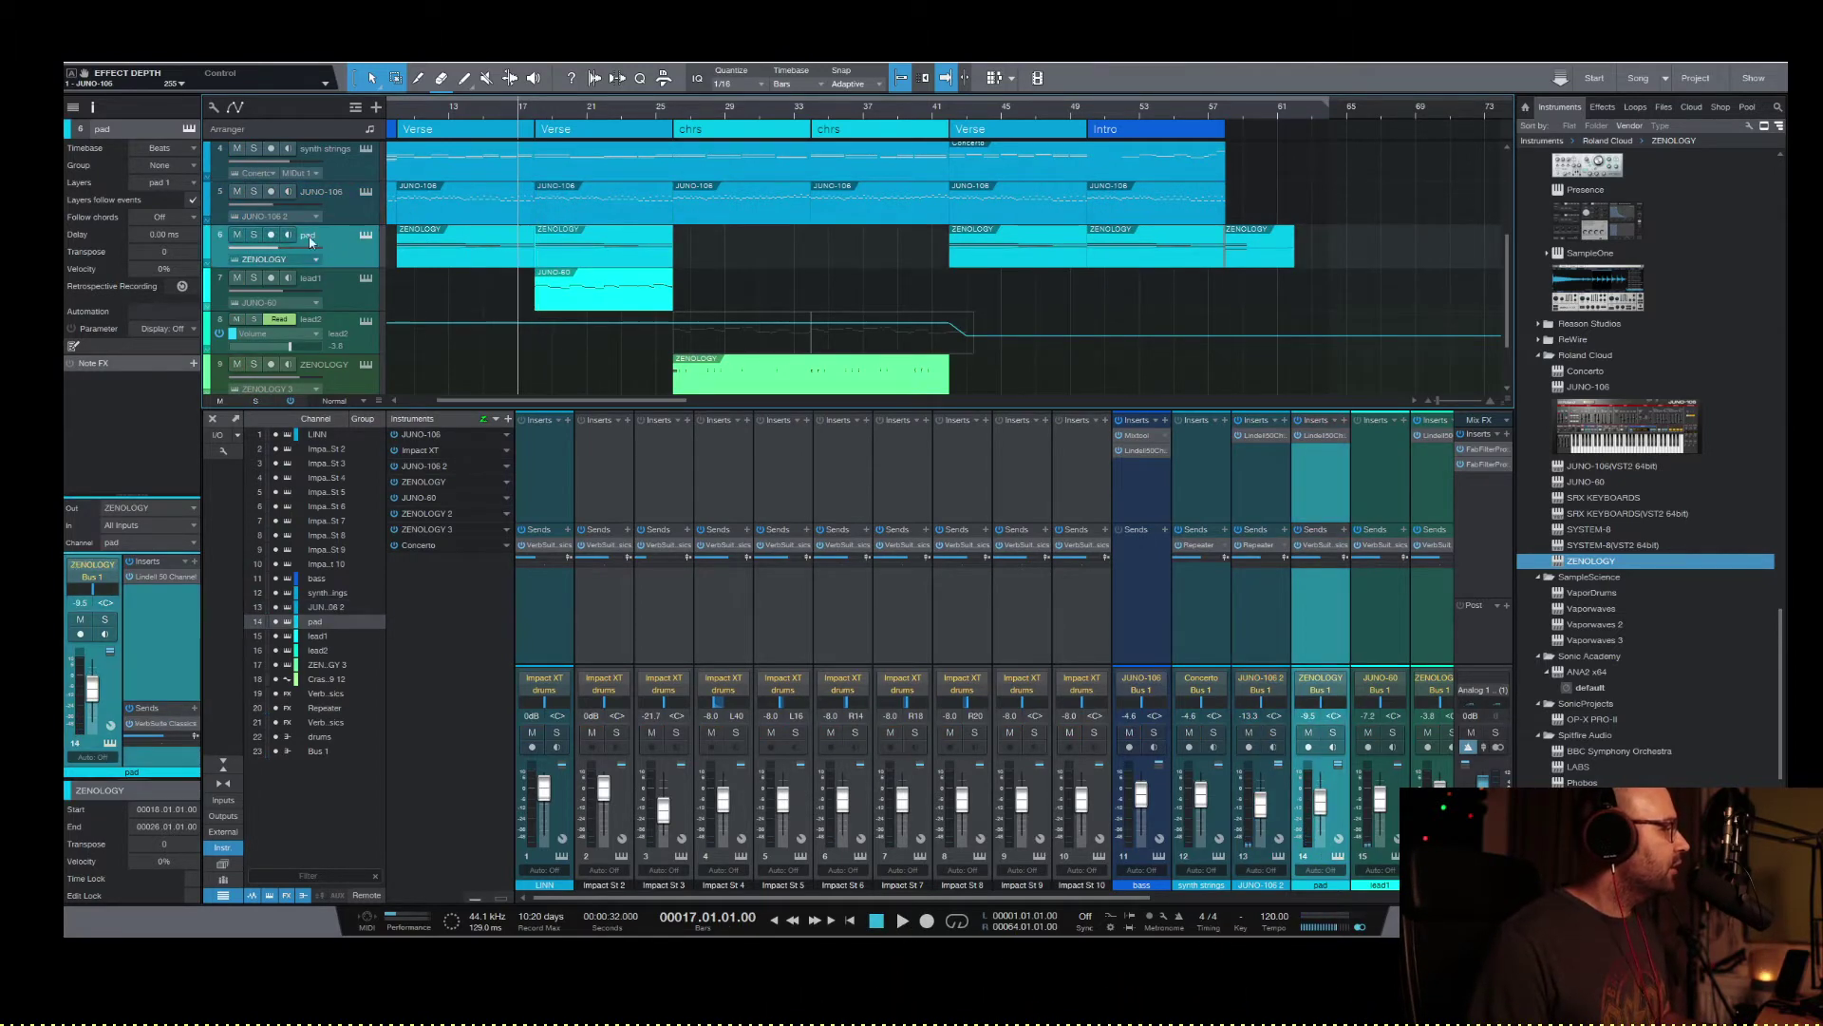
click(366, 237)
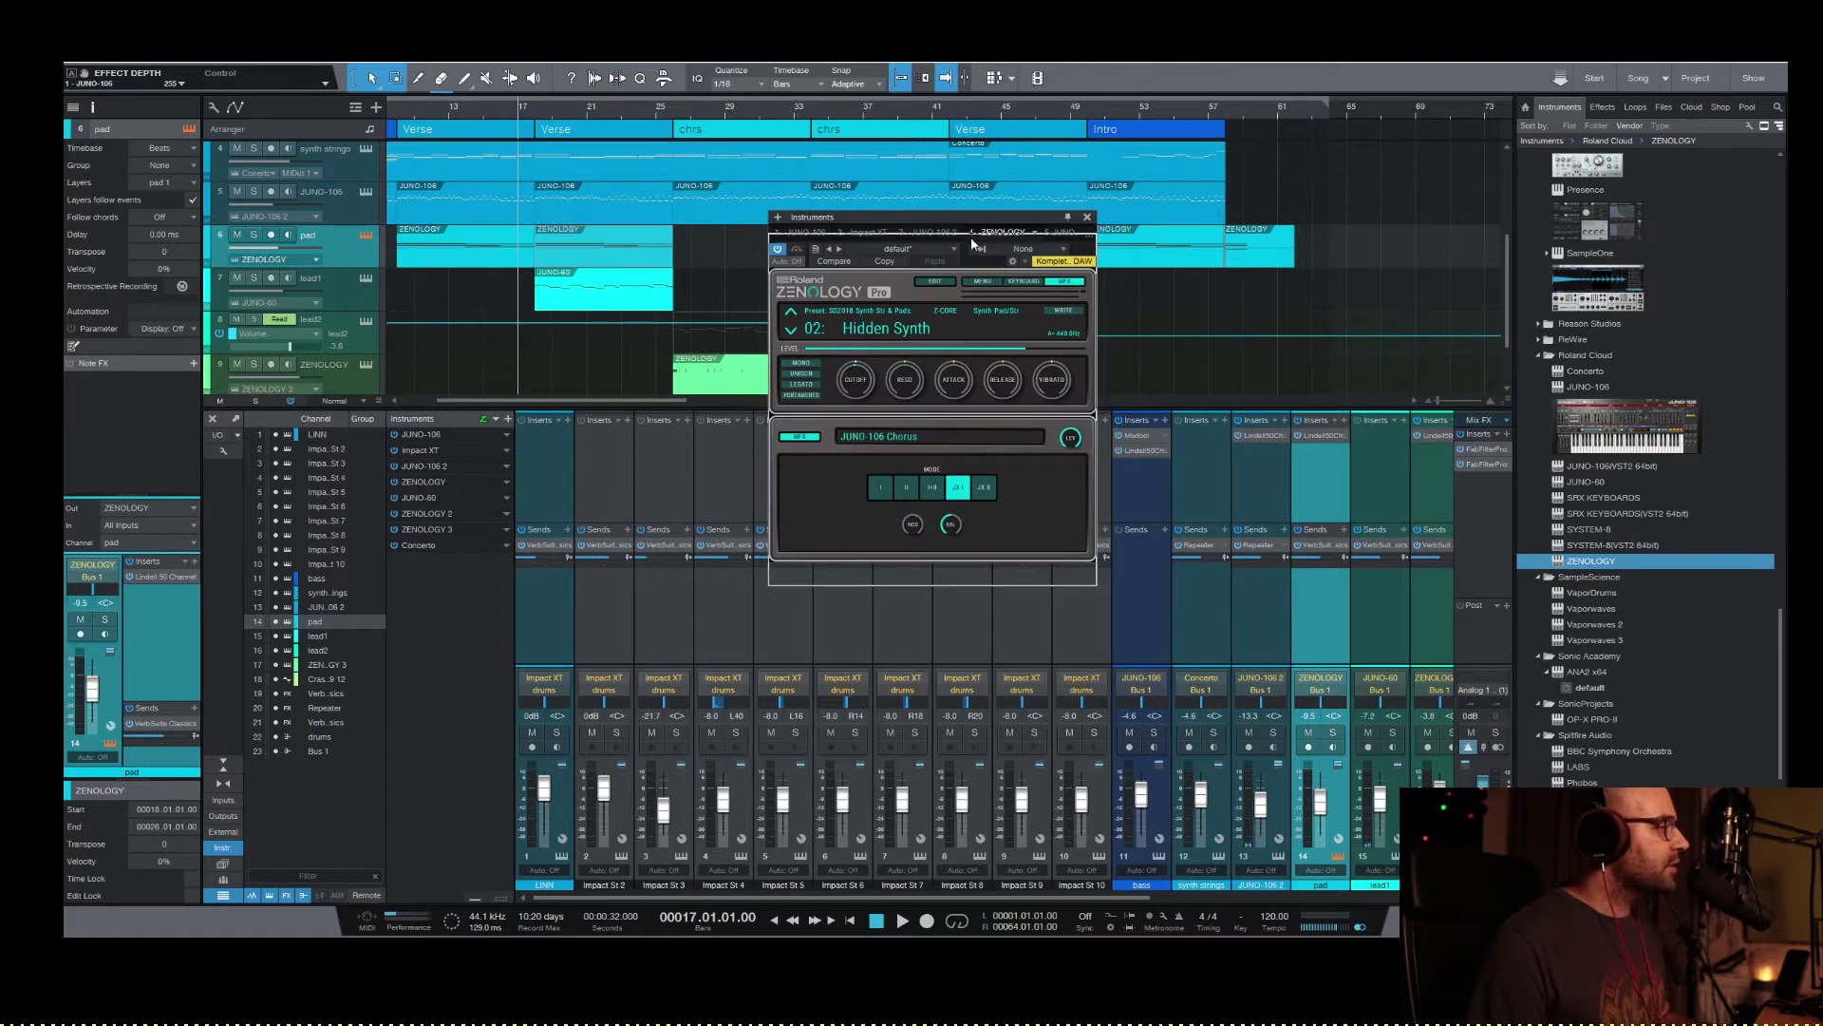
drag(971, 214, 970, 237)
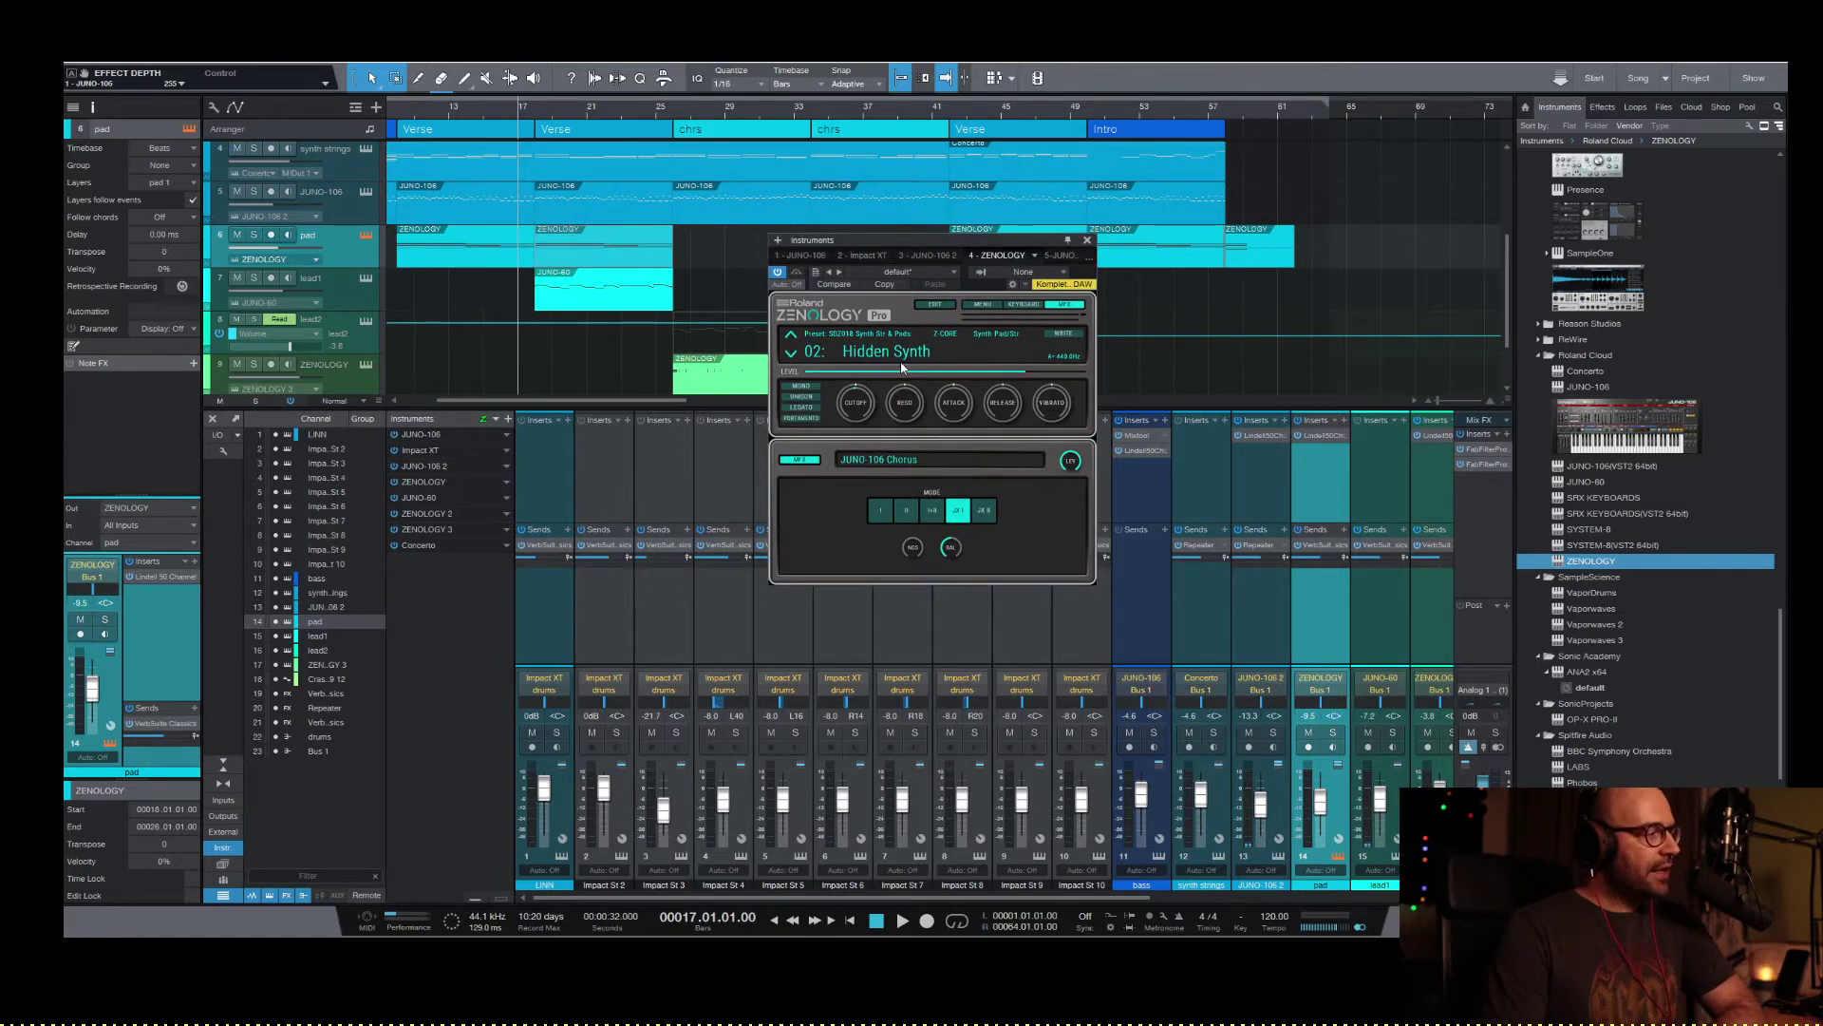
click(799, 459)
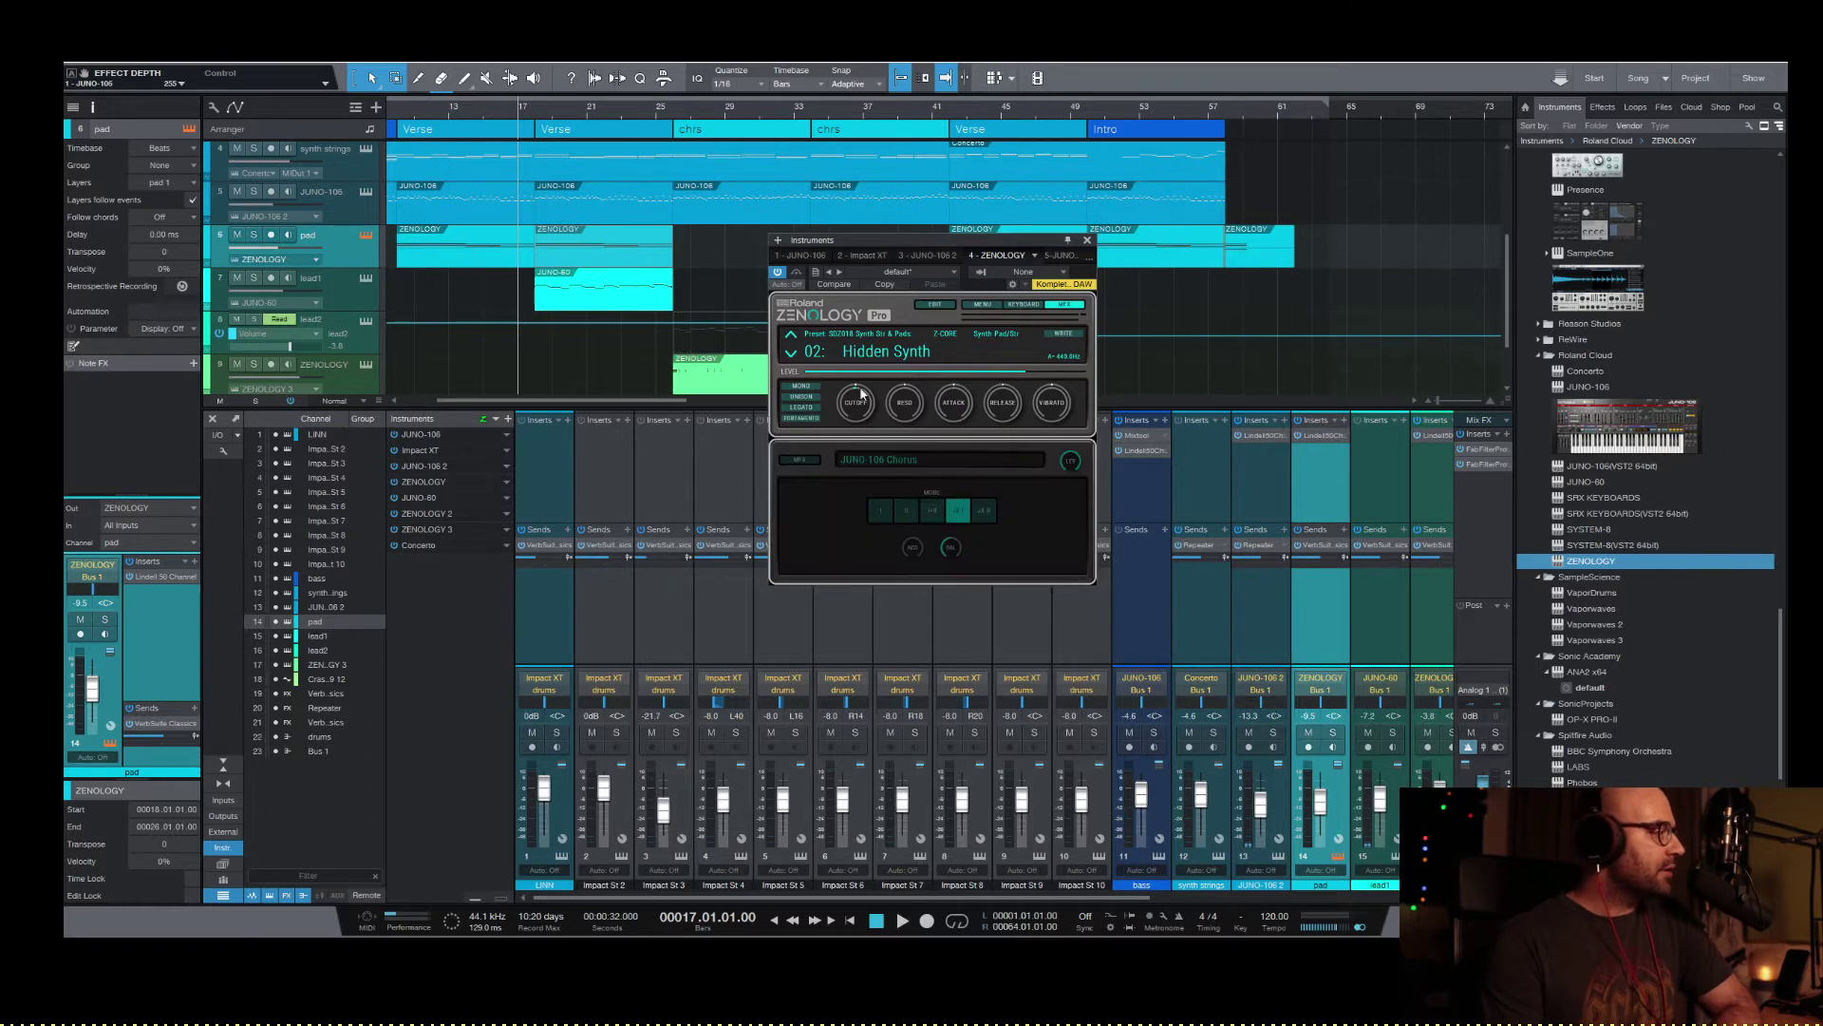
click(799, 460)
click(1063, 306)
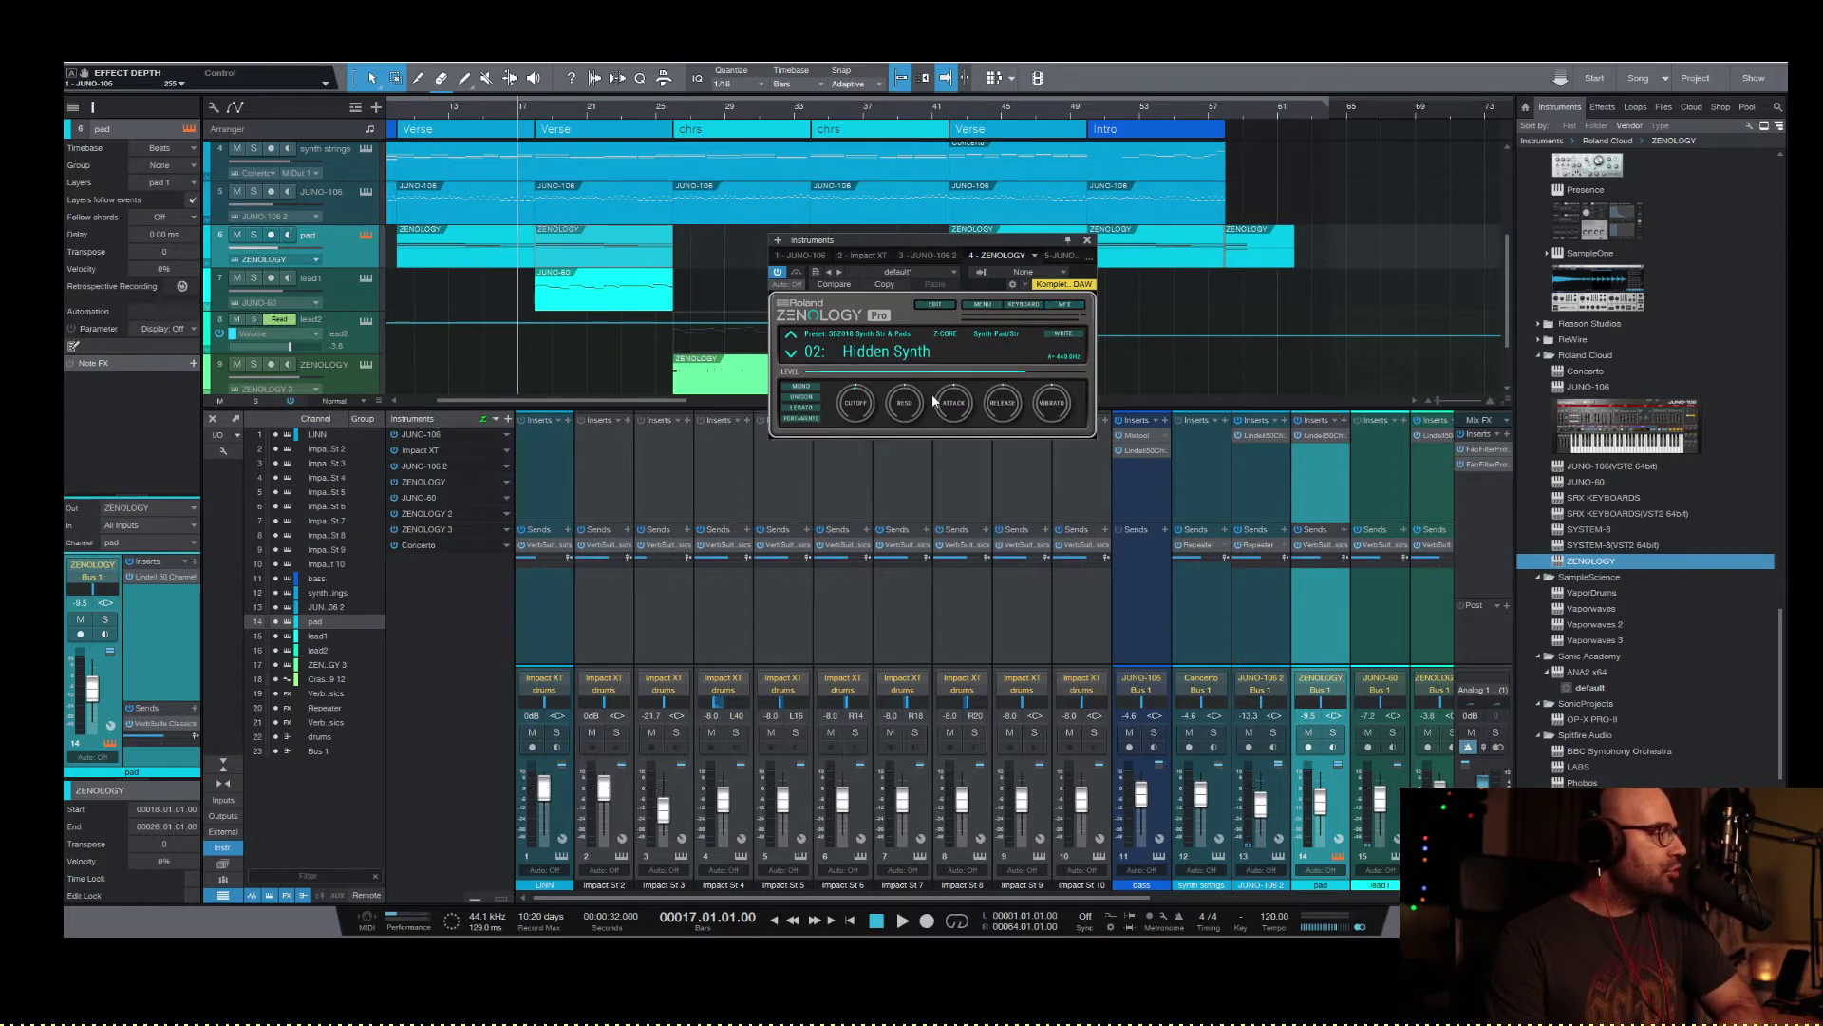
- Enlarge the ZENOLOGY interface and reposition its window over the arrangement
drag(998, 247, 968, 253)
click(908, 308)
click(909, 308)
click(950, 312)
click(999, 381)
drag(1079, 246, 964, 315)
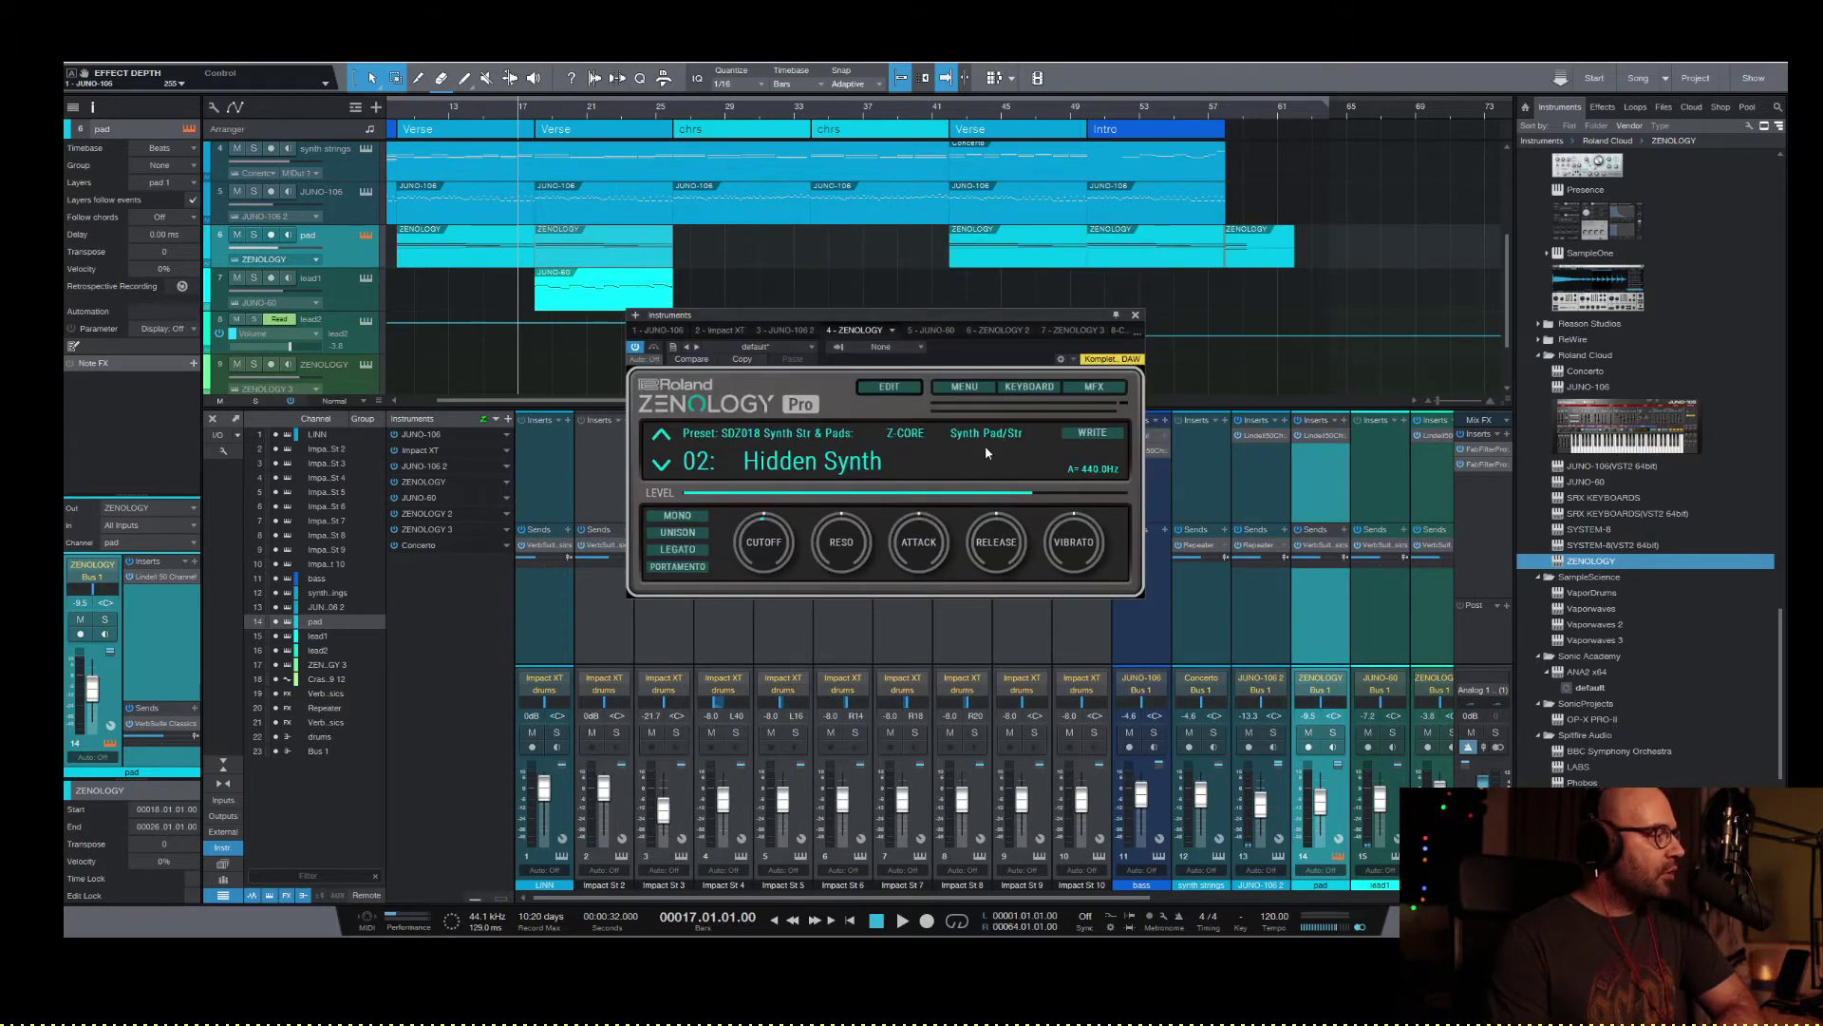
- Open ZENOLOGY's tone browser, list the tones of all banks, and close the browser
click(814, 464)
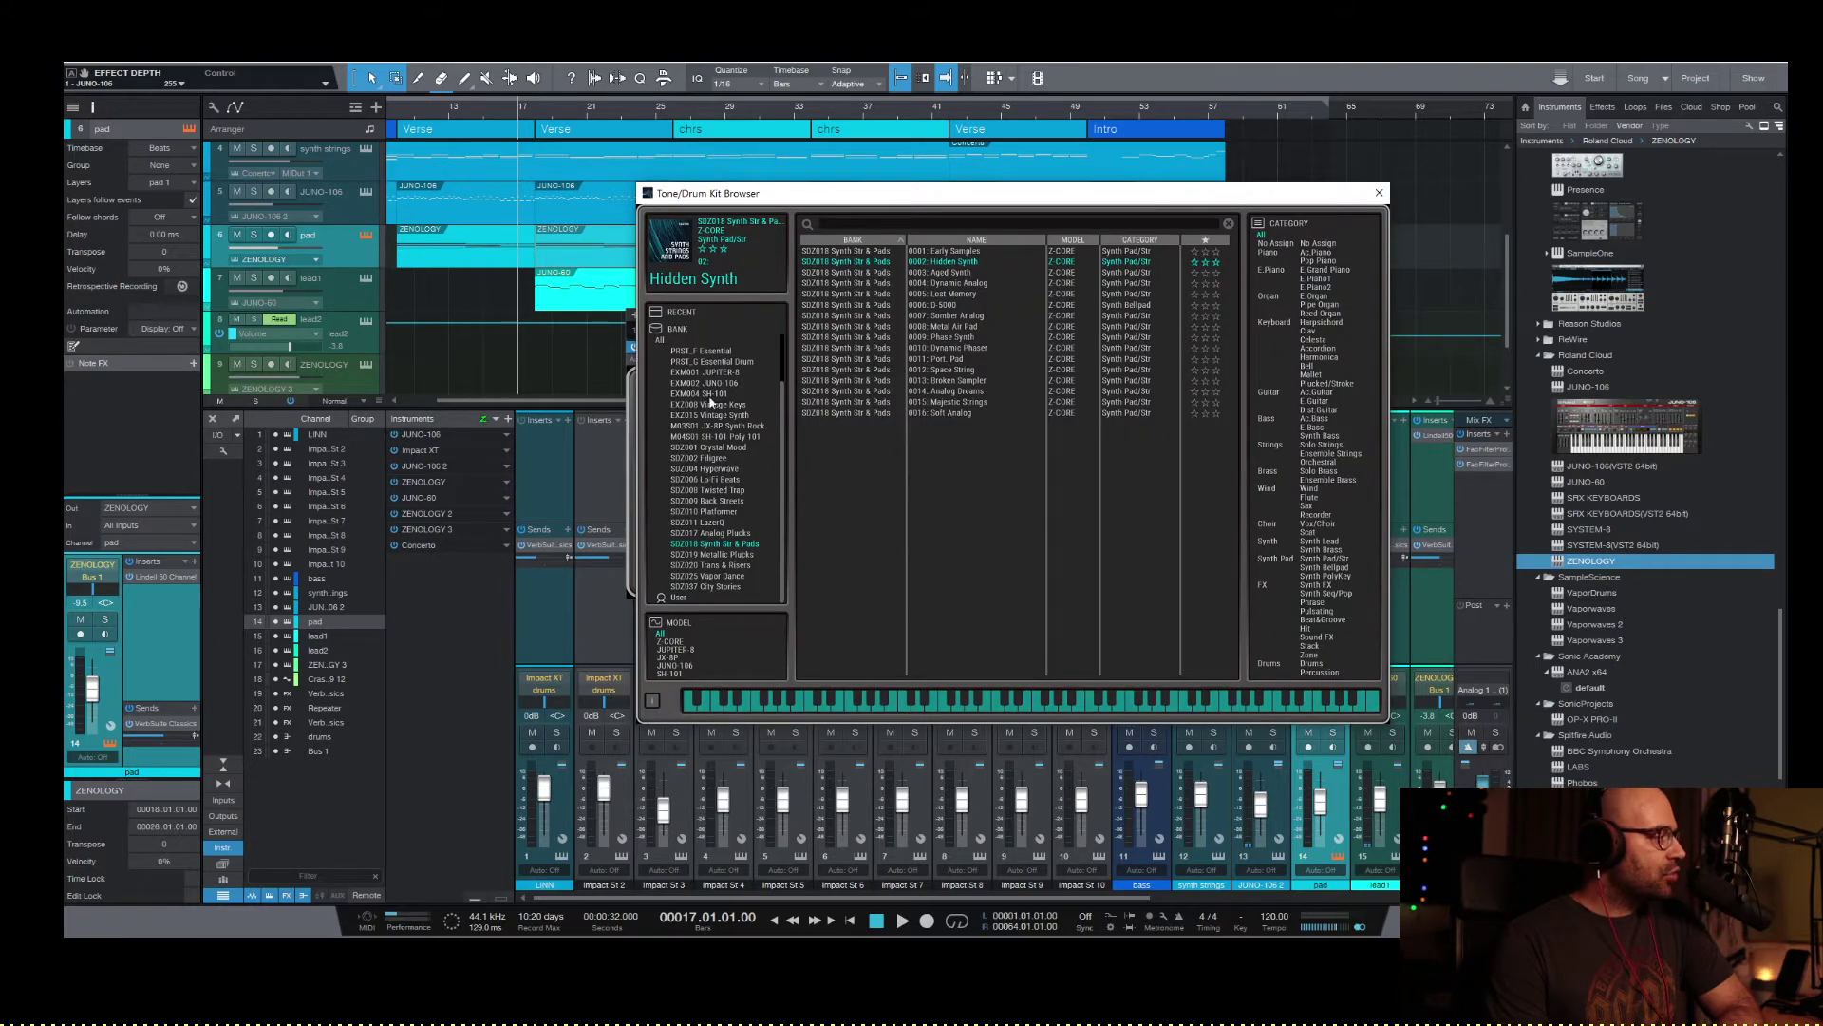
click(723, 545)
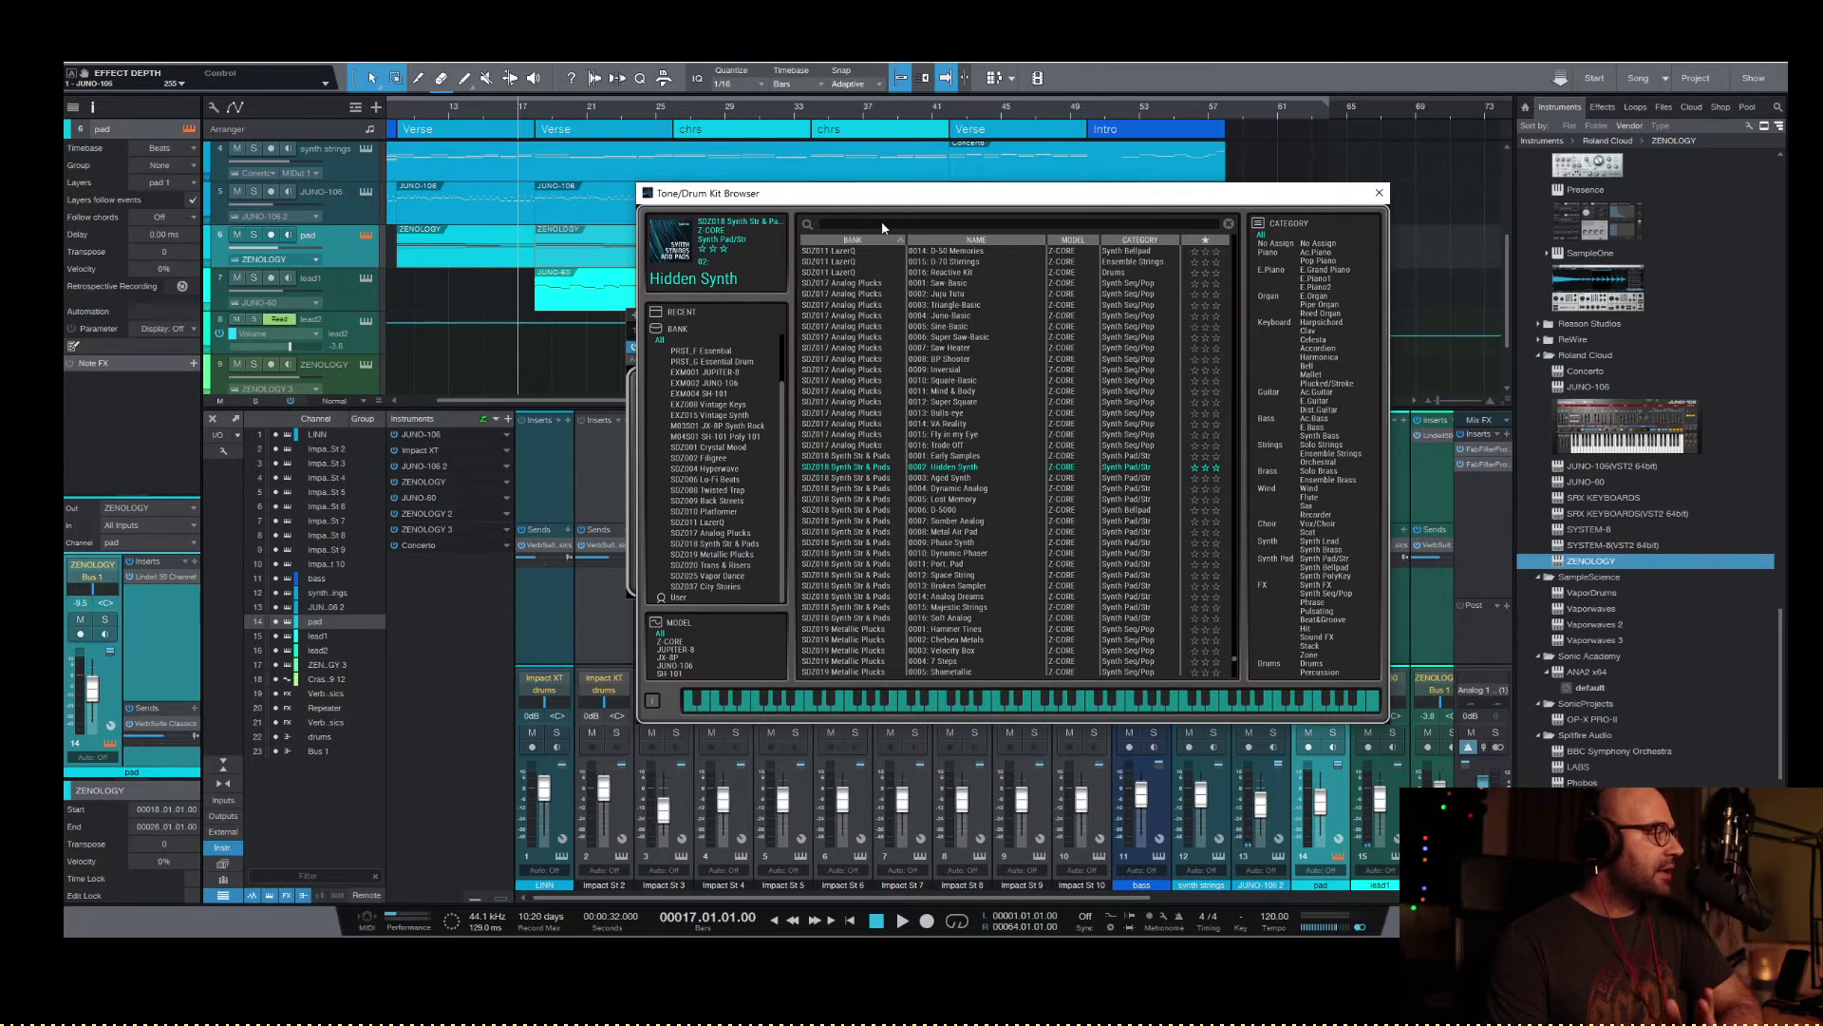
click(1379, 194)
- Play the soloed pad from about bar 18 while varying ZENOLOGY's cutoff and resonance, and stop playback
click(539, 109)
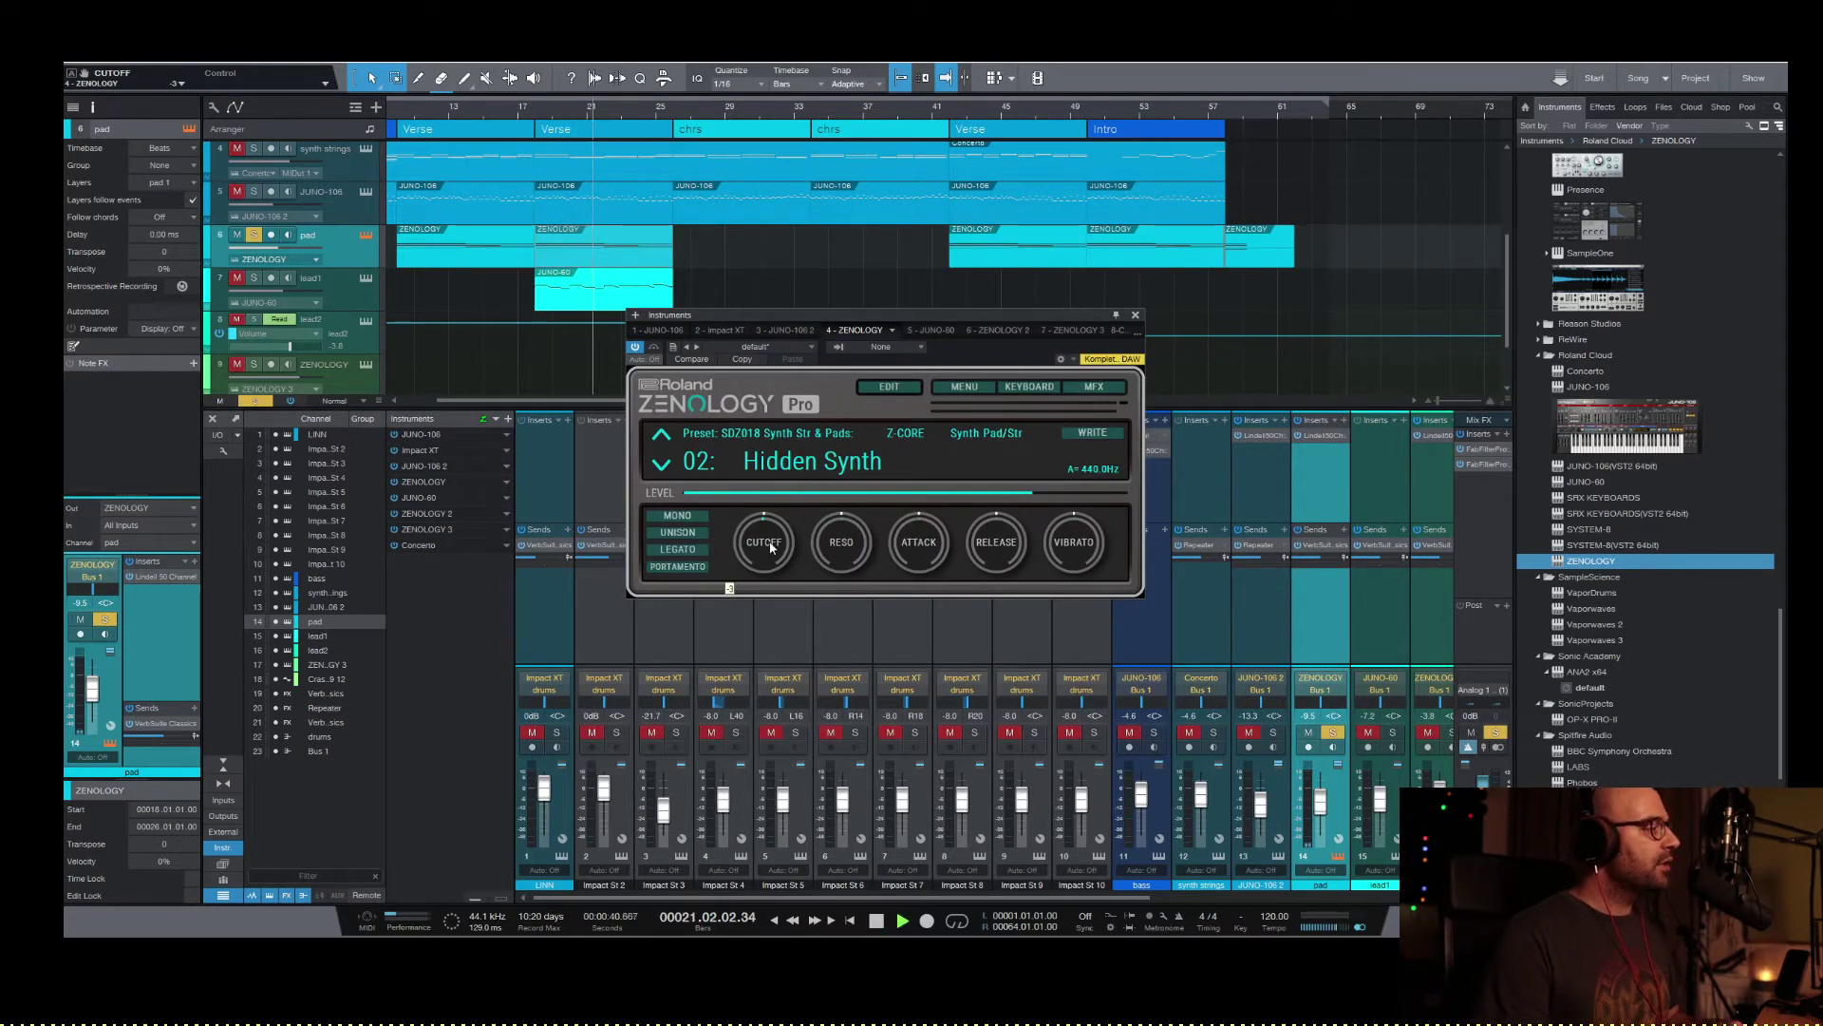
mouse_move(771, 548)
mouse_down()
mouse_move(771, 518)
mouse_move(787, 535)
mouse_move(769, 591)
mouse_move(770, 557)
mouse_up()
drag(839, 543, 841, 566)
key(space)
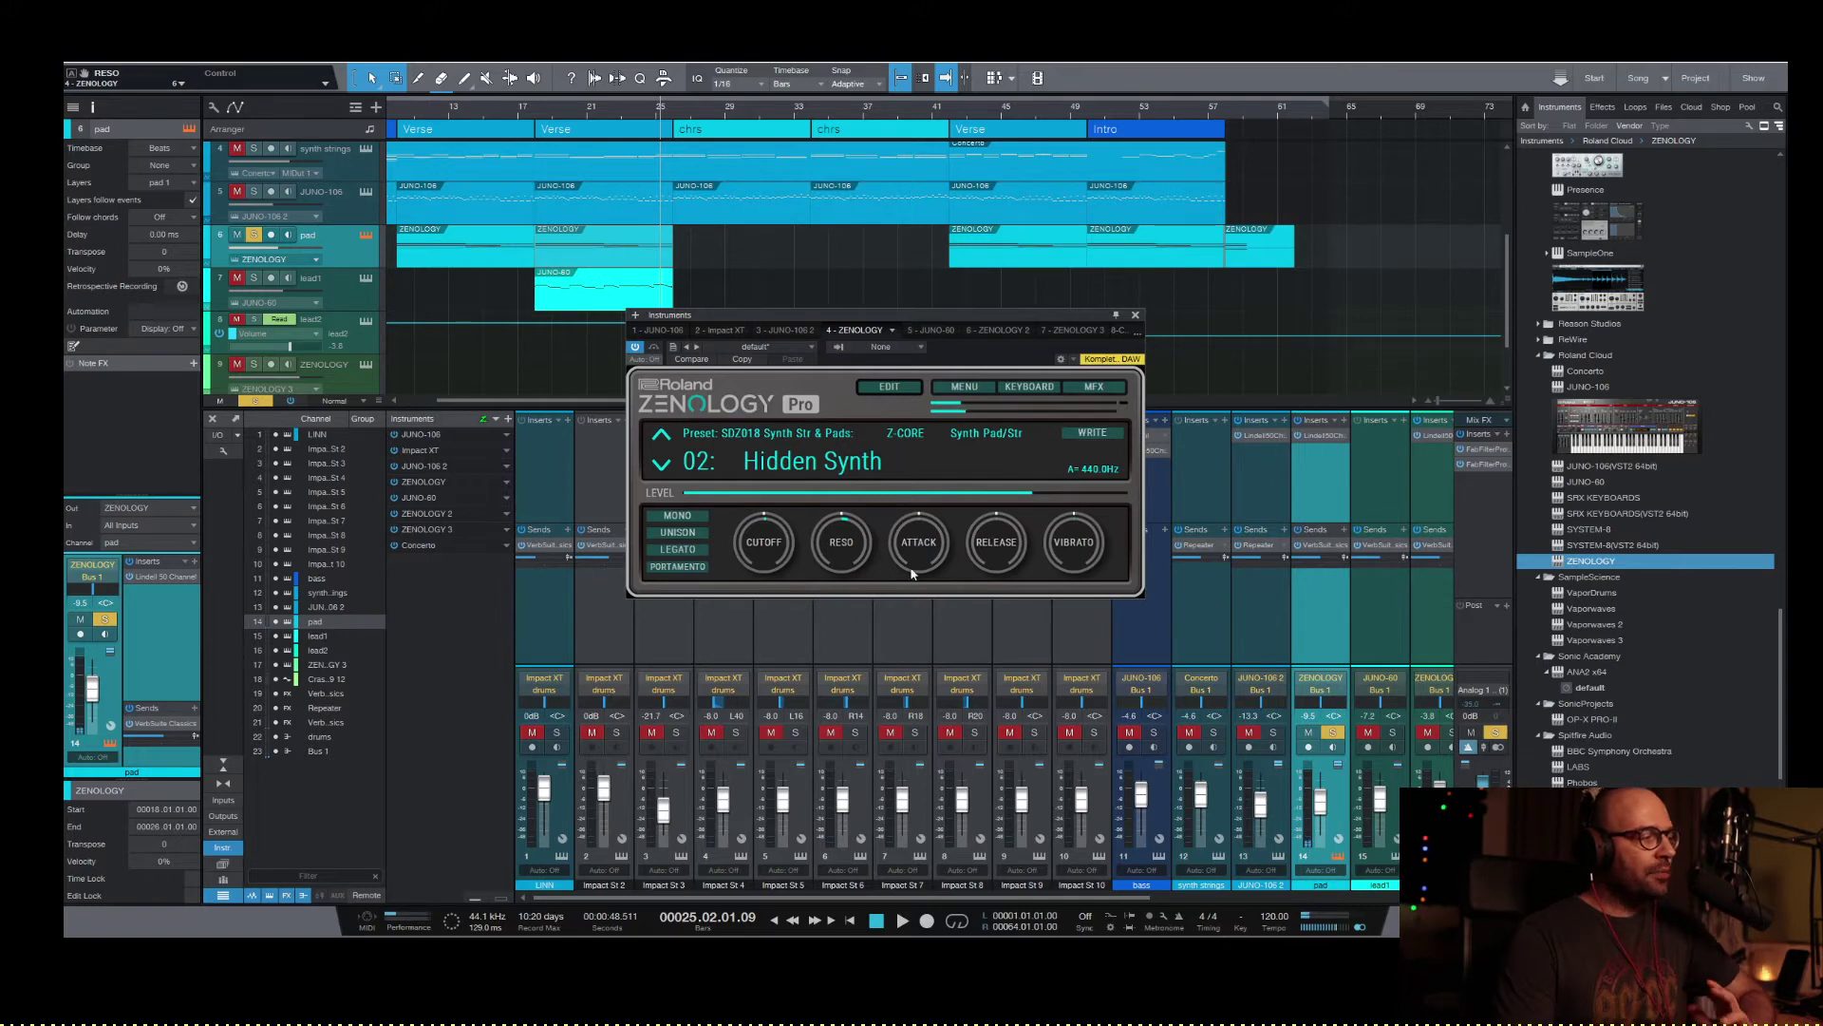
- View ZENOLOGY's full sound editor for Hidden Synth, show the MFX section as well, and hide the editor
click(959, 389)
click(902, 402)
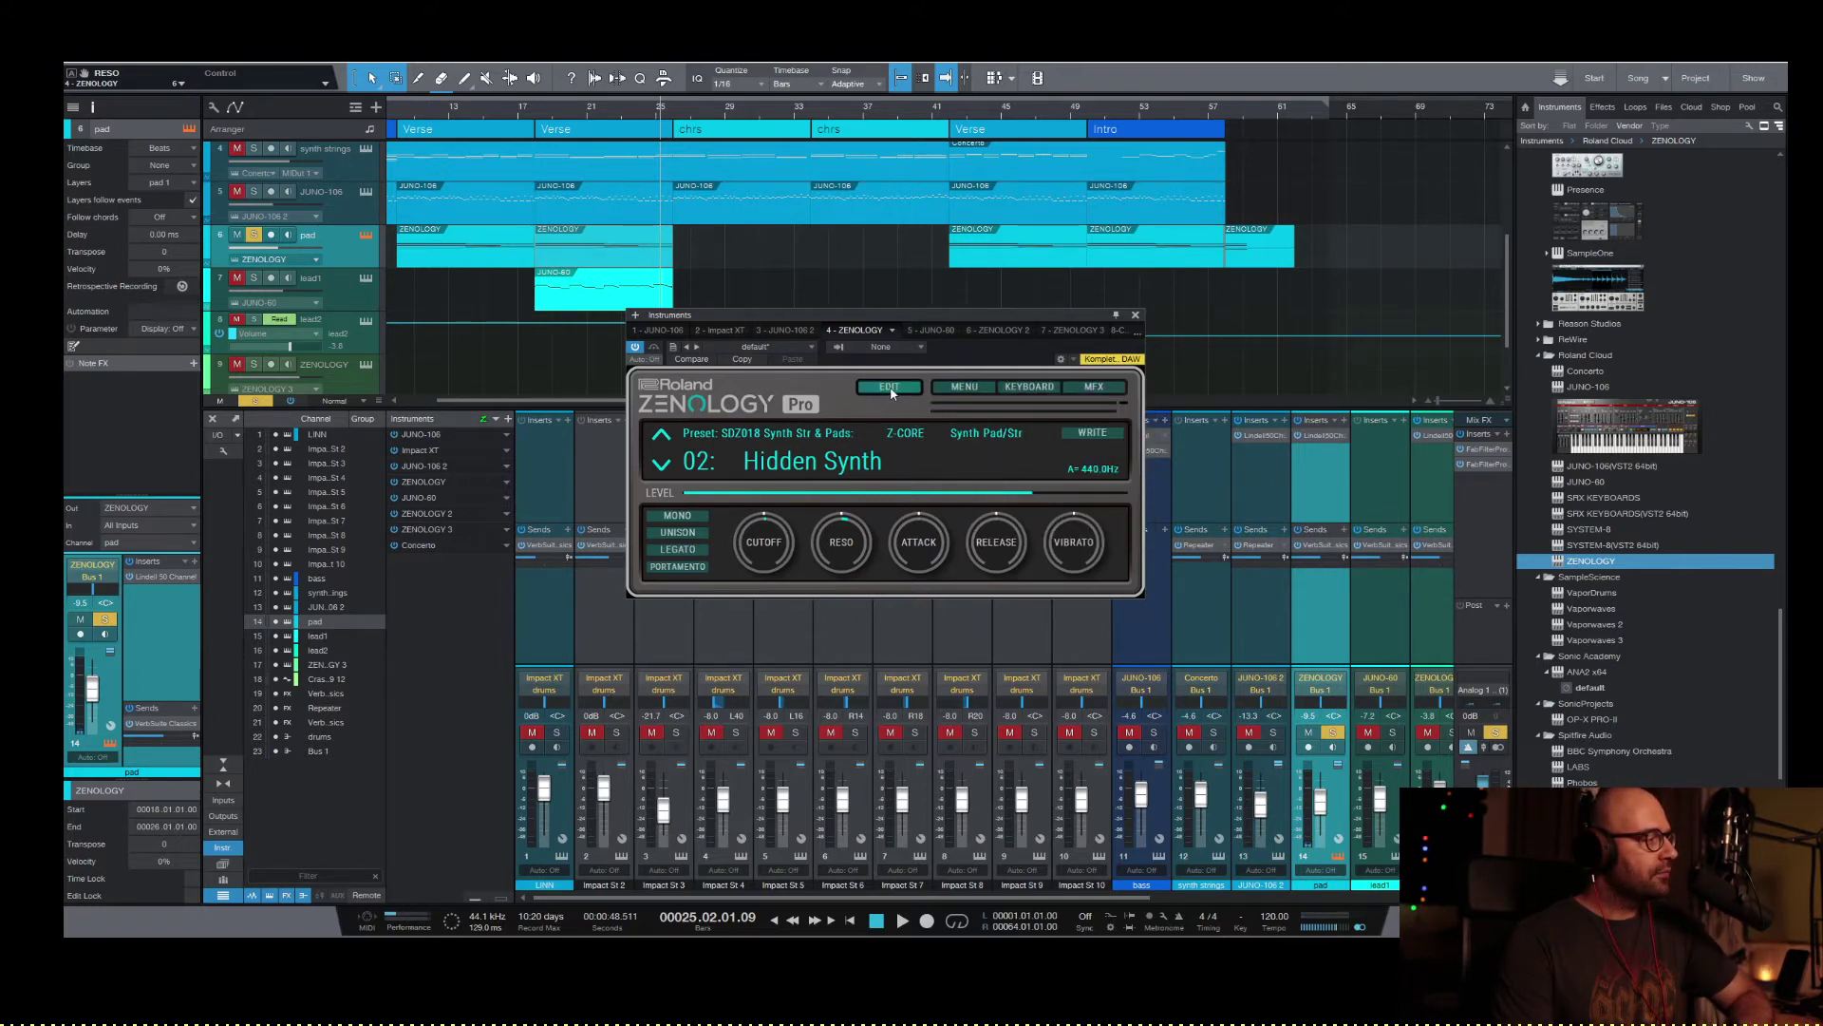
click(892, 389)
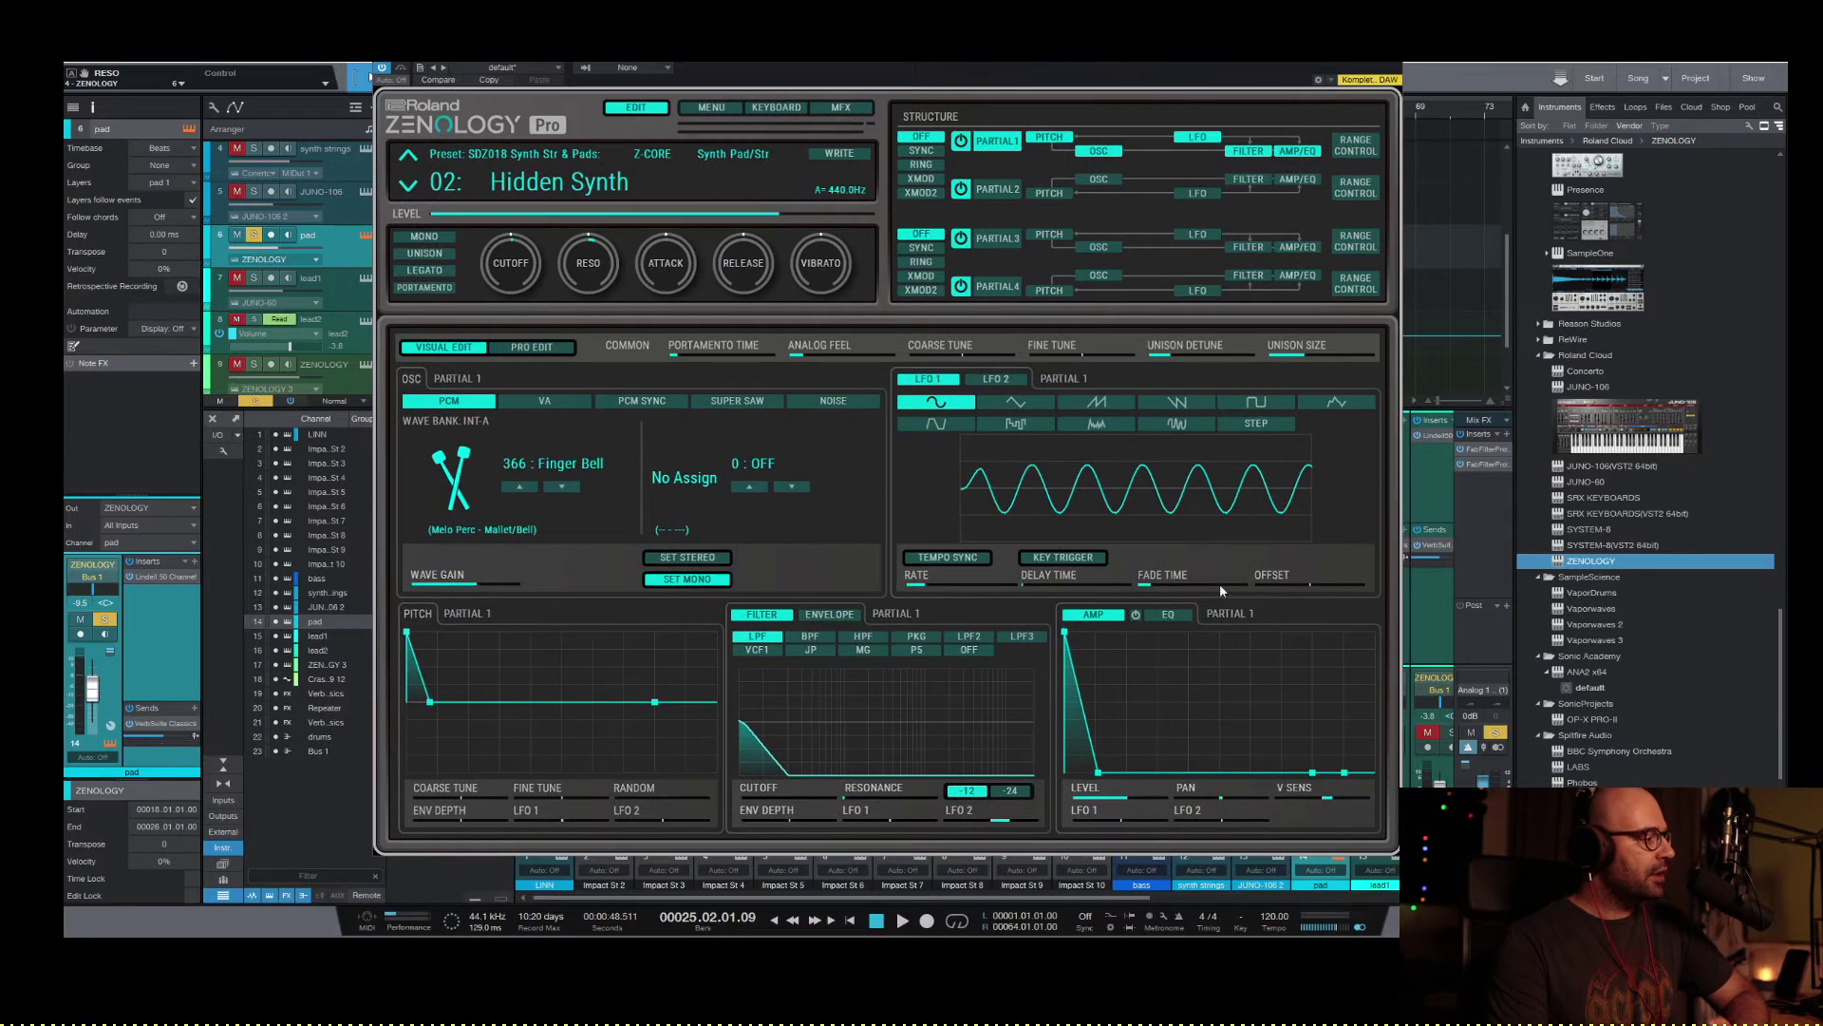
click(843, 108)
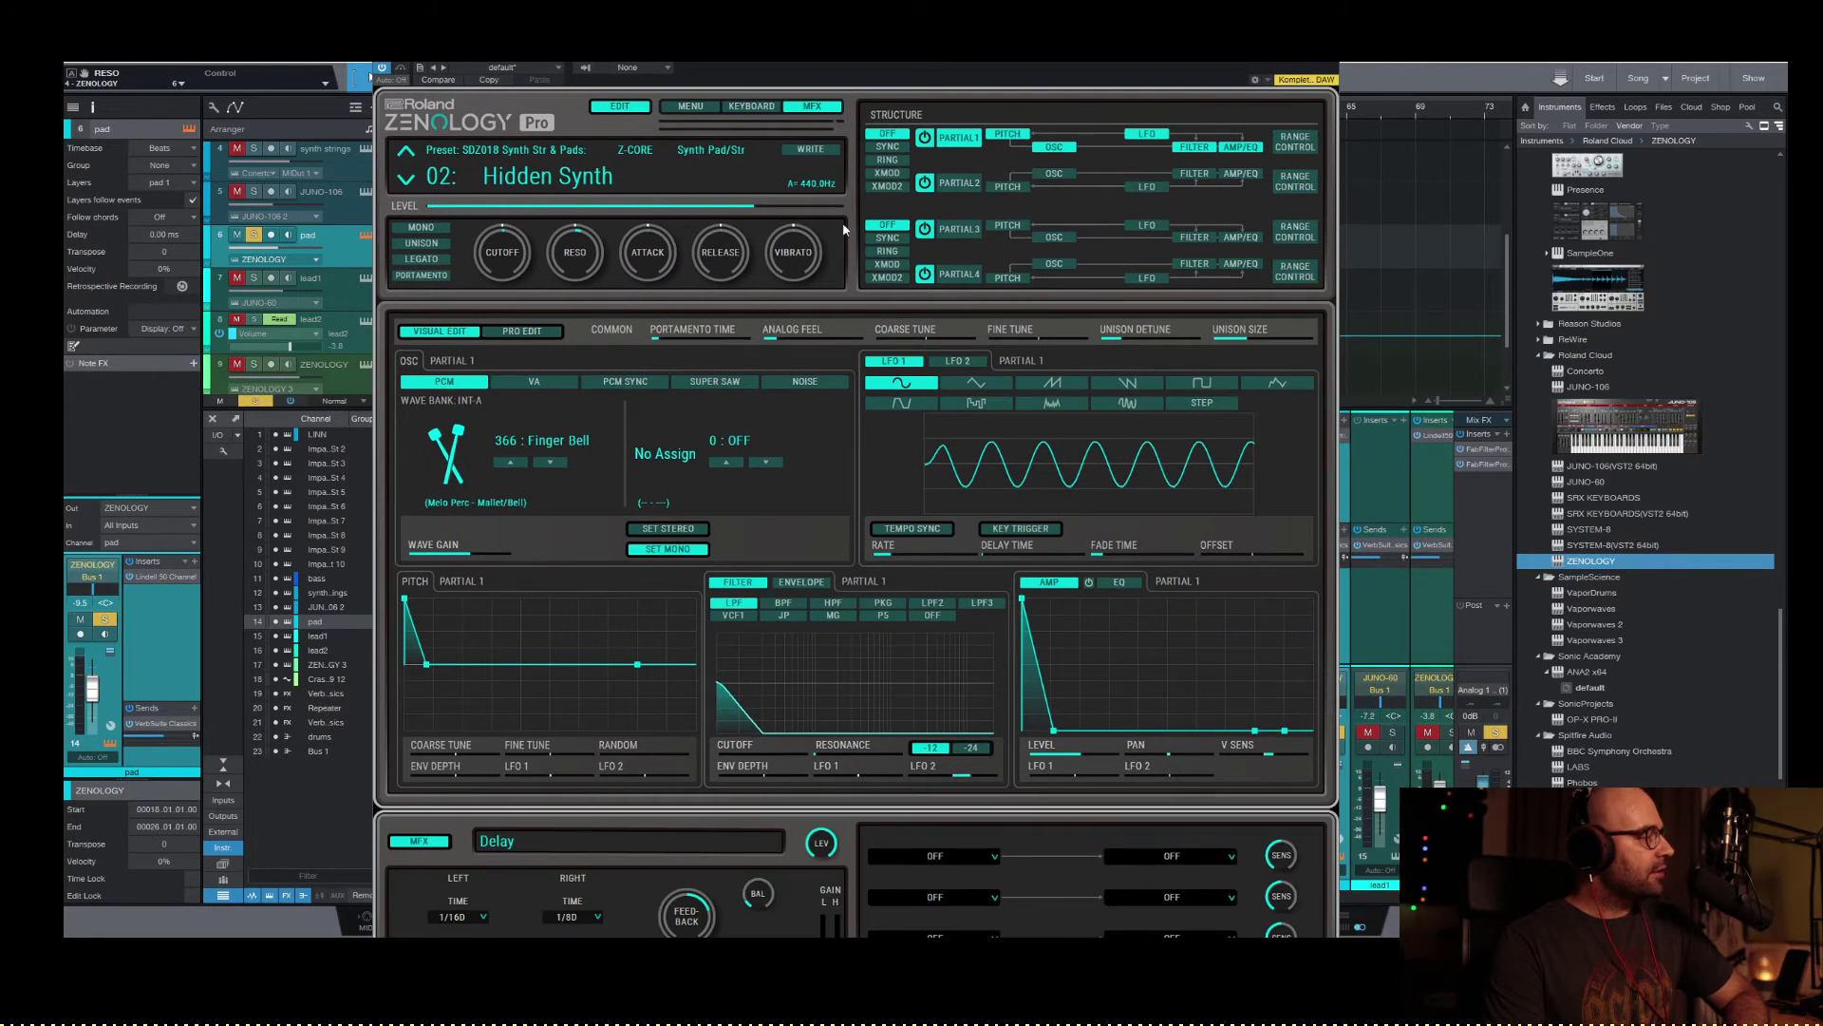
click(622, 107)
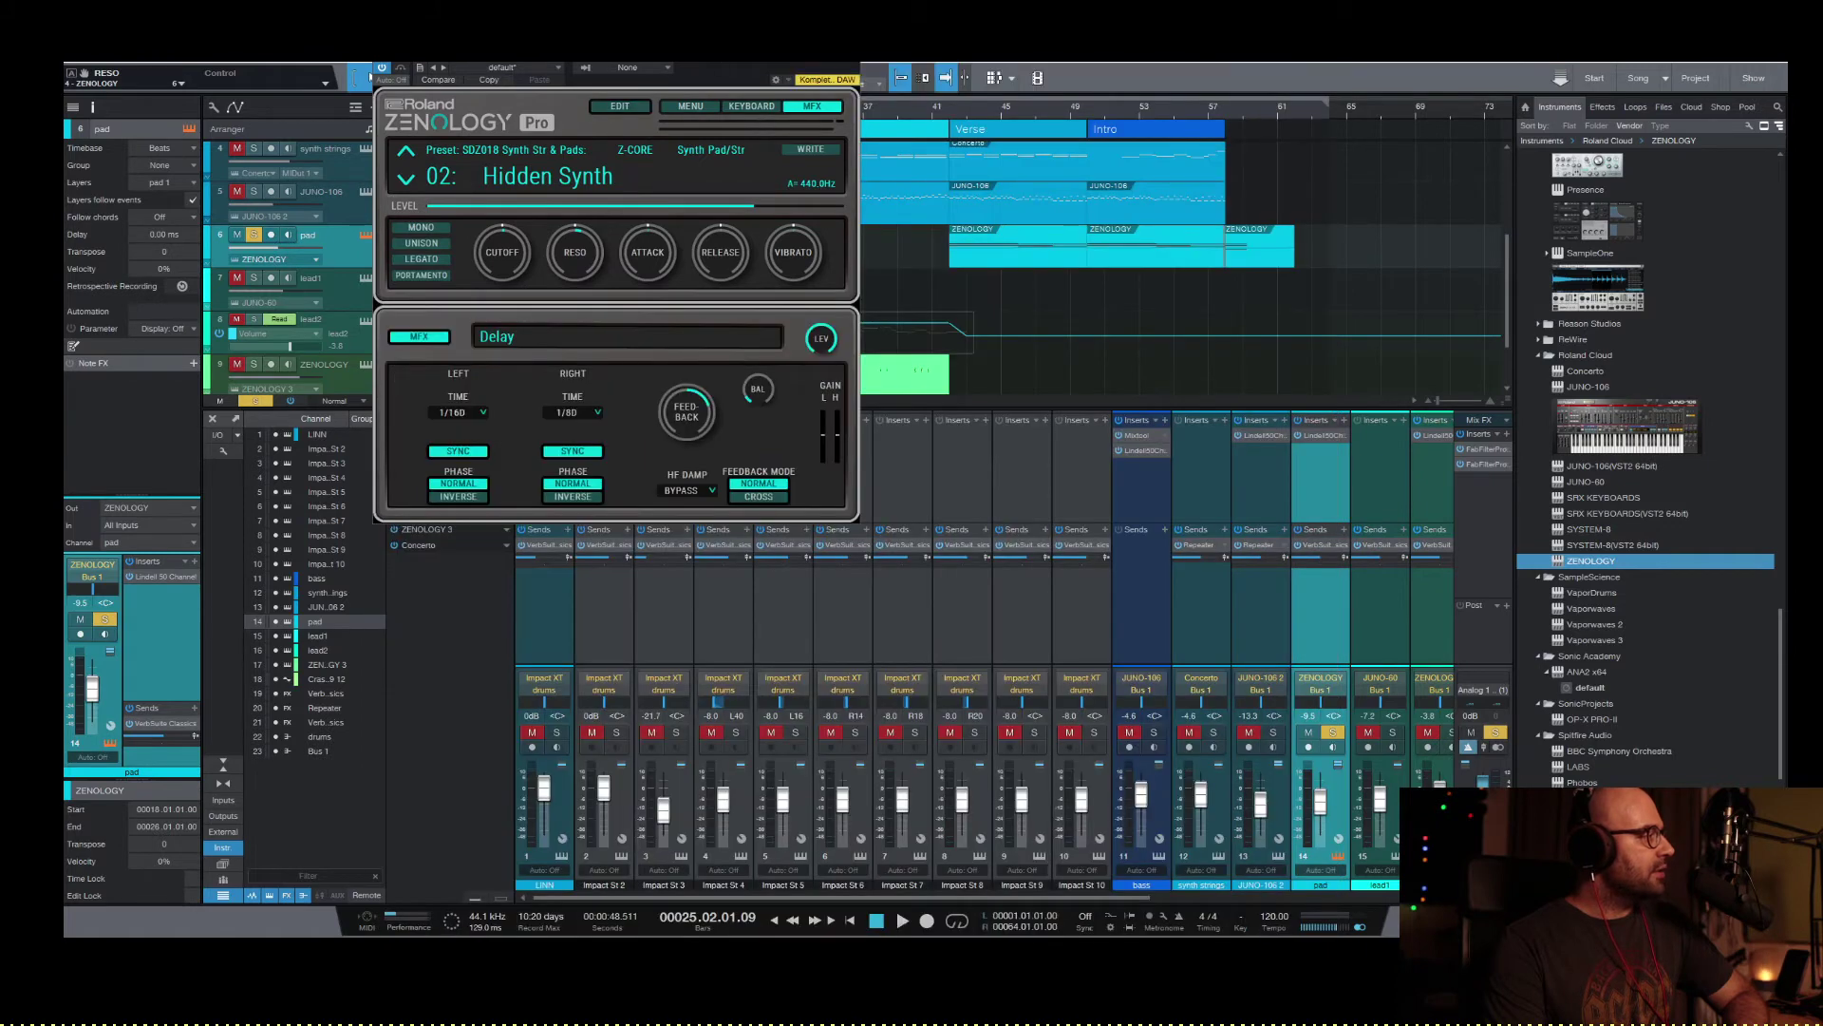
- Look through ZENOLOGY's available MFX types, including the phaser models, without replacing Delay
drag(728, 56, 839, 80)
click(640, 371)
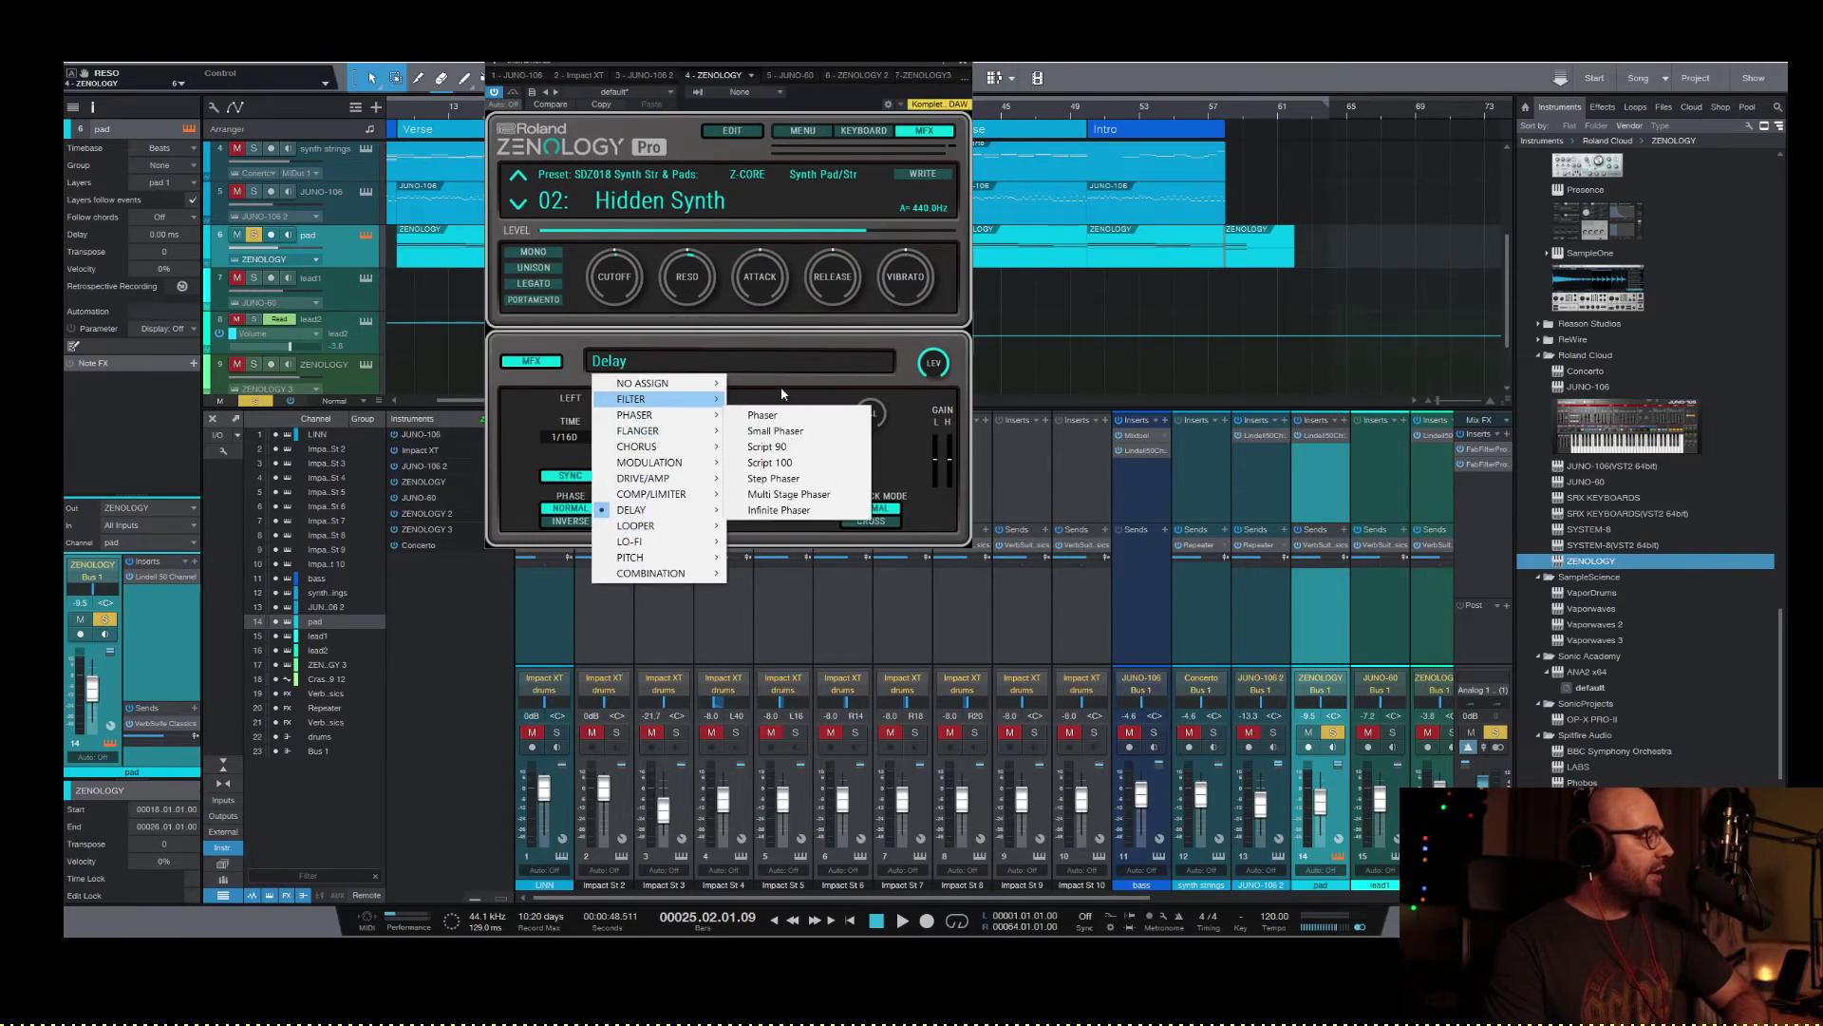
click(701, 403)
click(644, 369)
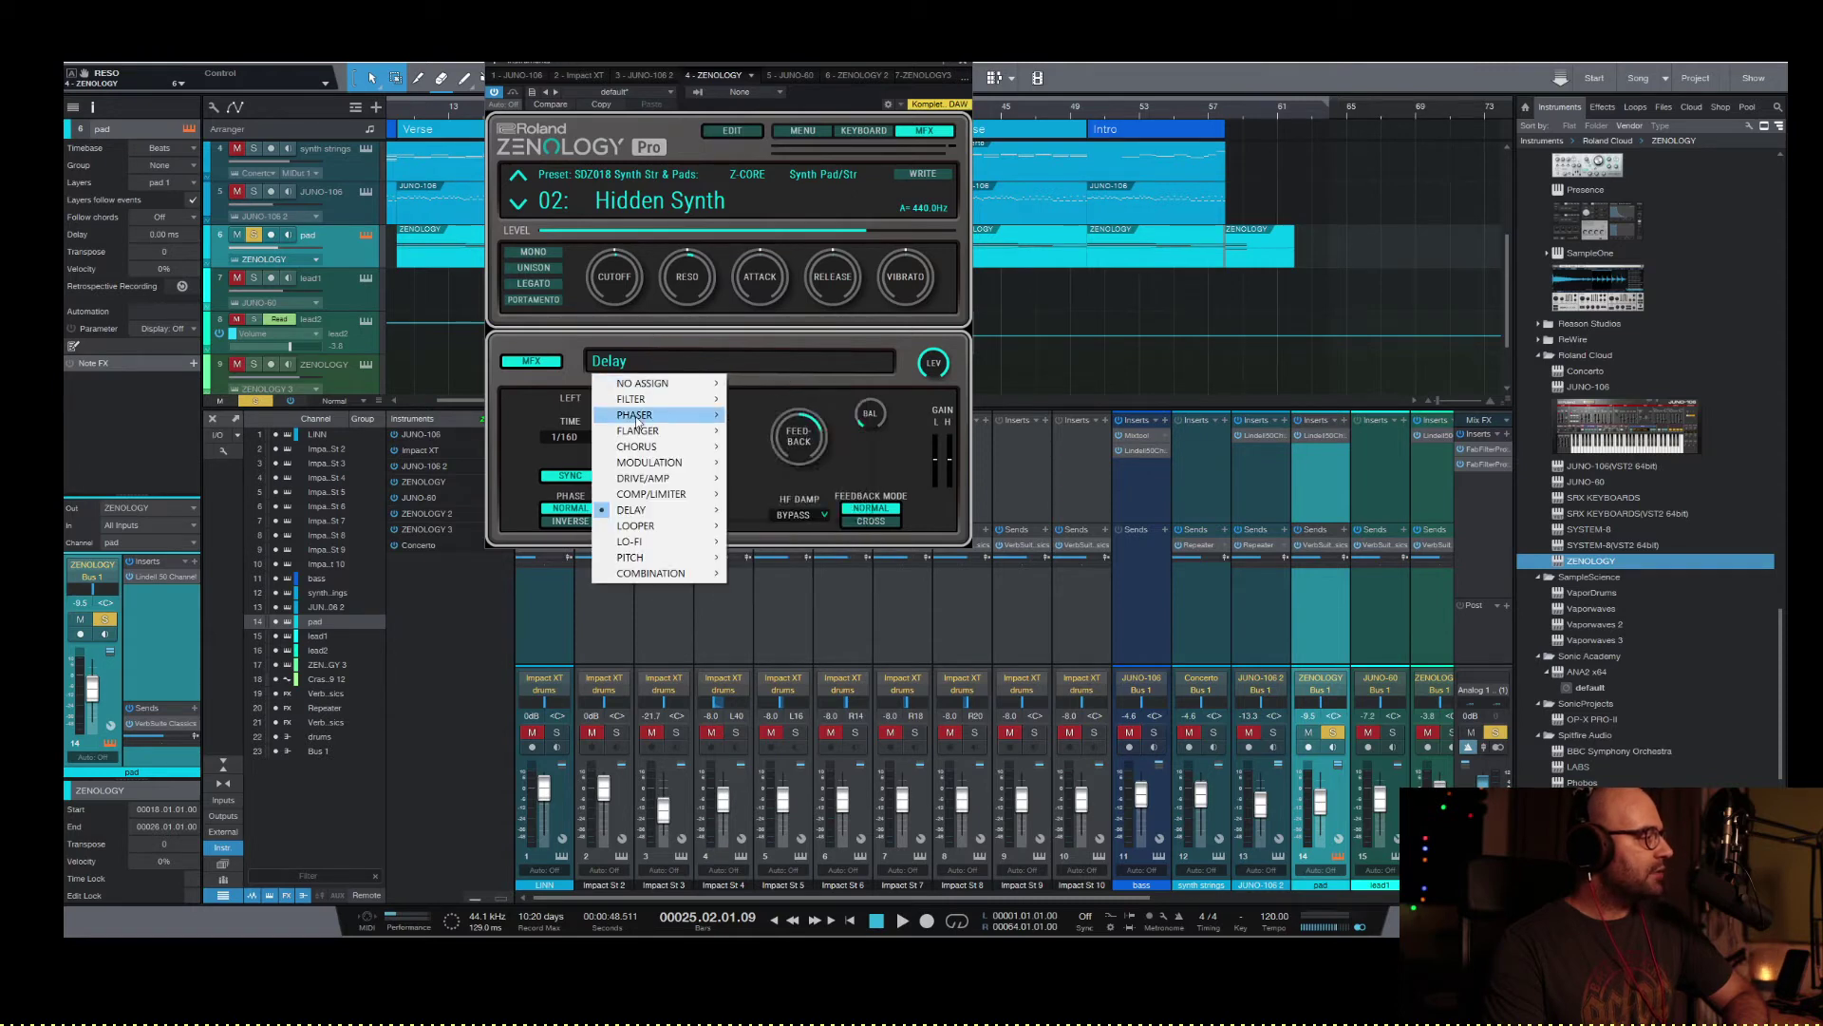
mouse_move(638, 418)
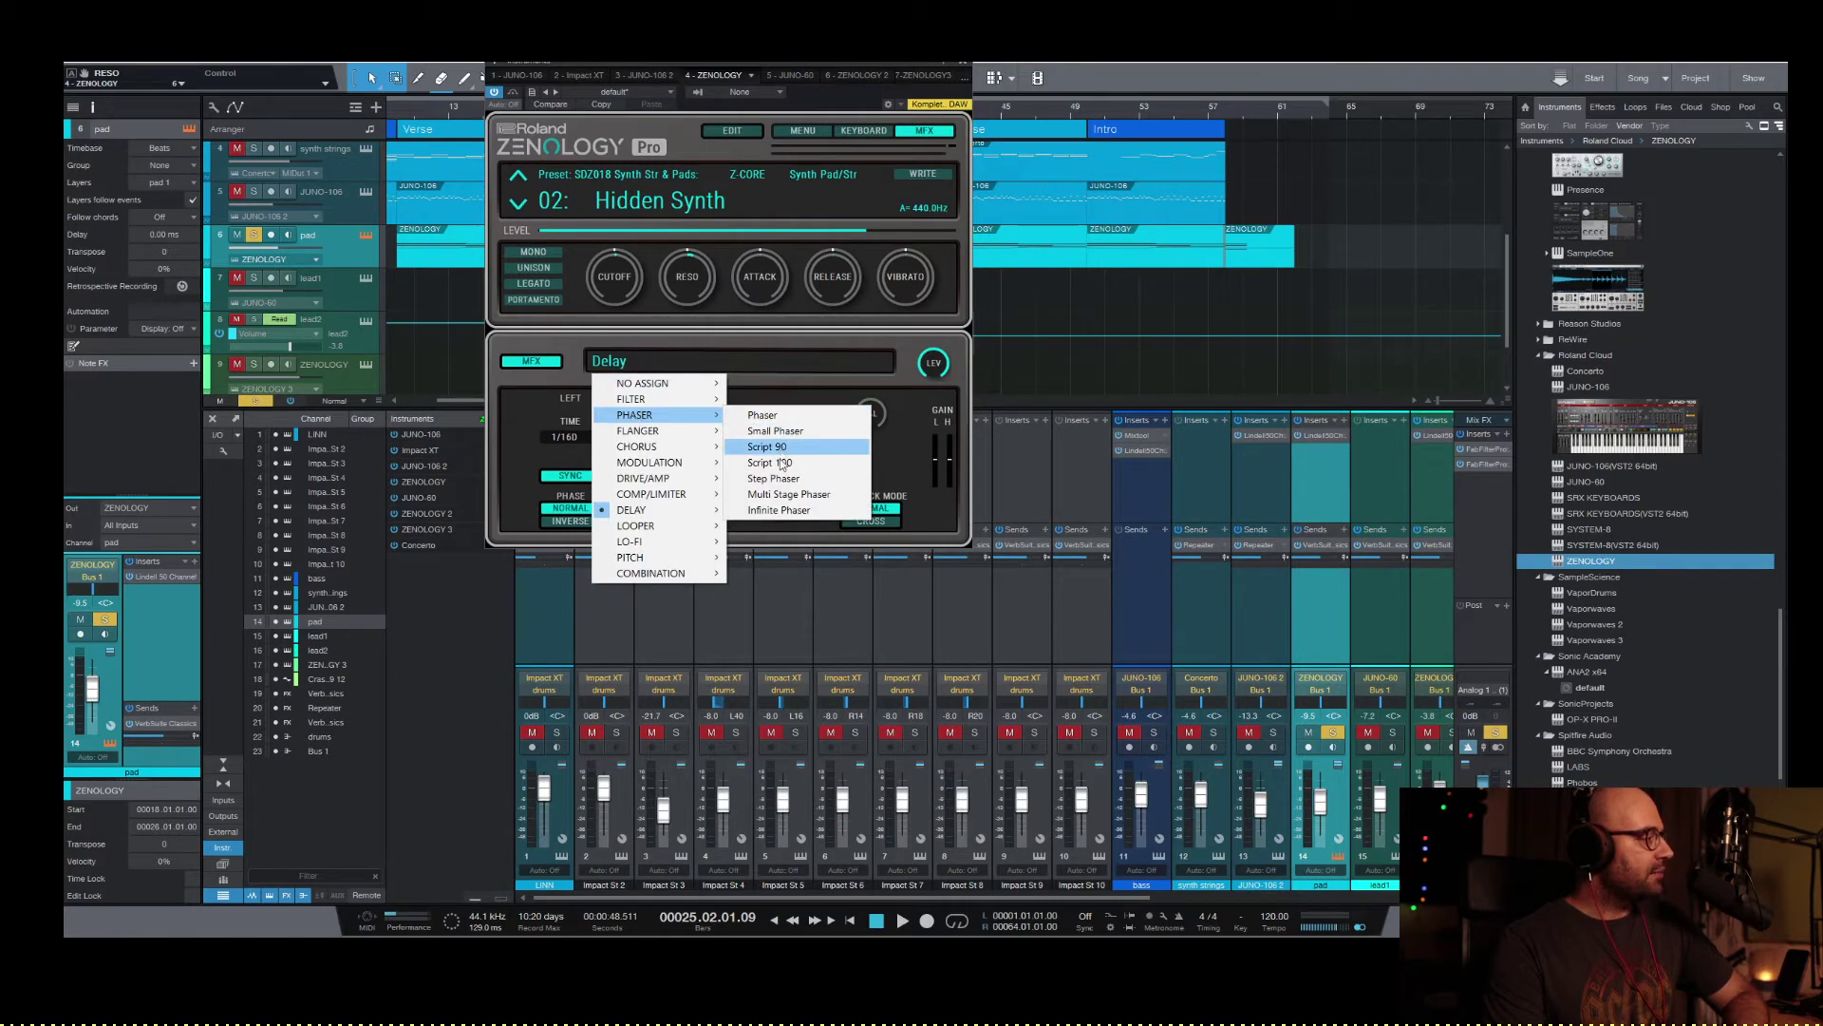
- Switch off the Delay effect, hide the MFX section, and move the ZENOLOGY window over the arrangement
click(550, 368)
click(549, 368)
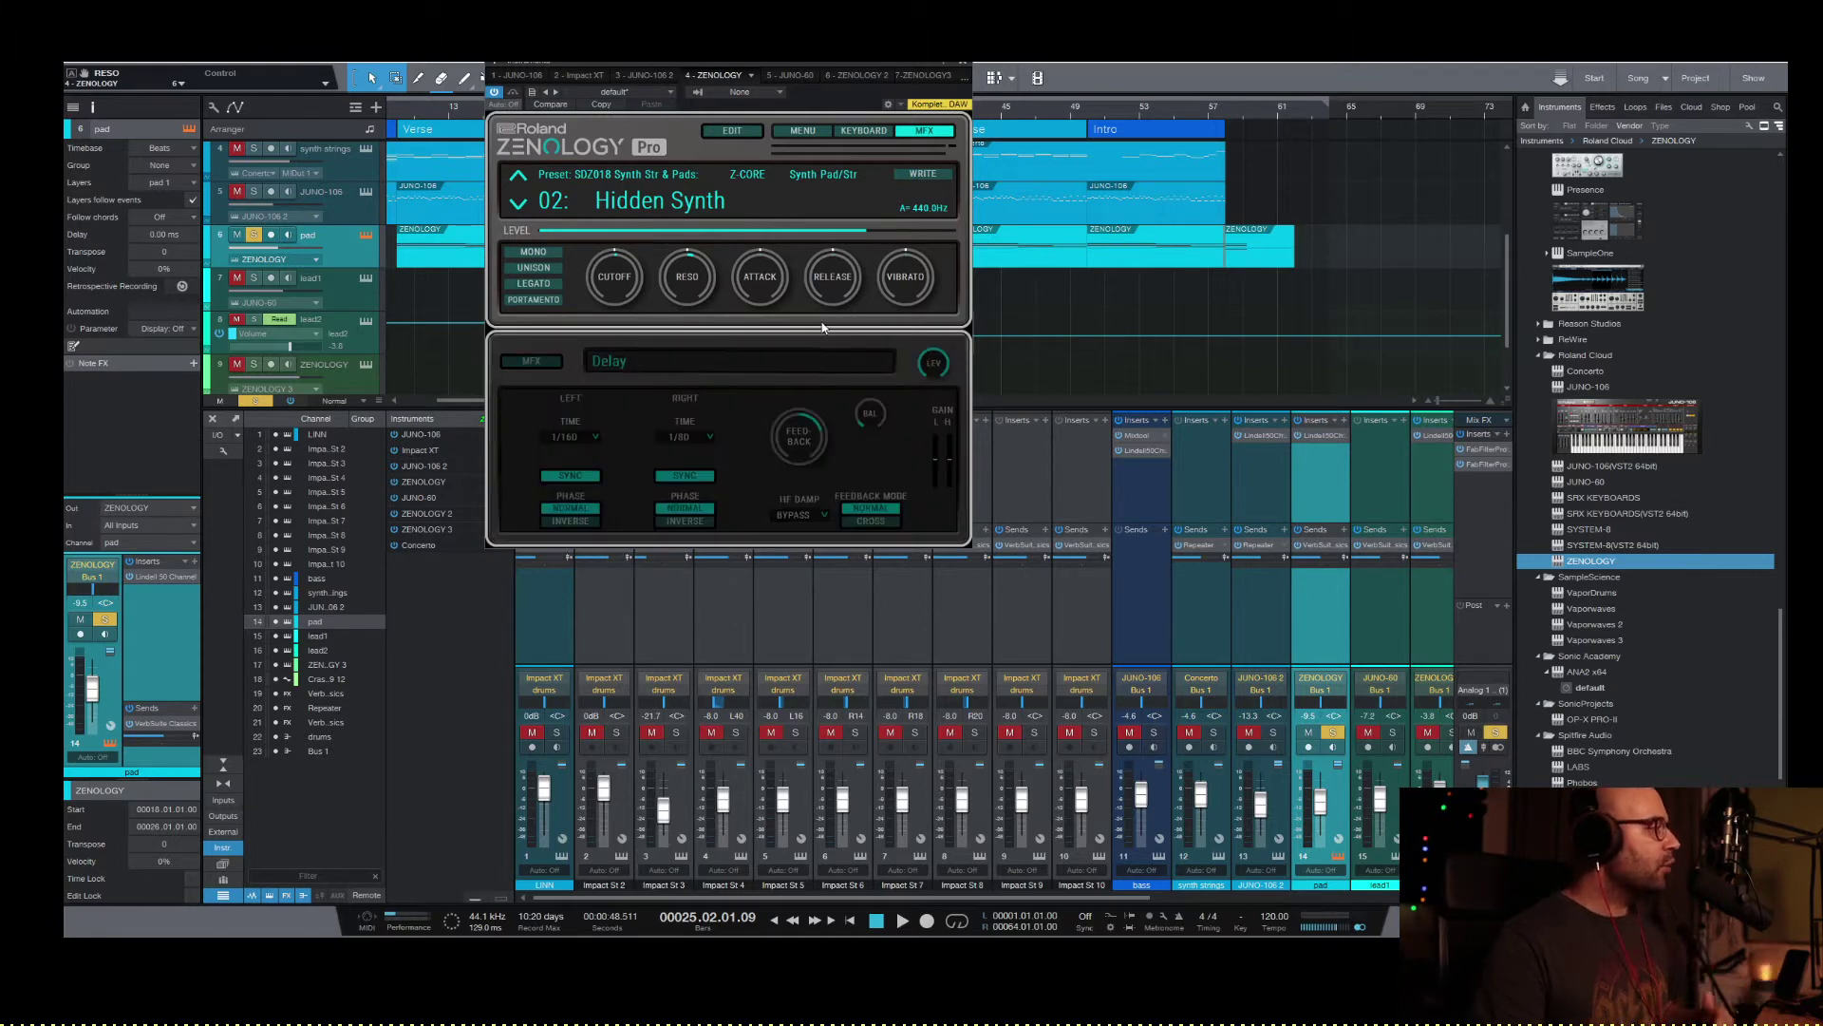
click(924, 130)
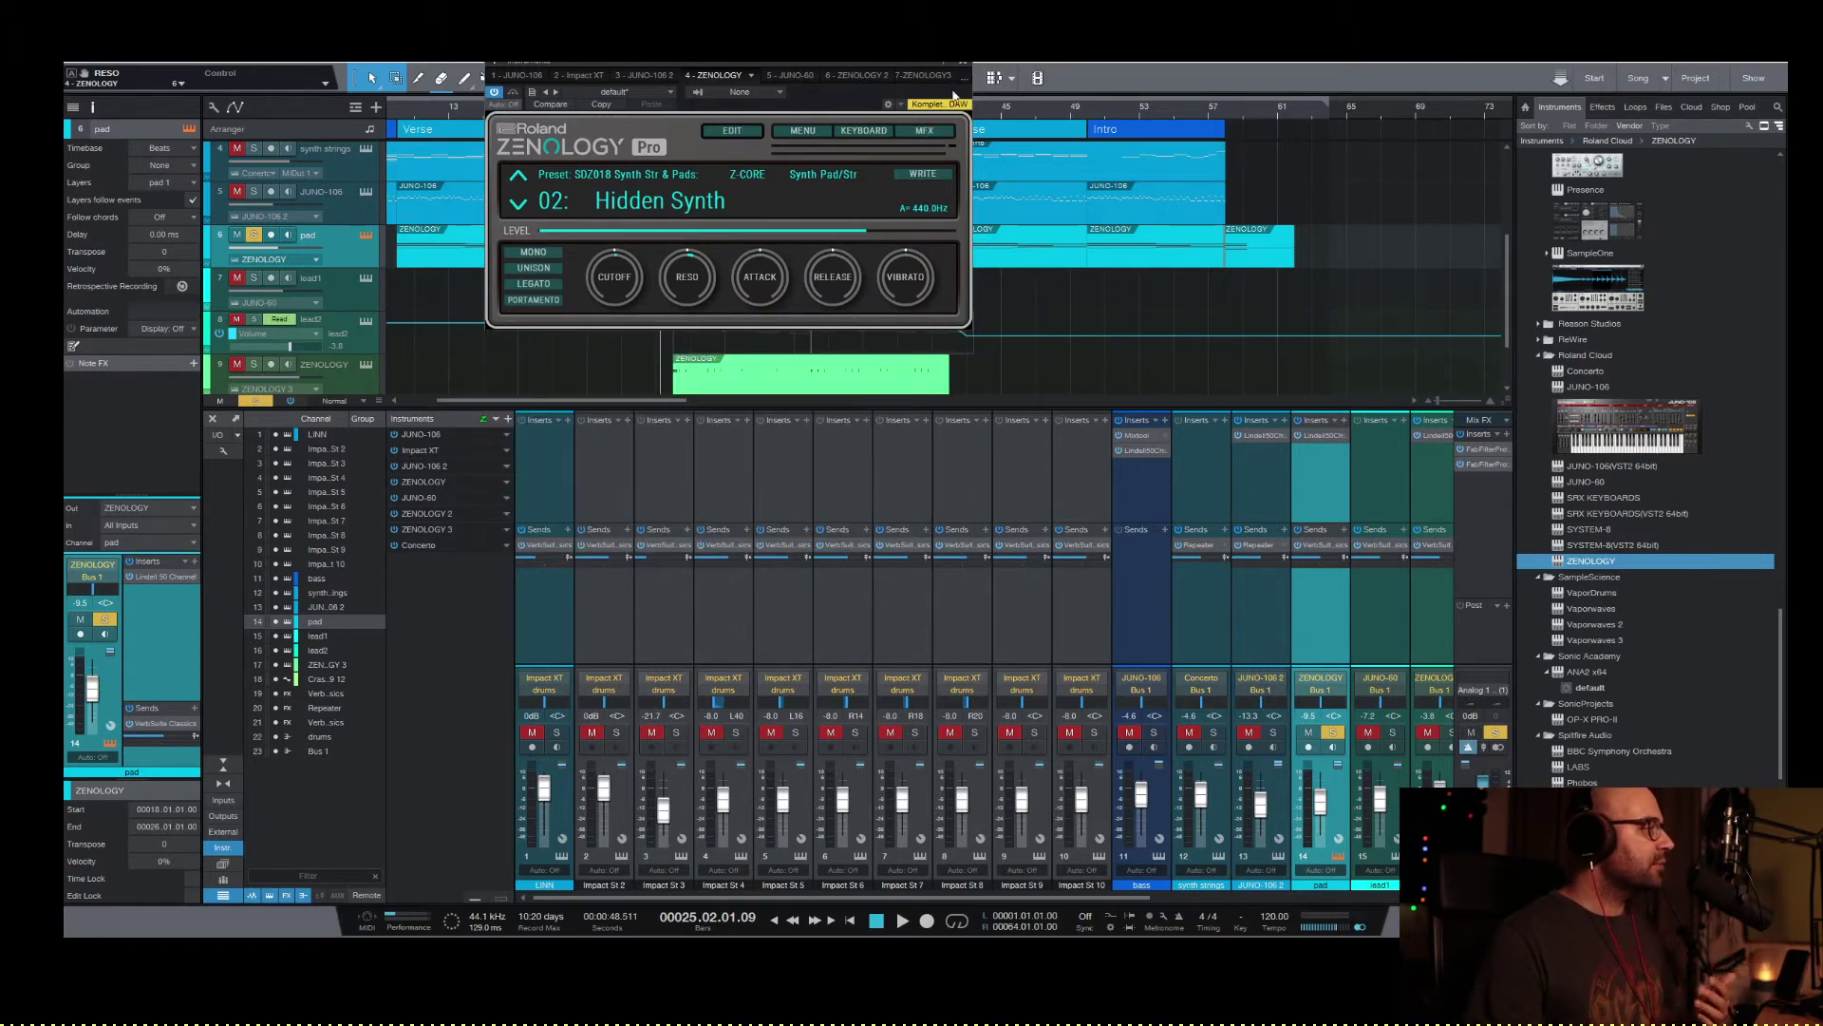
drag(969, 66, 1011, 170)
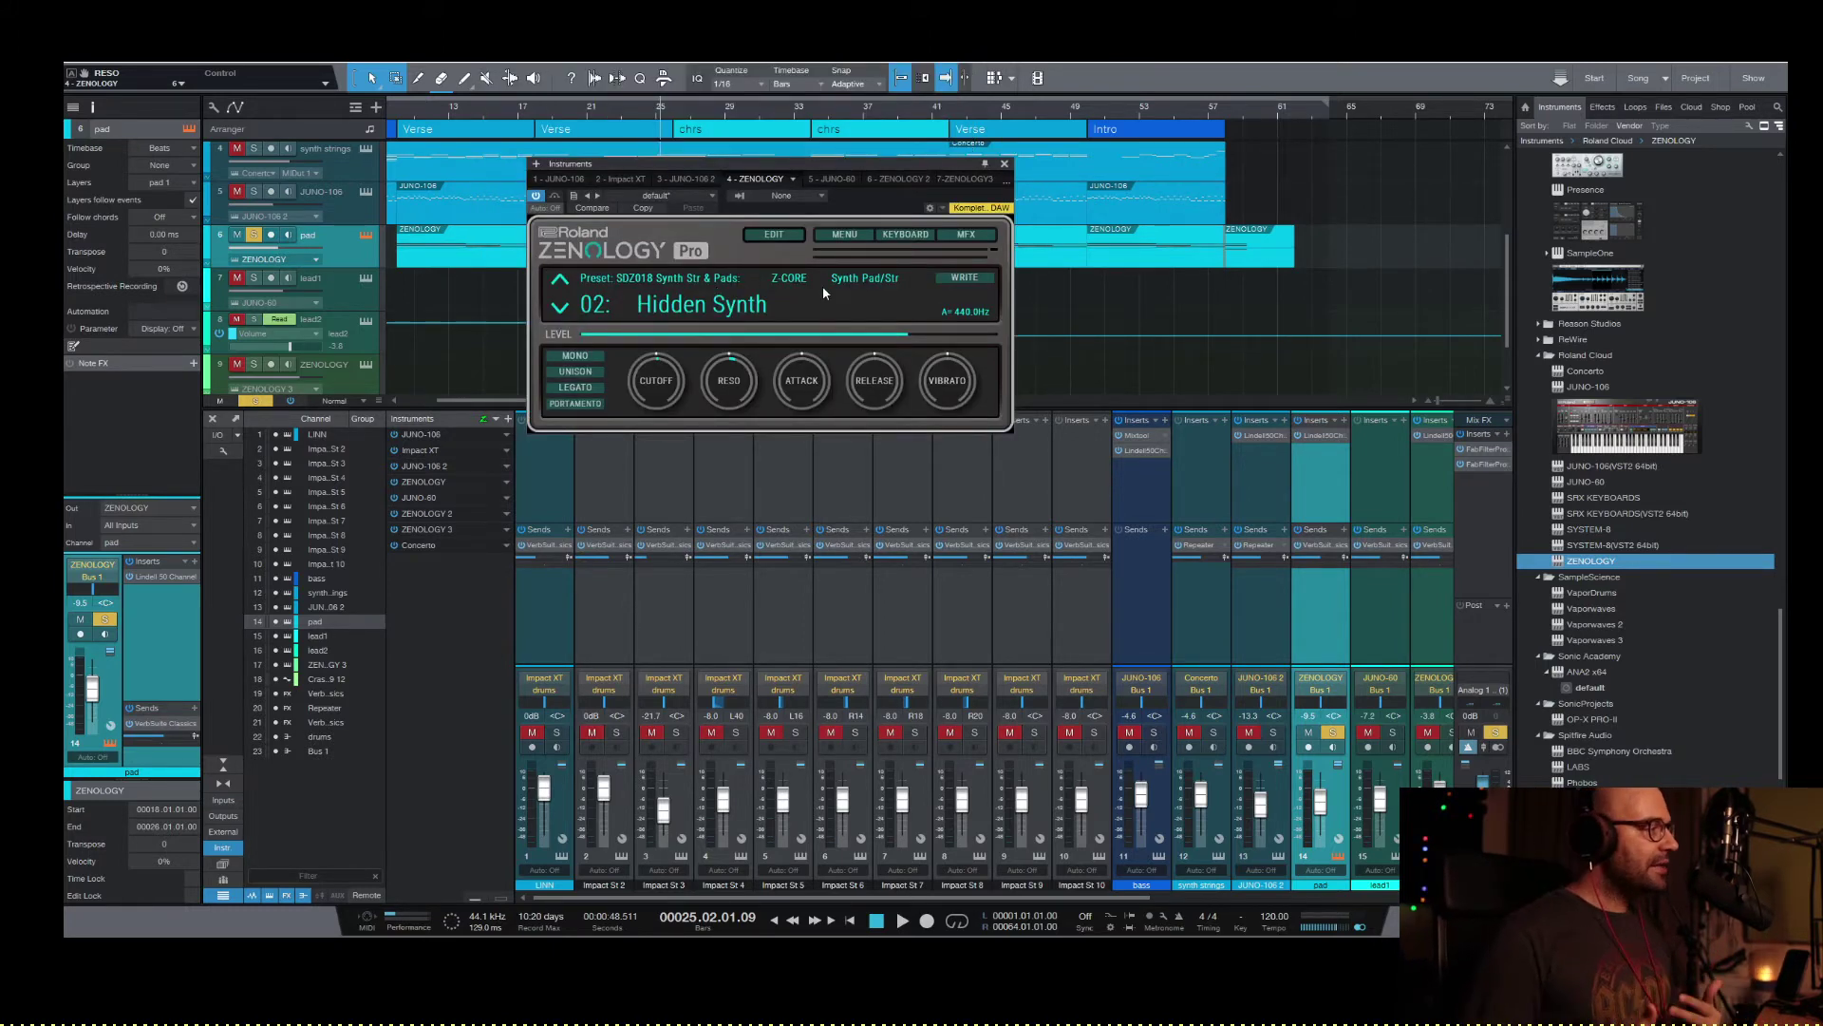
- View ZENOLOGY's tone browser for the pad's Hidden Synth sound, and switch to the lead1 track's JUNO-60
click(877, 281)
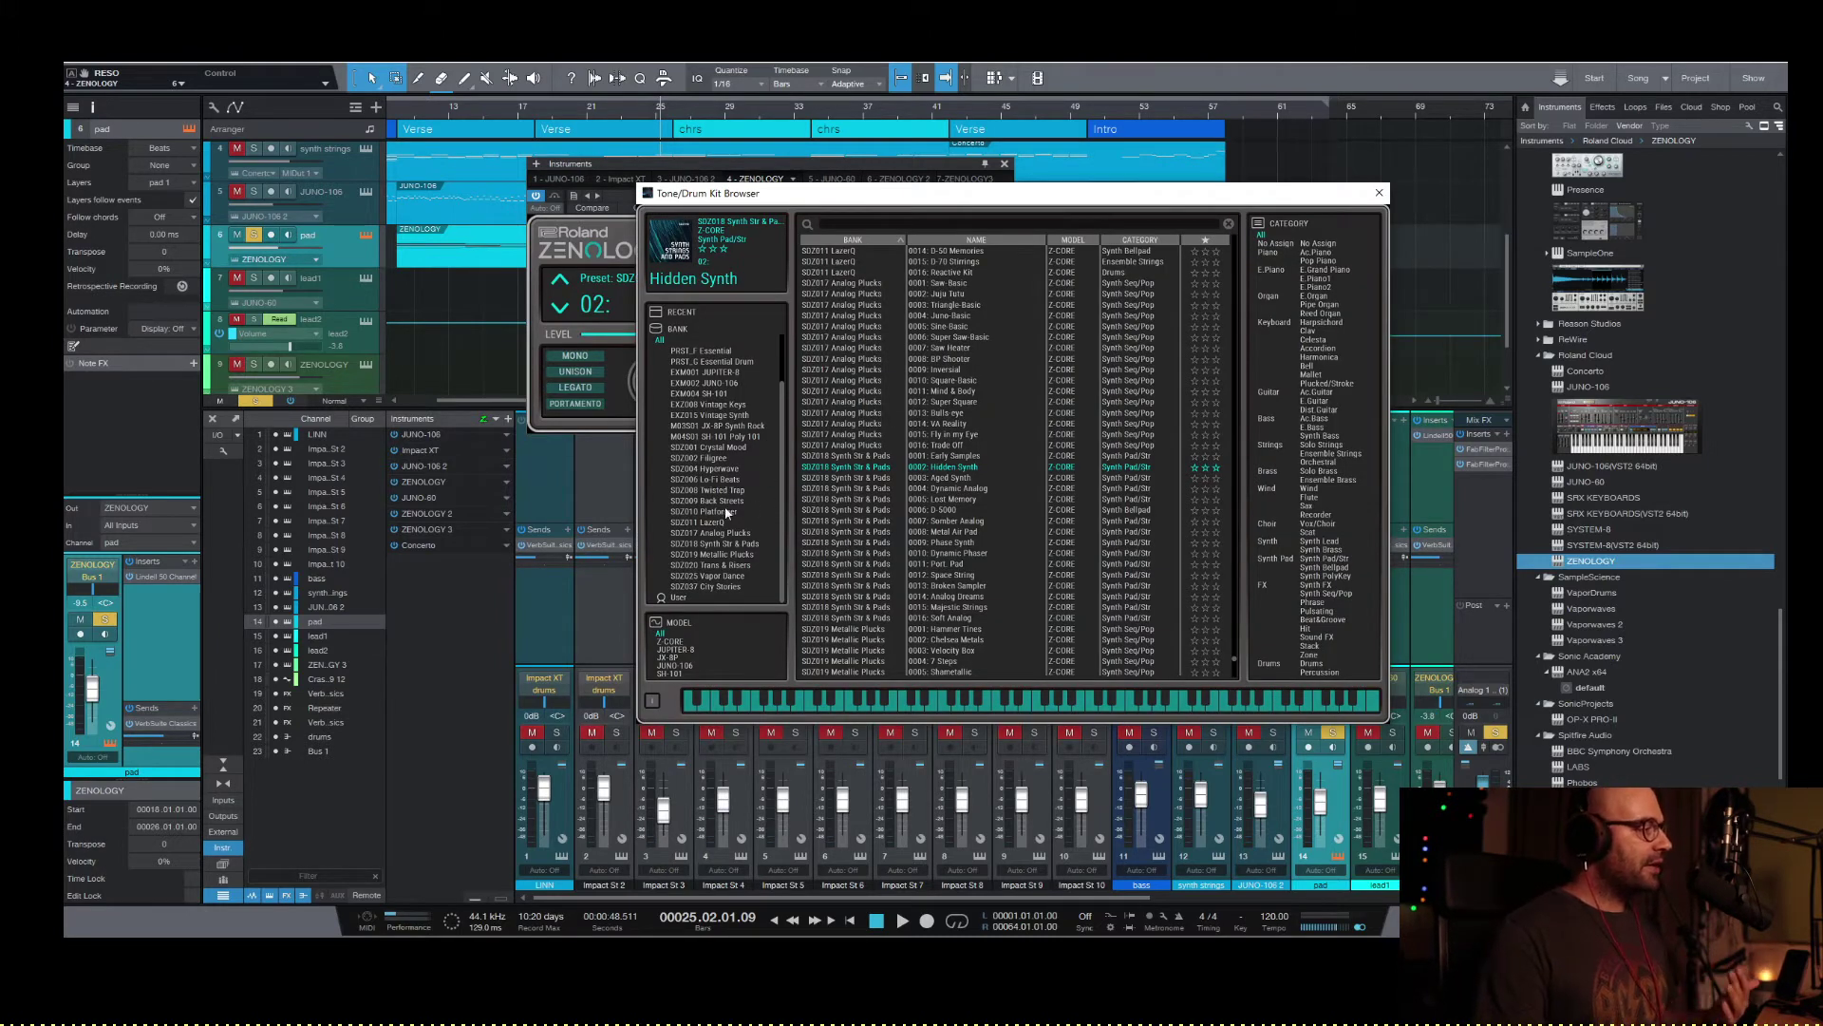
key(Down)
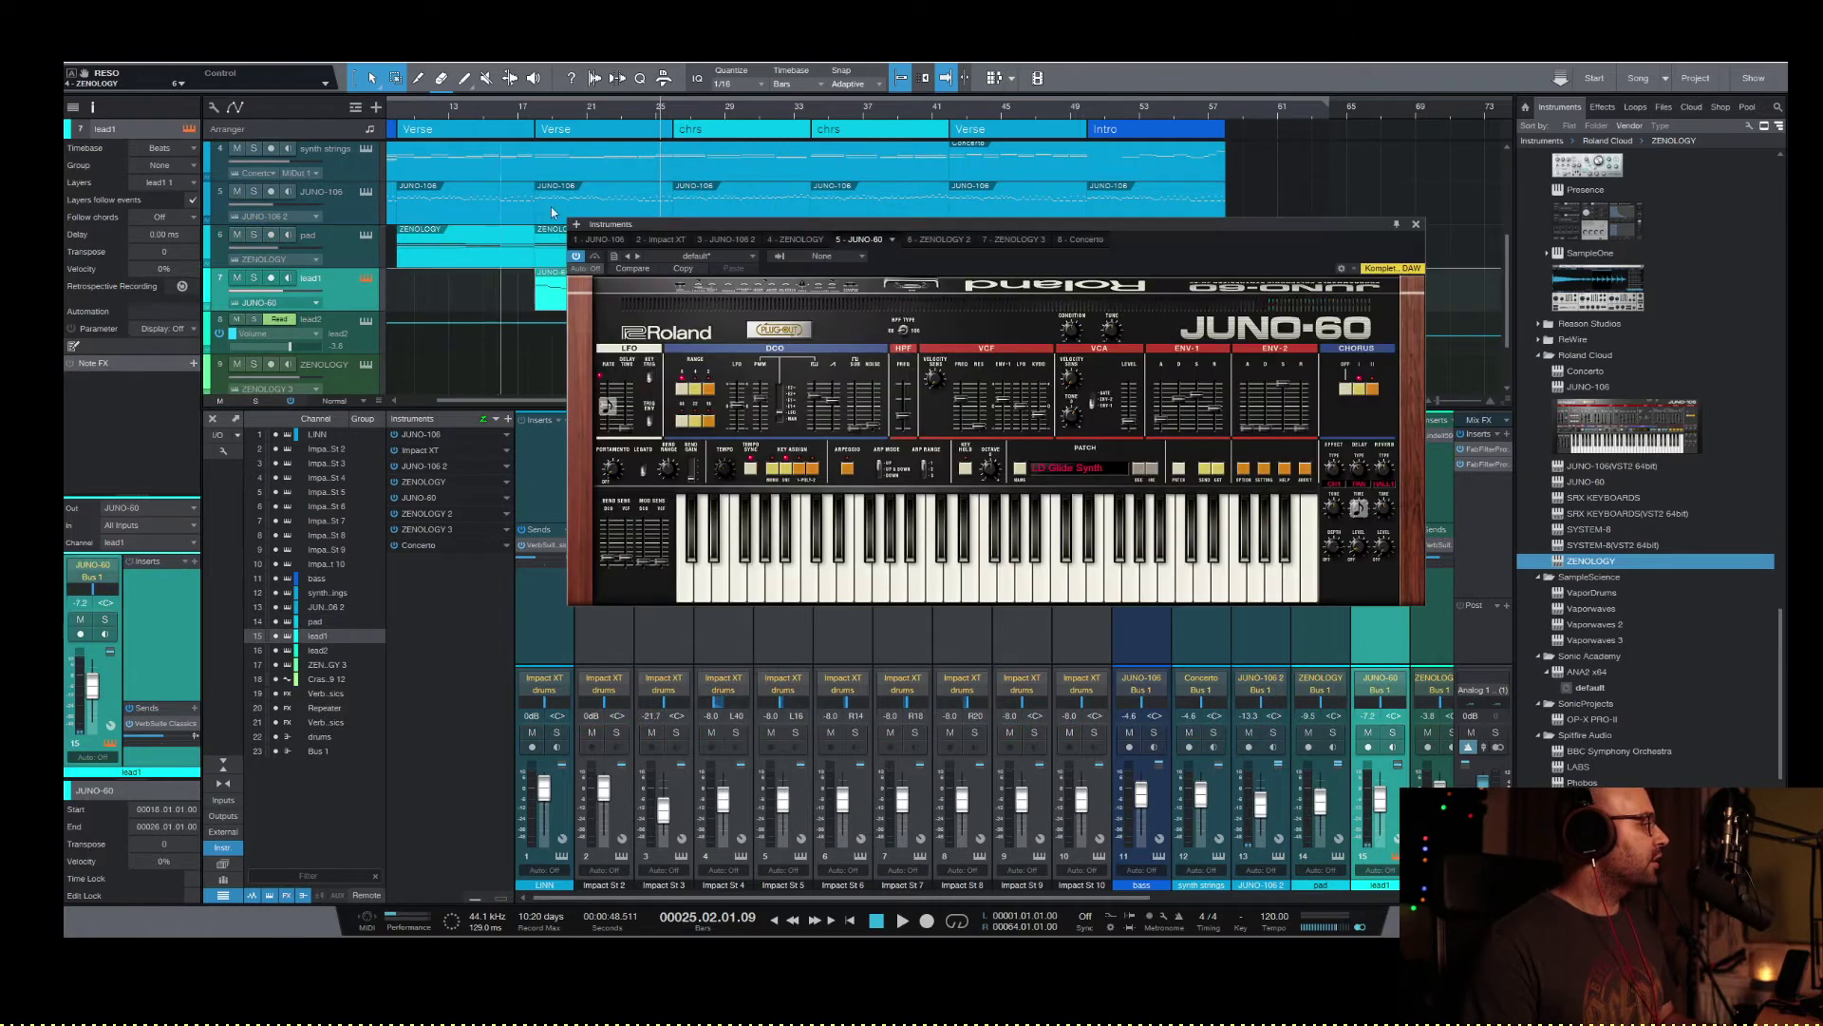
- Set the playback position to bar 18 and view JUNO-60's patch banks without changing the current patch
click(535, 117)
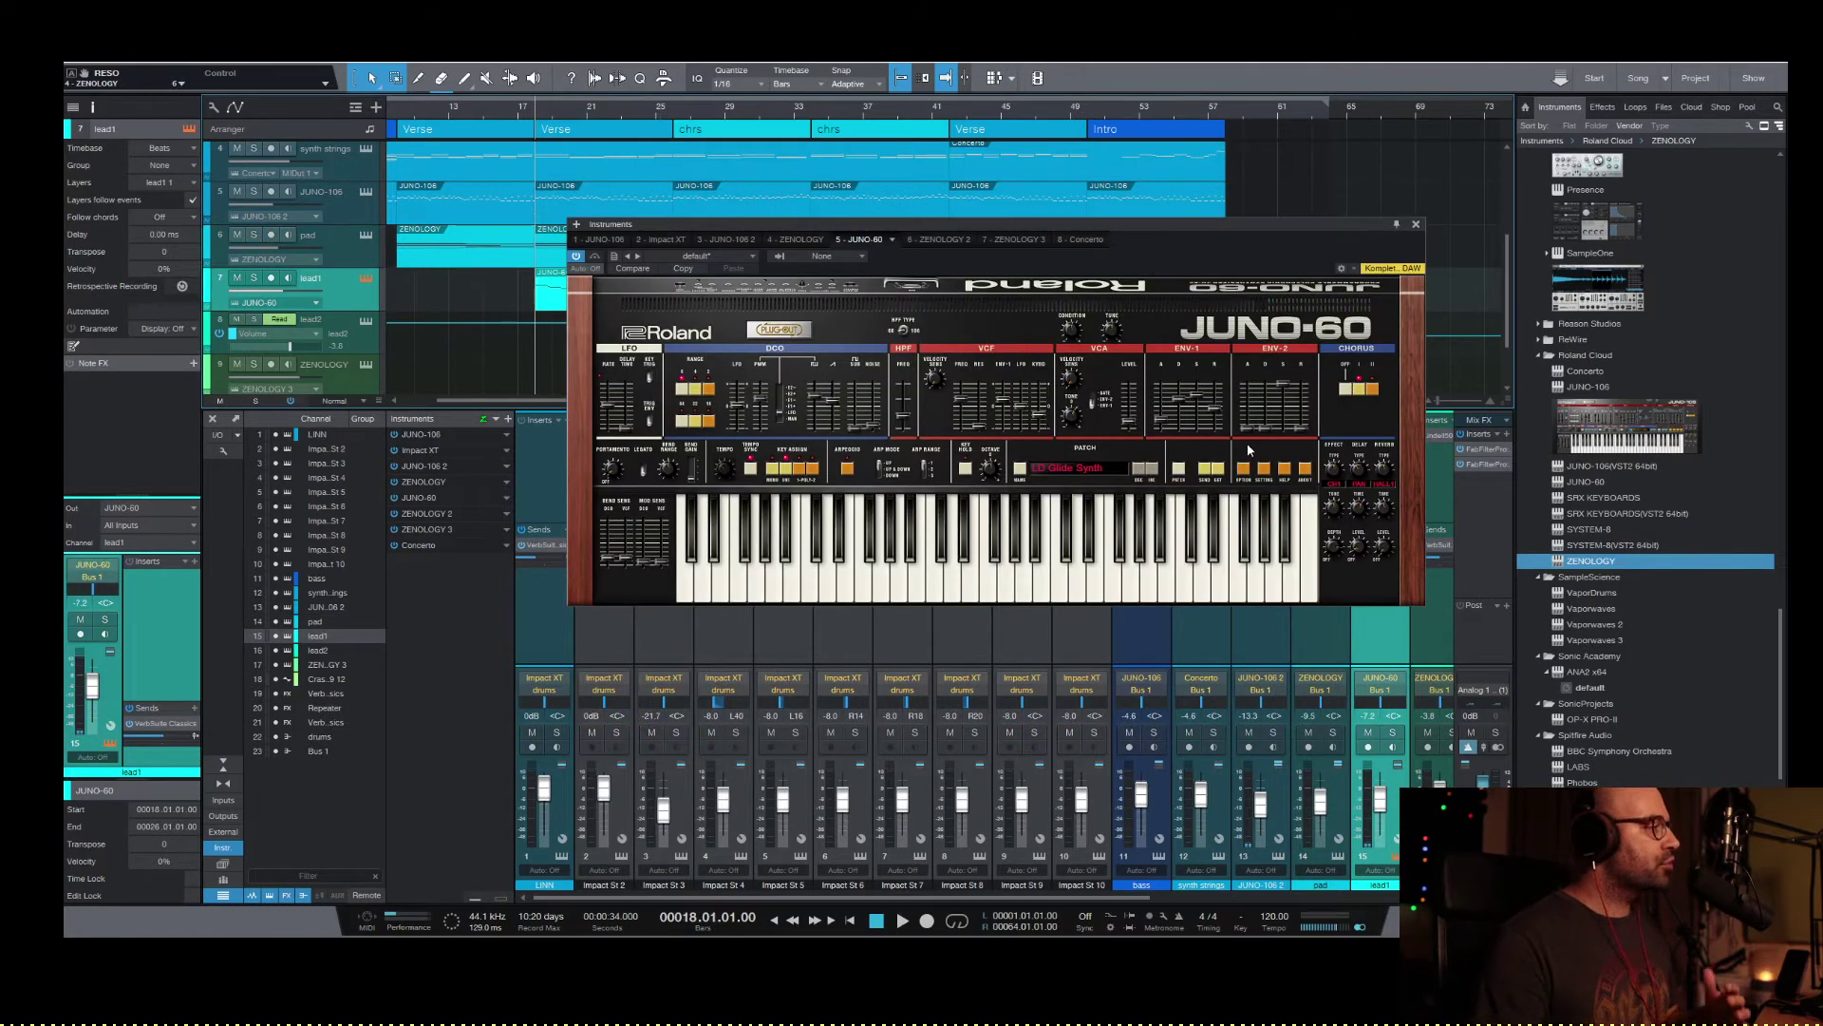
click(1135, 461)
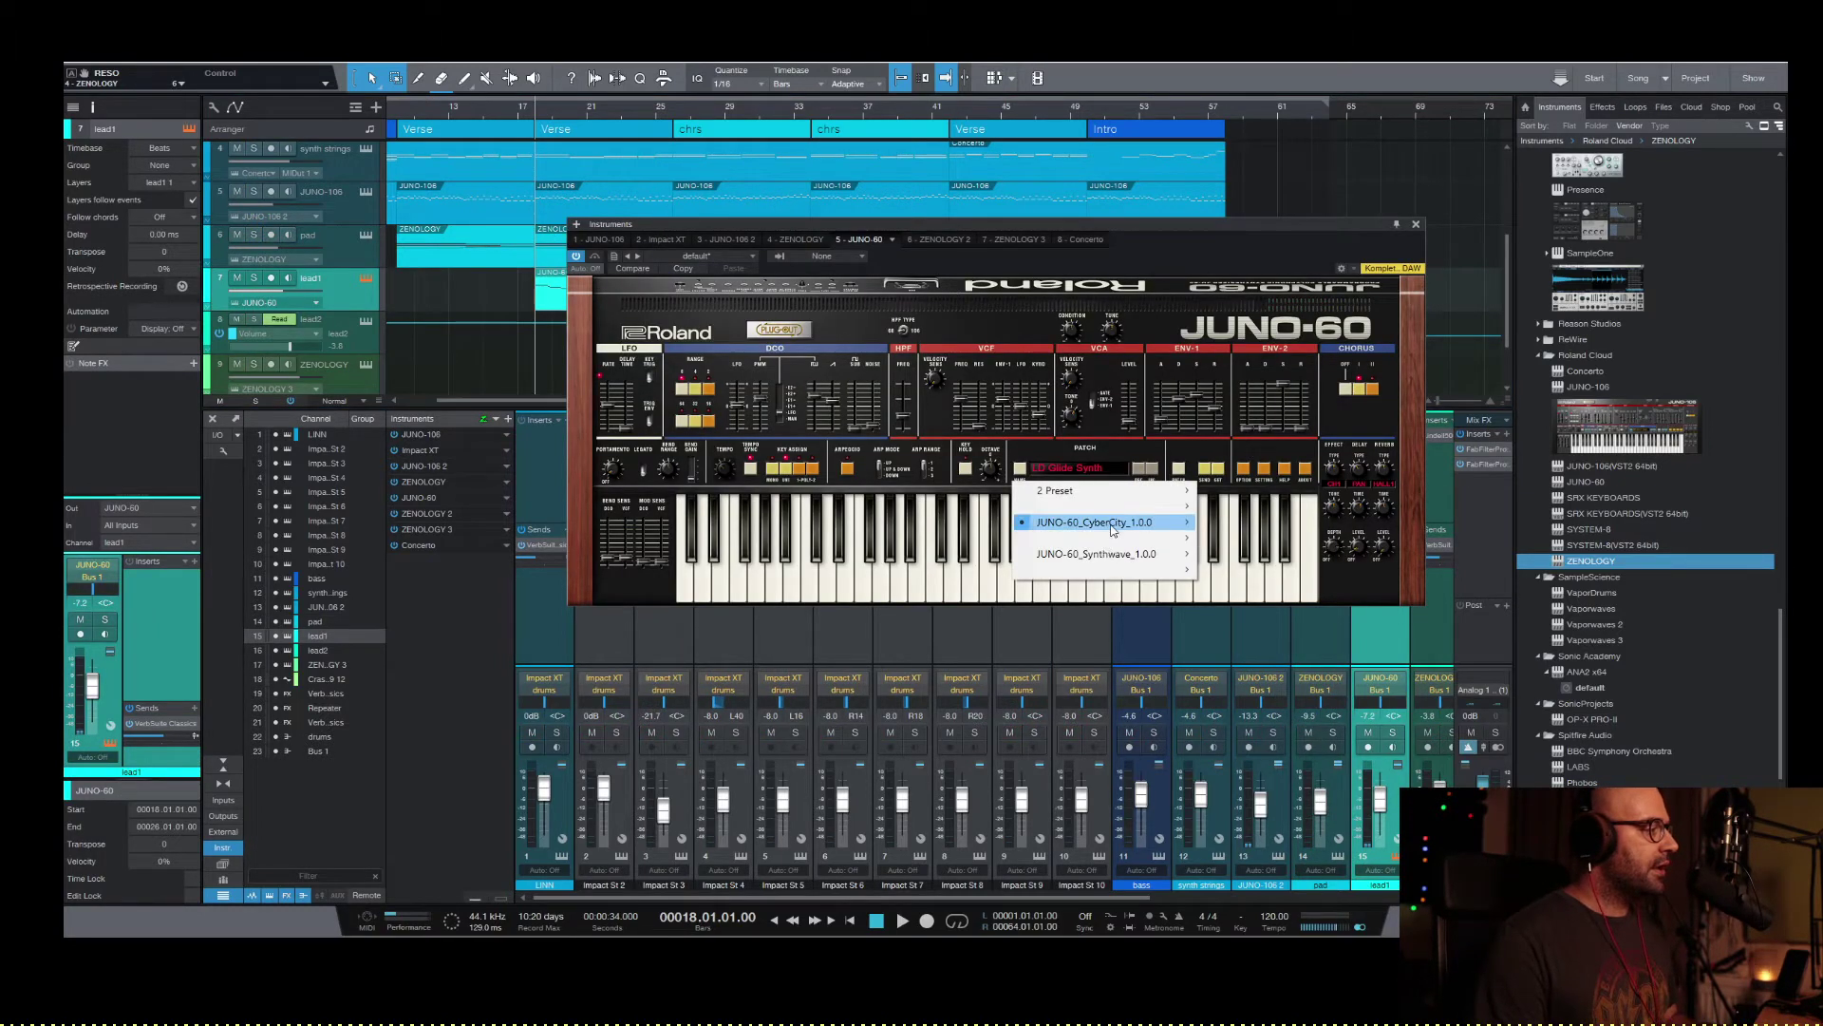
mouse_move(1113, 527)
click(1294, 369)
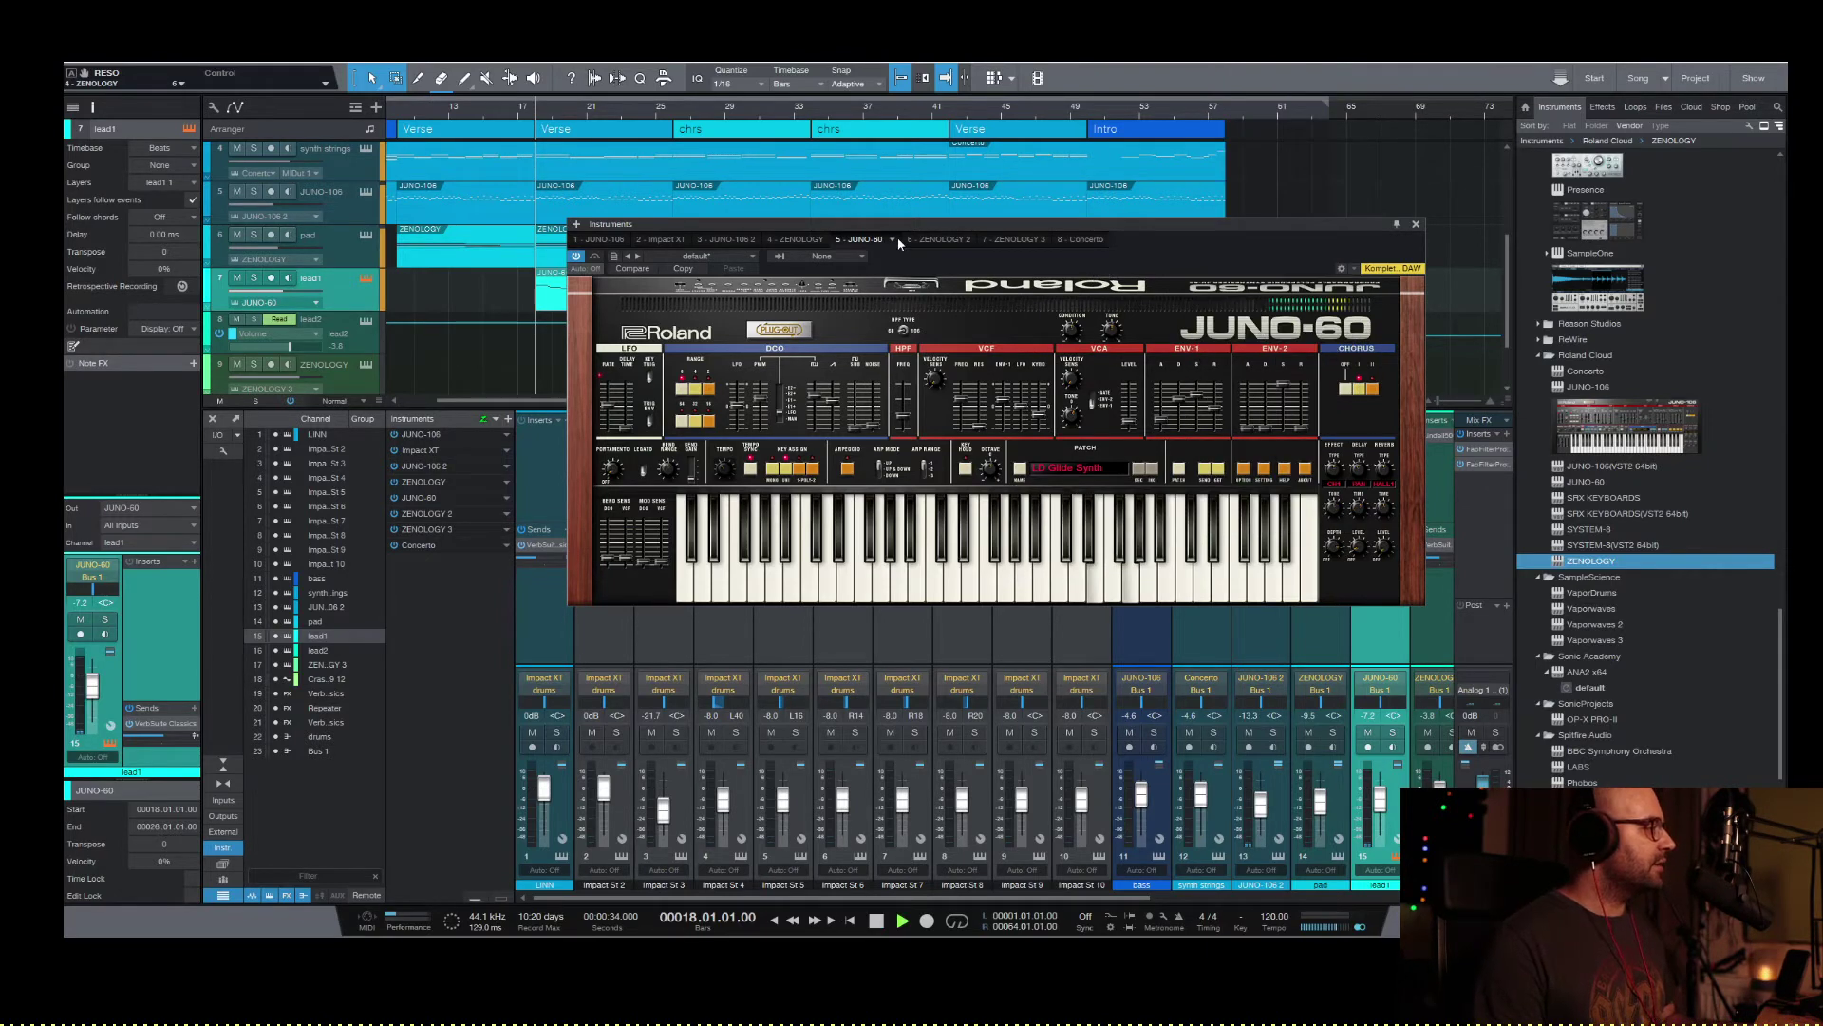
- Solo lead1 and play it from bar 18 while adjusting JUNO-60's ENV-1 release, and close the instrument window
key(s)
key(space)
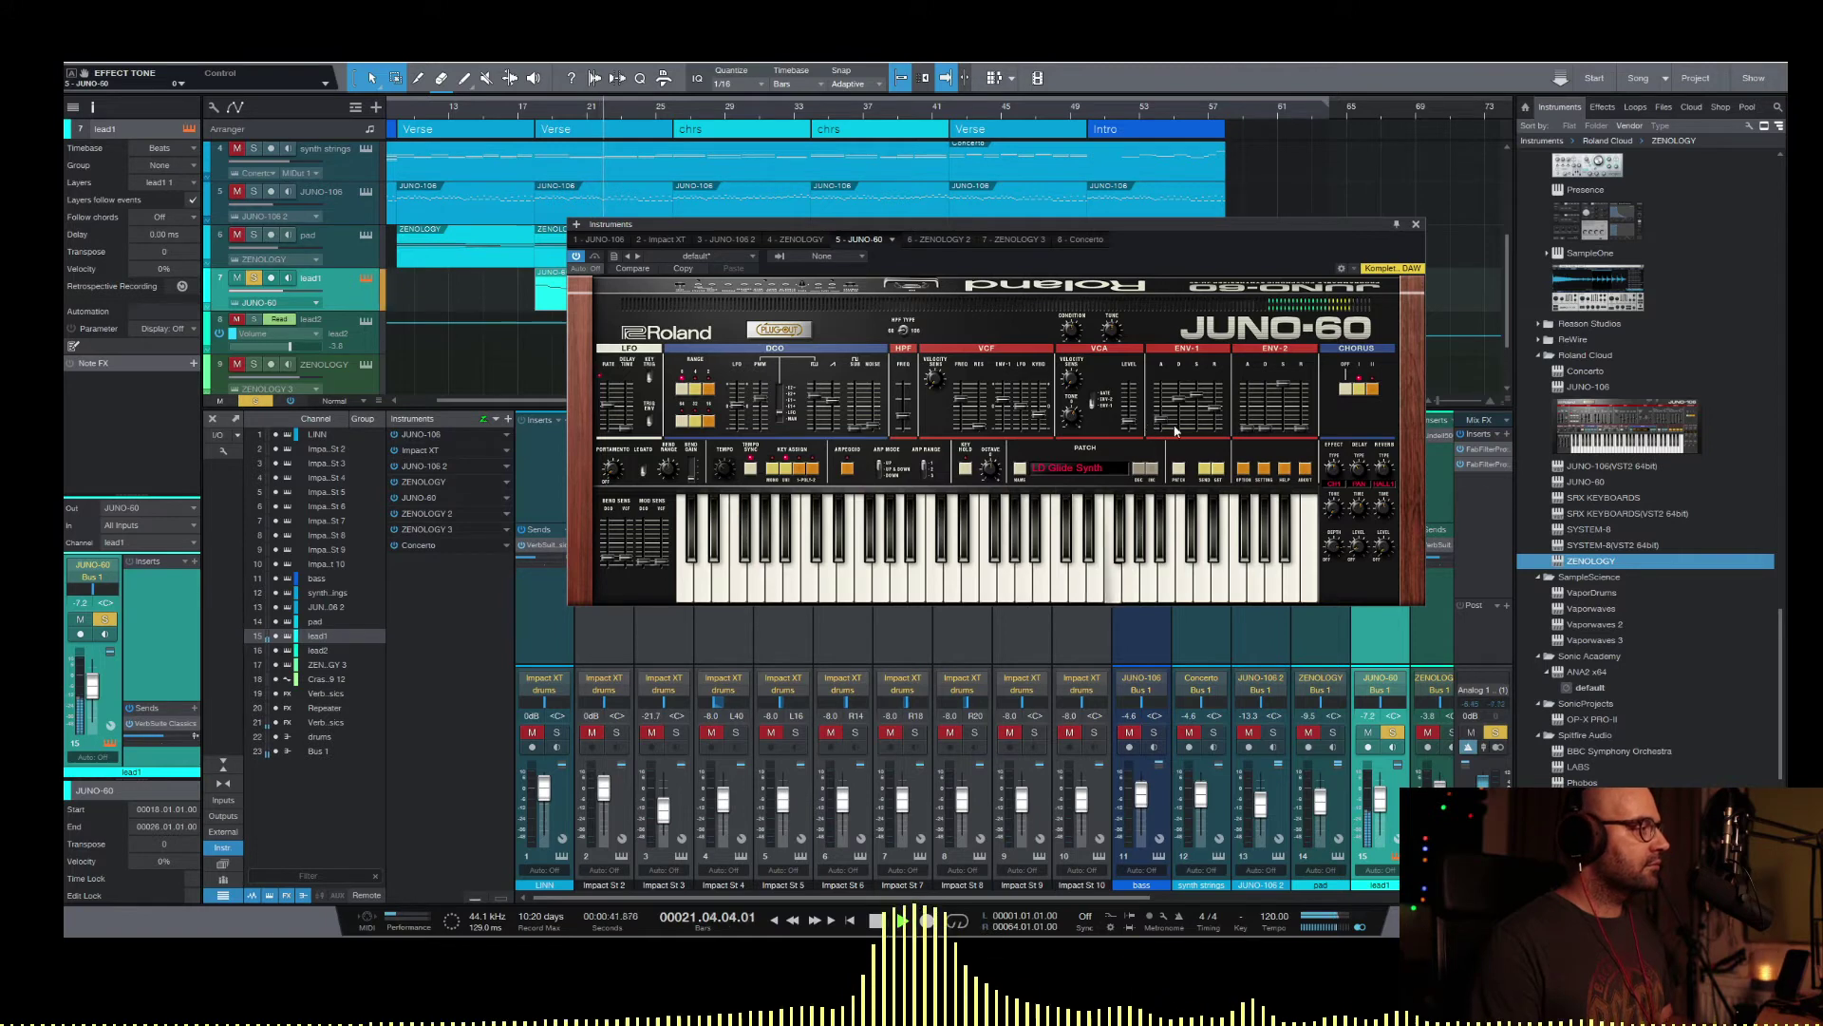
drag(1160, 445, 1161, 413)
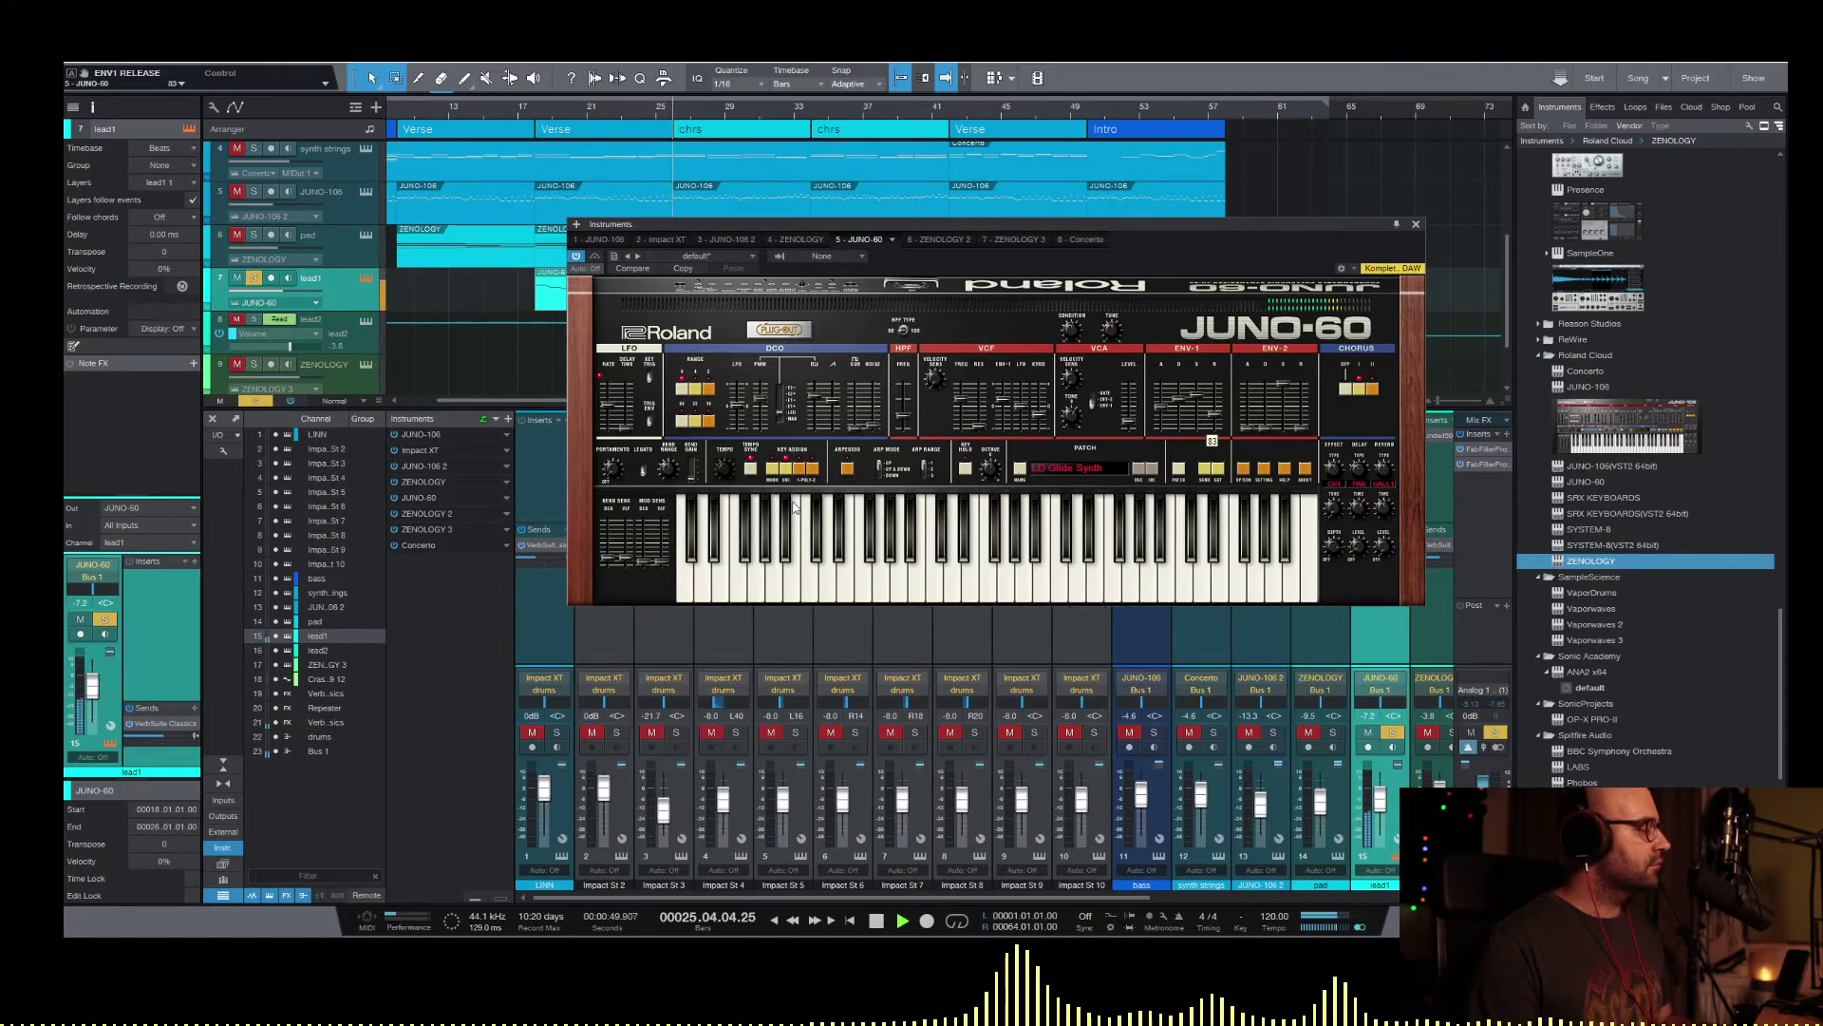
click(1415, 226)
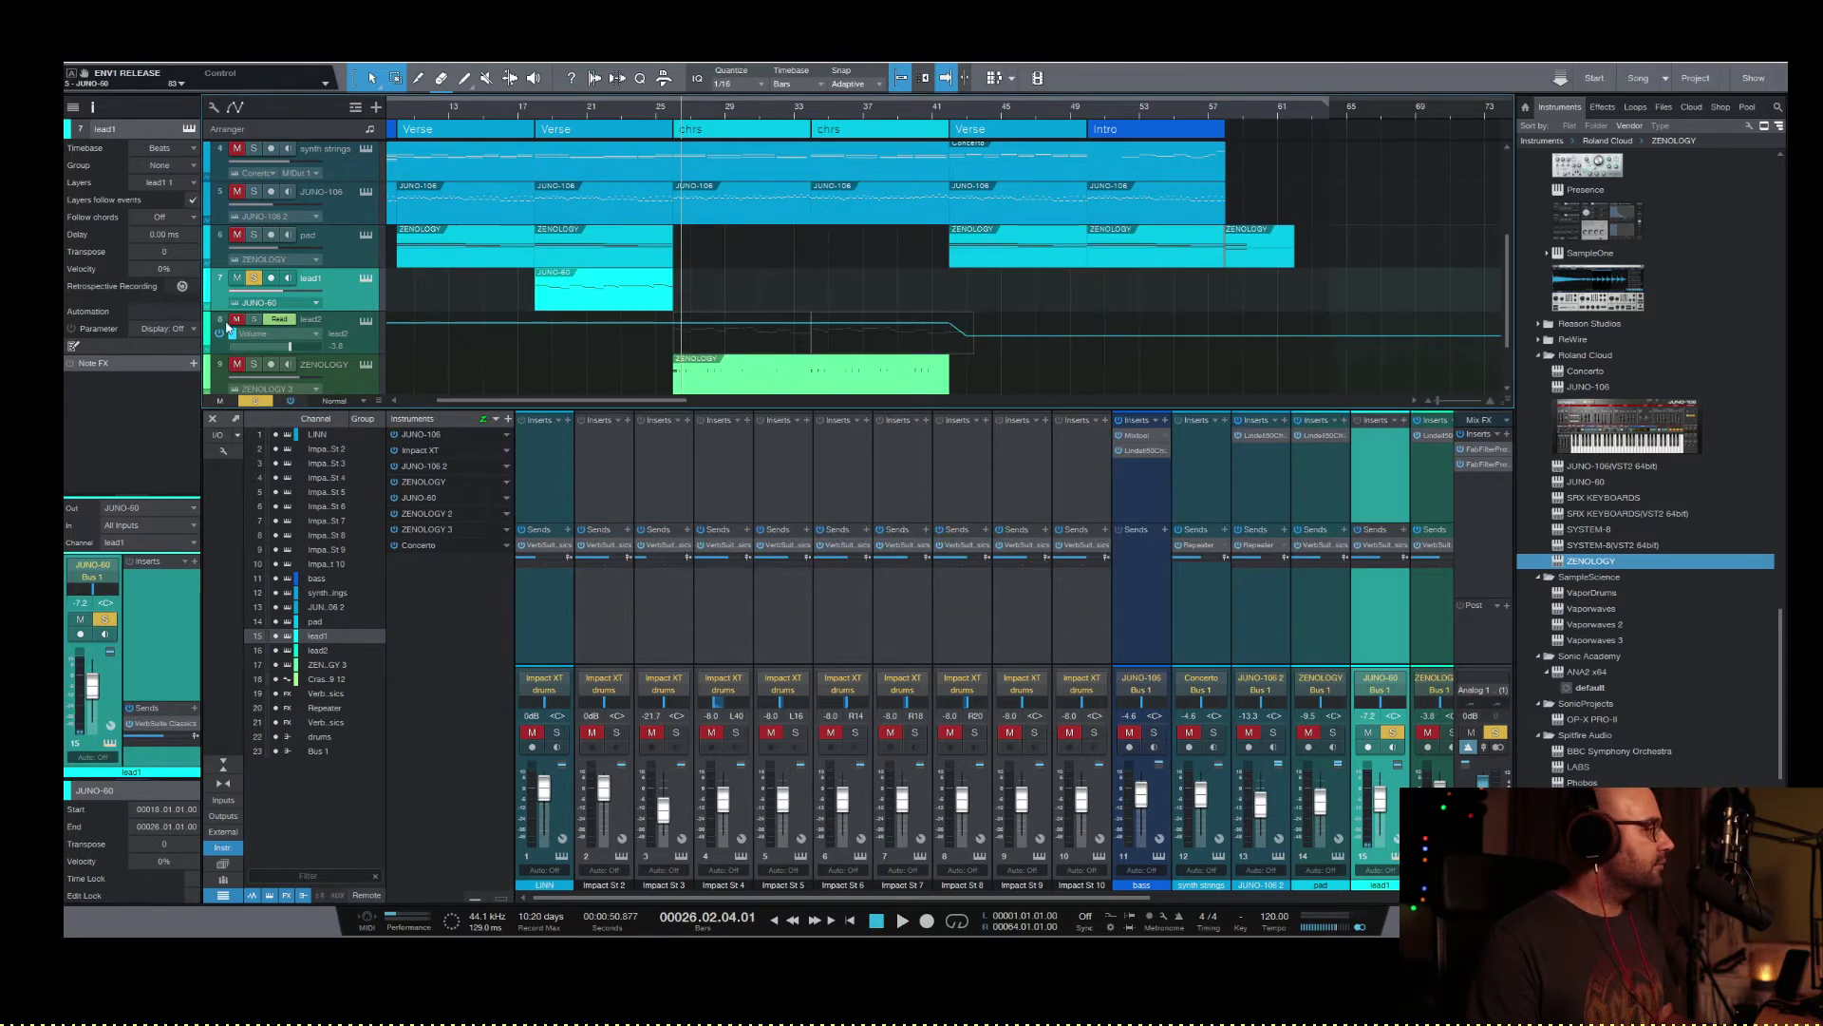
- Open lead2's ZENOLOGY instrument and view its tone browser for the JUPITER-8 Saw Lead preset
click(357, 345)
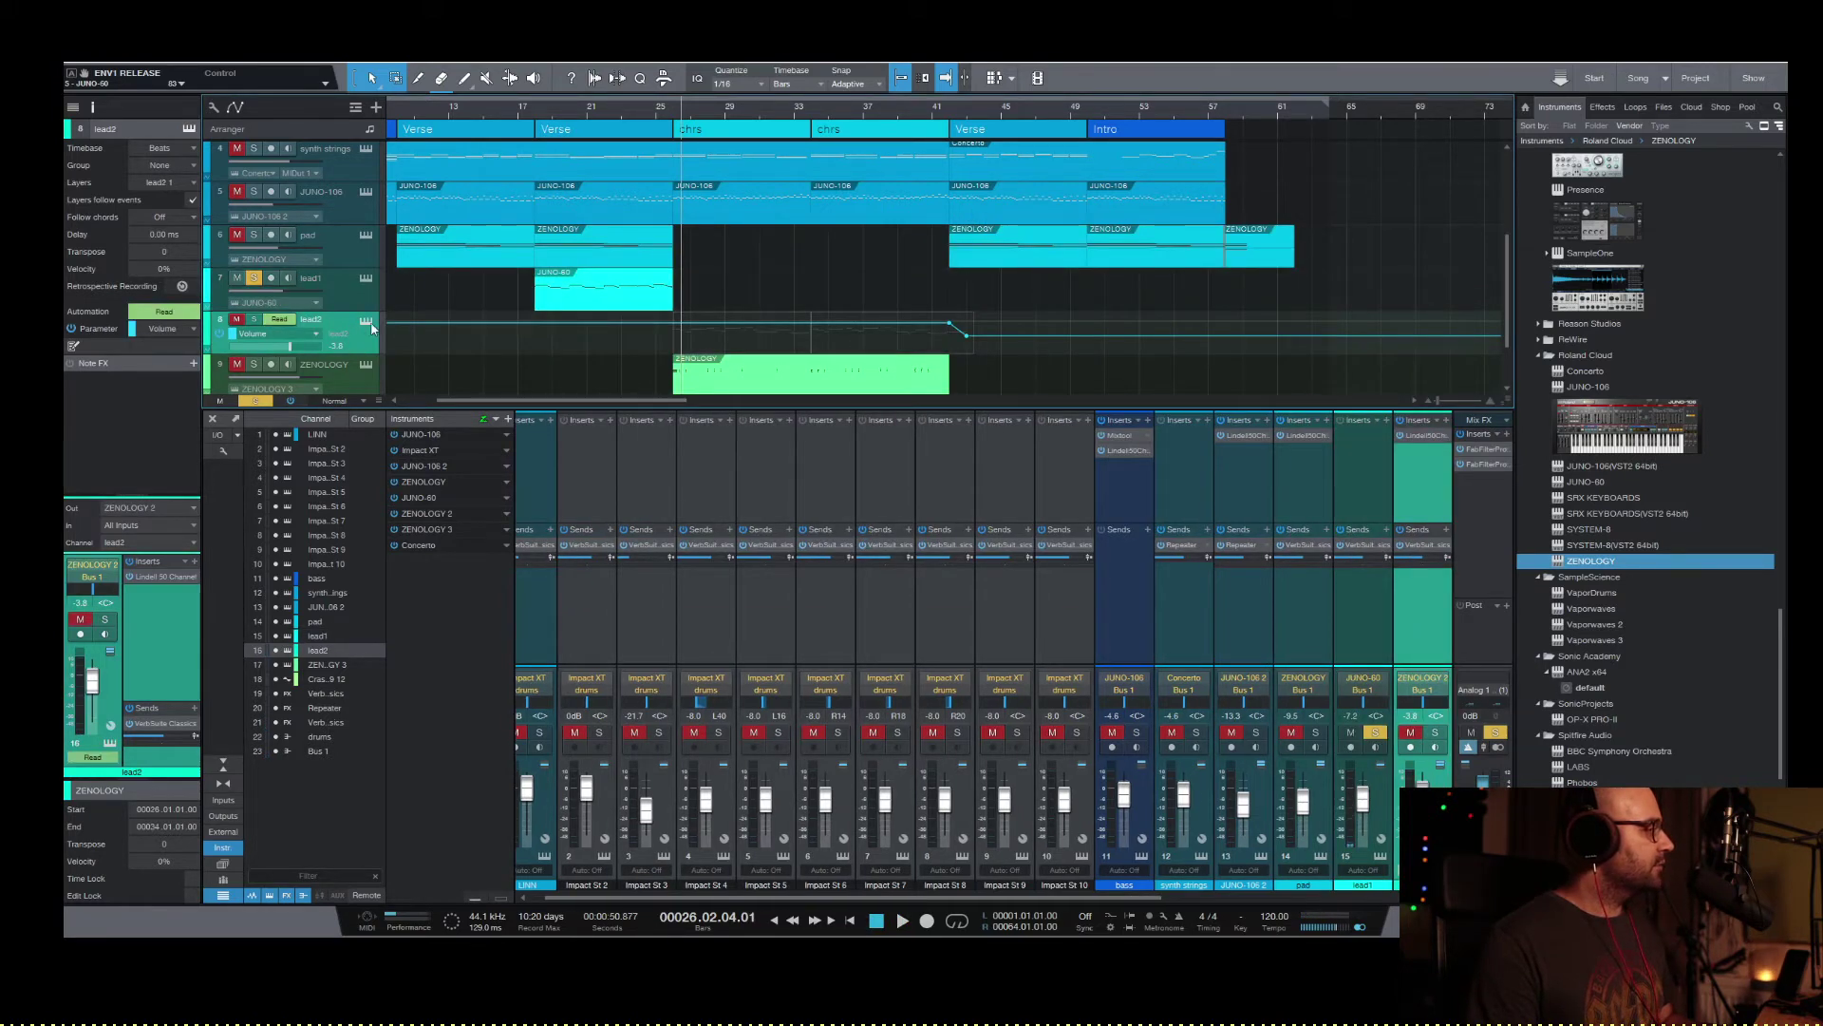
click(367, 323)
drag(553, 169, 923, 167)
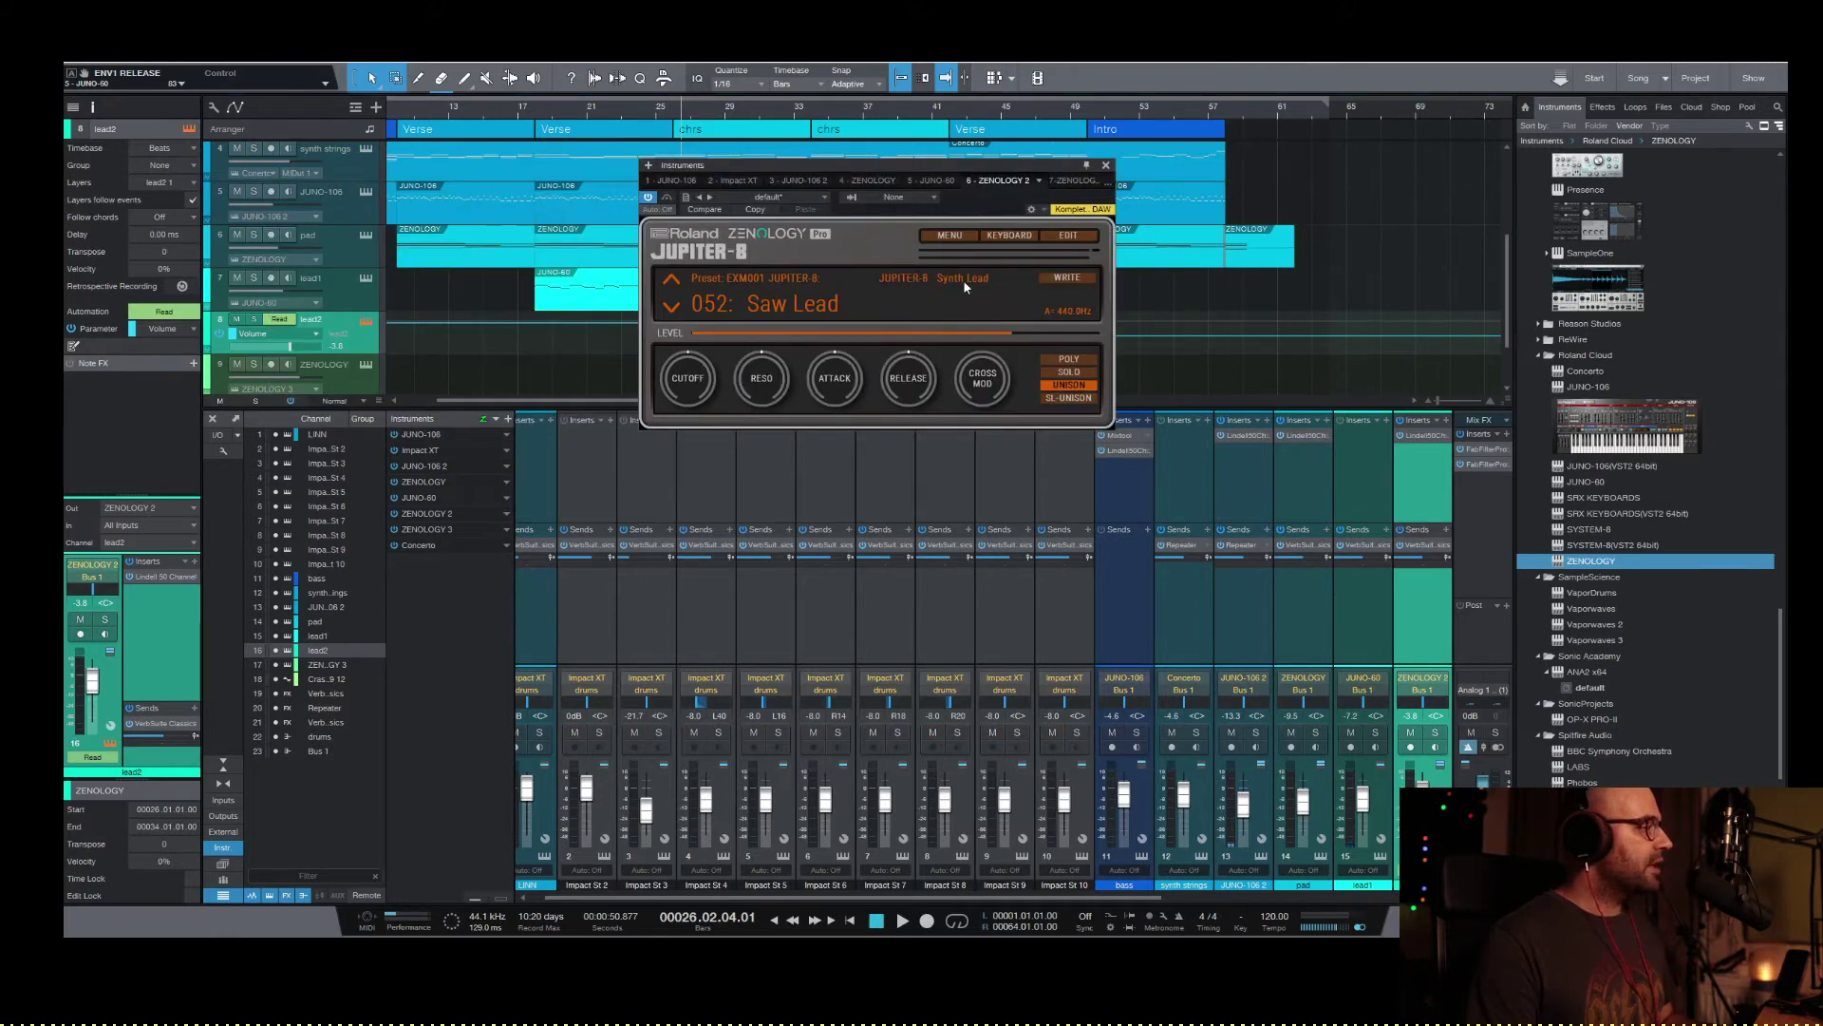
click(879, 300)
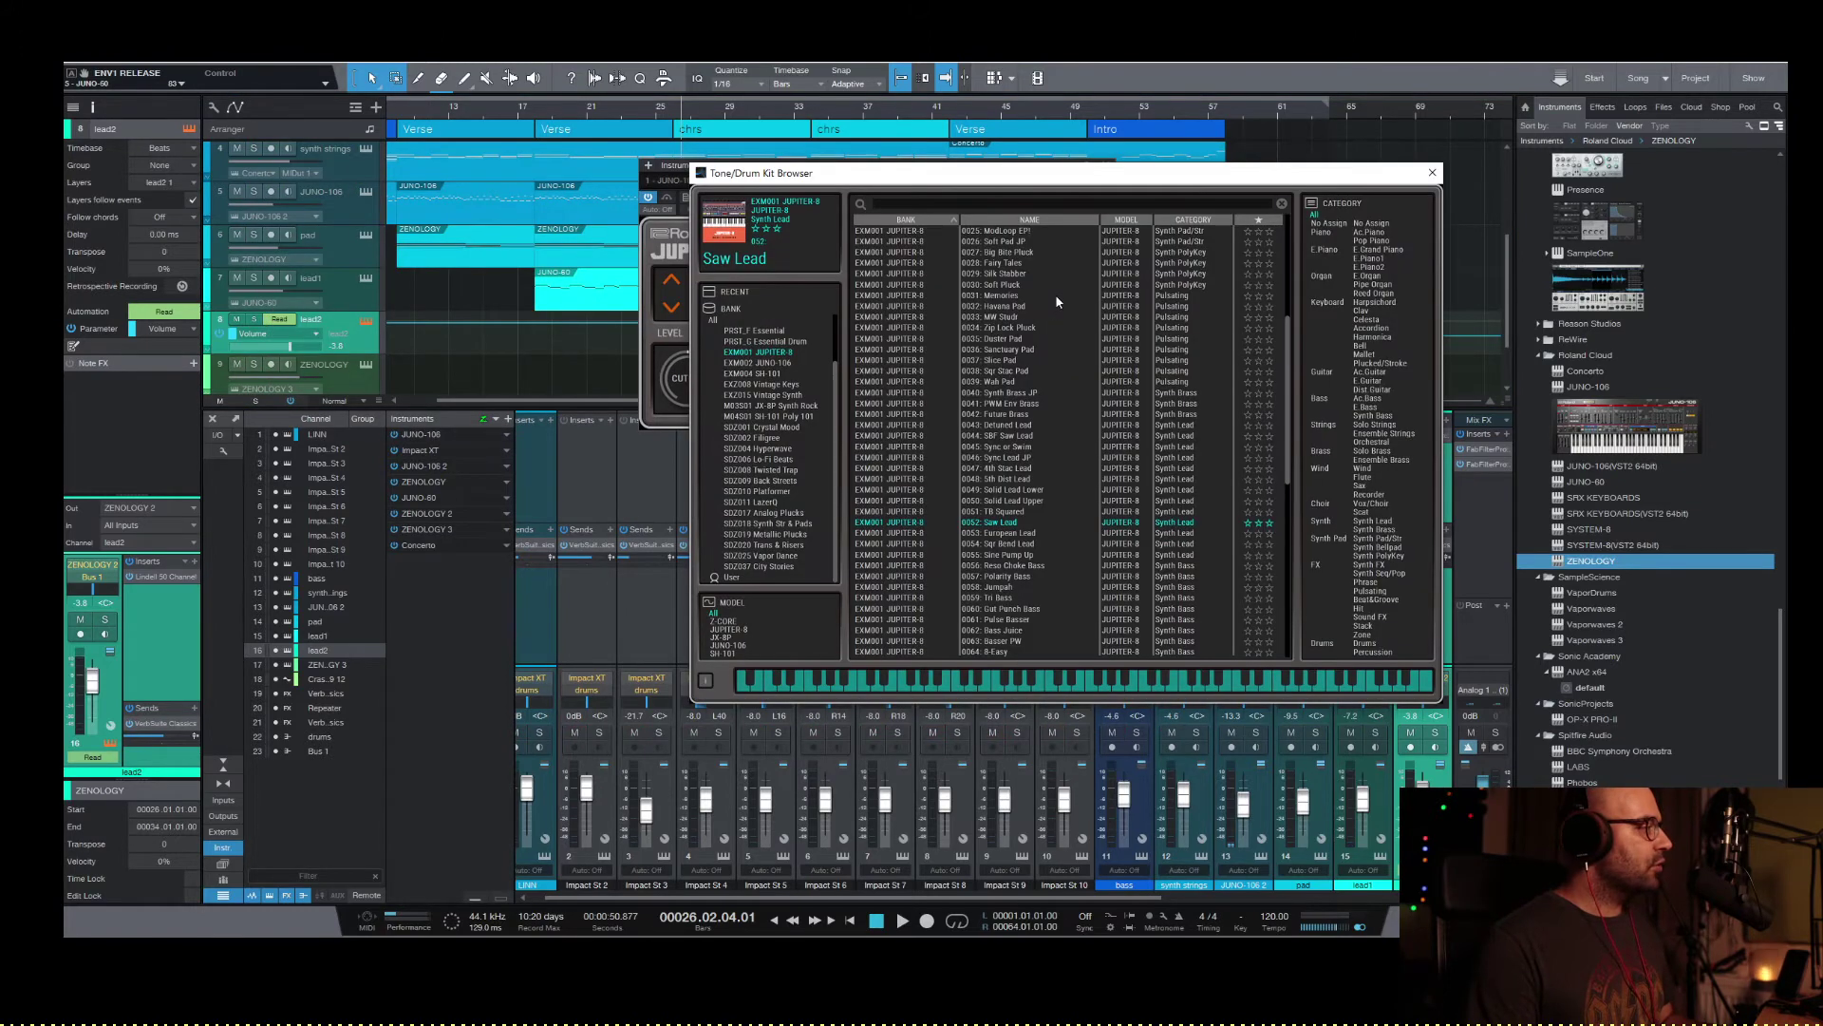
click(1433, 172)
- View the JUNO-60 instrument again, close it, and select JUNO-106 in the Roland Cloud instrument list
click(936, 180)
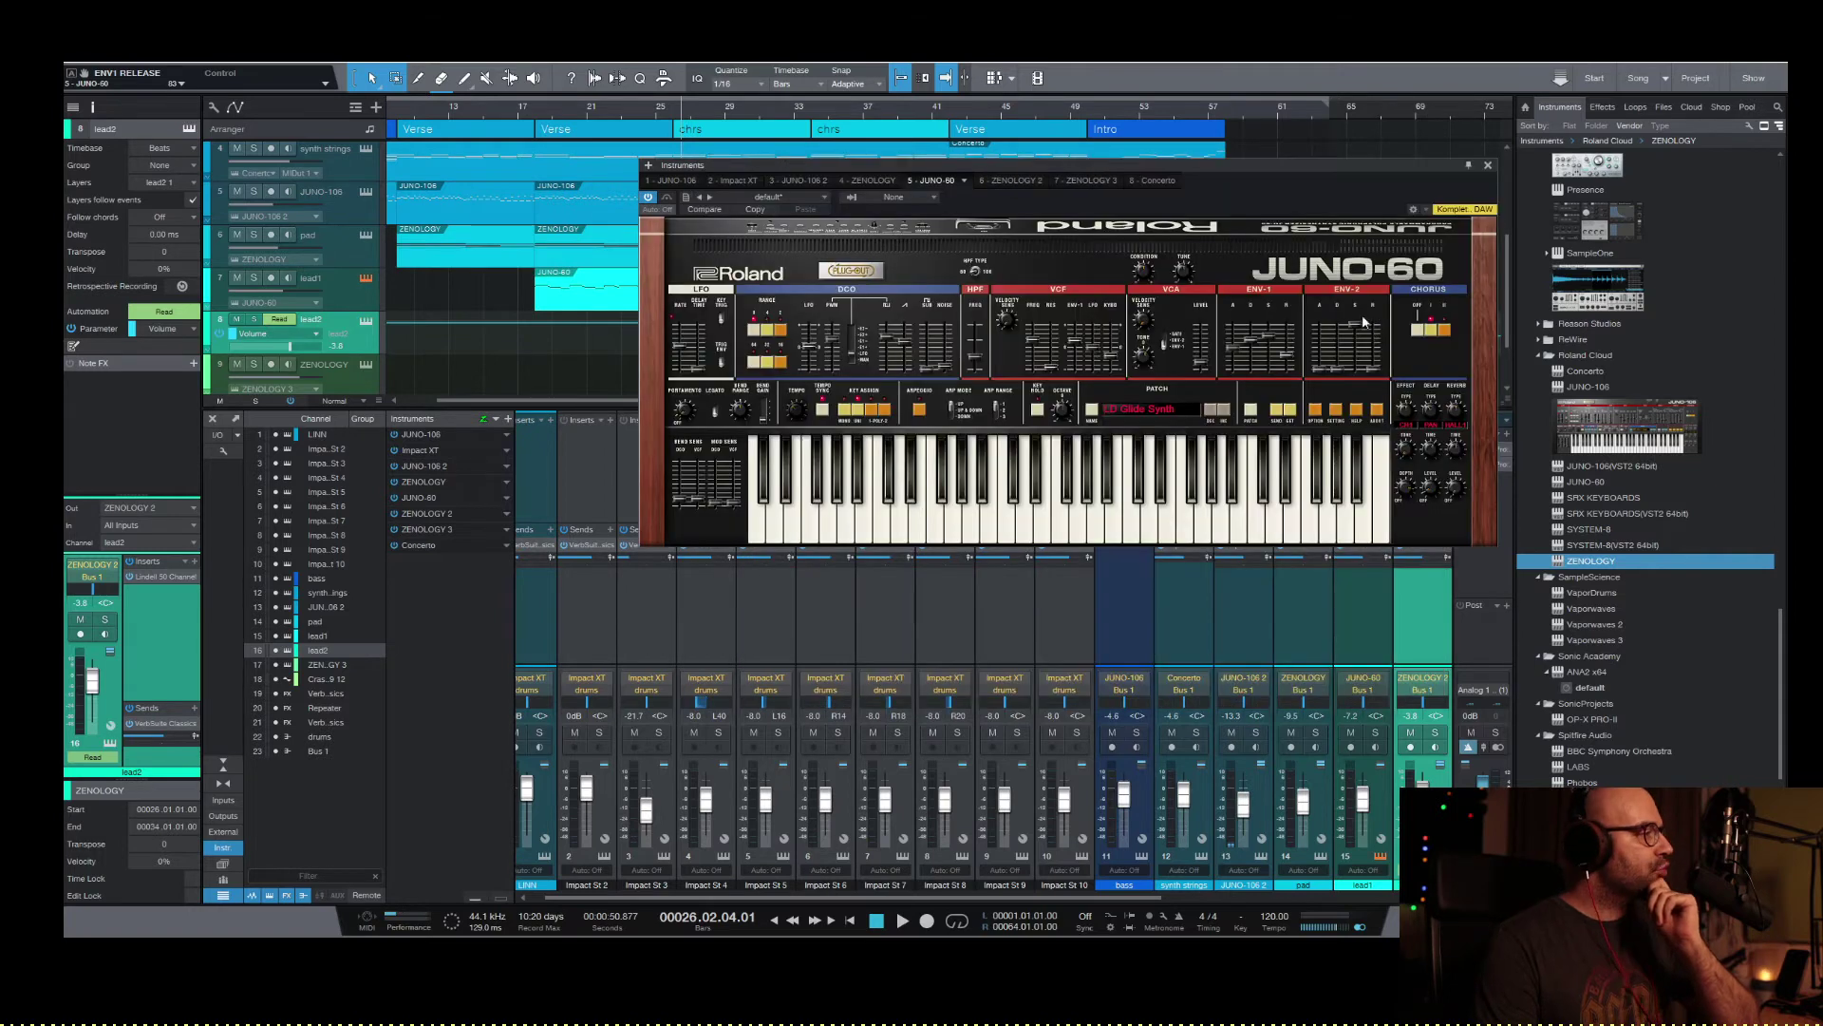
click(1489, 167)
click(1640, 438)
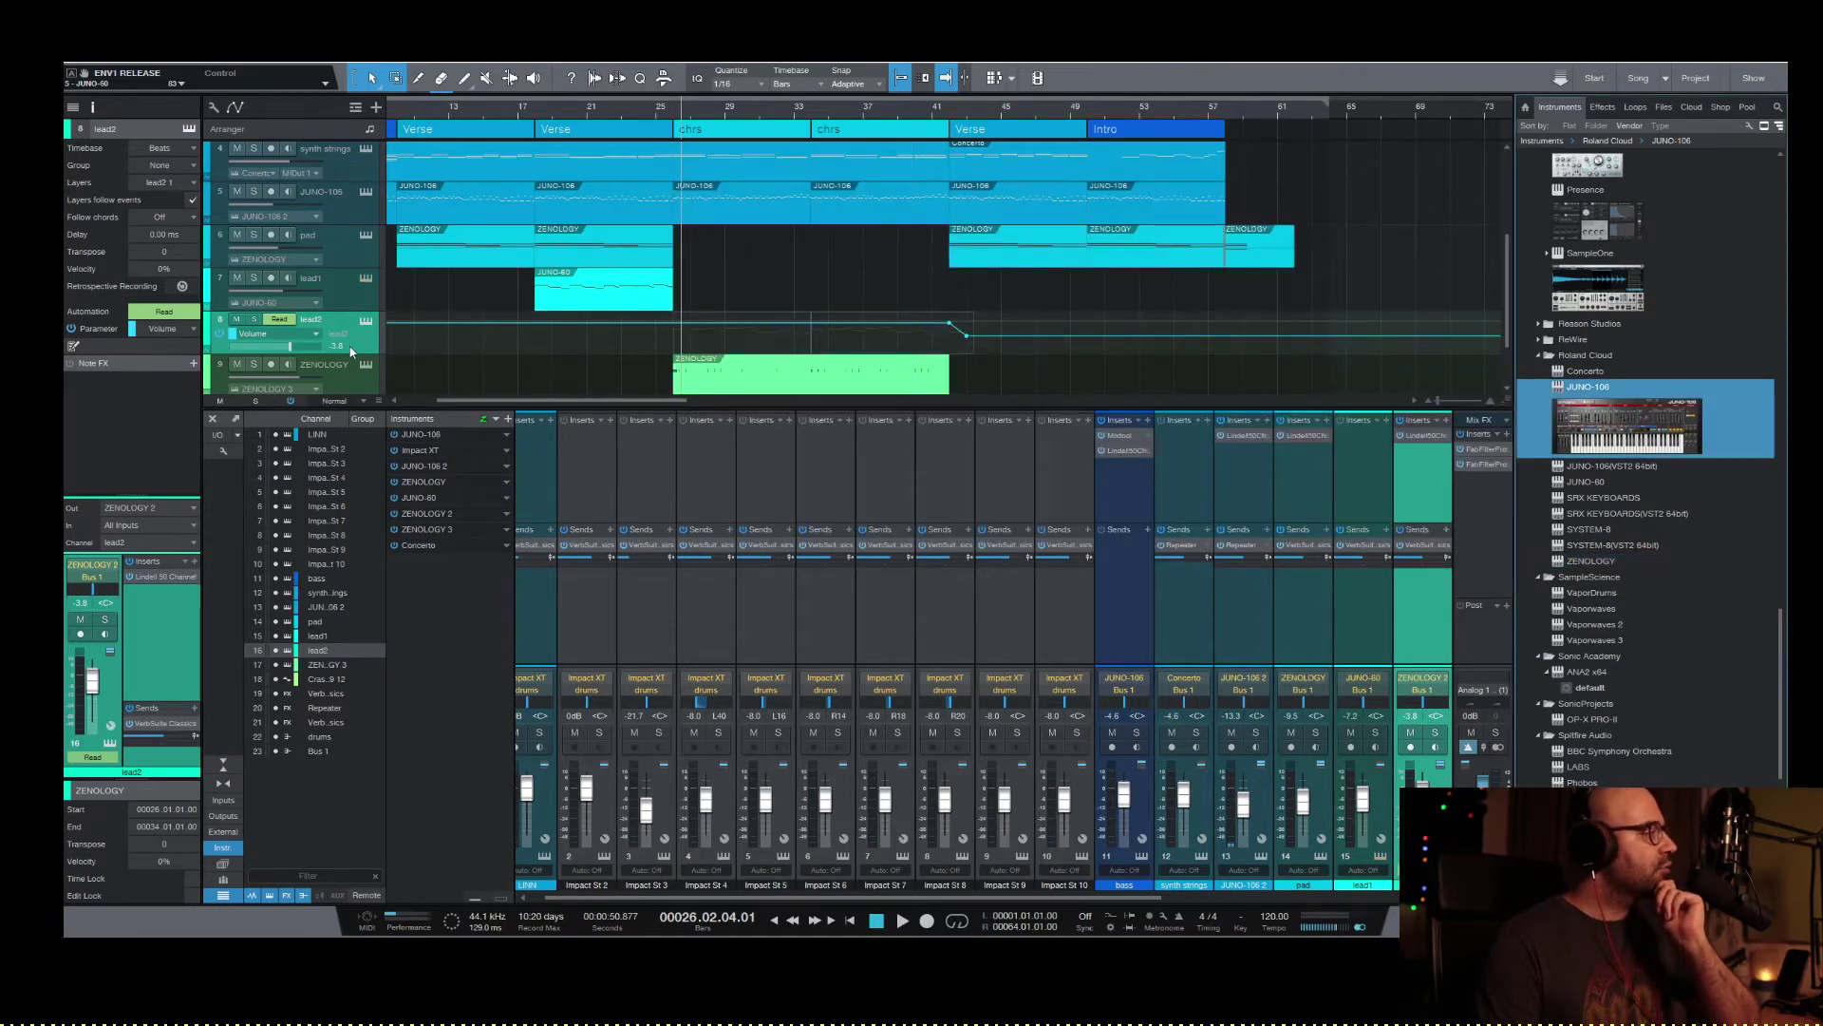
- Reopen lead2's Saw Lead, compare its Solo and Unison key modes while playing it soloed from bar 26, and close it
click(366, 324)
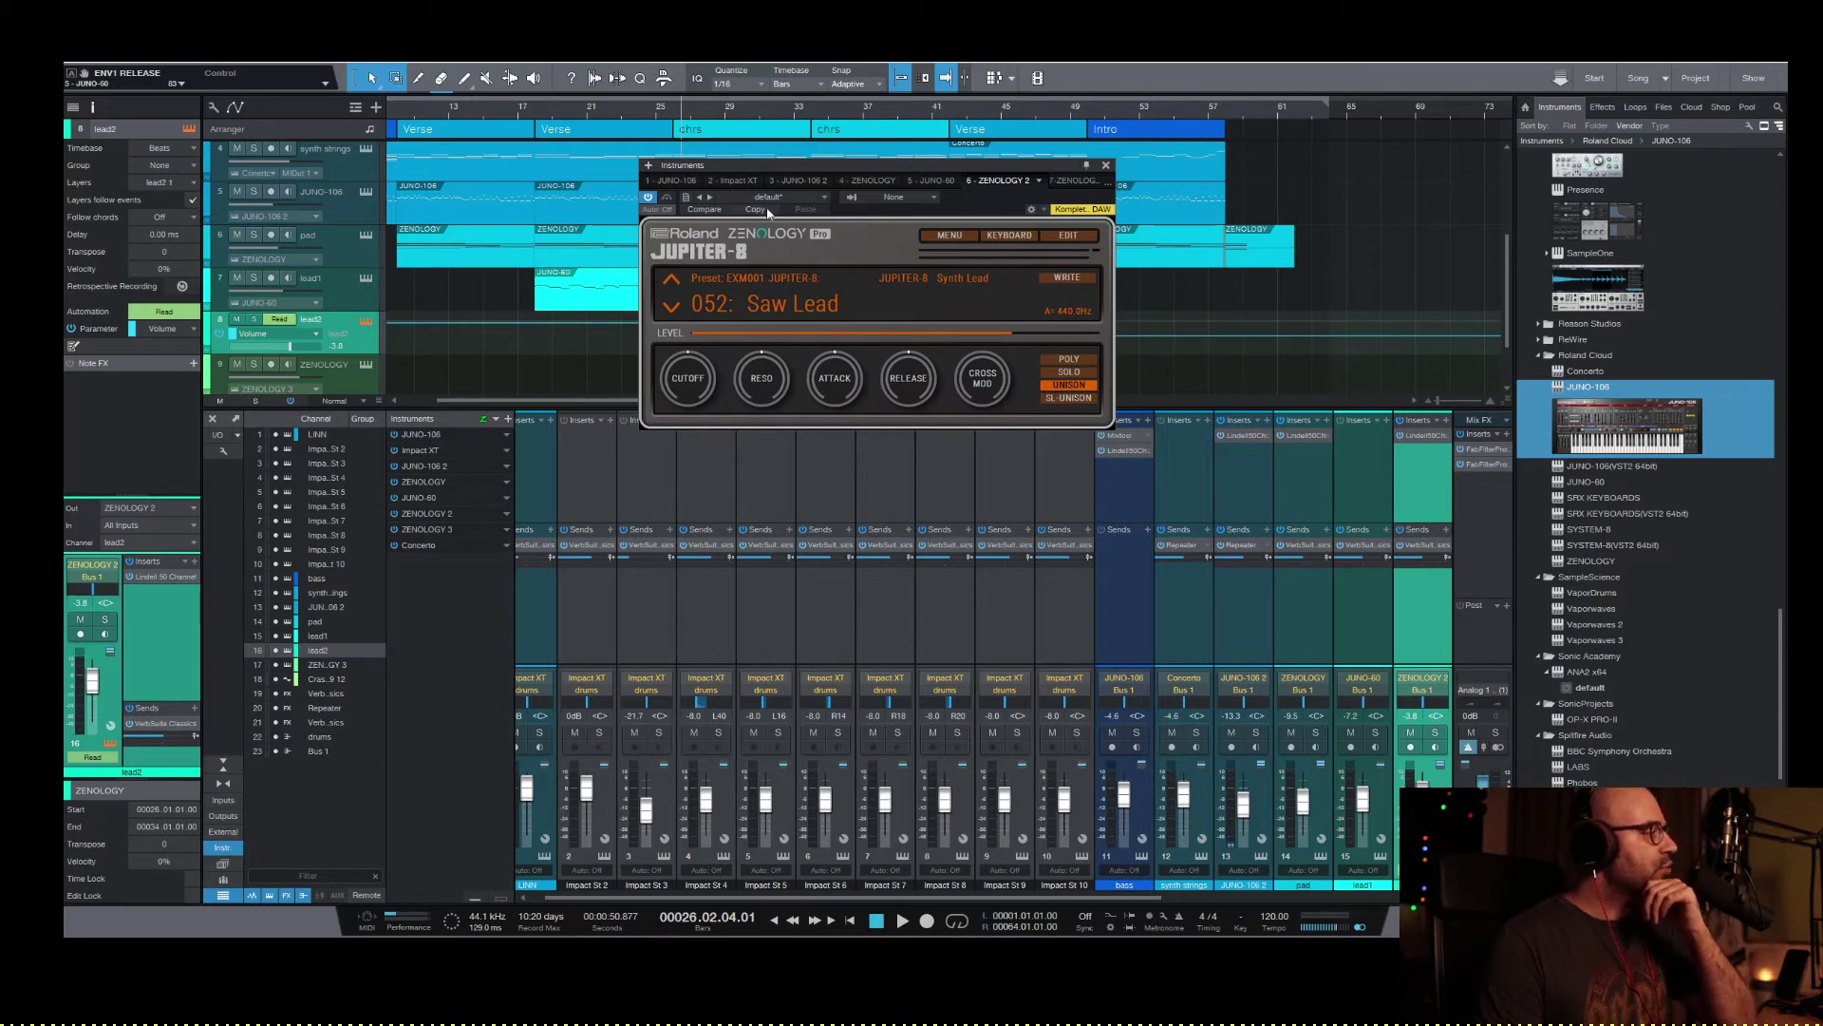
key(space)
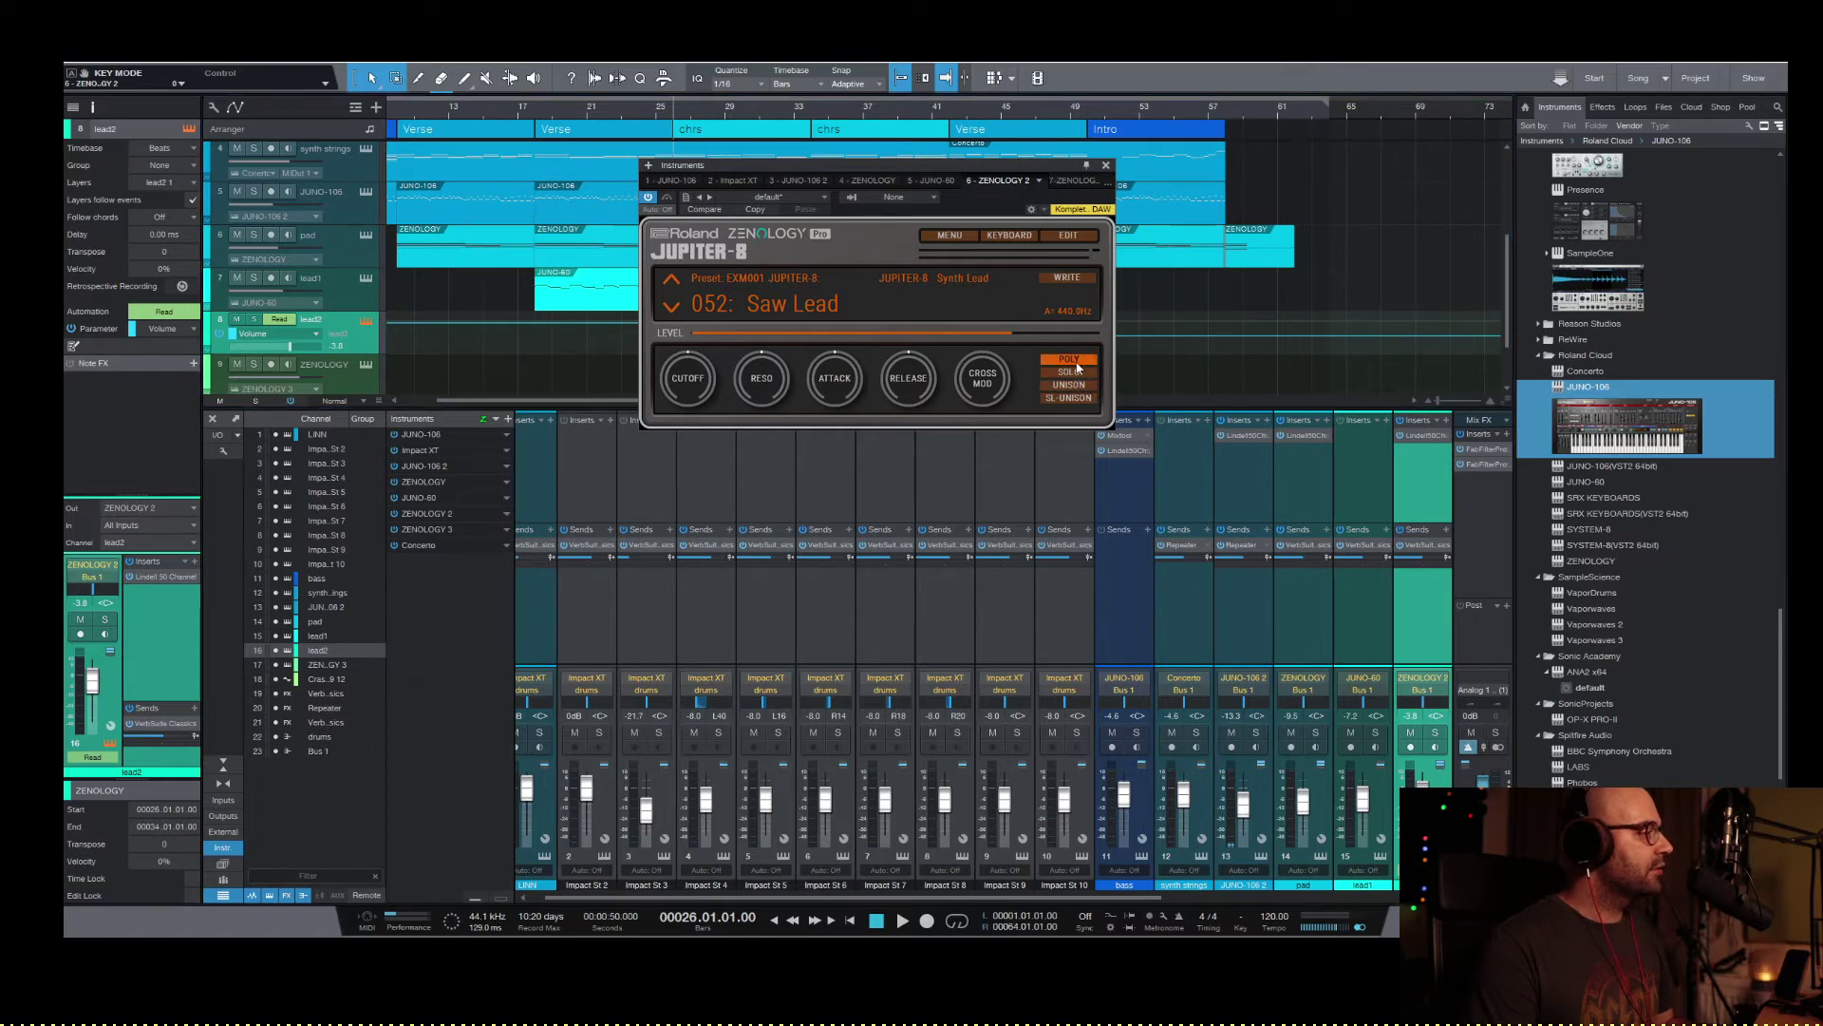
click(1073, 372)
key(space)
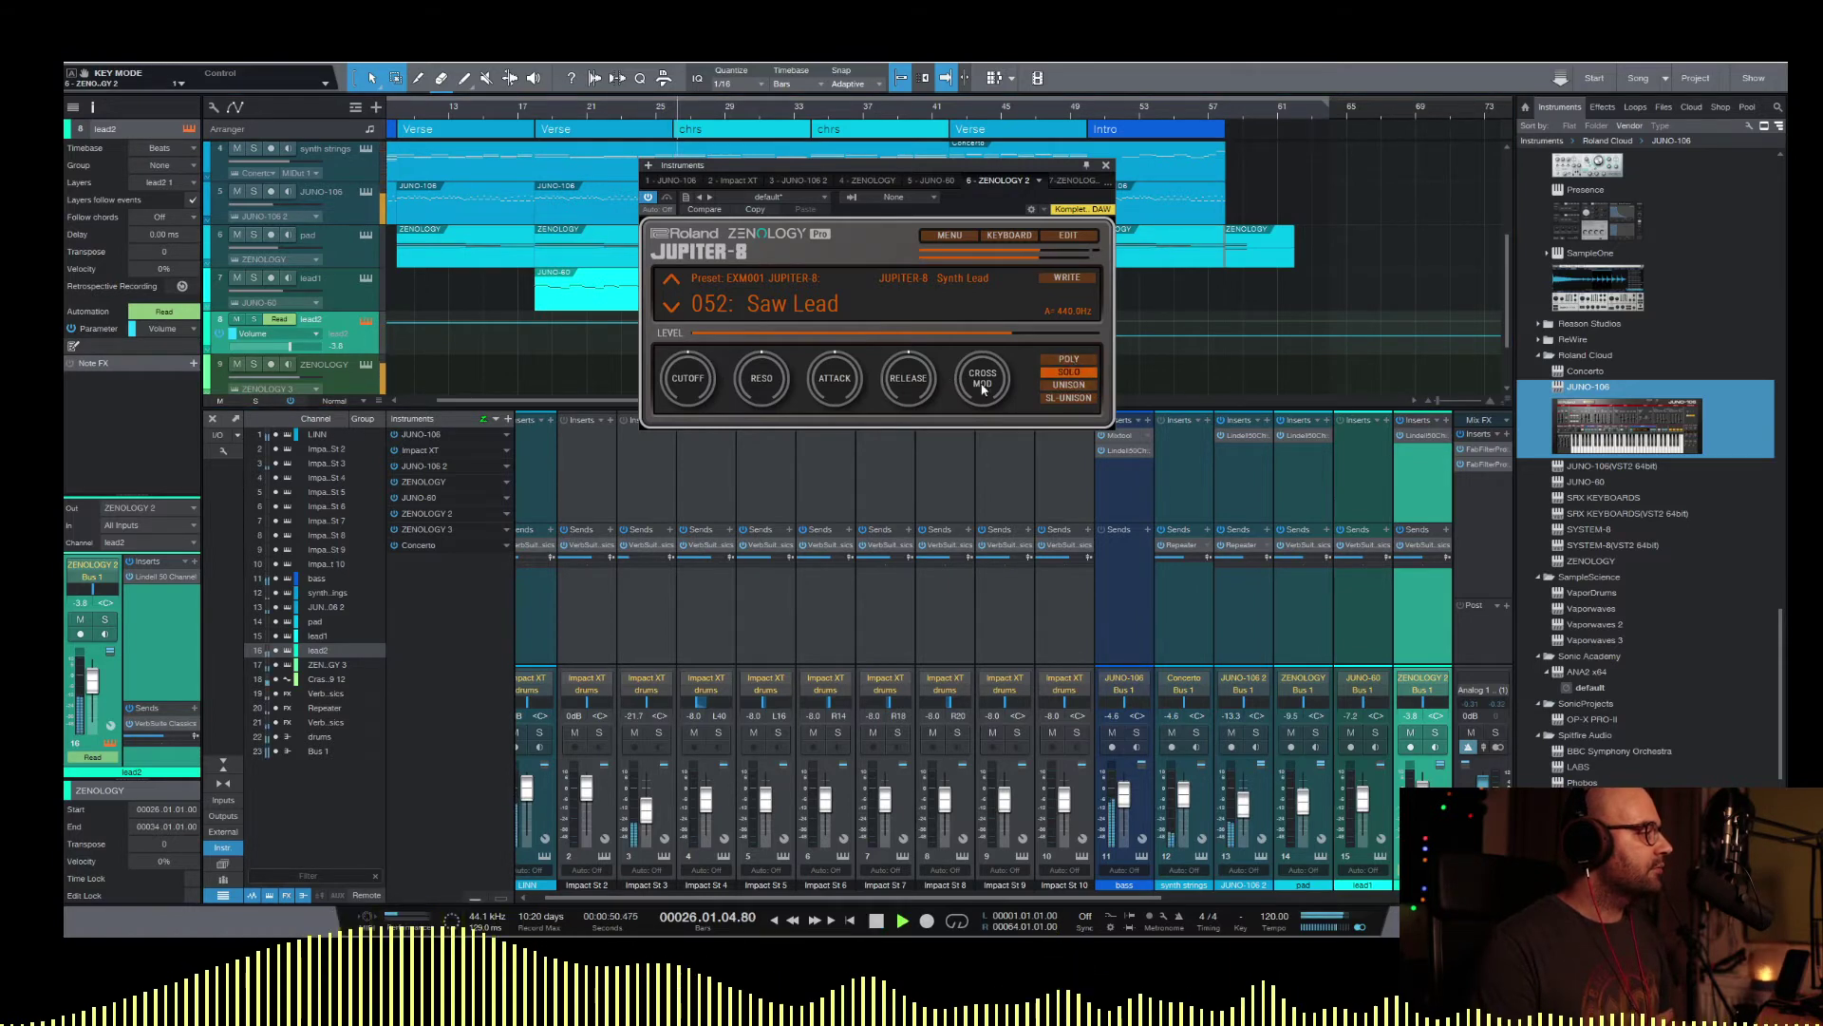
click(254, 320)
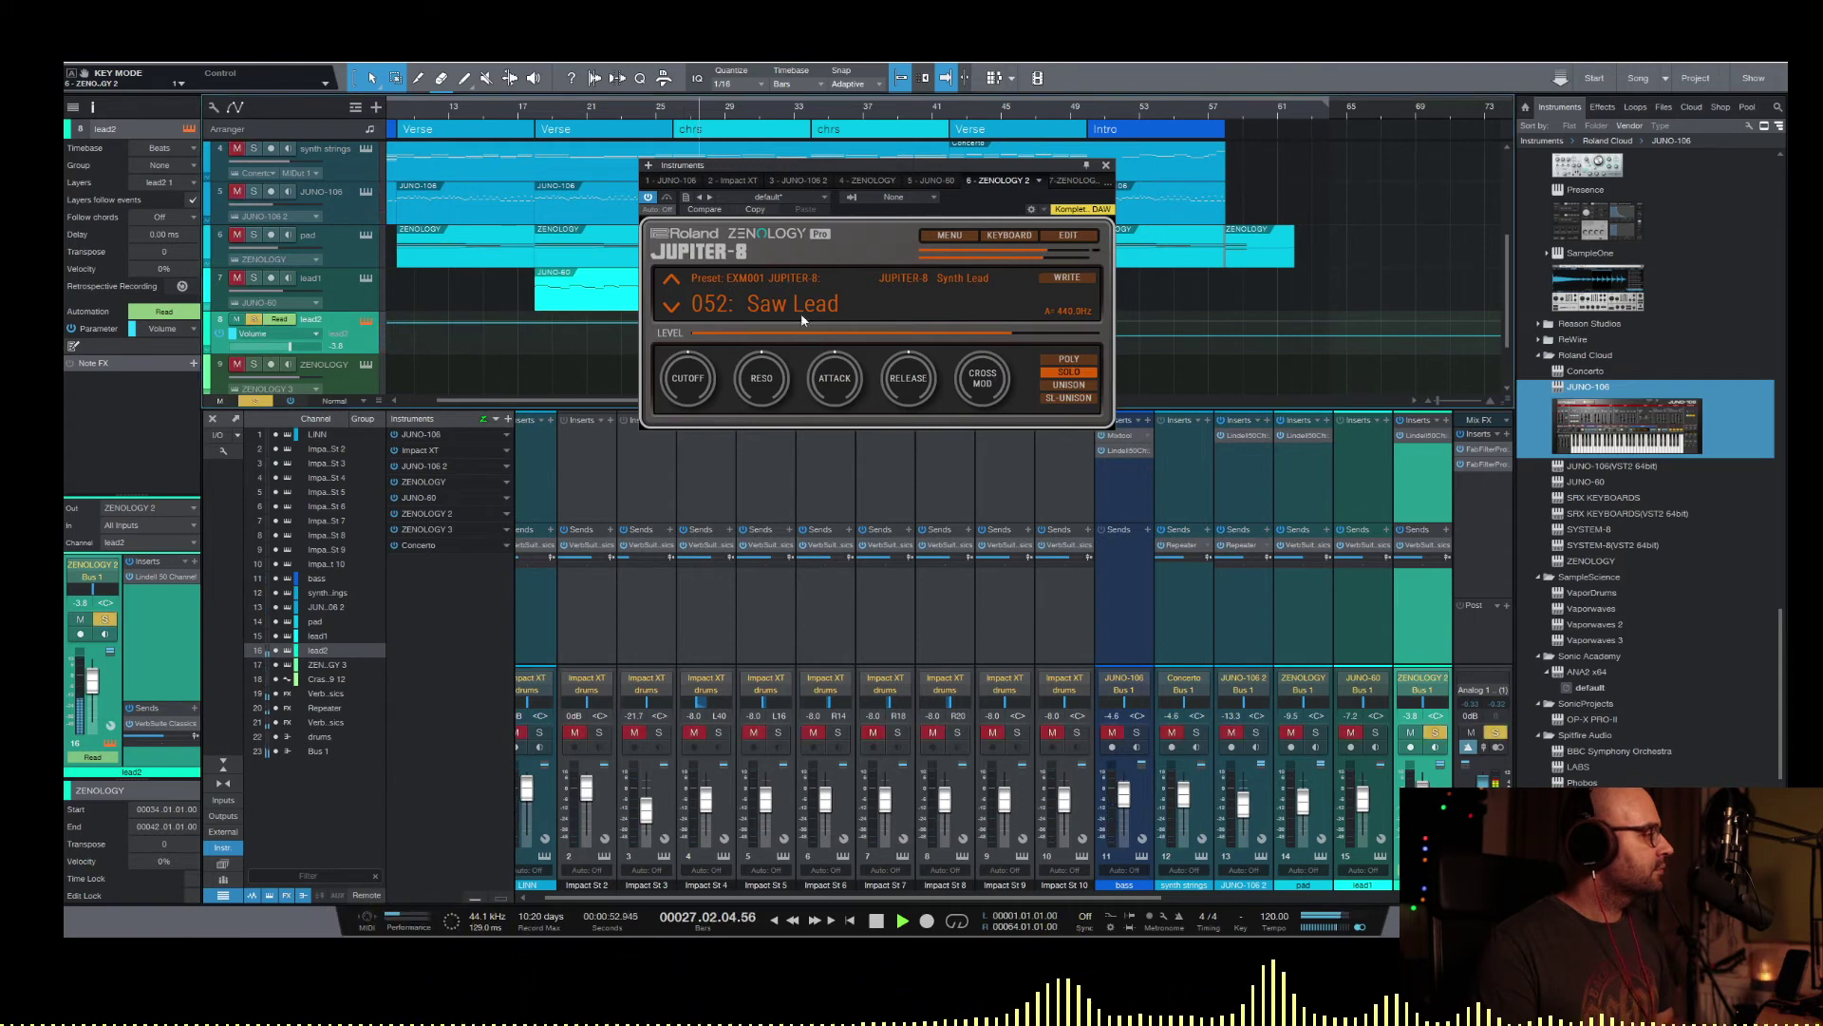
click(1070, 386)
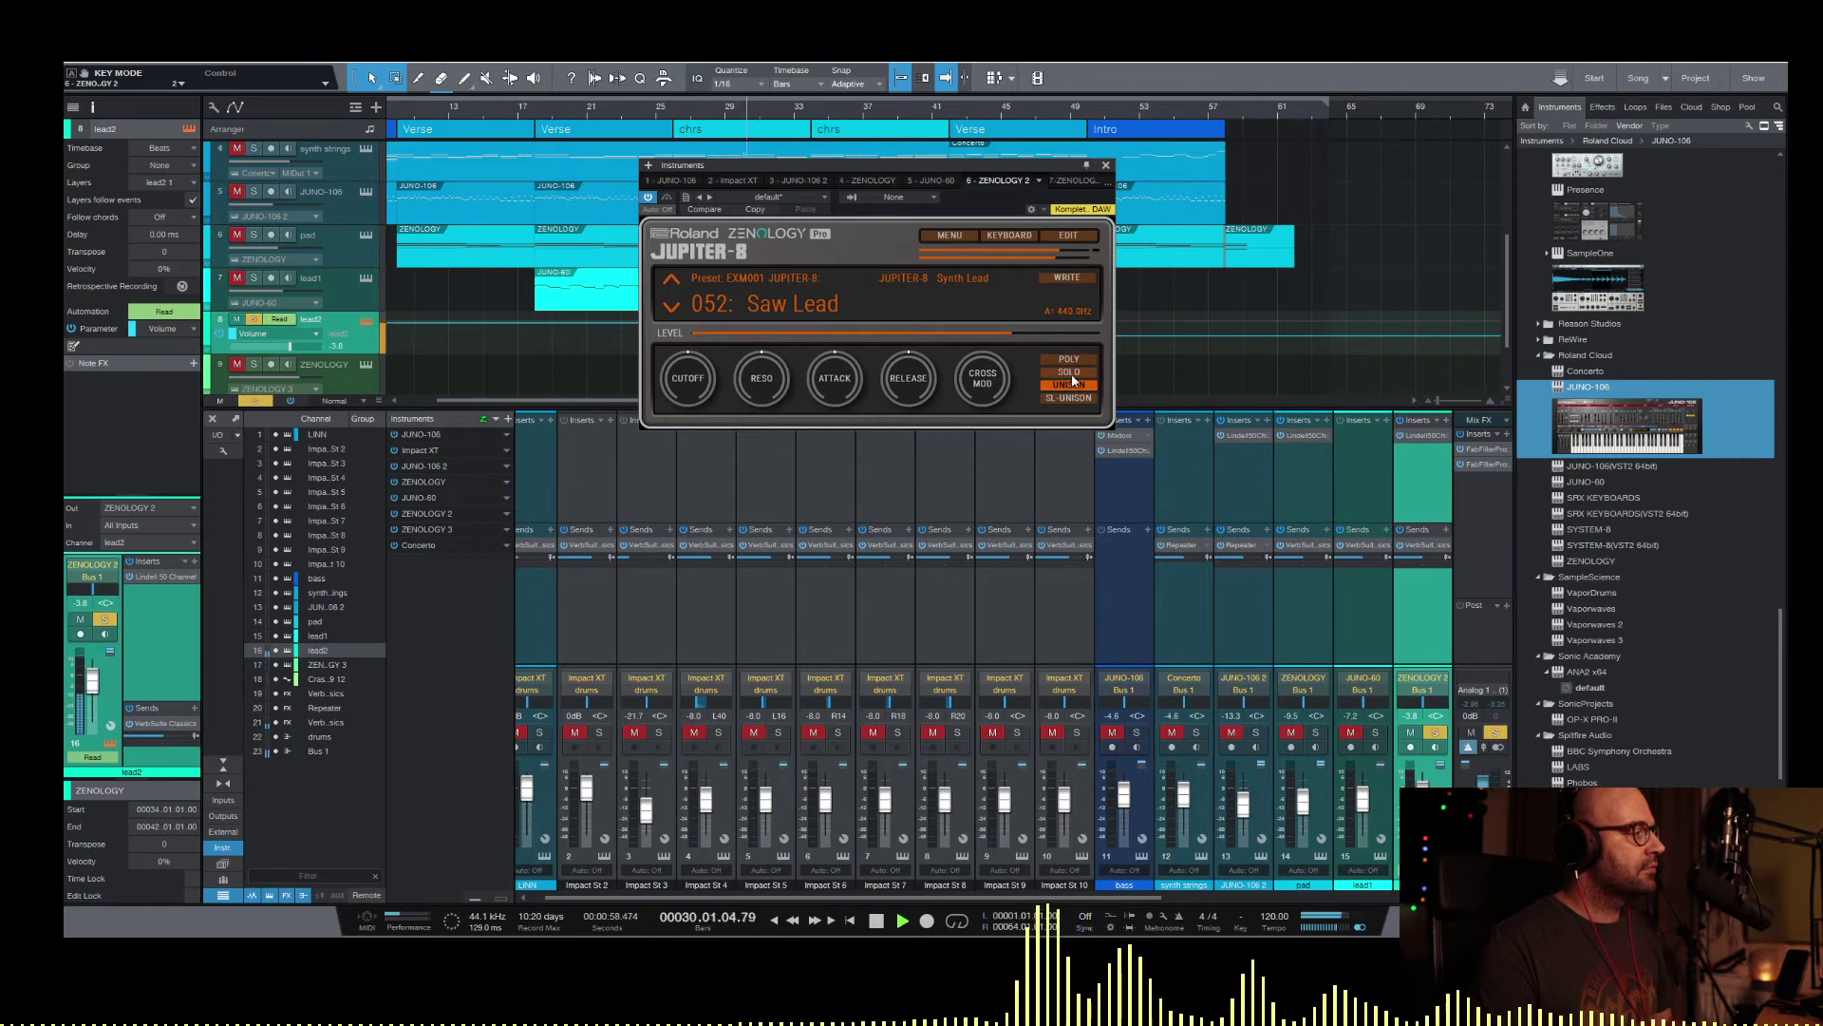
key(space)
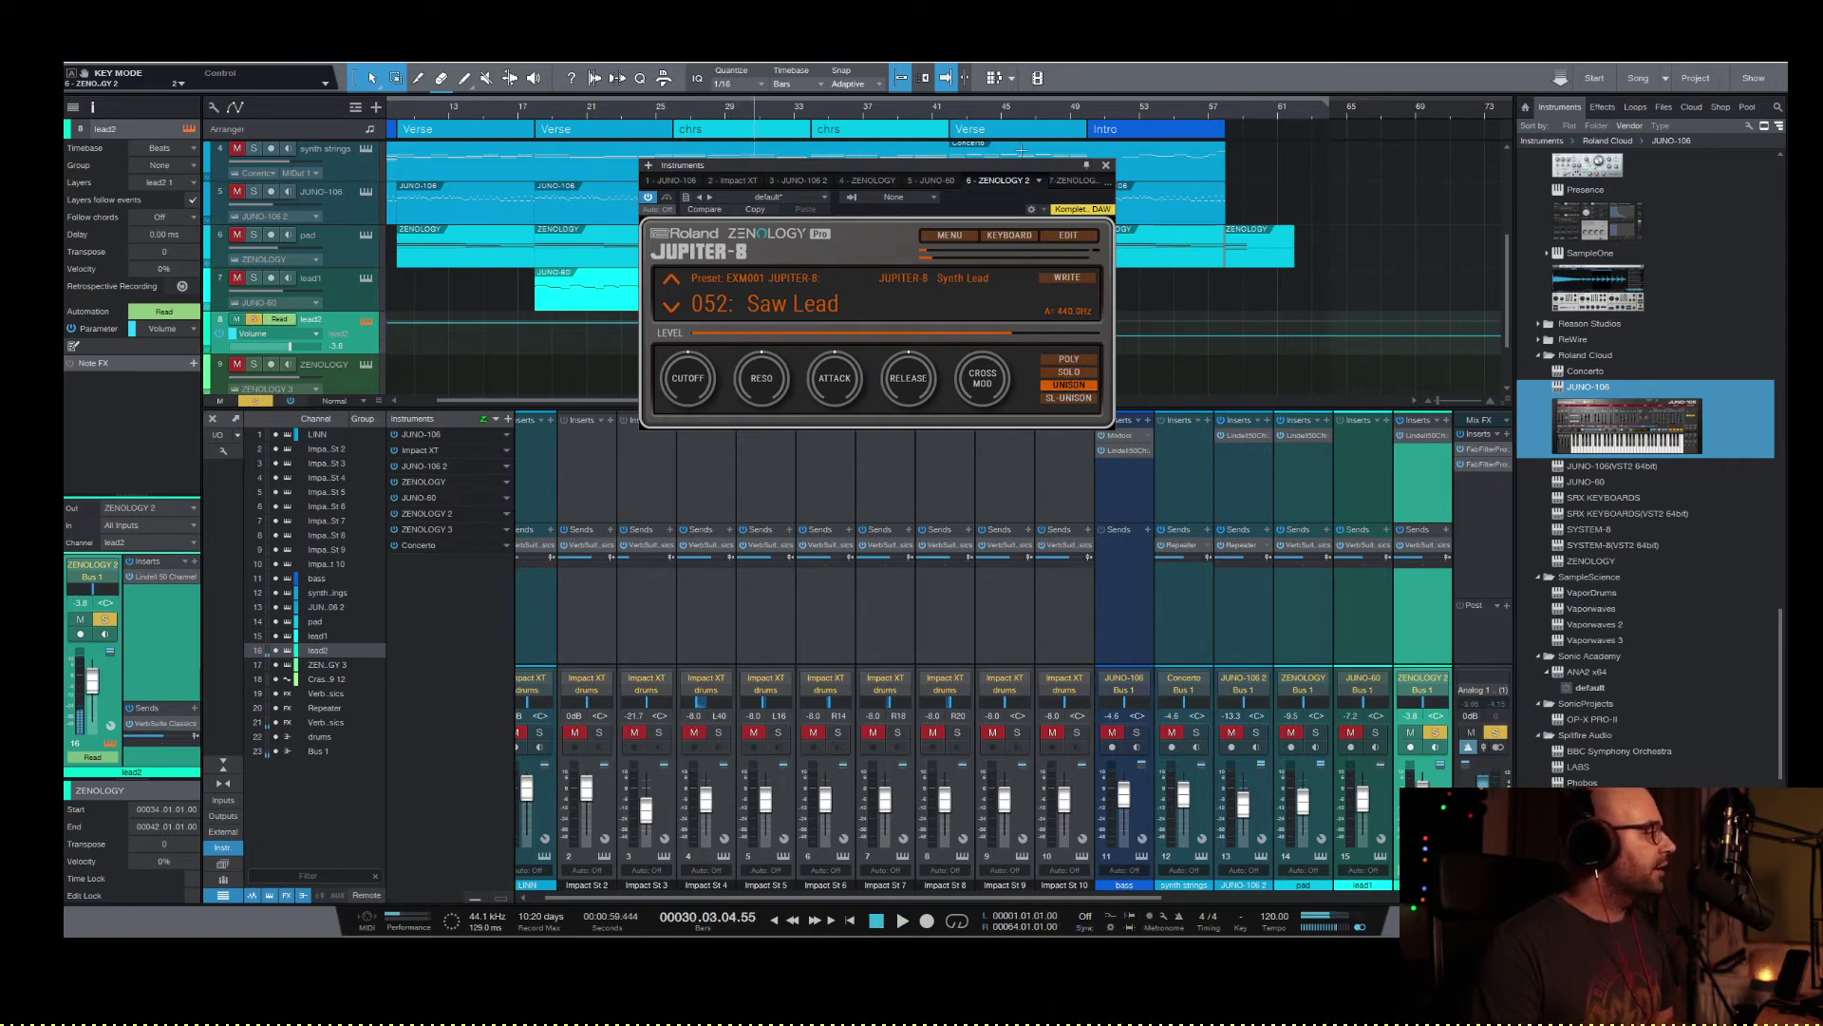
click(1105, 165)
- Switch the solo from lead2 to the ZENOLOGY track below and open its Wire Stack instrument with playback set to bar 26
scroll(785, 272, down, 2)
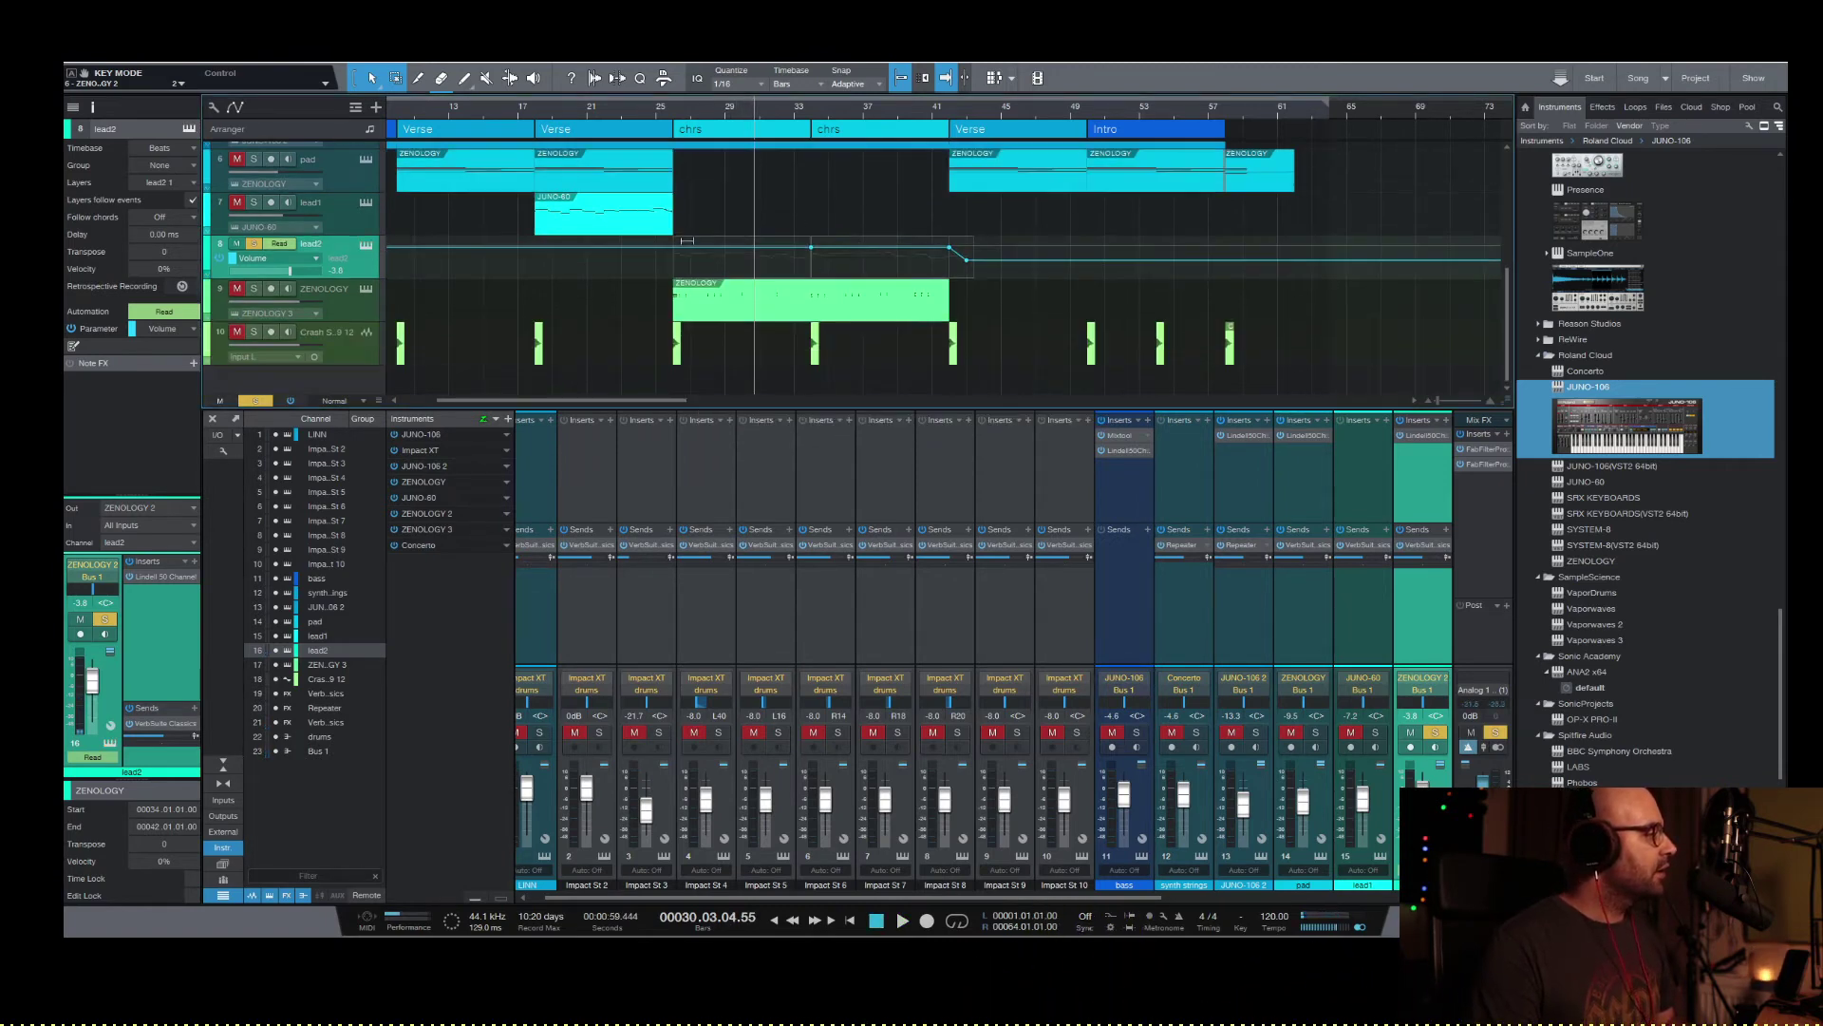
click(256, 245)
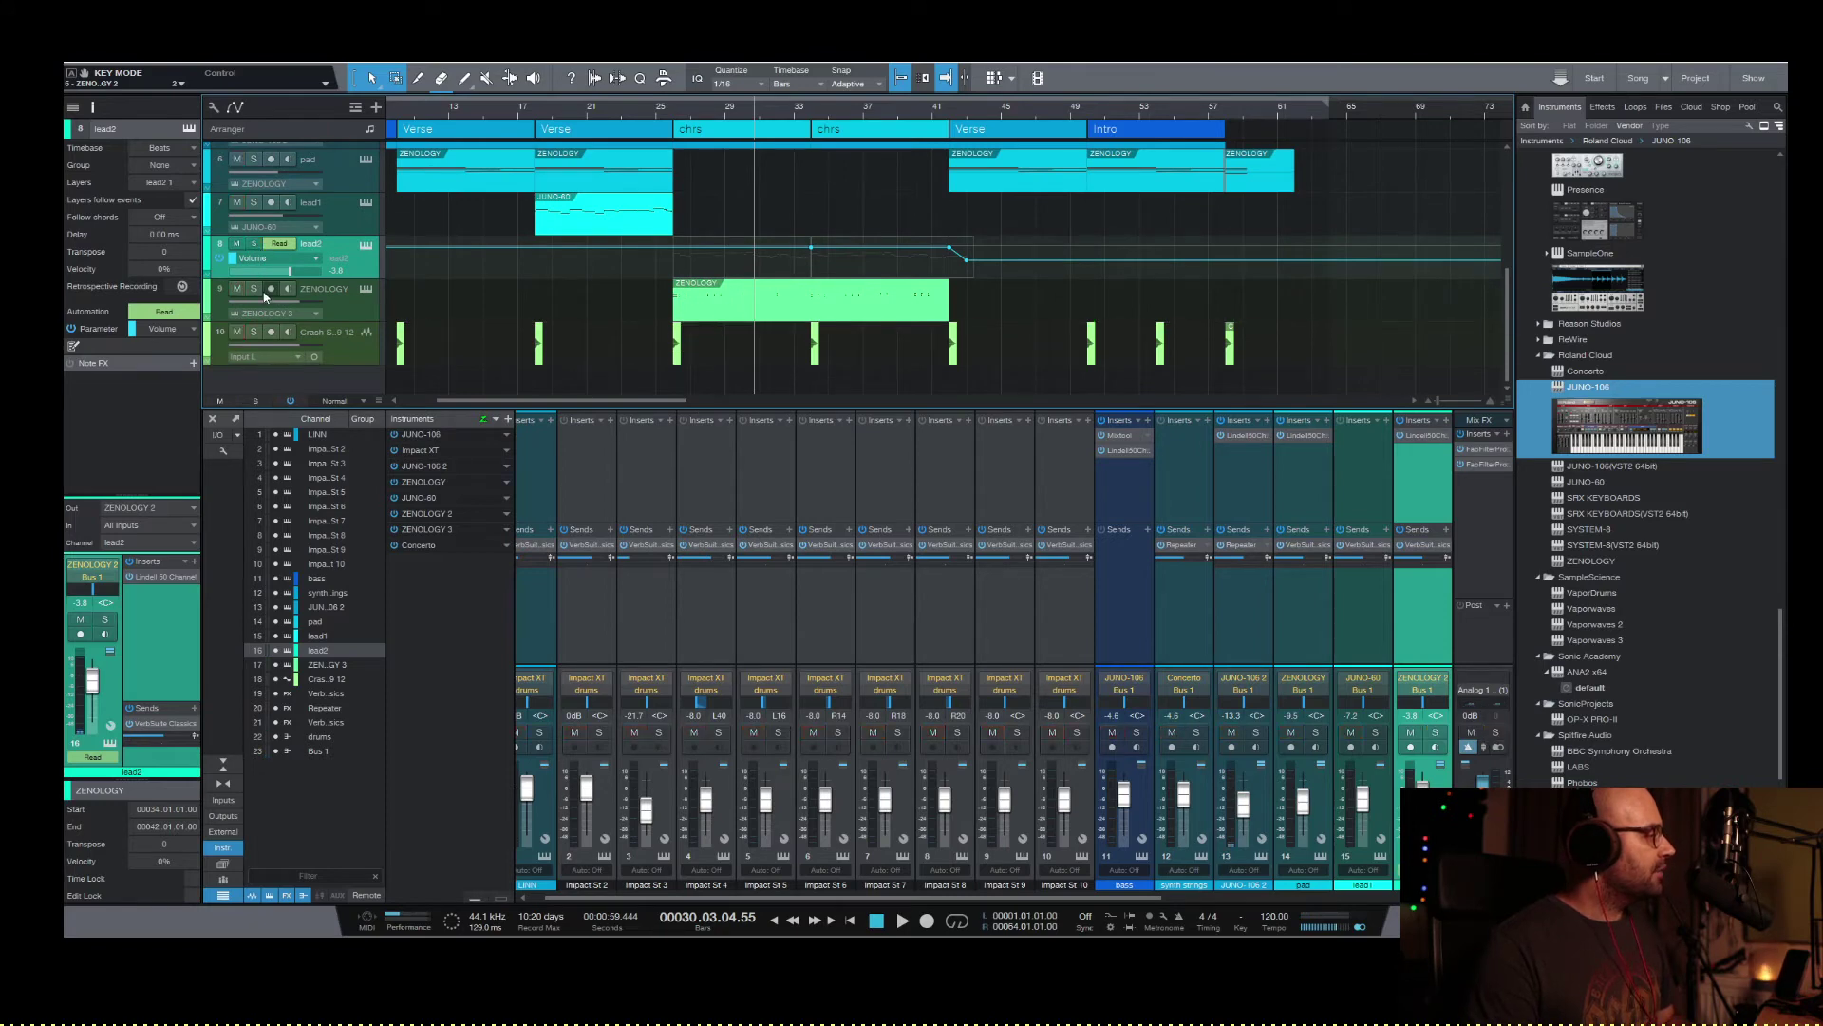
click(253, 288)
click(667, 118)
click(366, 291)
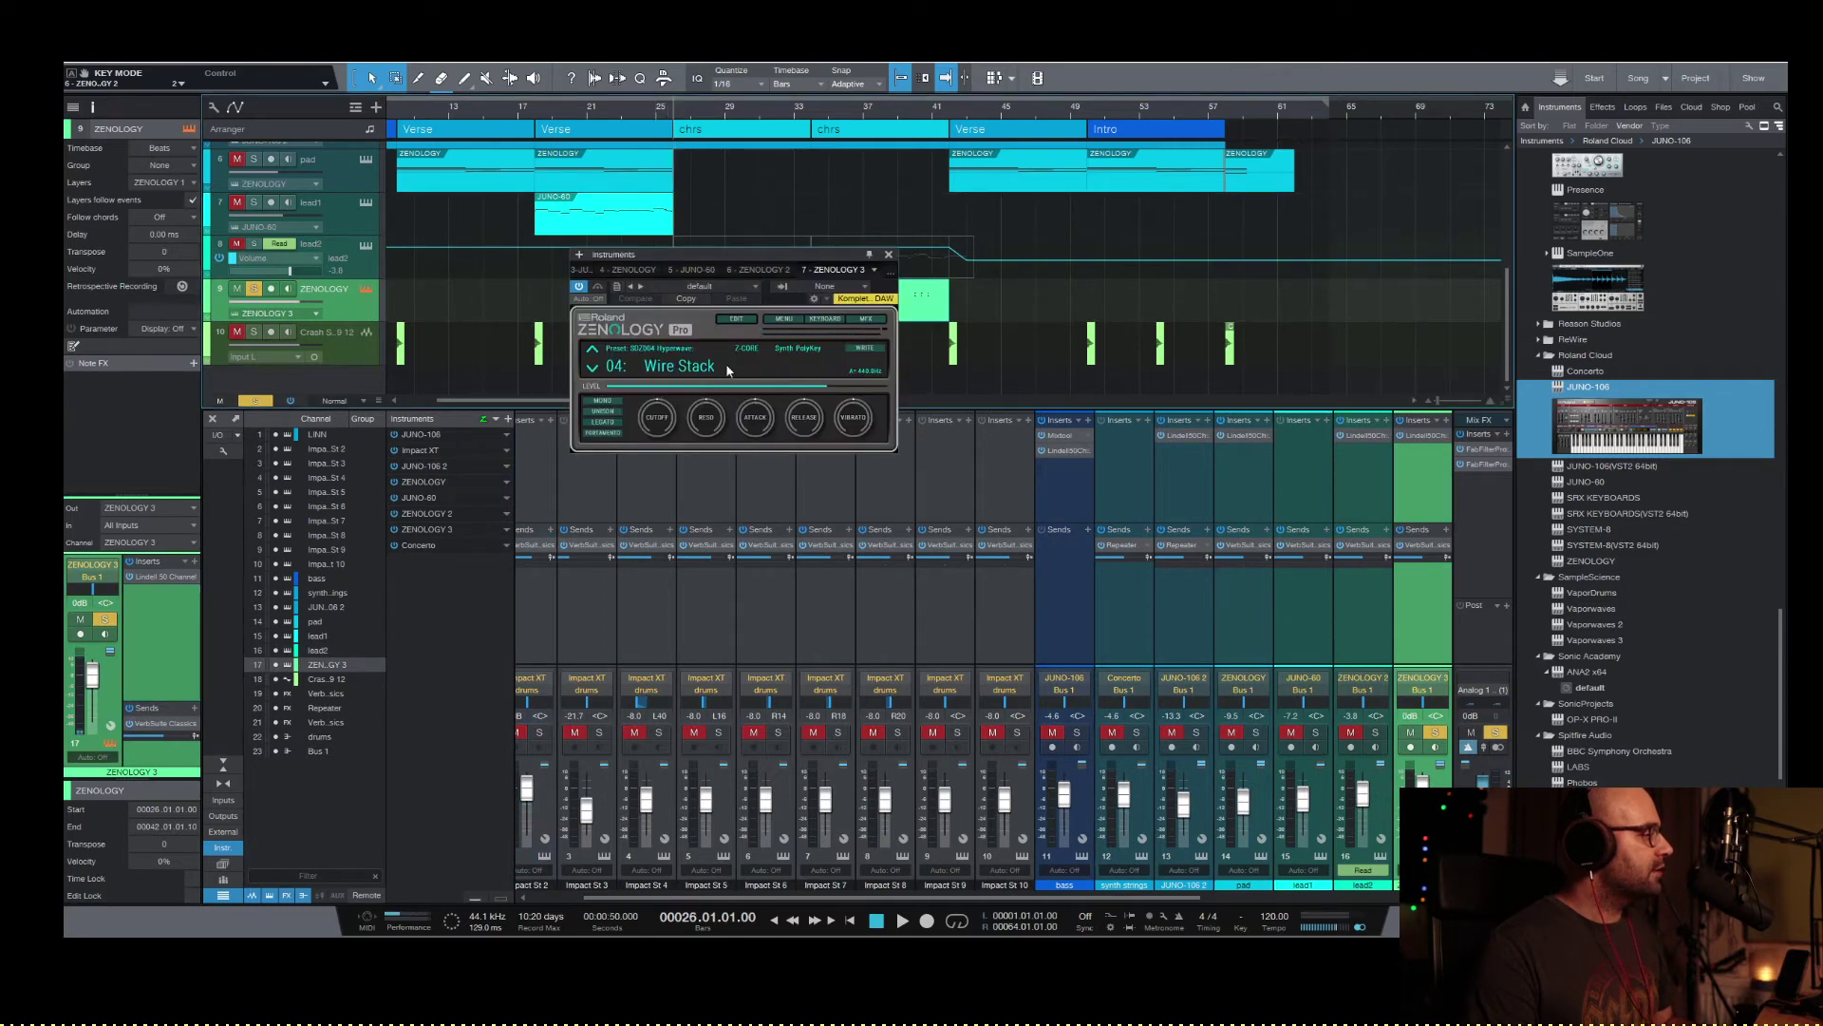
- Duplicate the ZENOLOGY chorus event, play the soloed track from bar 26, and close its instrument and unsolo it
key(ctrl+d)
key(space)
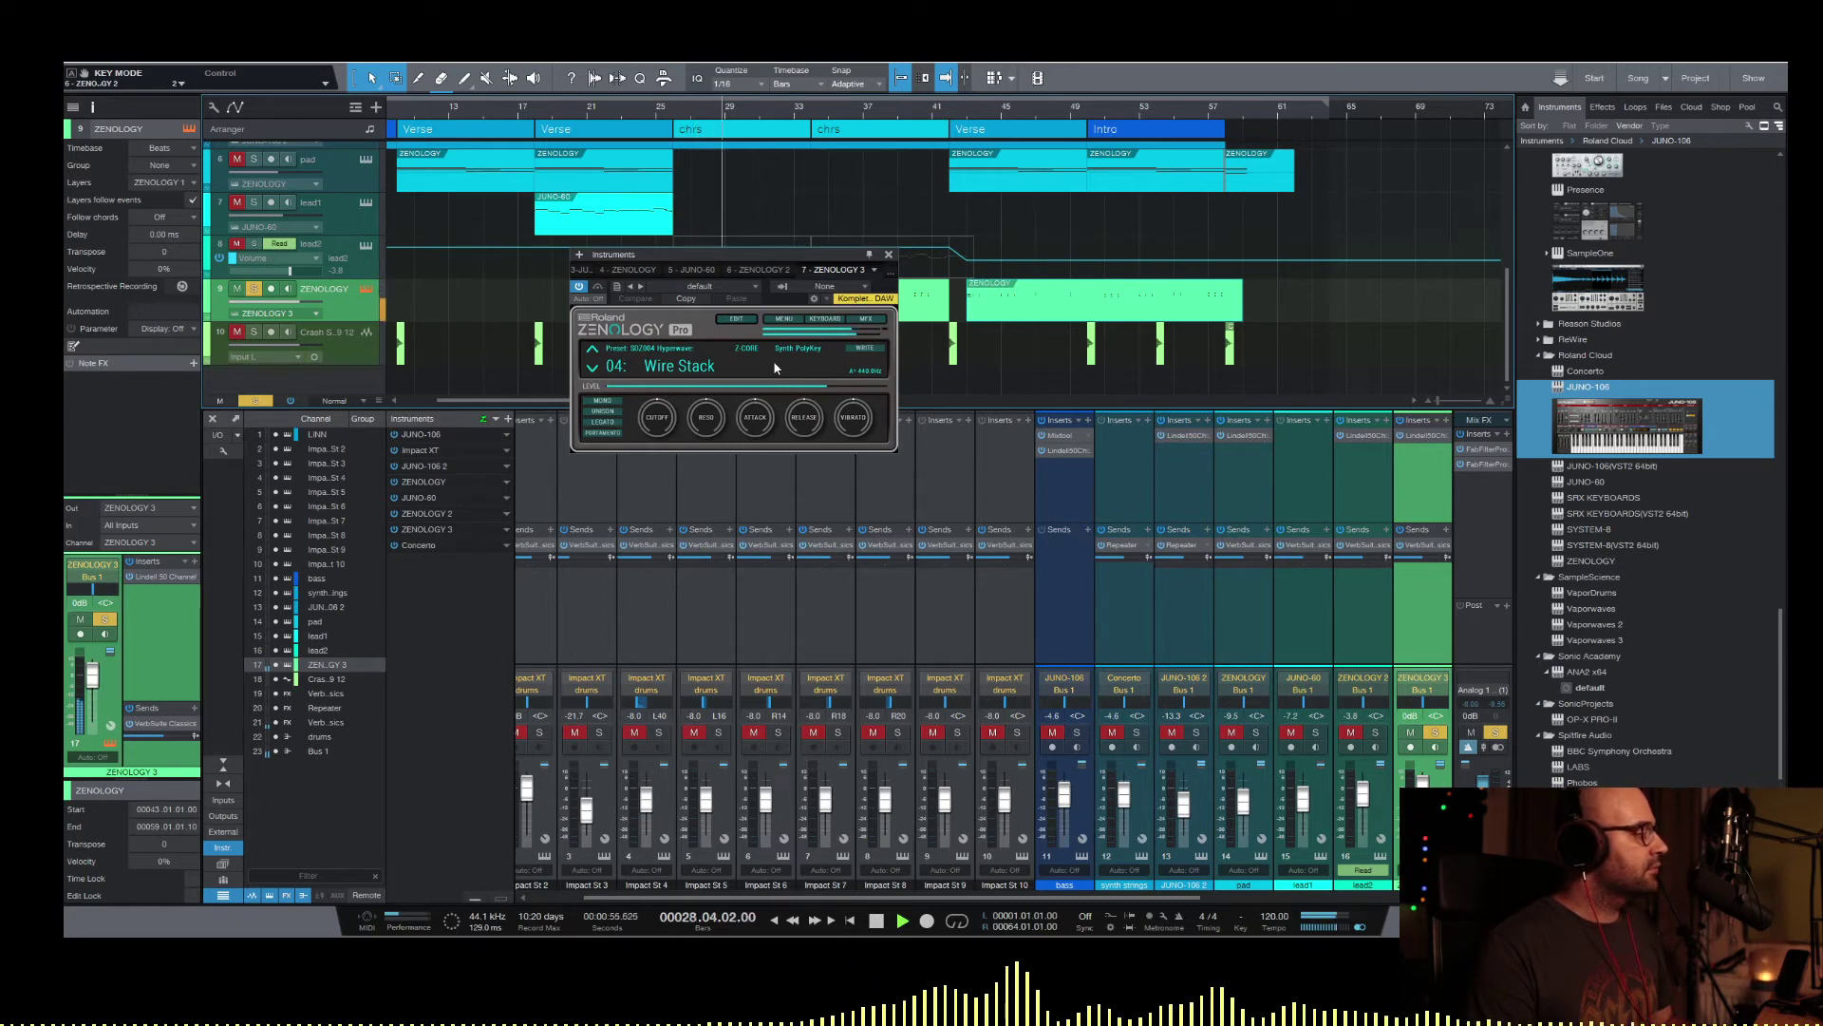
key(space)
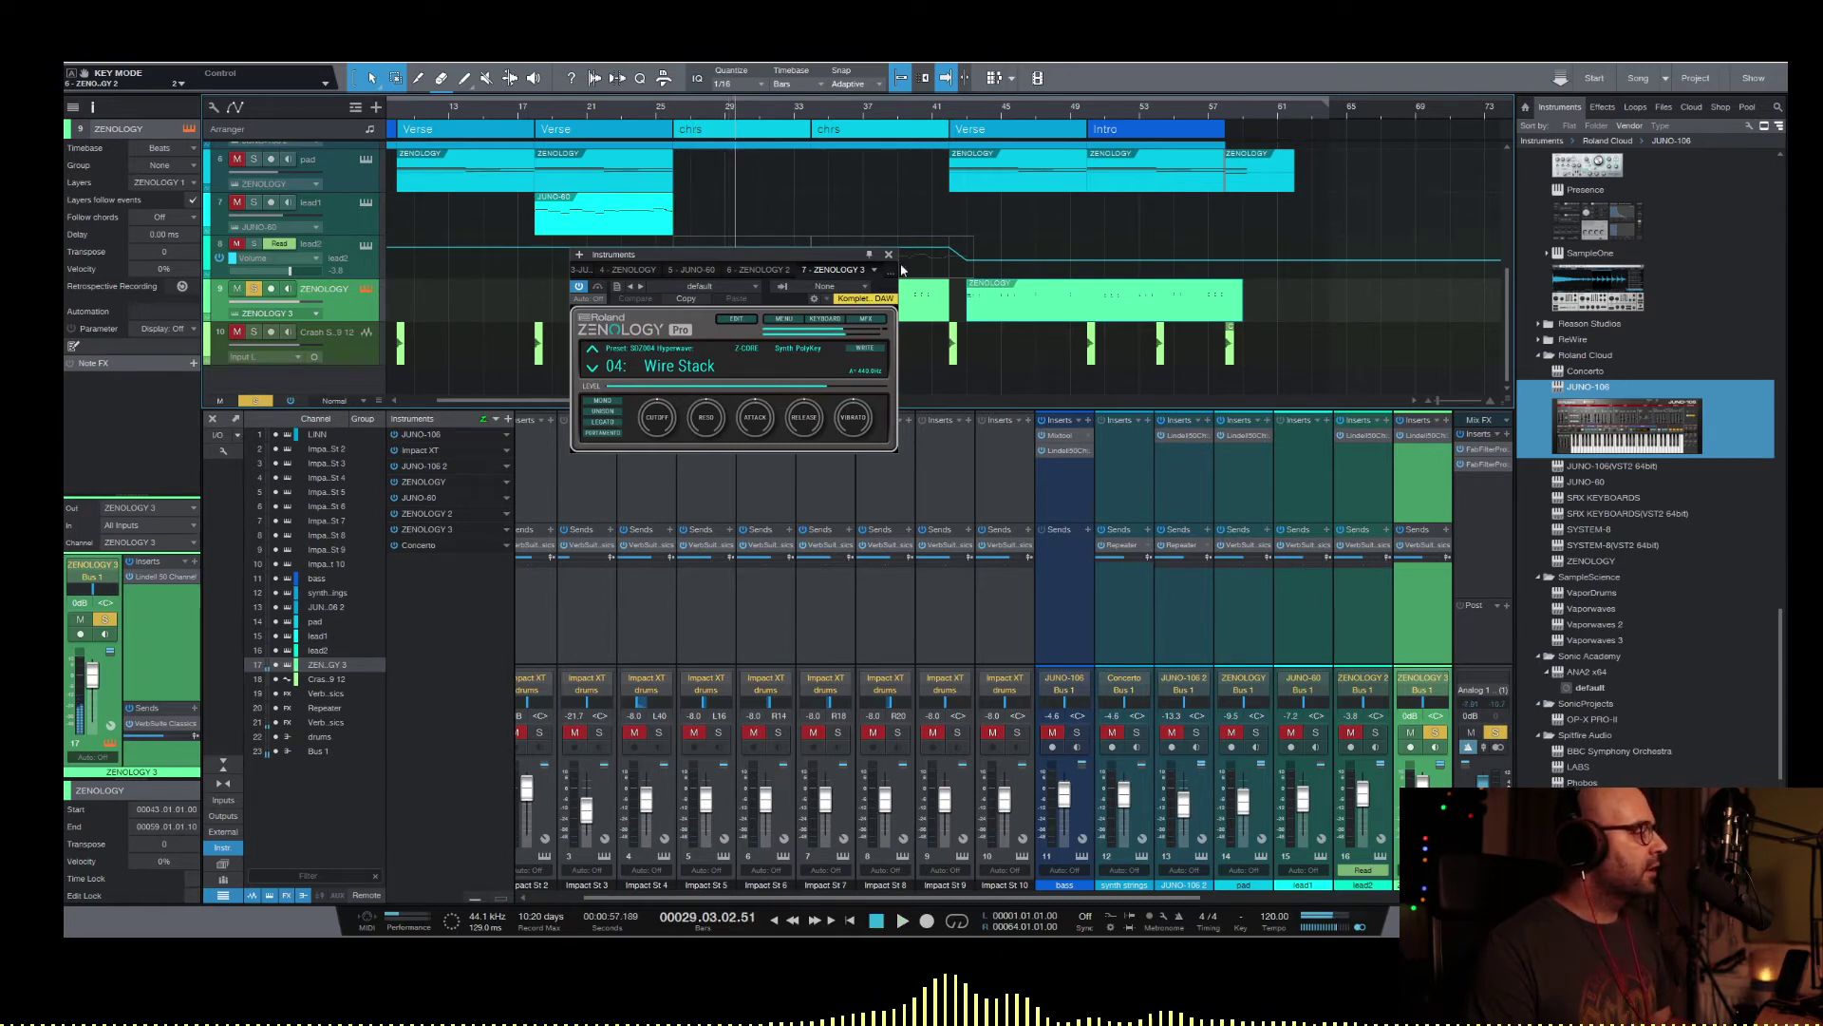
click(888, 254)
click(253, 289)
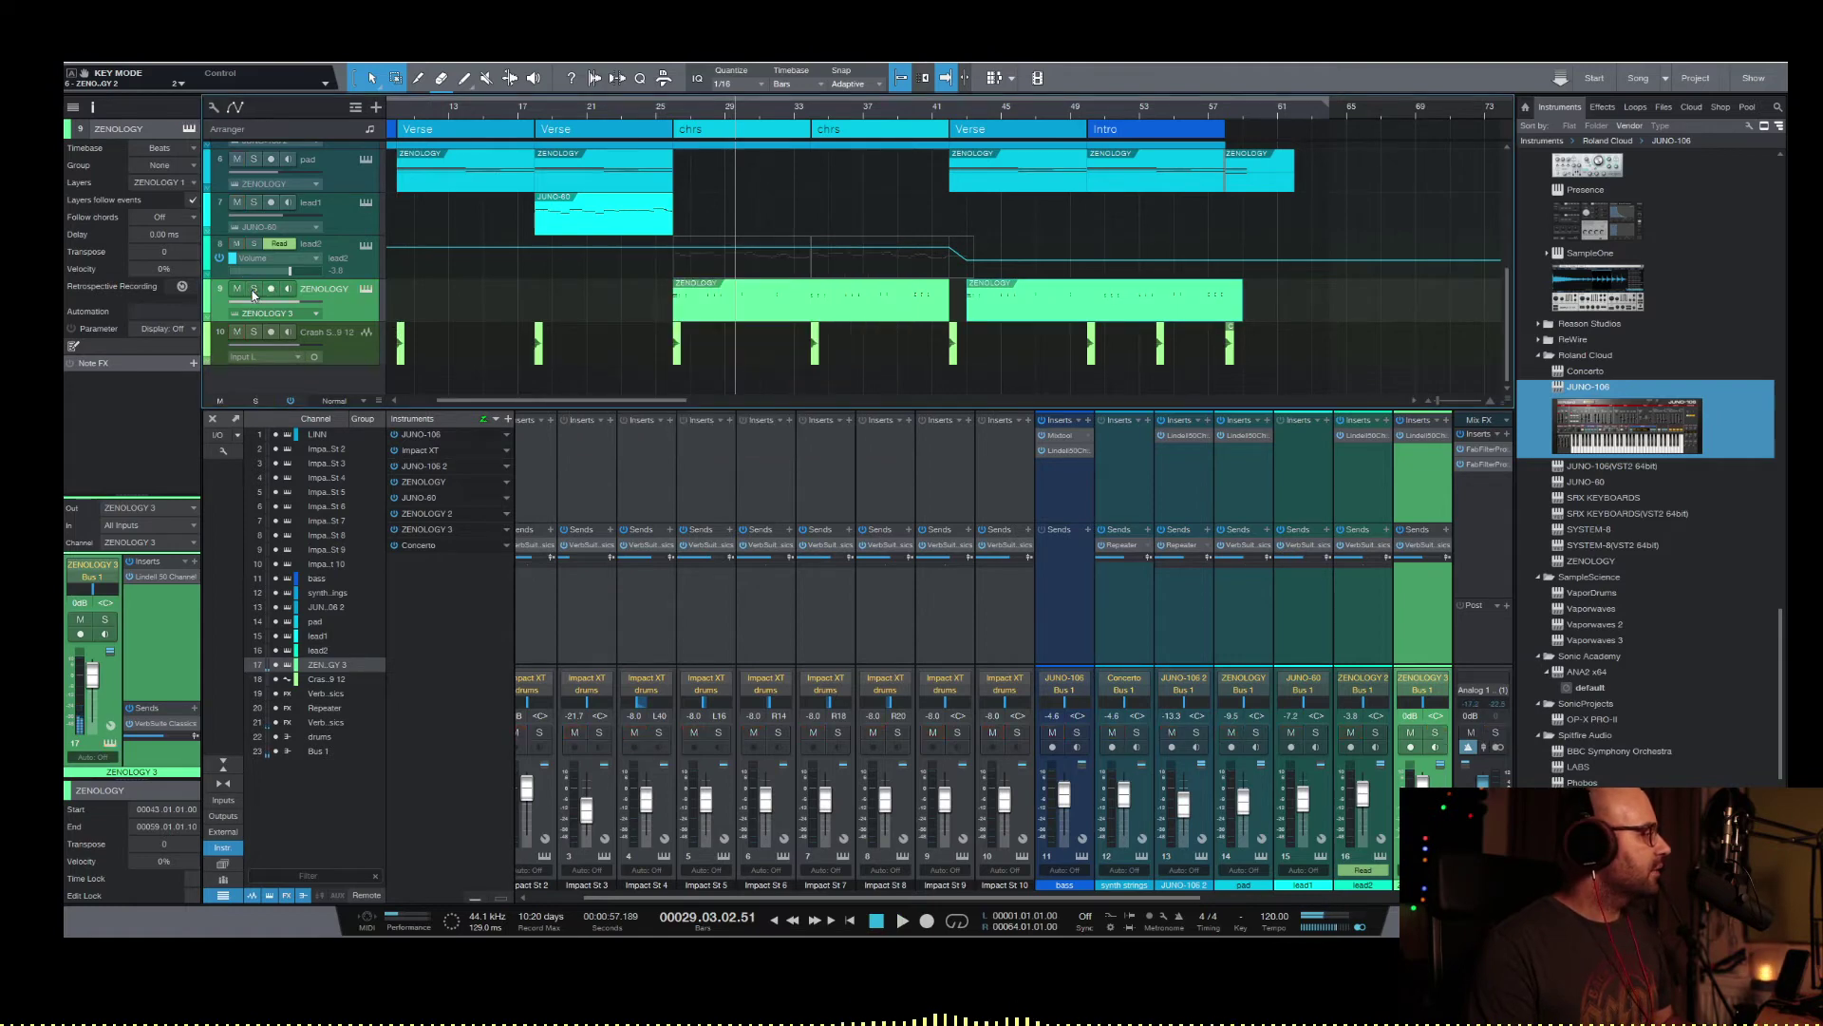
- Play the Crash SP 909 12 track soloed from its hit at bar 26, and unsolo it
click(362, 353)
click(672, 112)
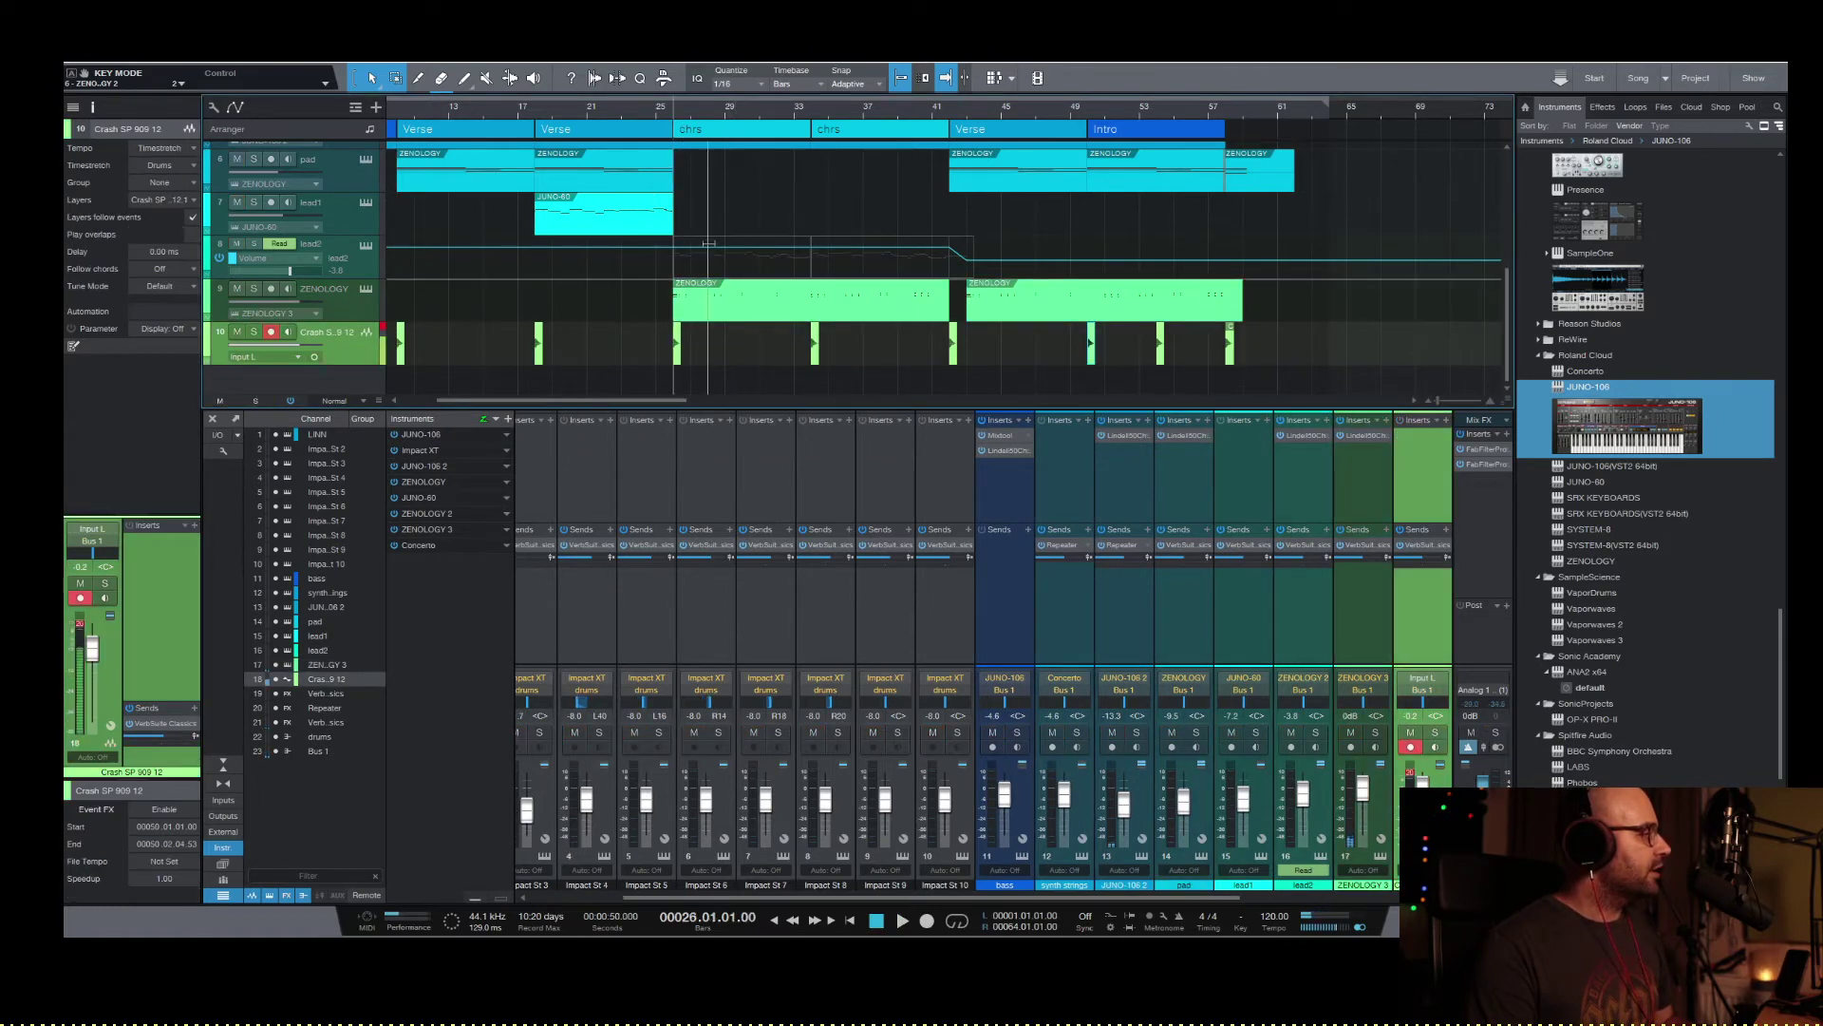
key(e)
key(e)
key(e)
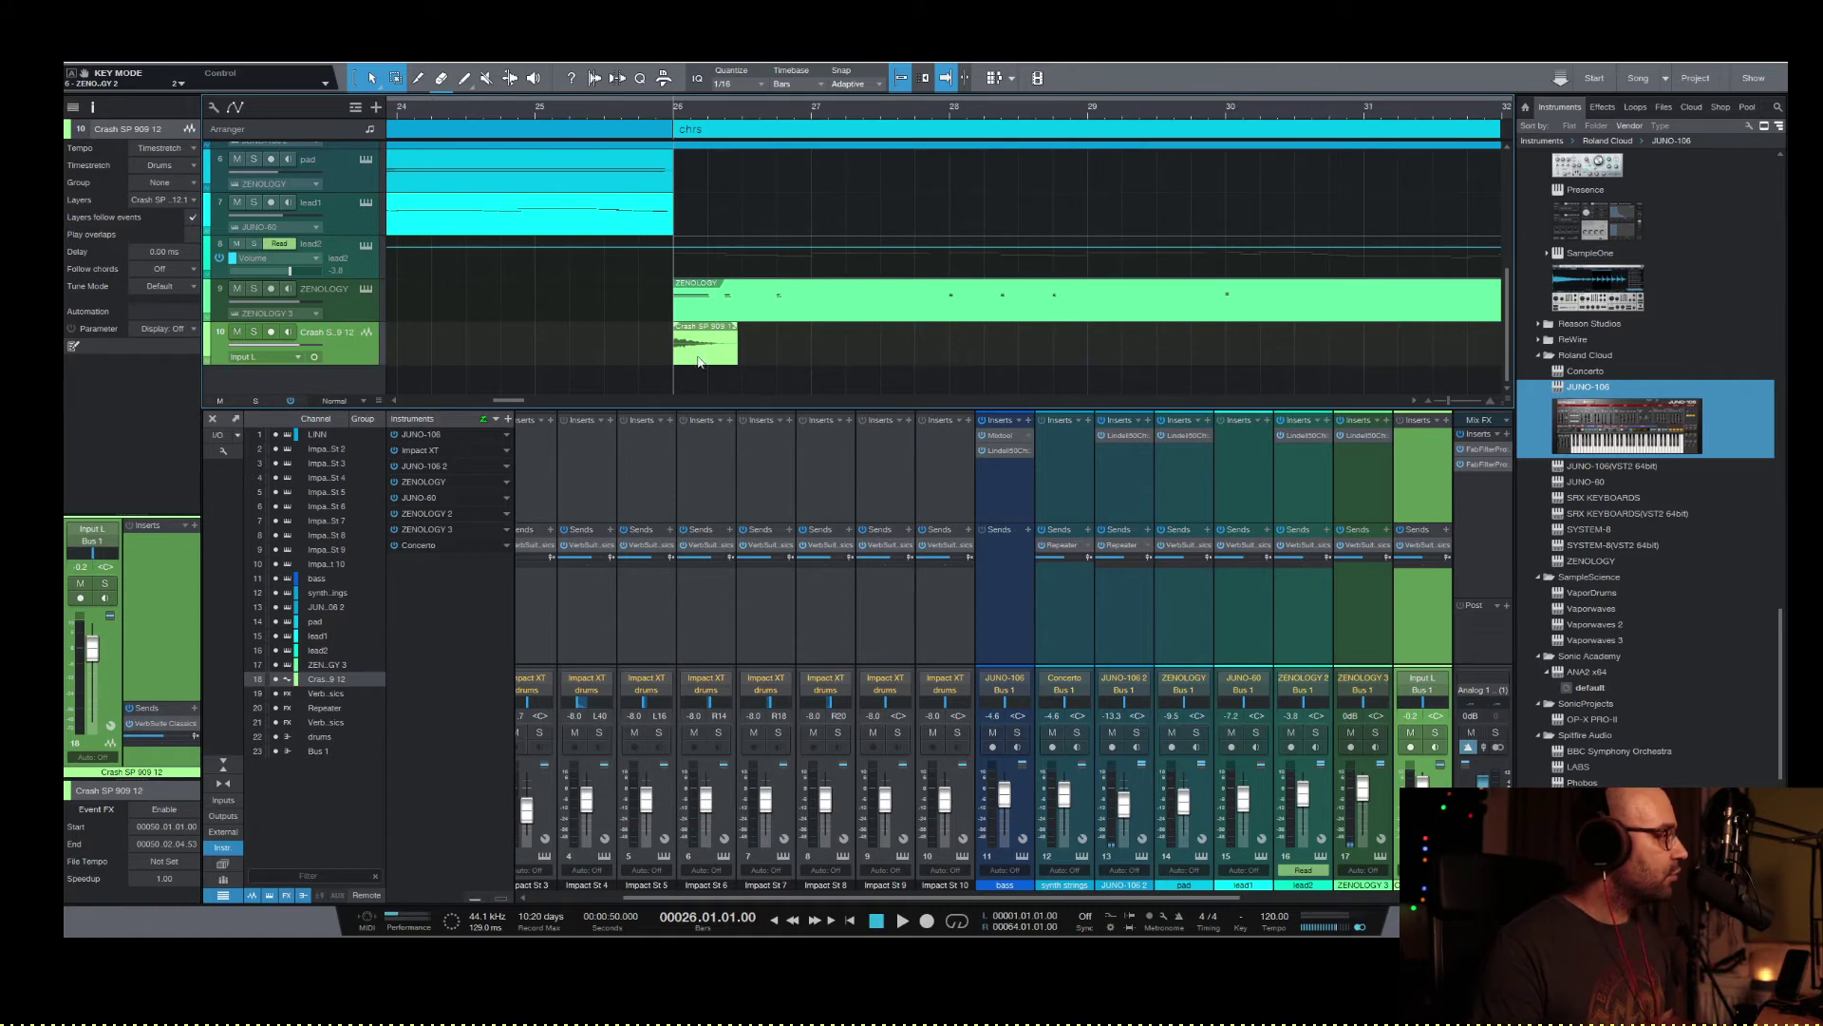
key(s)
key(space)
key(s)
key(w)
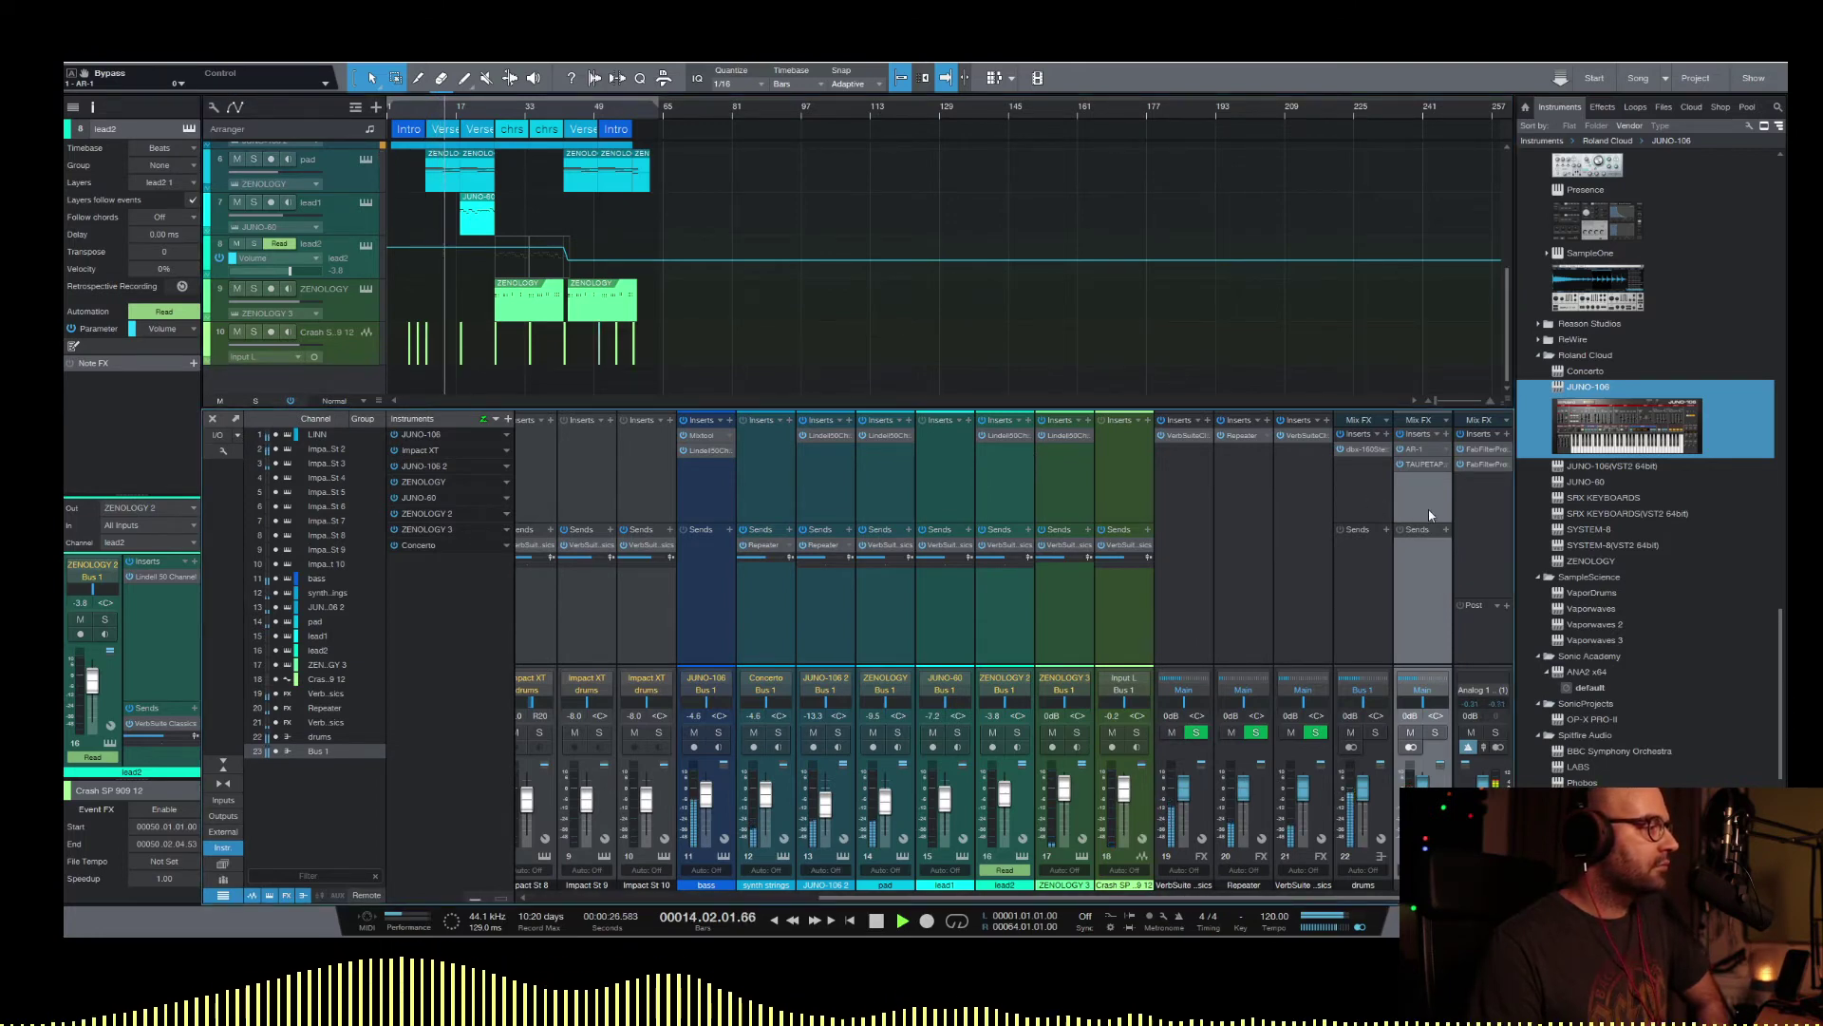
- View Bus 1's AR-1 compressor and TAUPE tape insert effects while the song plays, closing each window
double_click(1415, 448)
drag(1101, 317, 923, 317)
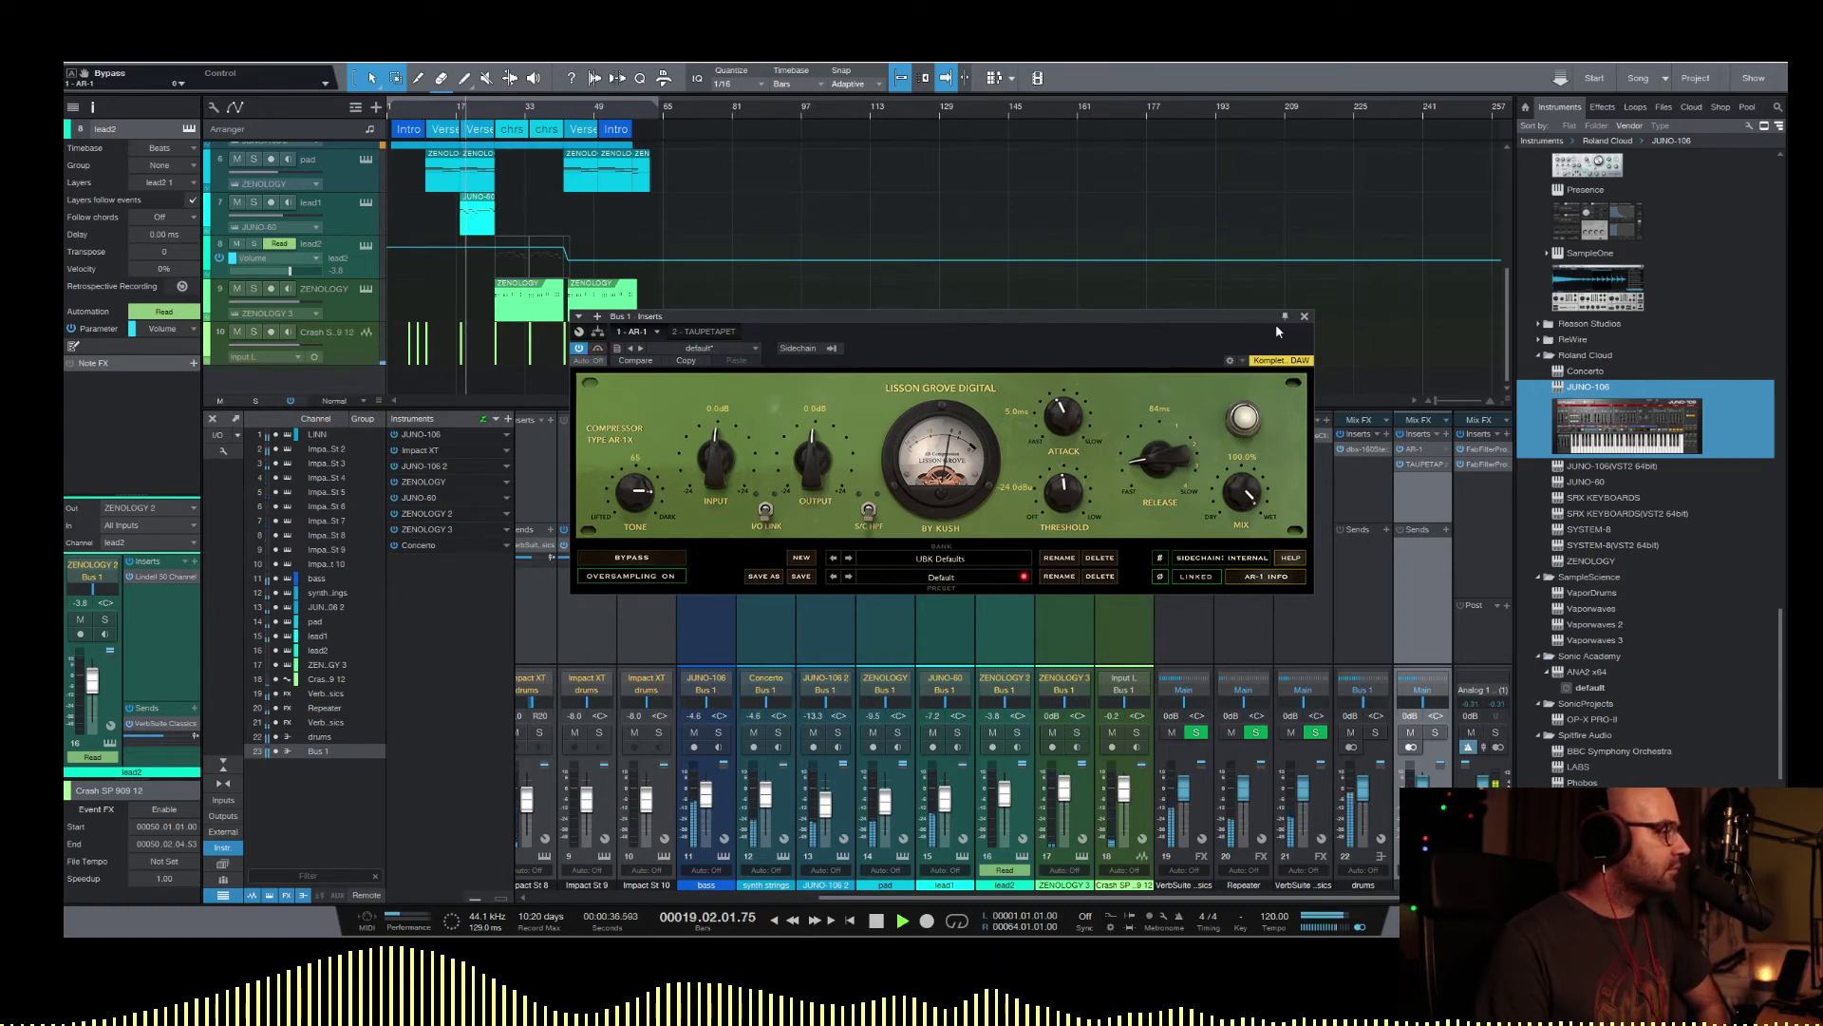
click(1303, 317)
click(1434, 465)
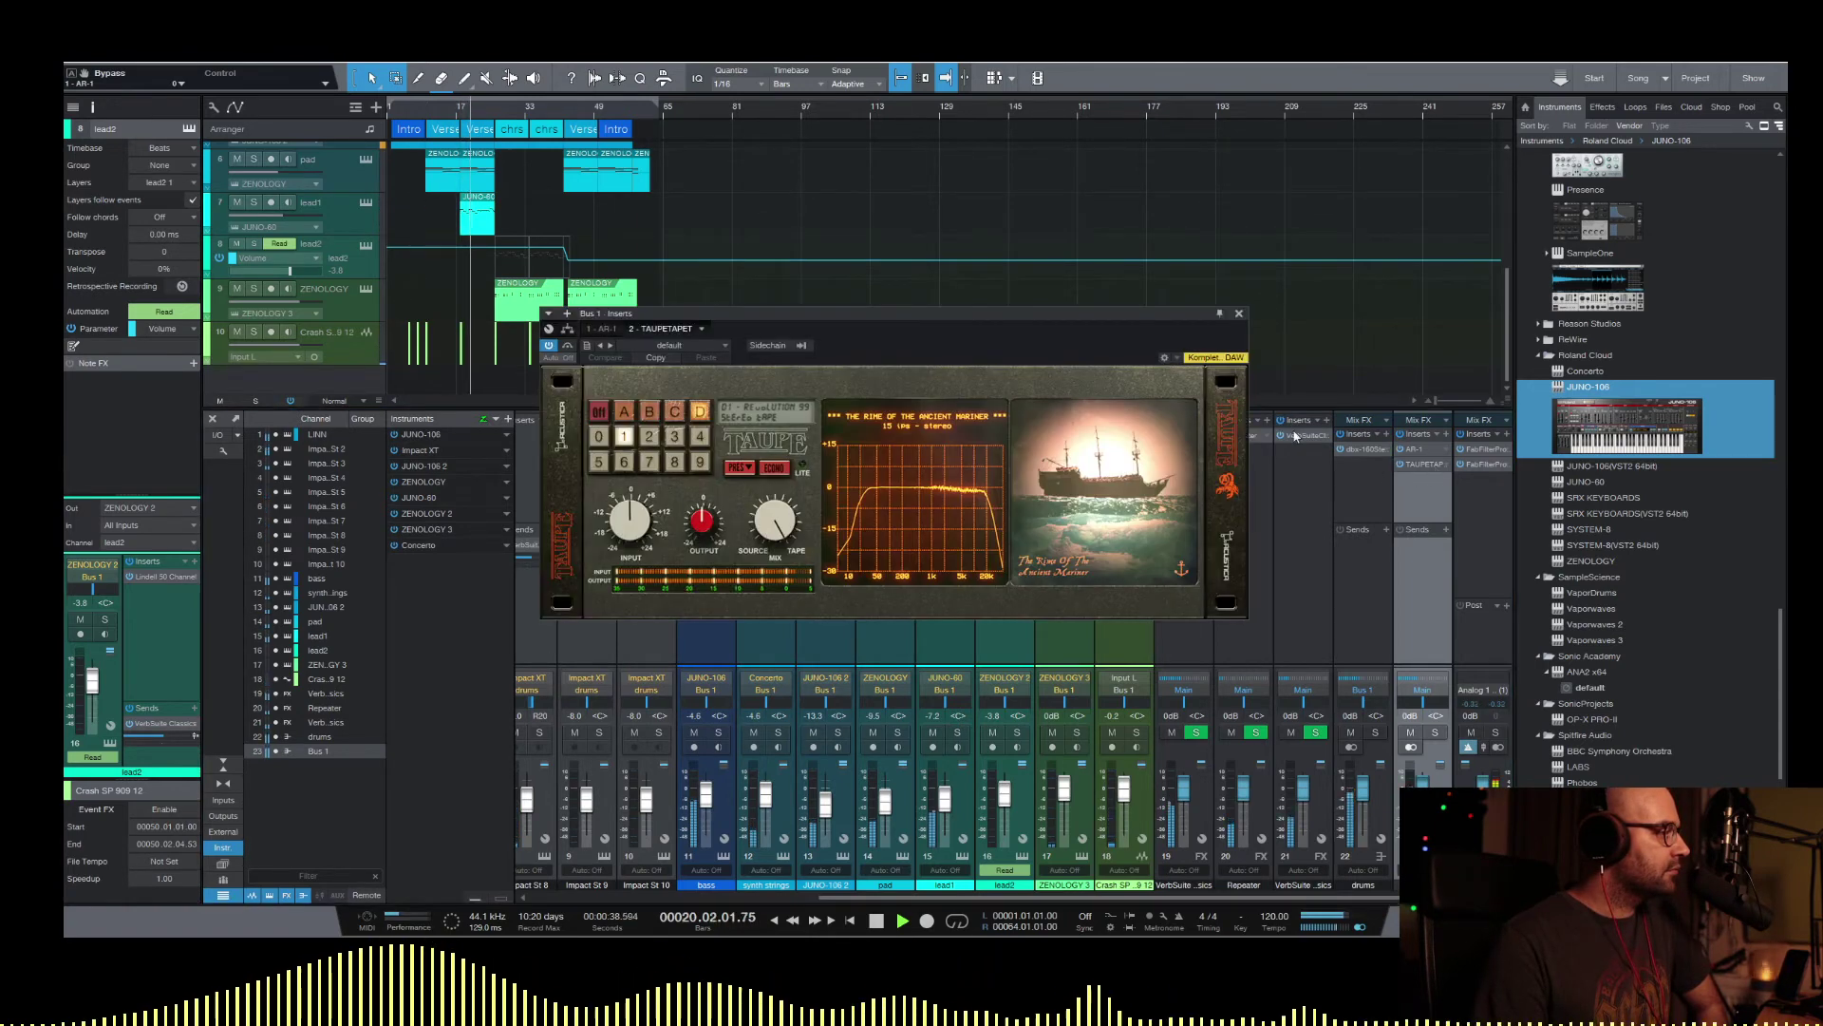
drag(1074, 316, 1057, 334)
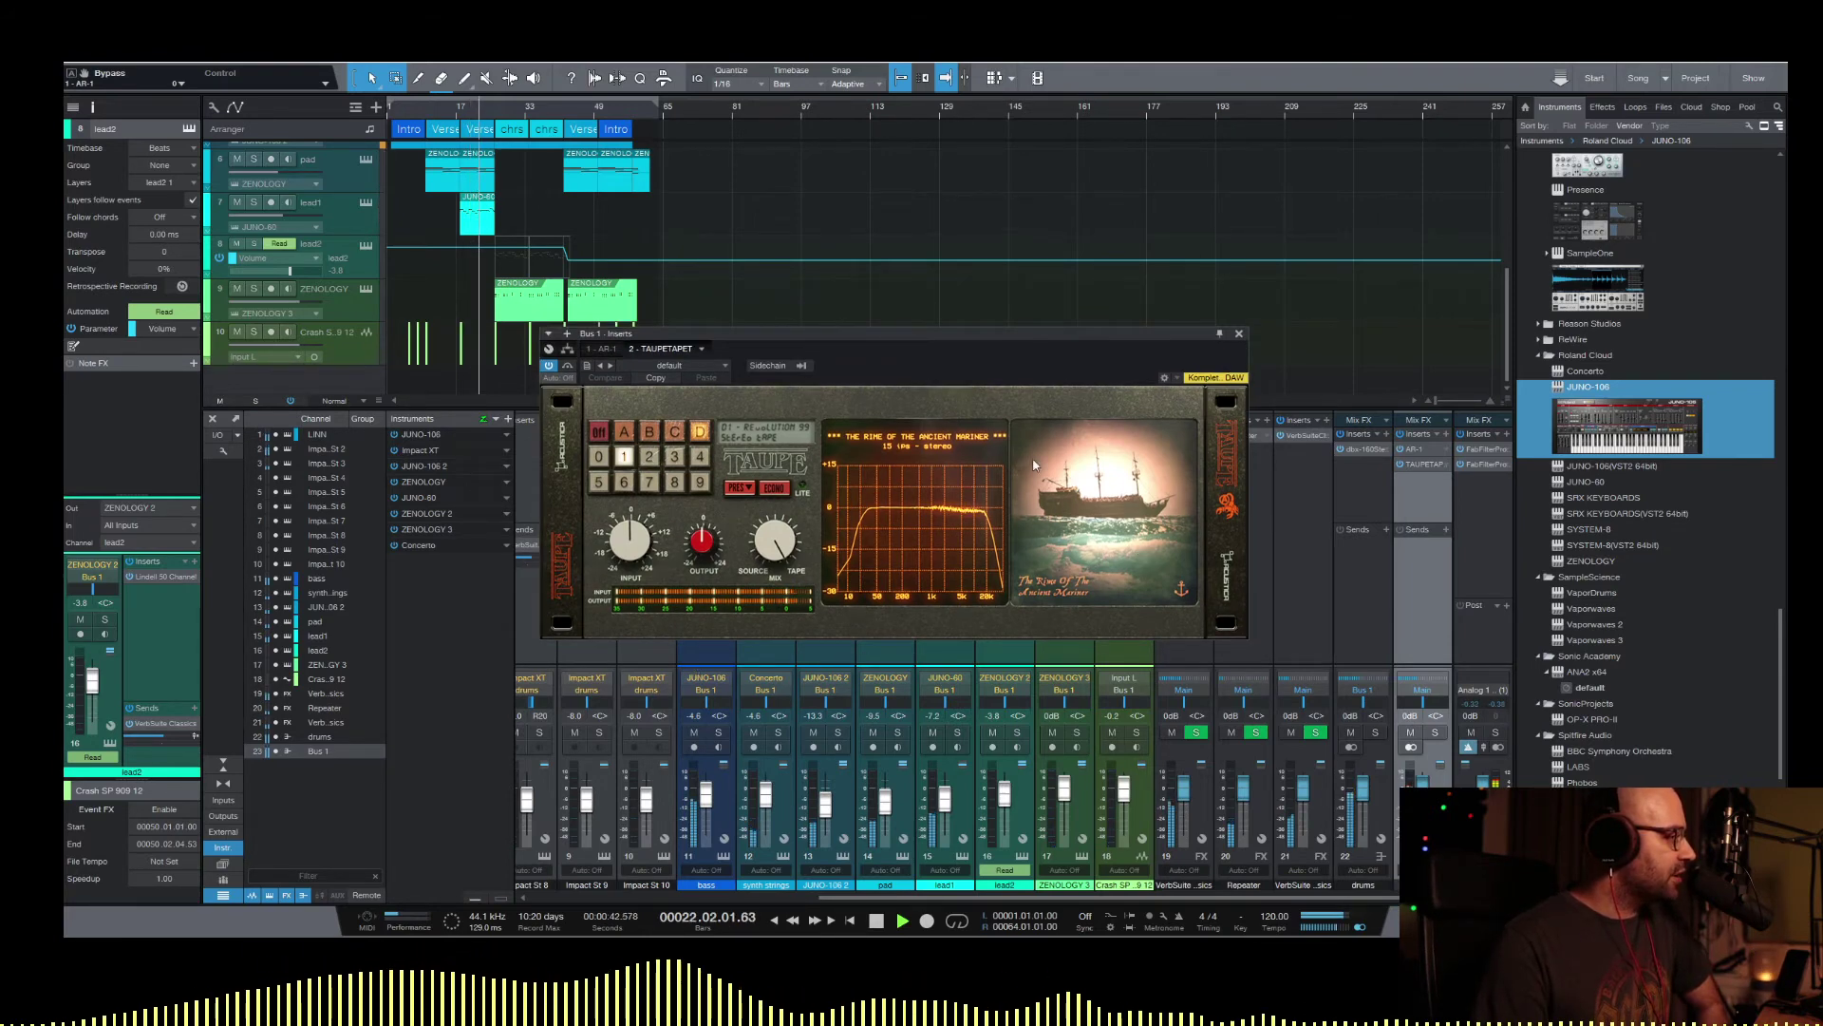
click(1238, 335)
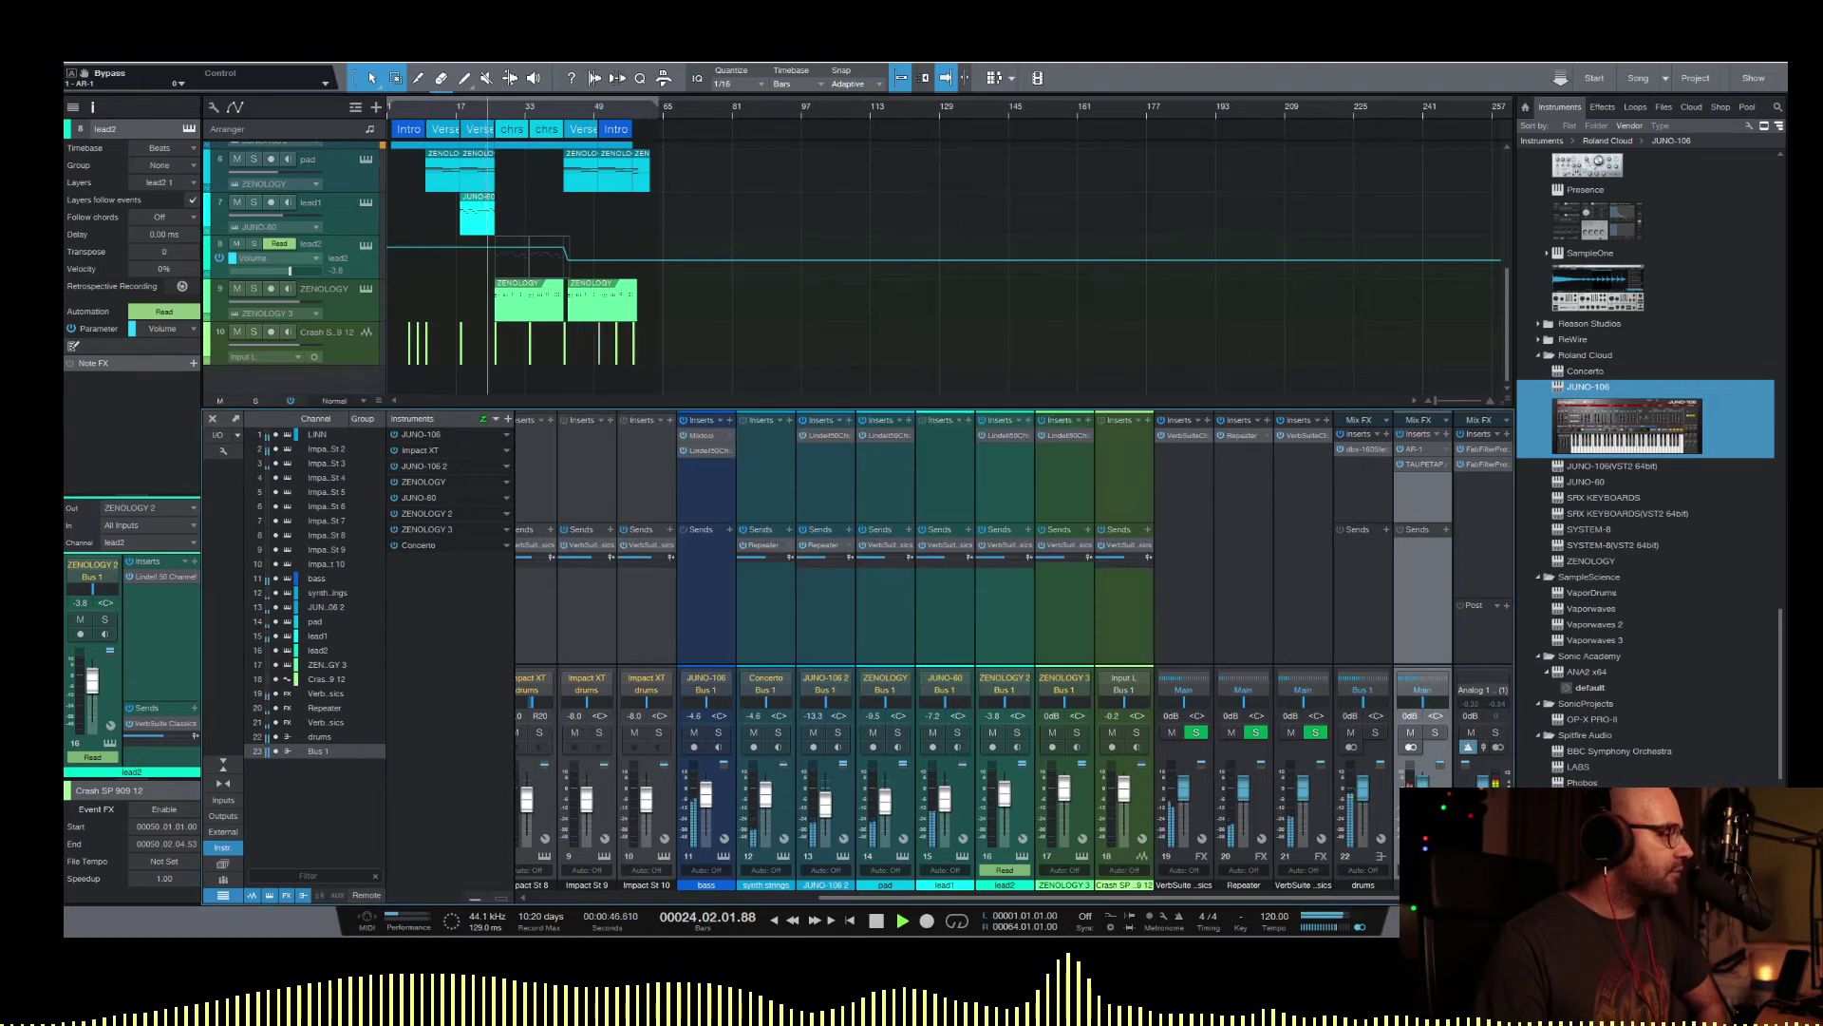